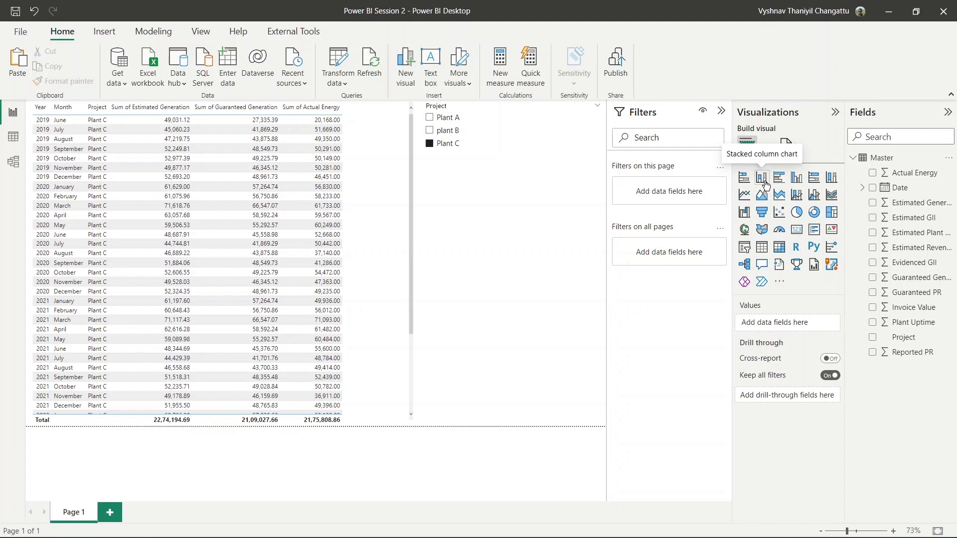
Delete all existing visuals from the report page and insert an empty table visual, enlarged to about twice its default size
{"action": "left_click_drag", "start_coordinate": [766, 185], "coordinate": [531, 351]}
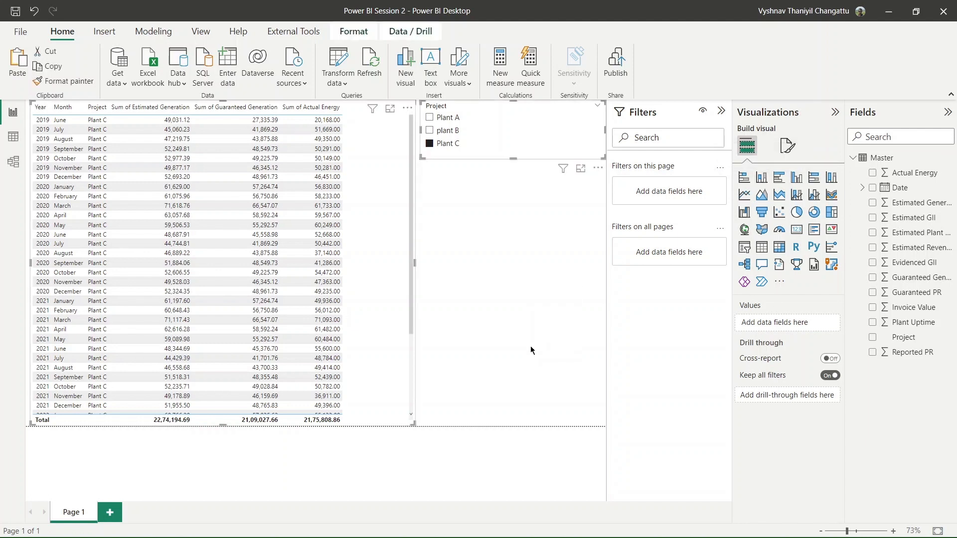
{"action": "key", "text": "Delete"}
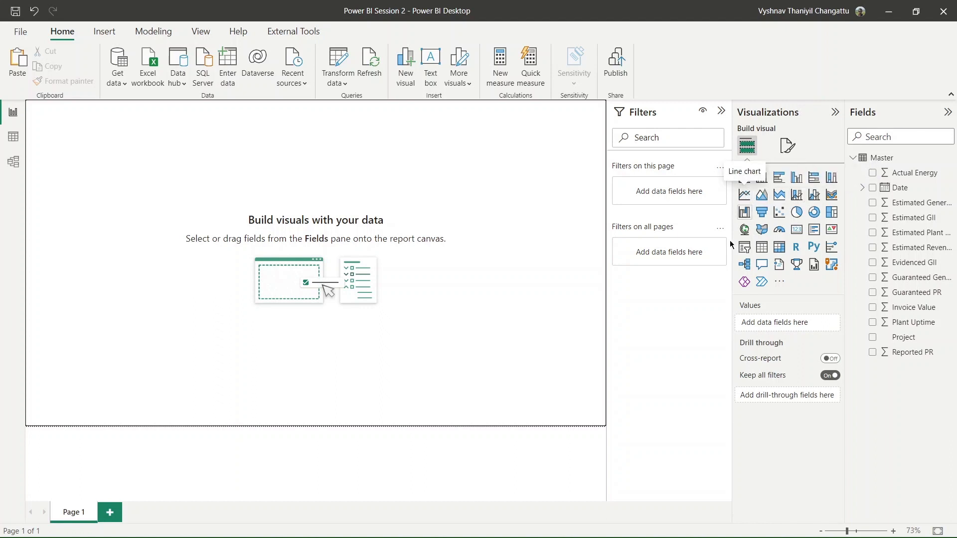
{"action": "left_click", "coordinate": [761, 248]}
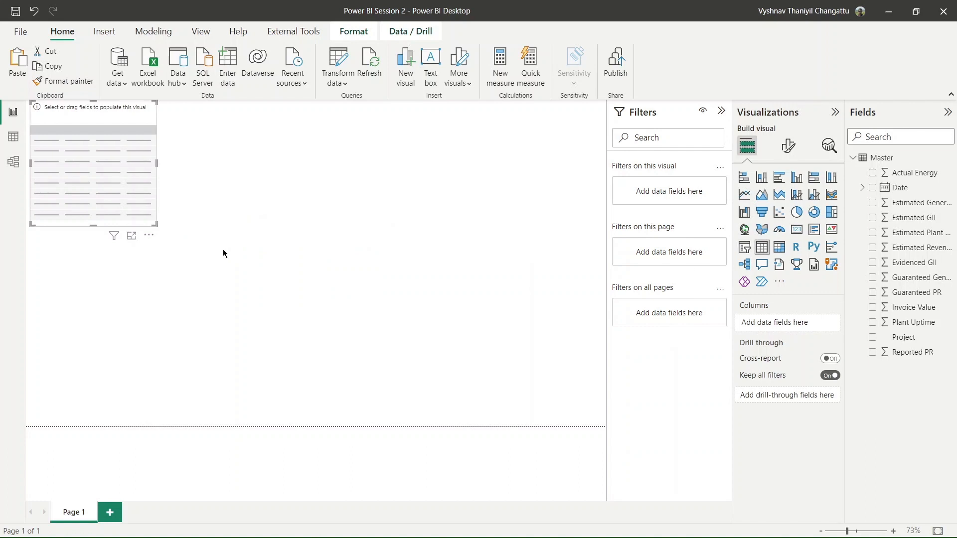
{"action": "left_click_drag", "start_coordinate": [155, 223], "coordinate": [273, 343]}
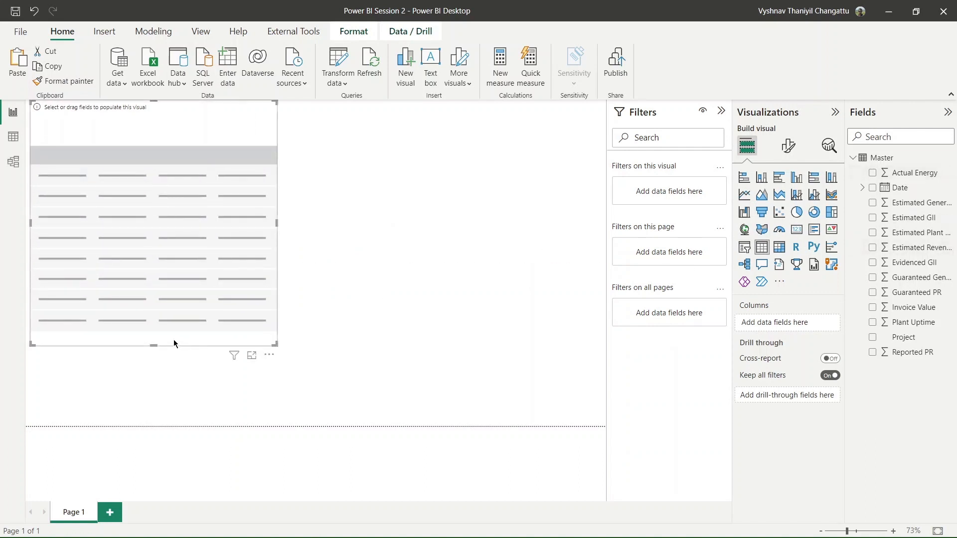
{"action": "left_click", "coordinate": [353, 269]}
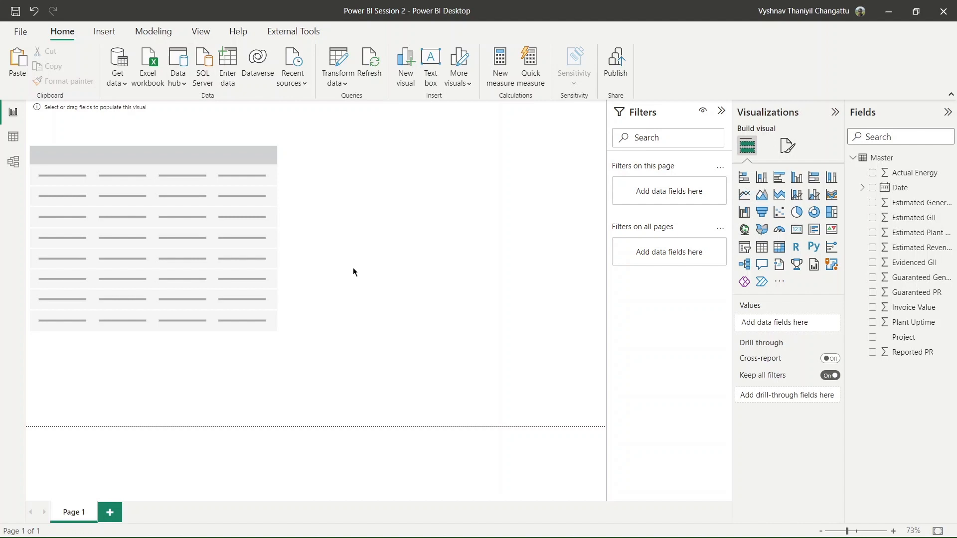
Rename the Project field of the Master table to Project Name
{"action": "left_click", "coordinate": [183, 256]}
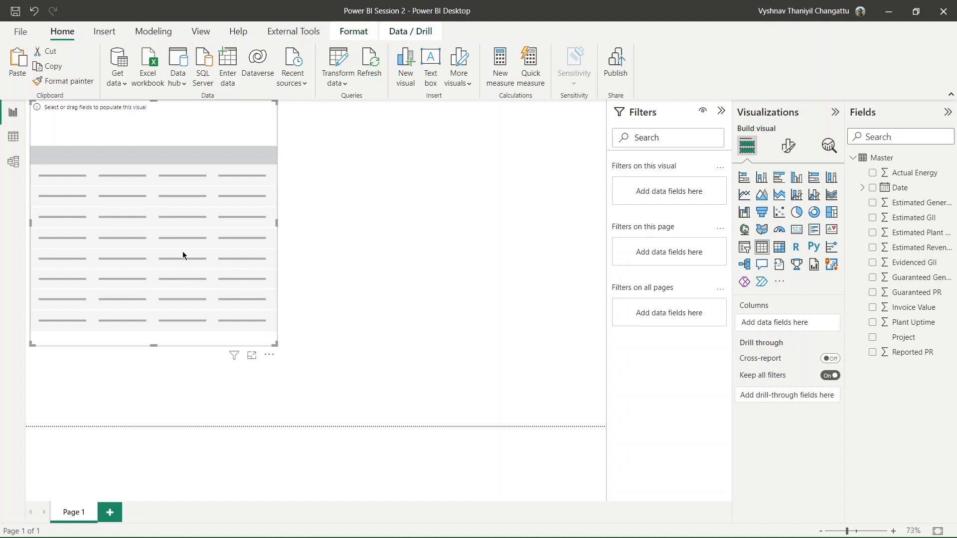
{"action": "double_click", "coordinate": [920, 343]}
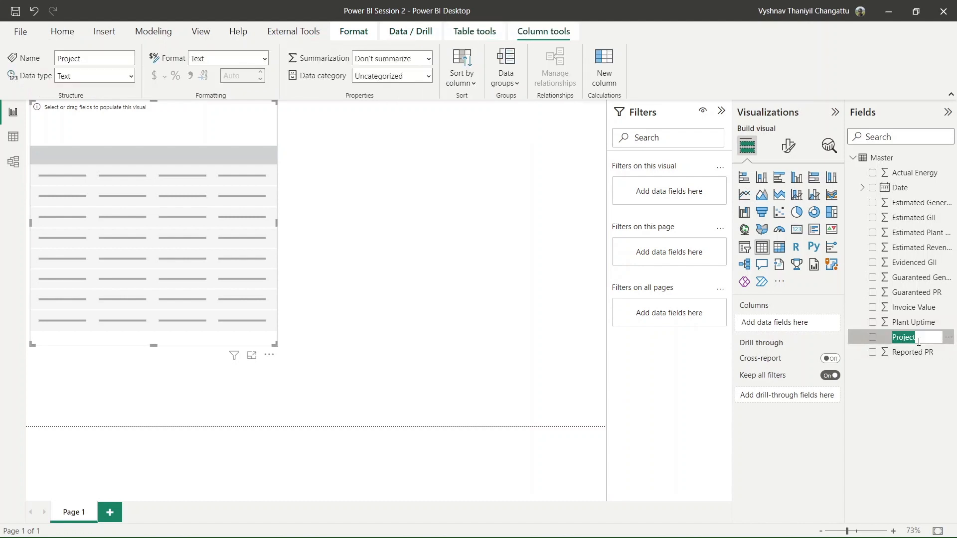
{"action": "type", "text": "Name"}
{"action": "key", "text": "Return"}
Add Project Name, Actual Energy, Estimated Generation and Guaranteed Generation as columns of the table visual, in that order
{"action": "left_click_drag", "start_coordinate": [924, 344], "coordinate": [798, 326]}
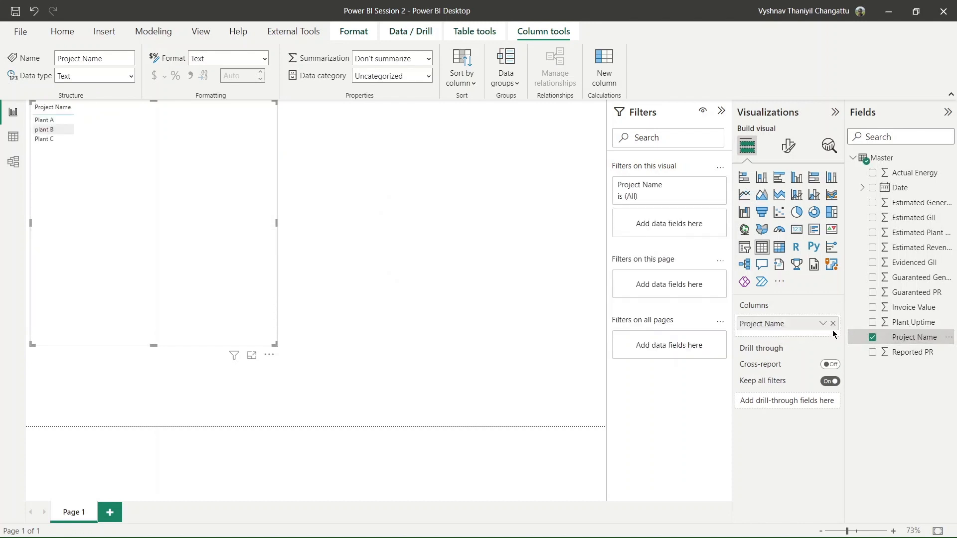
{"action": "left_click", "coordinate": [832, 324]}
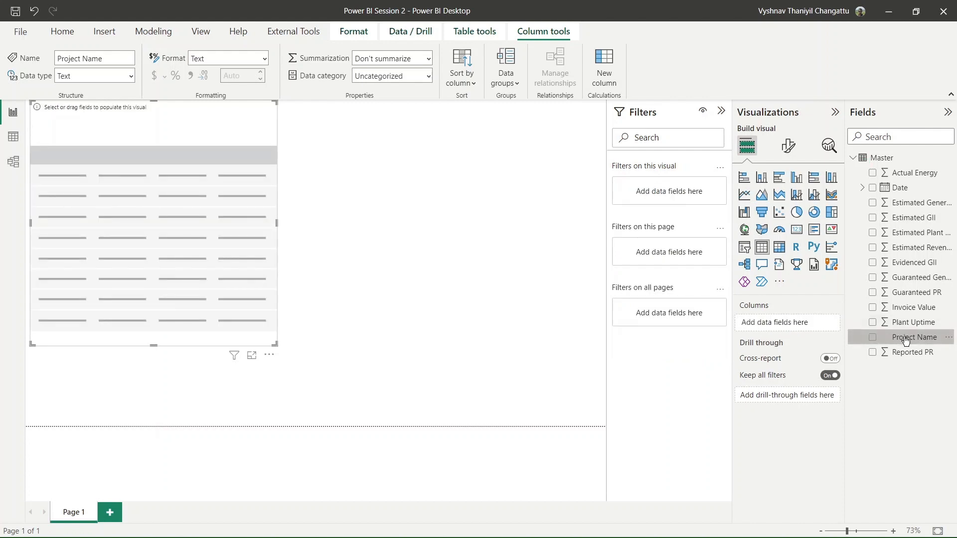
{"action": "left_click", "coordinate": [901, 341]}
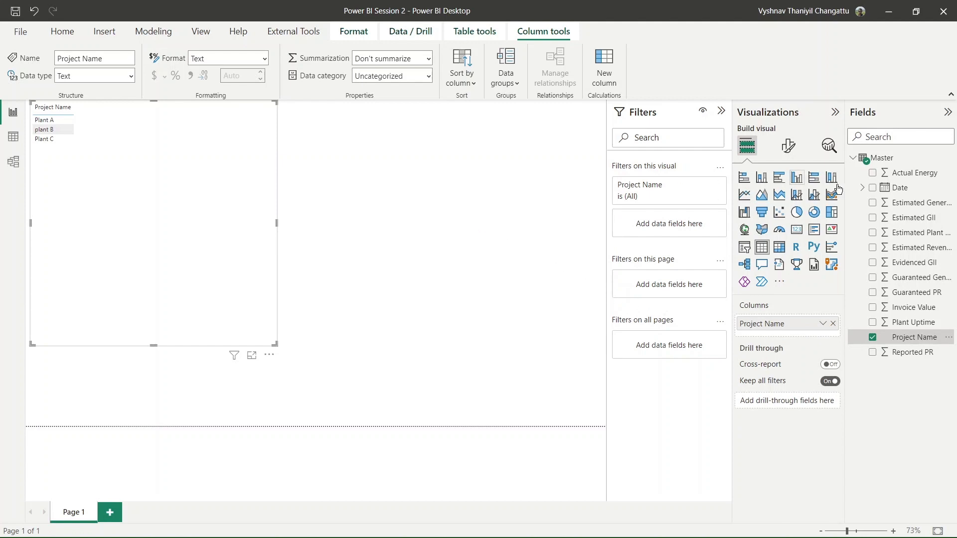
{"action": "left_click_drag", "start_coordinate": [914, 172], "coordinate": [249, 184]}
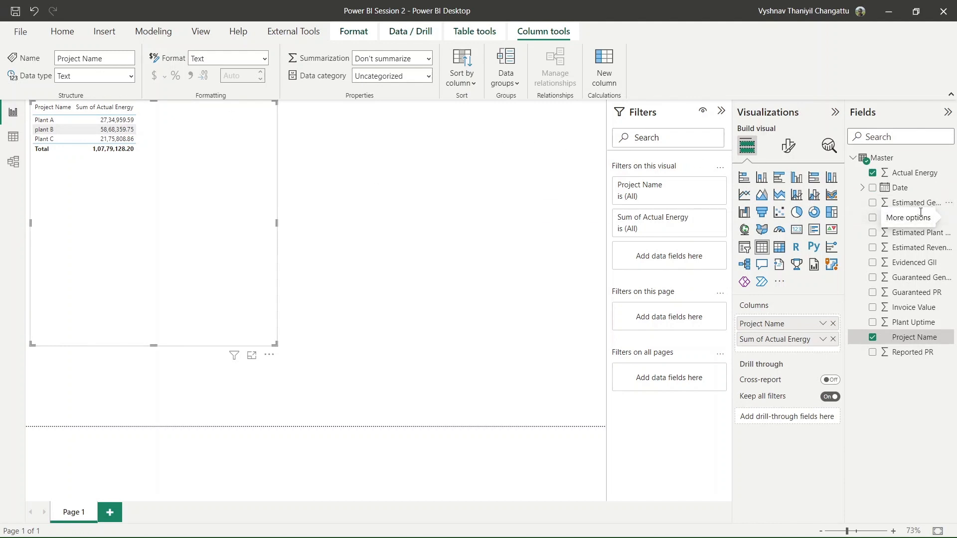
{"action": "left_click_drag", "start_coordinate": [922, 203], "coordinate": [797, 347]}
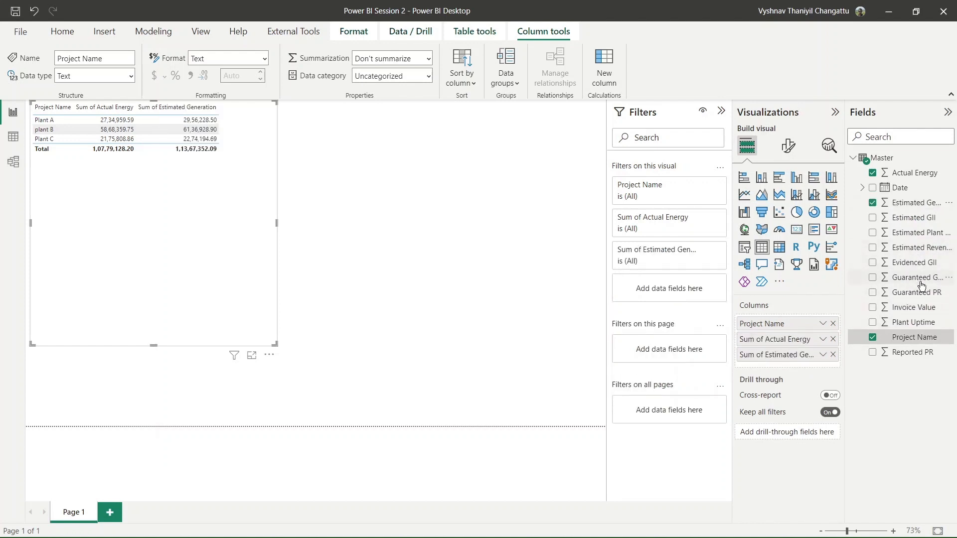
{"action": "left_click_drag", "start_coordinate": [919, 281], "coordinate": [816, 365]}
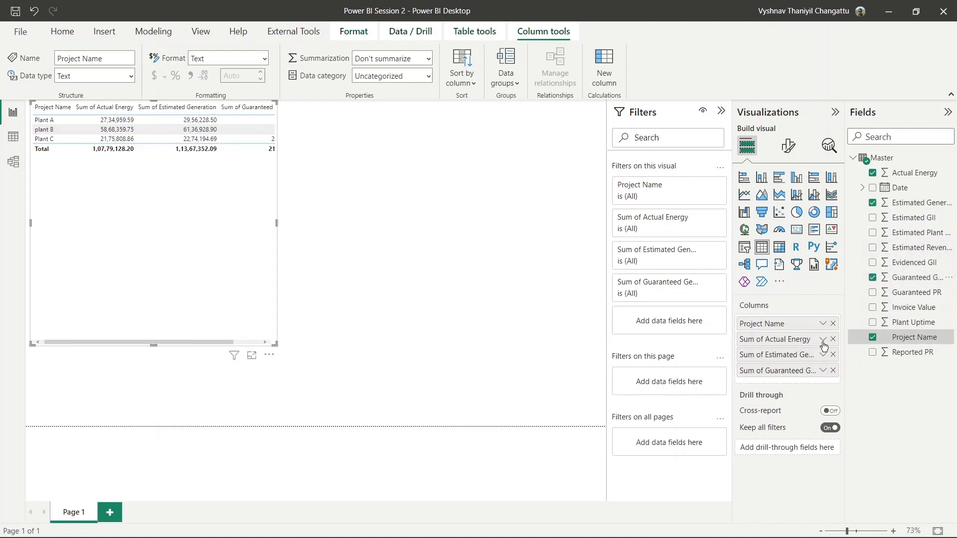
Collapse the Filters pane and widen the table visual to fit the Guaranteed Generation column
{"action": "left_click_drag", "start_coordinate": [846, 289], "coordinate": [791, 289]}
{"action": "left_click", "coordinate": [664, 111]}
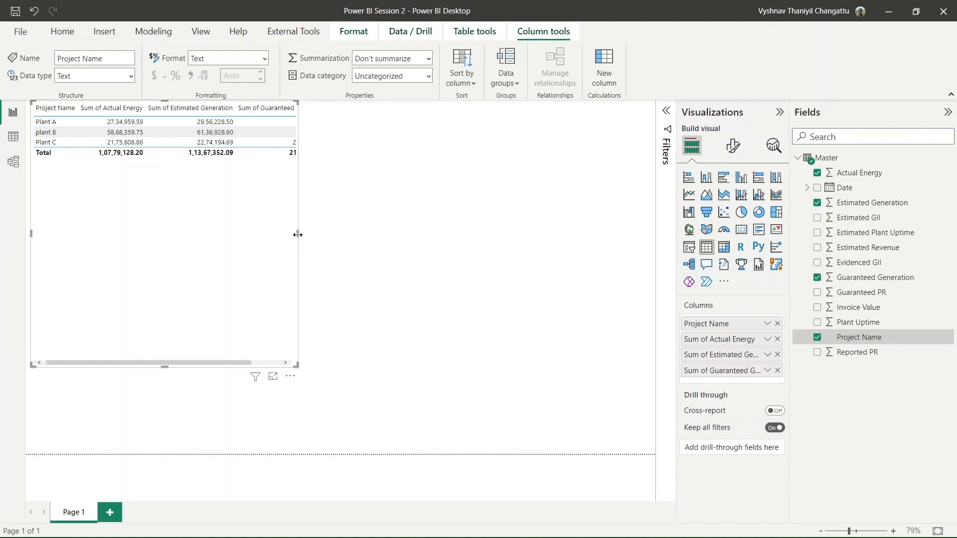
{"action": "left_click_drag", "start_coordinate": [296, 234], "coordinate": [359, 244]}
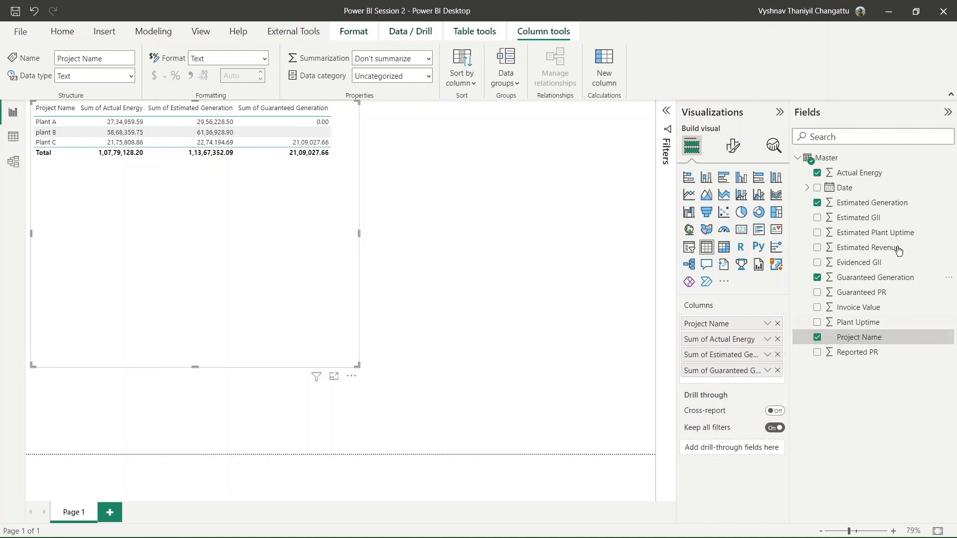
Add the Date field to the table after Project Name and expand its date hierarchy levels in the field list
{"action": "left_click_drag", "start_coordinate": [869, 188], "coordinate": [749, 332]}
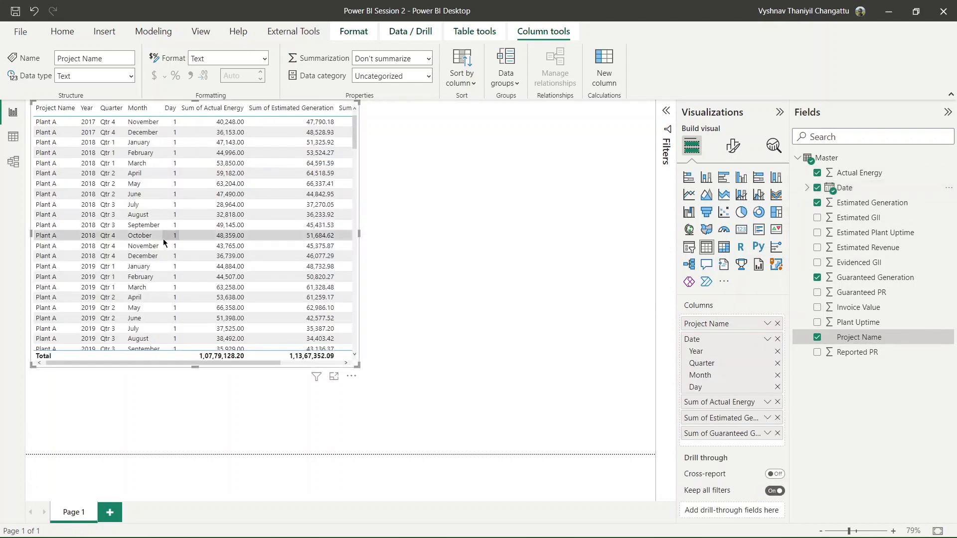
{"action": "scroll", "coordinate": [176, 280], "scroll_direction": "down", "scroll_amount": 5}
{"action": "scroll", "coordinate": [177, 284], "scroll_direction": "up", "scroll_amount": 5}
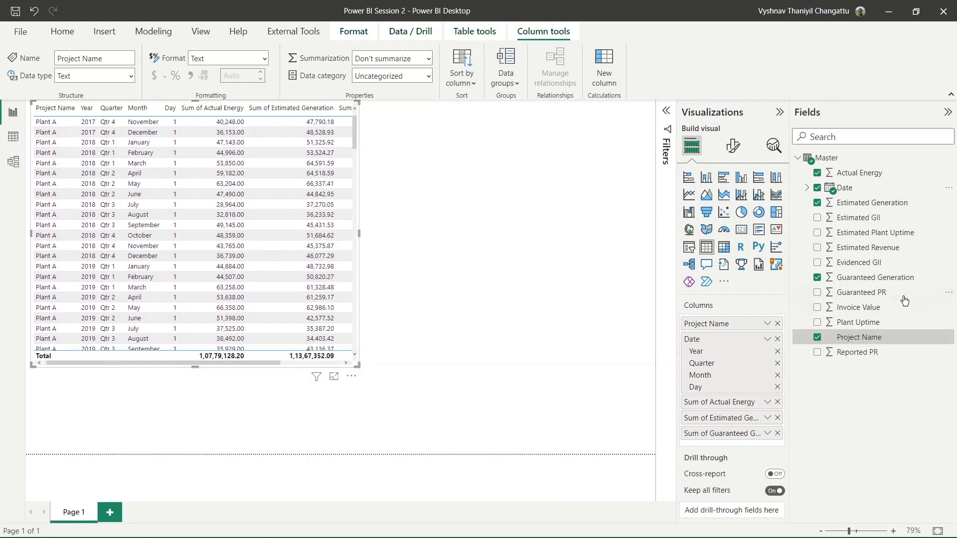
{"action": "left_click", "coordinate": [807, 188]}
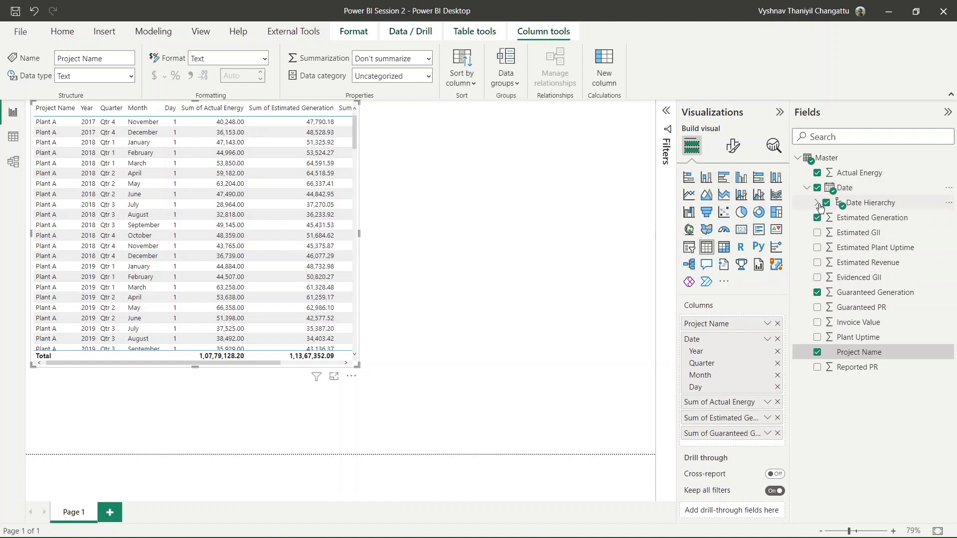
{"action": "left_click", "coordinate": [818, 203]}
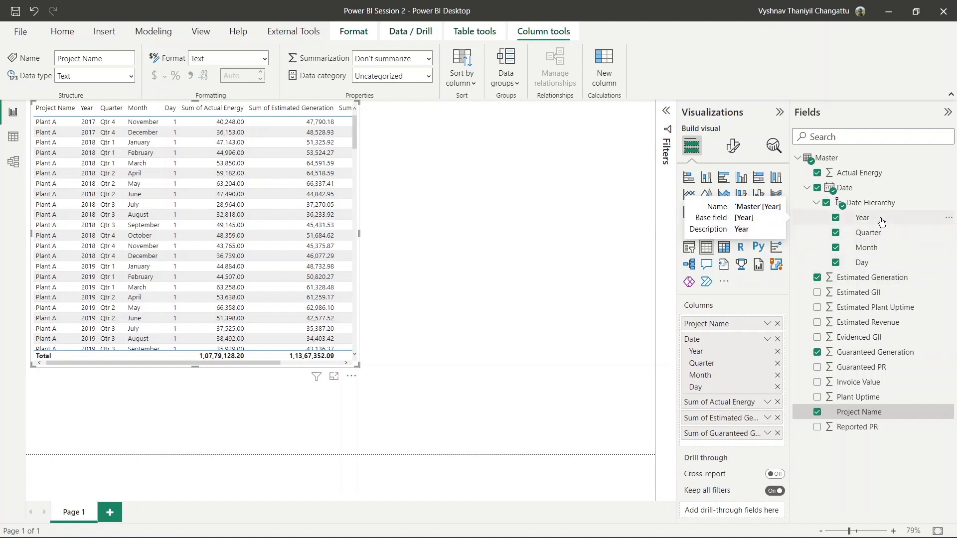
Open PowerBI_ExcelFile.xlsx in Excel, examine the Date column values on PlantA_Sheet, and return to the Power BI report
{"action": "key", "text": "super+Tab"}
{"action": "left_click", "coordinate": [680, 308]}
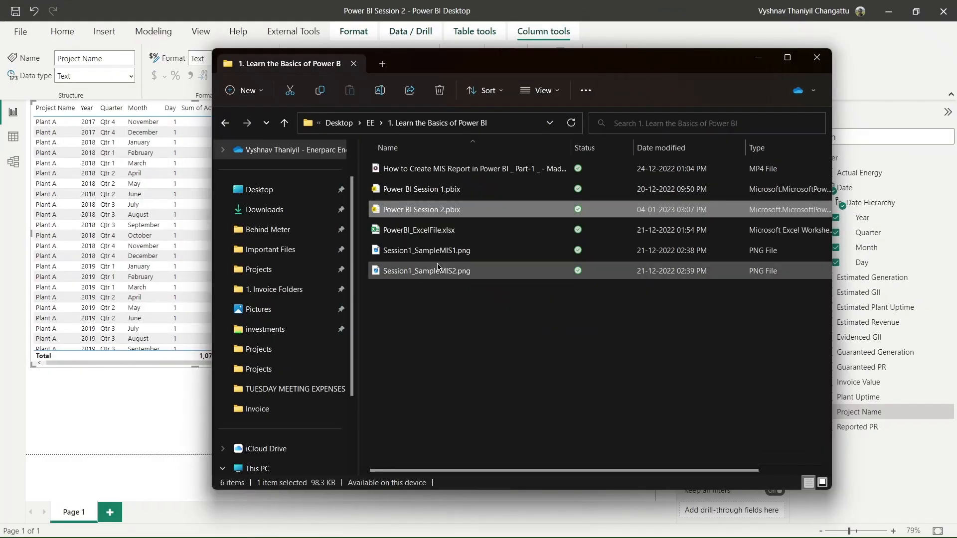
{"action": "double_click", "coordinate": [429, 232]}
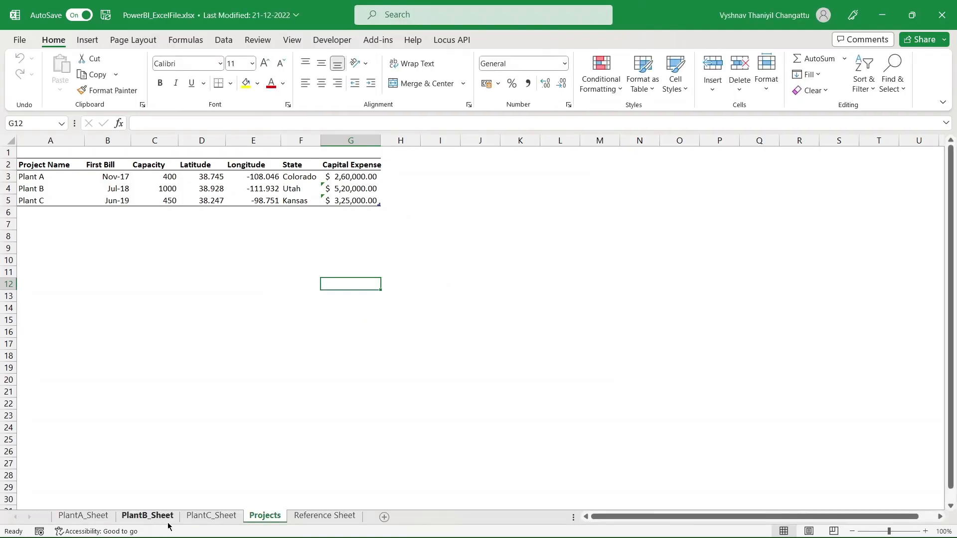
{"action": "left_click", "coordinate": [84, 517]}
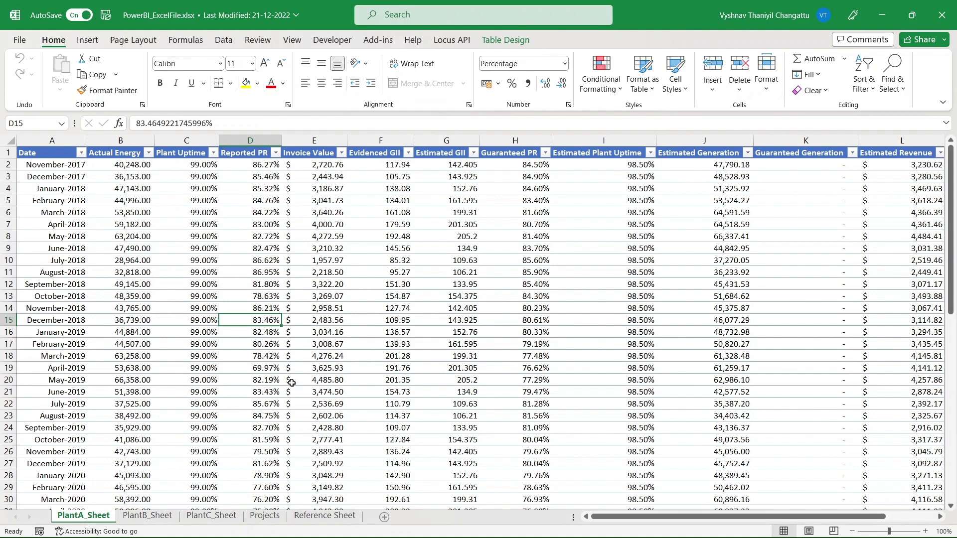
{"action": "left_click_drag", "start_coordinate": [40, 166], "coordinate": [49, 248]}
{"action": "left_click", "coordinate": [50, 248]}
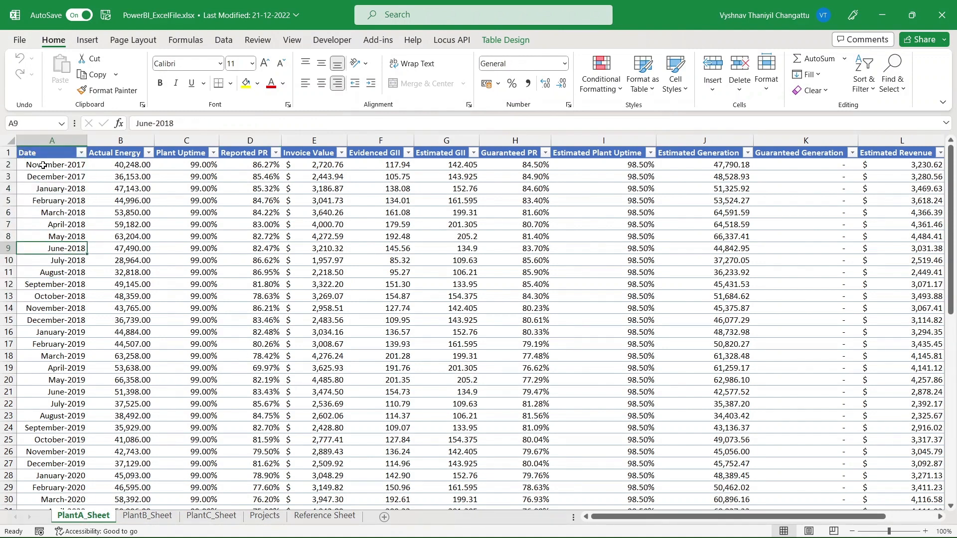
{"action": "left_click", "coordinate": [43, 166]}
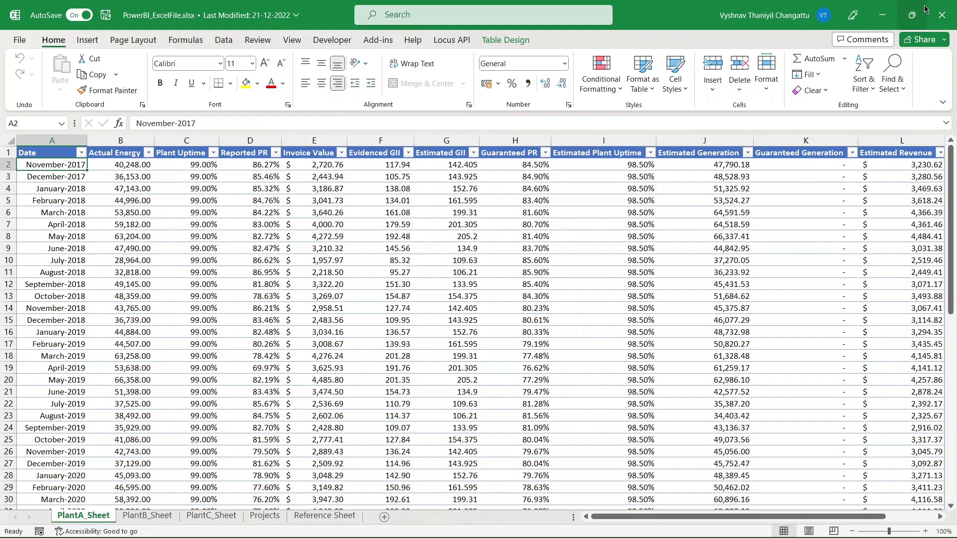
{"action": "left_click", "coordinate": [889, 14]}
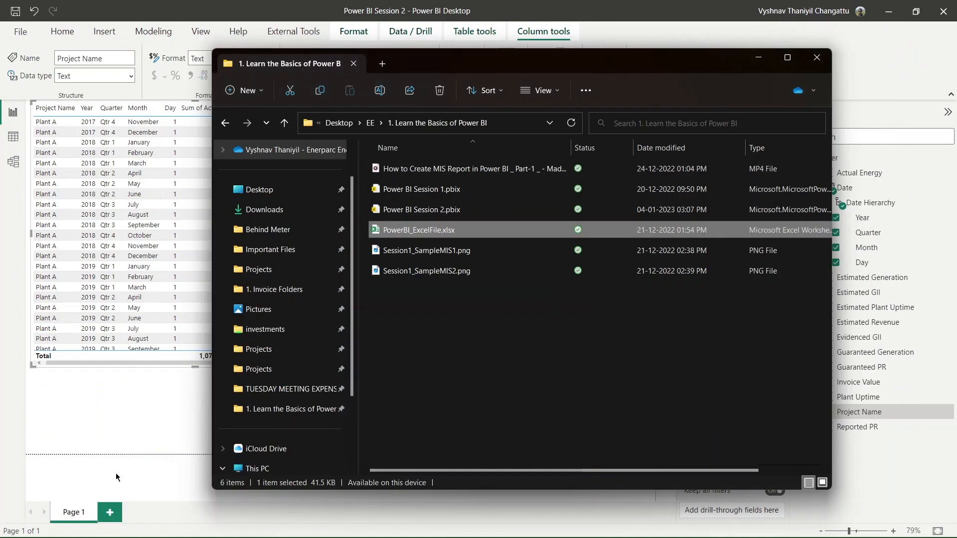
{"action": "left_click", "coordinate": [115, 473]}
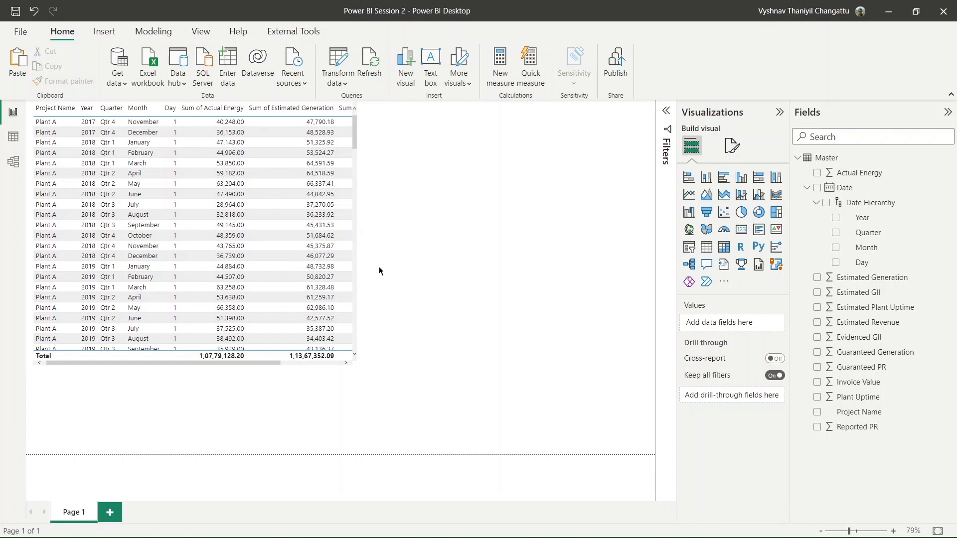
Remove the Day, Quarter and Year date levels from the table visual and review the rows grouped by month
{"action": "left_click", "coordinate": [358, 275]}
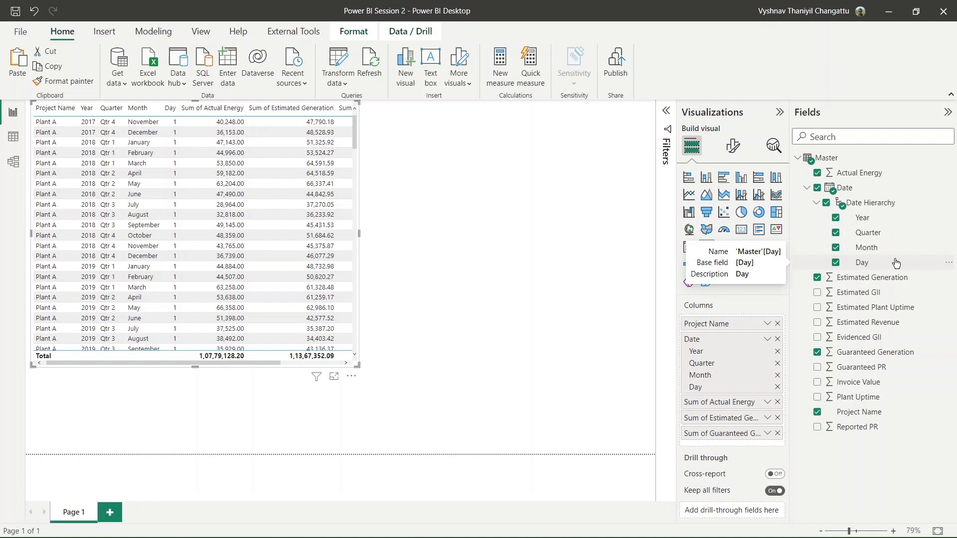
{"action": "left_click", "coordinate": [836, 264]}
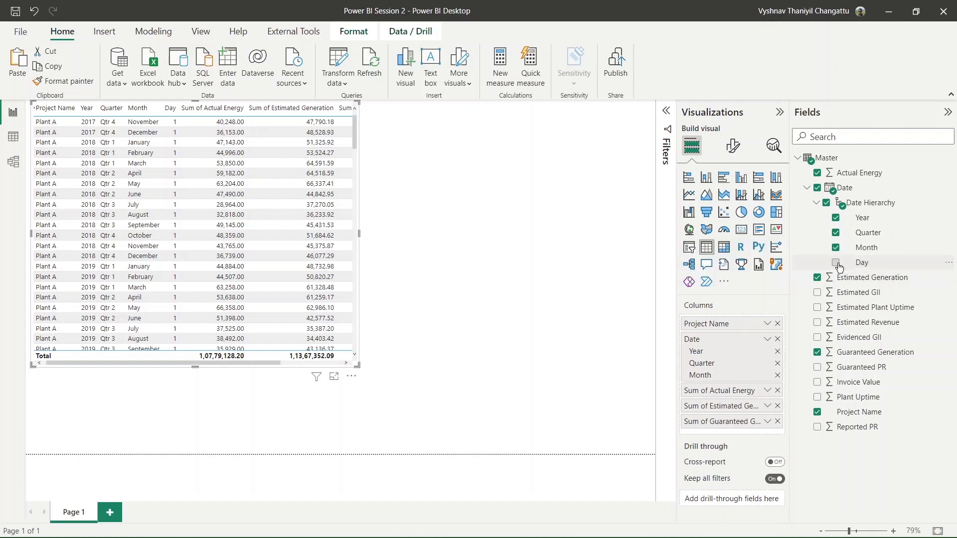
{"action": "left_click", "coordinate": [777, 363]}
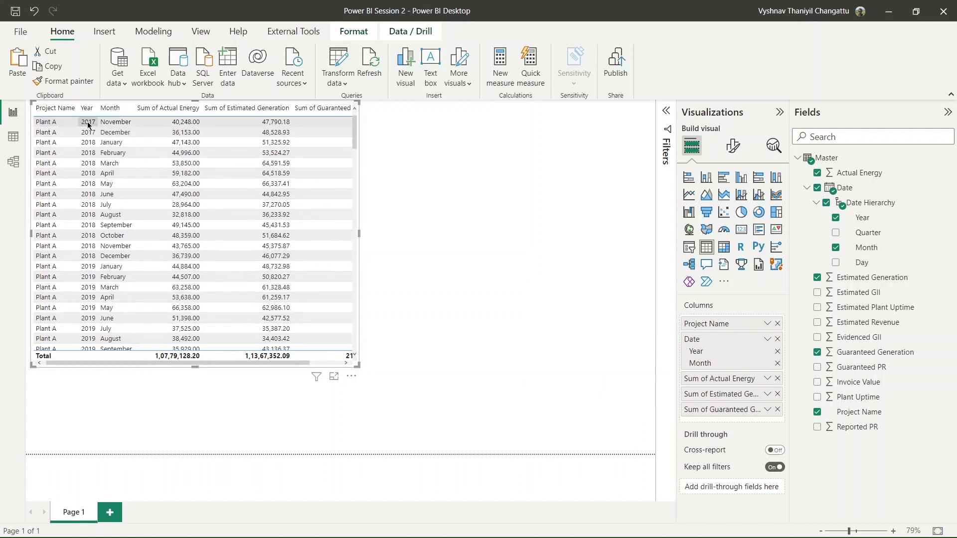
{"action": "left_click", "coordinate": [777, 352]}
{"action": "scroll", "coordinate": [304, 294], "scroll_direction": "down", "scroll_amount": 5}
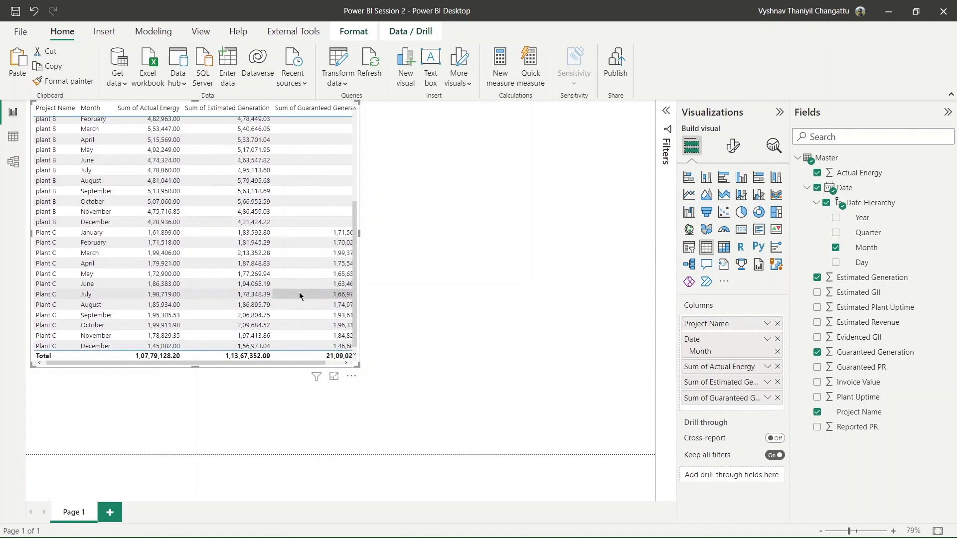
{"action": "scroll", "coordinate": [299, 294], "scroll_direction": "up", "scroll_amount": 3}
{"action": "scroll", "coordinate": [299, 294], "scroll_direction": "down", "scroll_amount": 3}
{"action": "scroll", "coordinate": [299, 296], "scroll_direction": "up", "scroll_amount": 5}
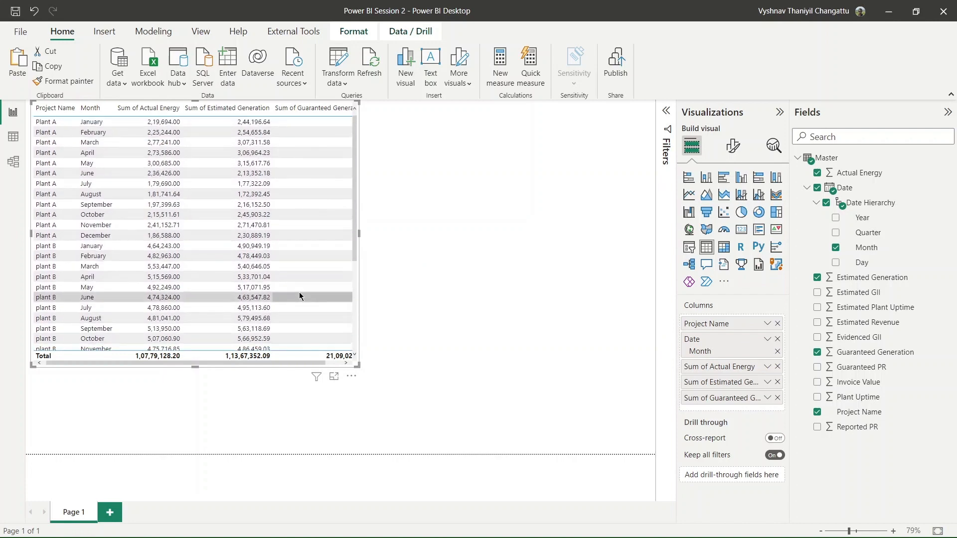
{"action": "left_click", "coordinate": [414, 230]}
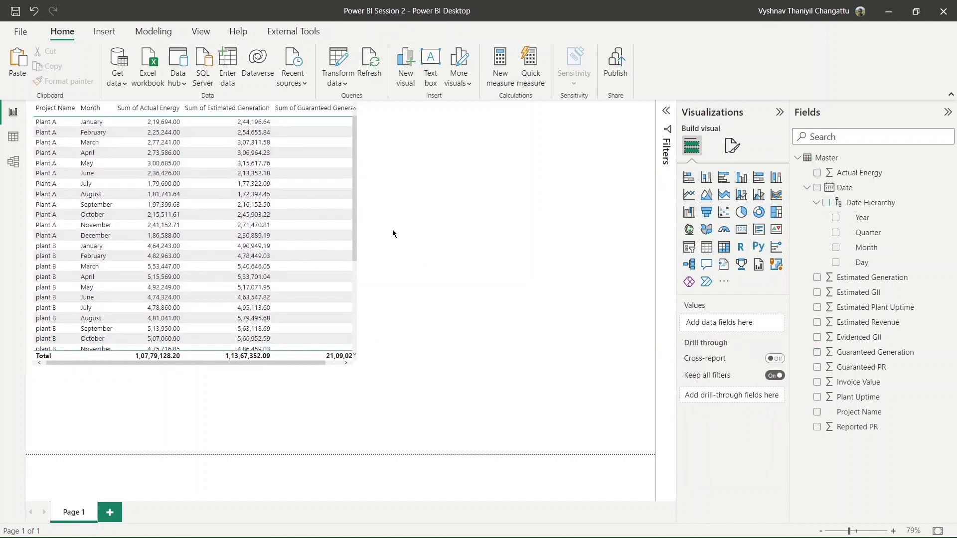
Select the energy table visual and open its Sum of Actual Energy column name for editing
{"action": "left_click", "coordinate": [355, 366]}
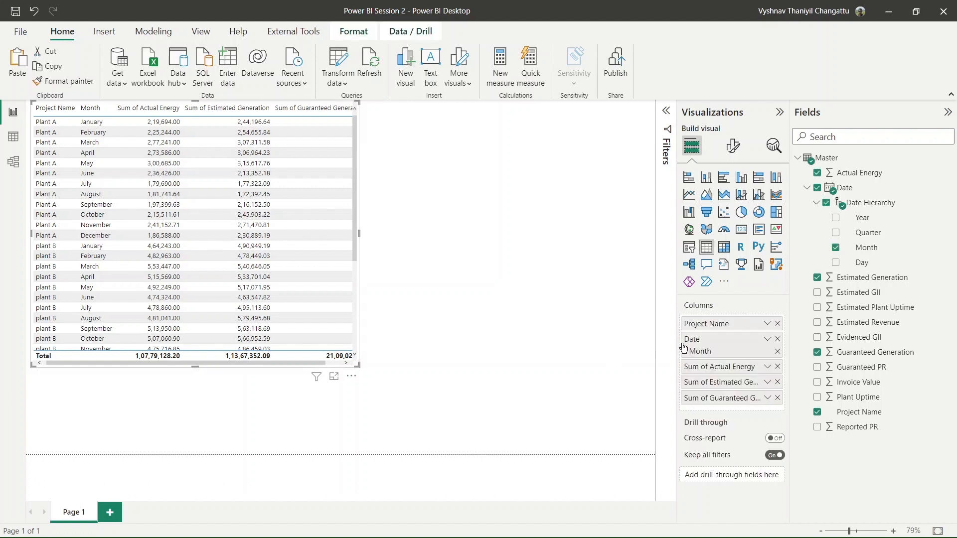
{"action": "double_click", "coordinate": [732, 366]}
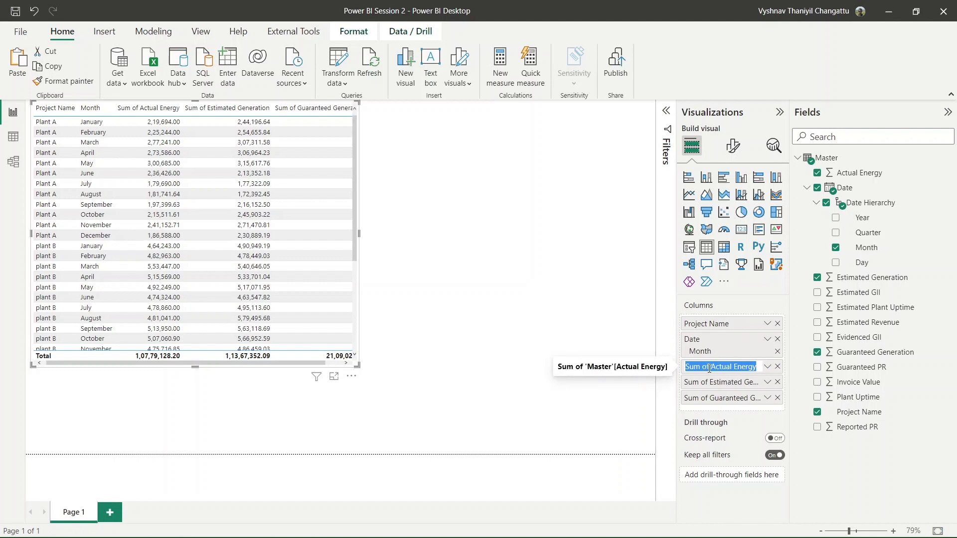
{"action": "left_click", "coordinate": [709, 368]}
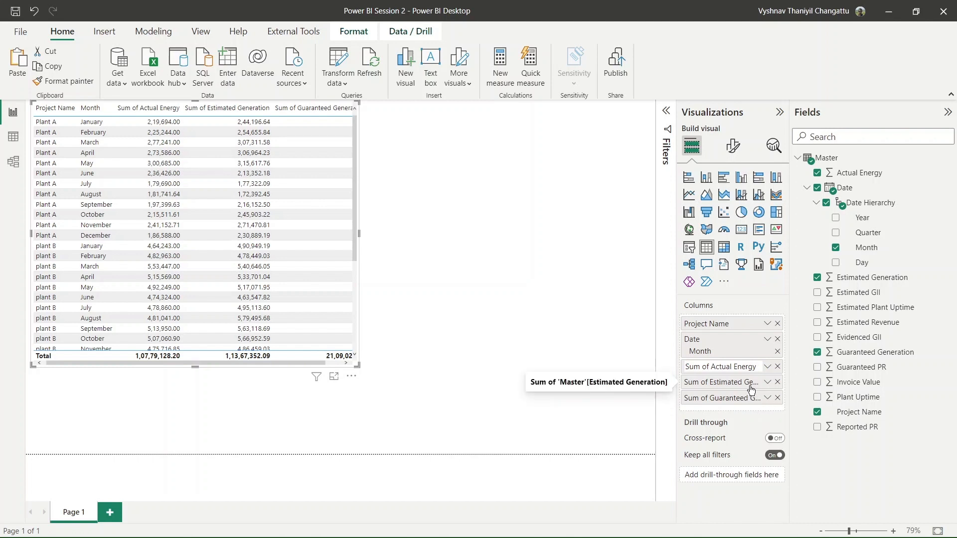
{"action": "left_click", "coordinate": [743, 385]}
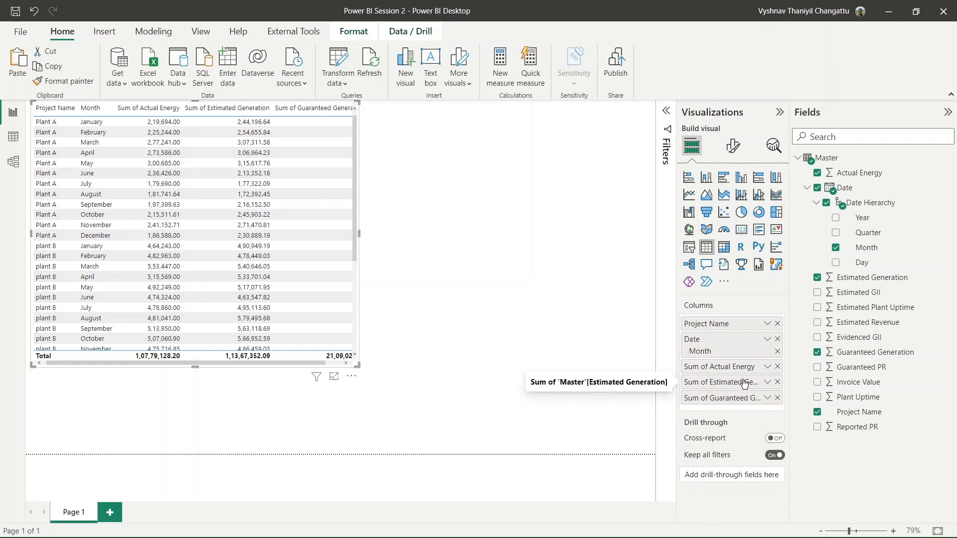
Try summarizing the Actual Energy column as Average and as Count (Distinct) in the table visual
{"action": "left_click", "coordinate": [767, 368]}
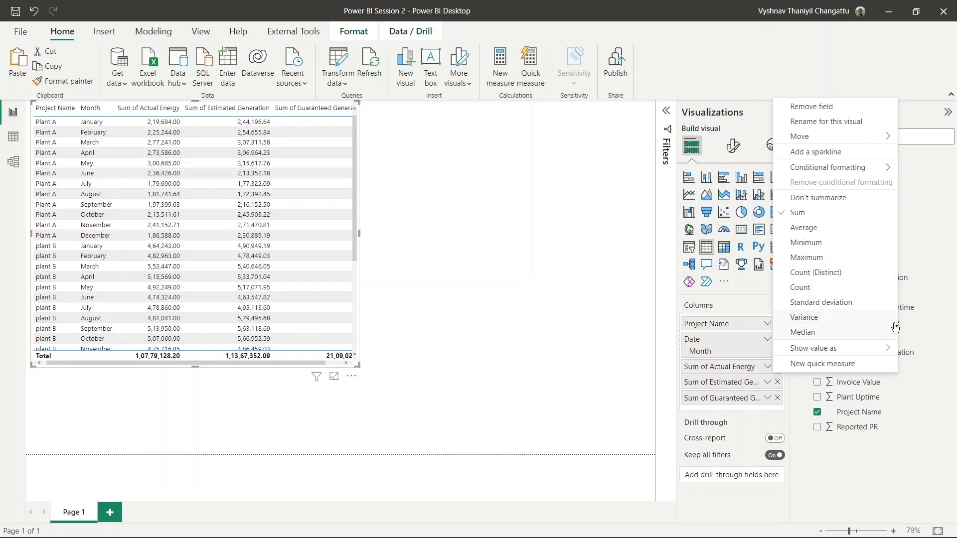
{"action": "left_click", "coordinate": [797, 228]}
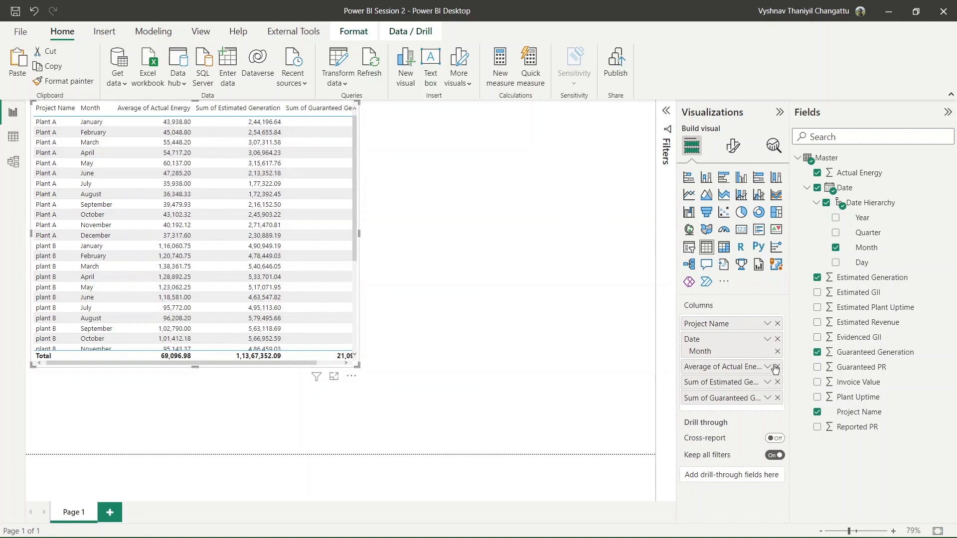
{"action": "left_click", "coordinate": [767, 368]}
{"action": "left_click", "coordinate": [817, 284]}
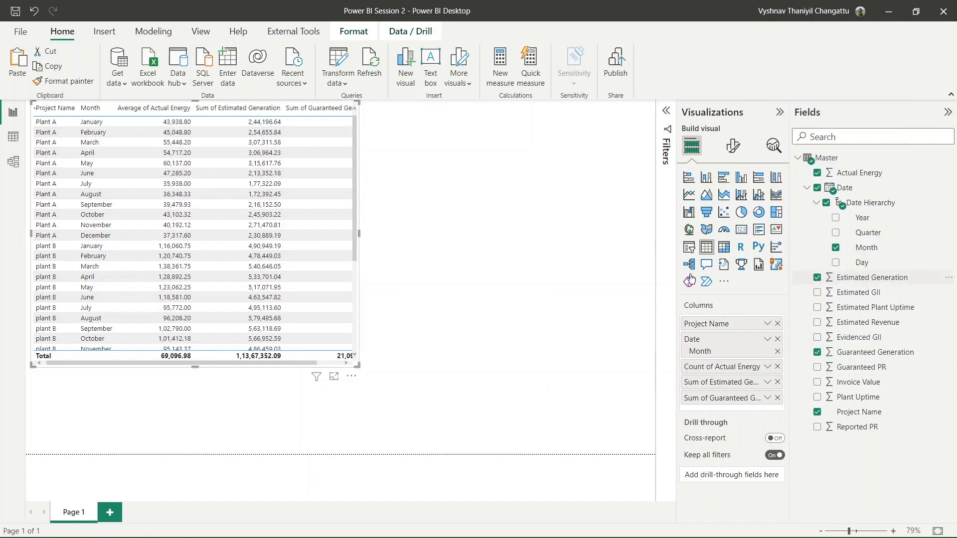
{"action": "scroll", "coordinate": [304, 224], "scroll_direction": "down", "scroll_amount": 5}
{"action": "scroll", "coordinate": [246, 207], "scroll_direction": "up", "scroll_amount": 5}
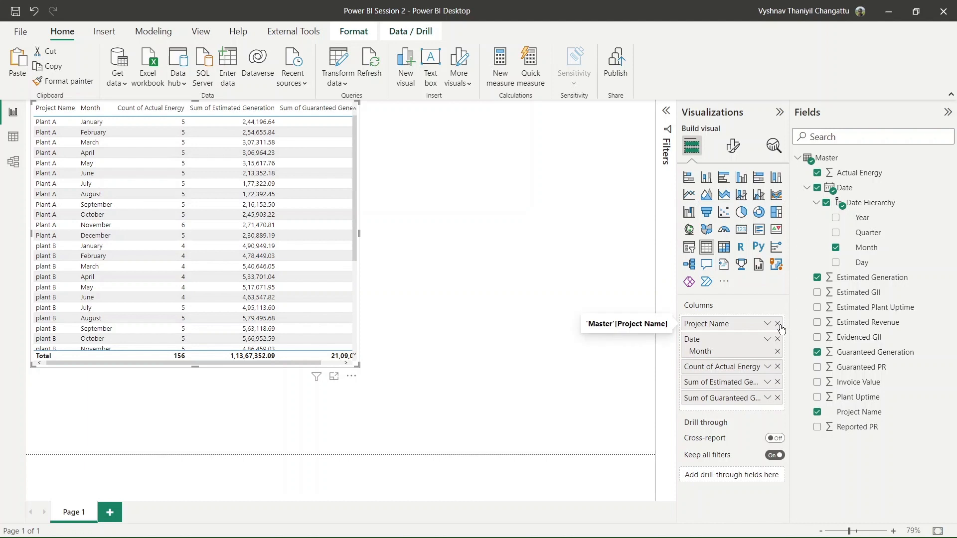
Set the Actual Energy column to Don't summarize, review the individual rows, and restore its aggregation to Sum
{"action": "left_click", "coordinate": [767, 367]}
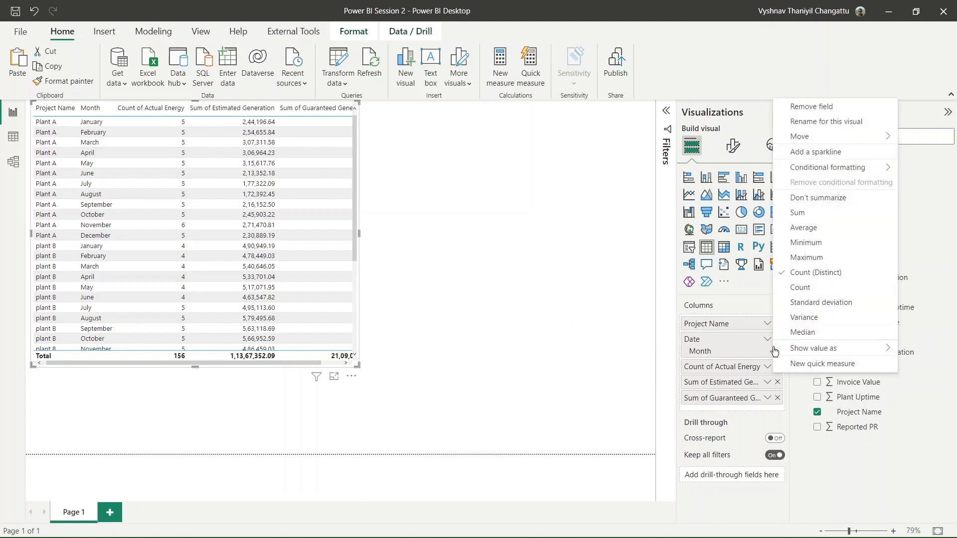
{"action": "left_click", "coordinate": [827, 197]}
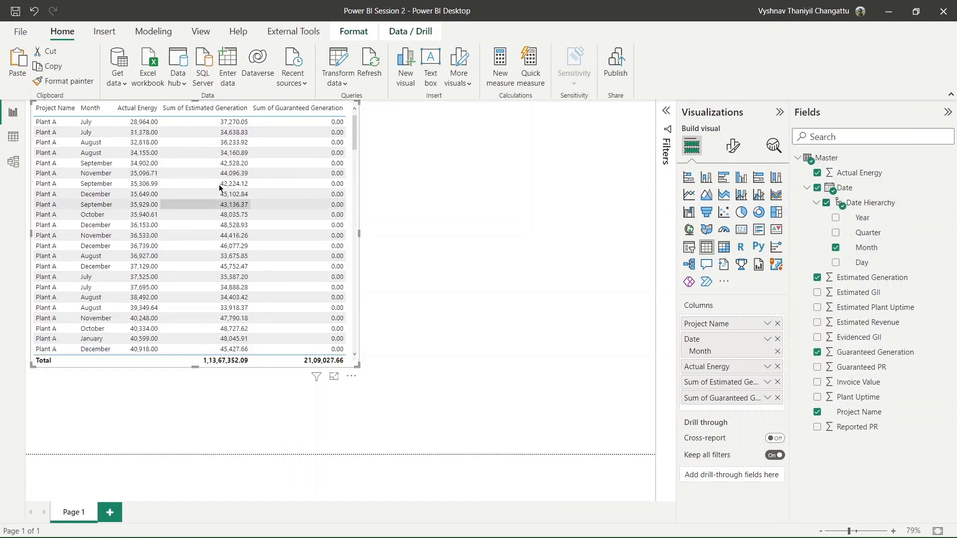
{"action": "scroll", "coordinate": [208, 168], "scroll_direction": "down", "scroll_amount": 10}
{"action": "scroll", "coordinate": [208, 168], "scroll_direction": "down", "scroll_amount": 8}
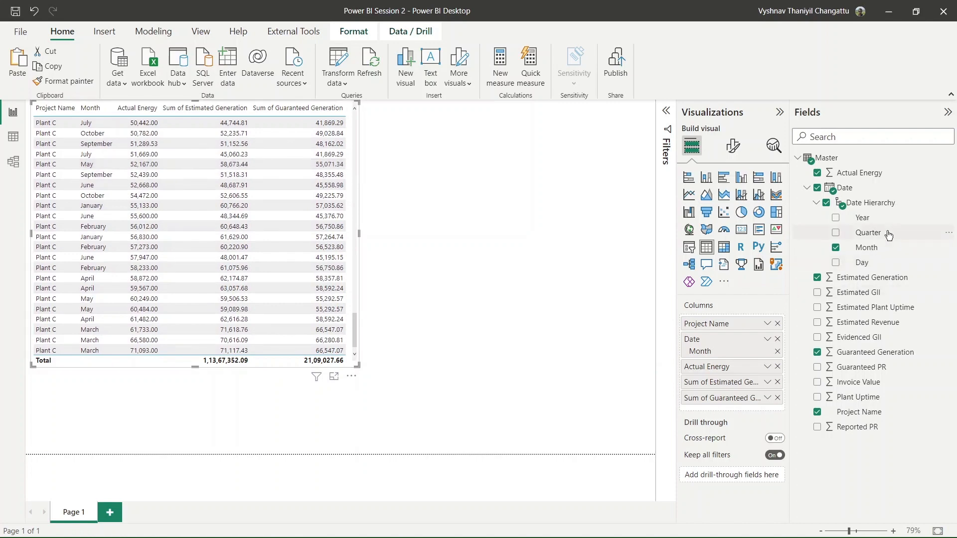
{"action": "scroll", "coordinate": [185, 291], "scroll_direction": "up", "scroll_amount": 6}
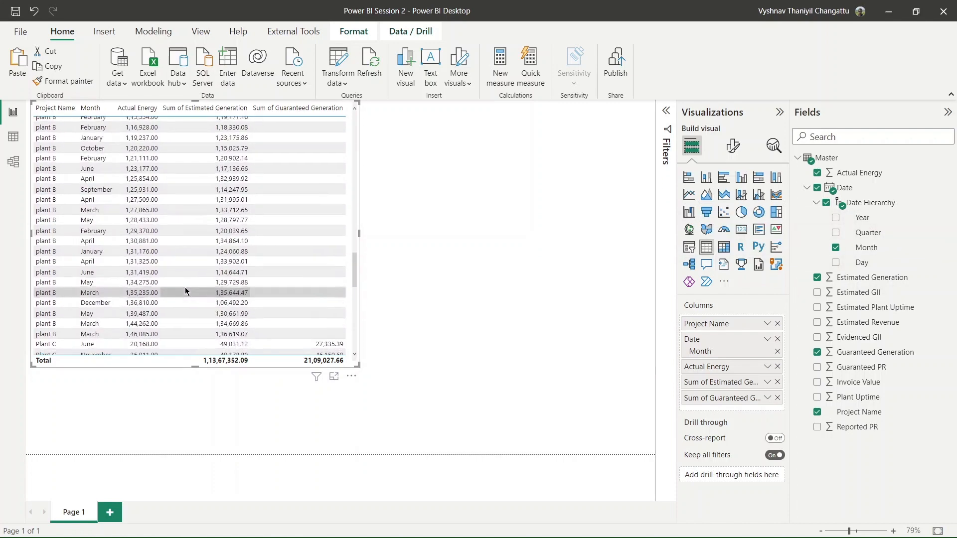
{"action": "scroll", "coordinate": [186, 291], "scroll_direction": "up", "scroll_amount": 10}
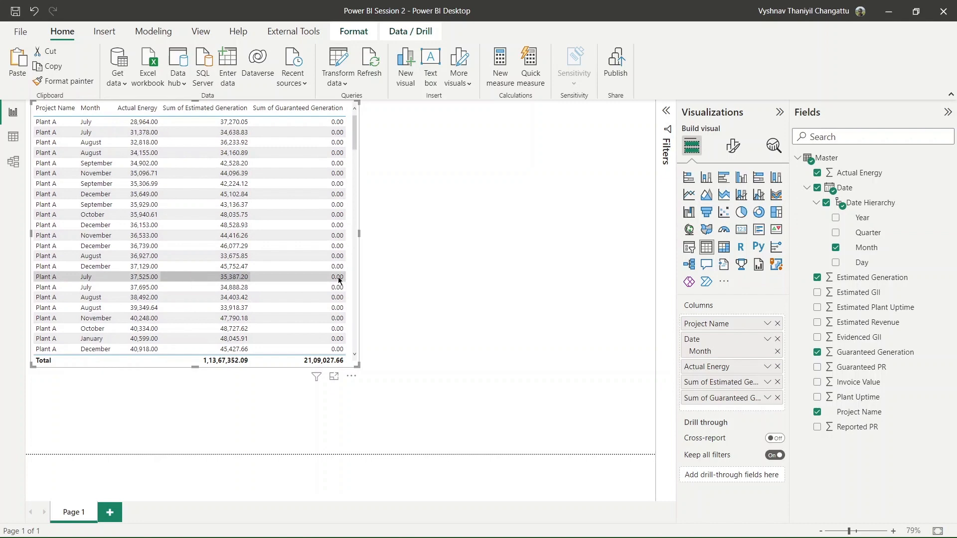
{"action": "left_click", "coordinate": [767, 366]}
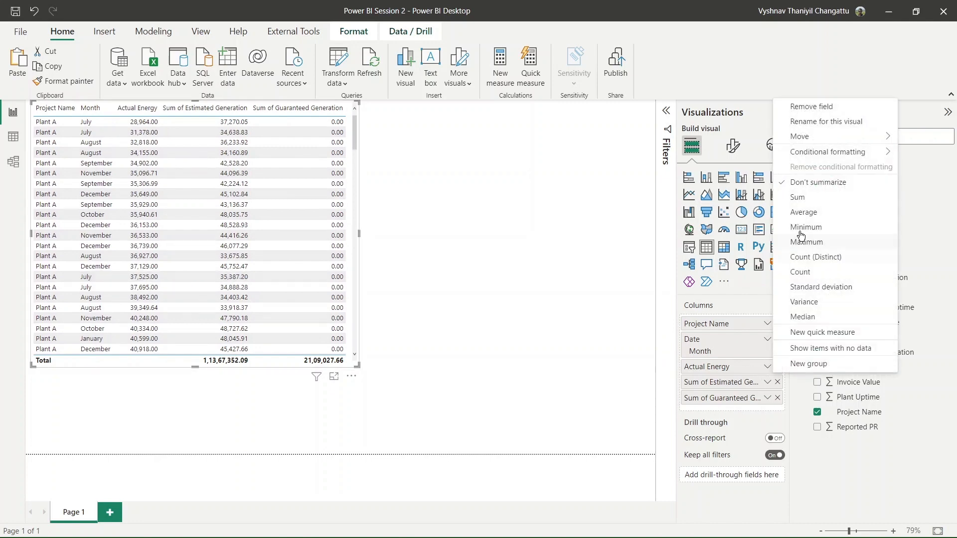
{"action": "left_click", "coordinate": [798, 197]}
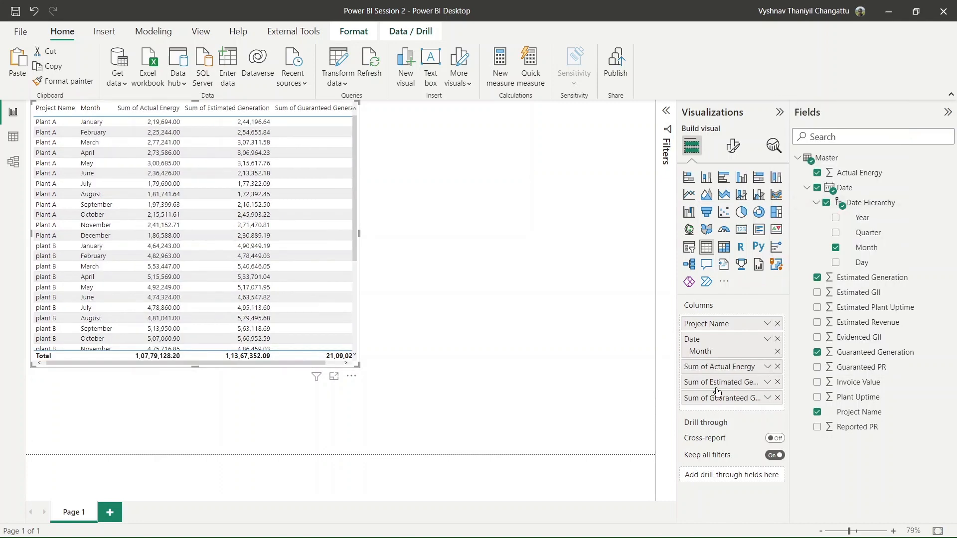
Rename the Sum of Actual Energy column in the table visual as Actual Energy
{"action": "double_click", "coordinate": [720, 367]}
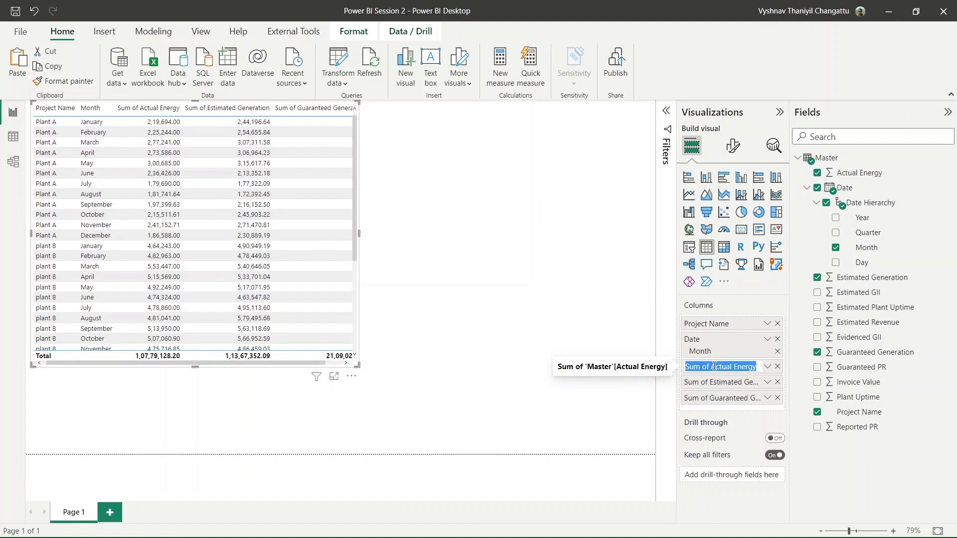
{"action": "left_click", "coordinate": [713, 367]}
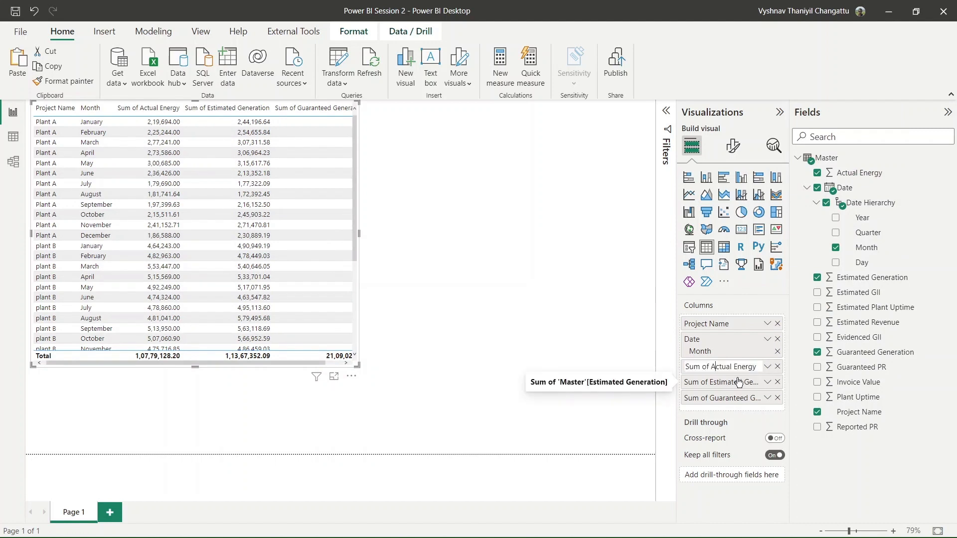
{"action": "key", "text": "BackSpace"}
{"action": "key", "text": "BackSpace"}
{"action": "key", "text": "BackSpace"}
{"action": "key", "text": "BackSpace"}
{"action": "key", "text": "BackSpace"}
{"action": "key", "text": "BackSpace"}
{"action": "key", "text": "BackSpace"}
{"action": "key", "text": "Return"}
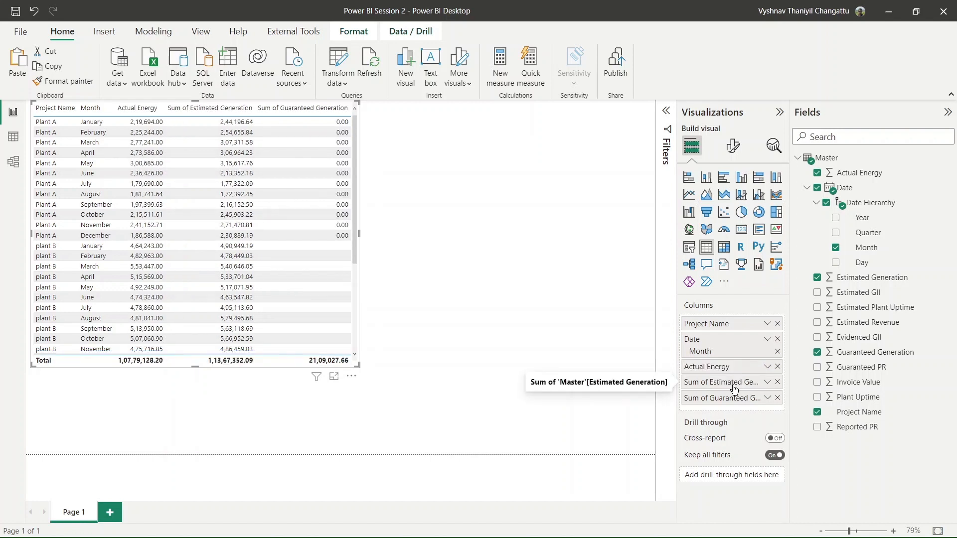
Rename the Sum of Estimated Generation column in the table visual as Estimated Energy
{"action": "double_click", "coordinate": [733, 384]}
{"action": "type", "text": "E"}
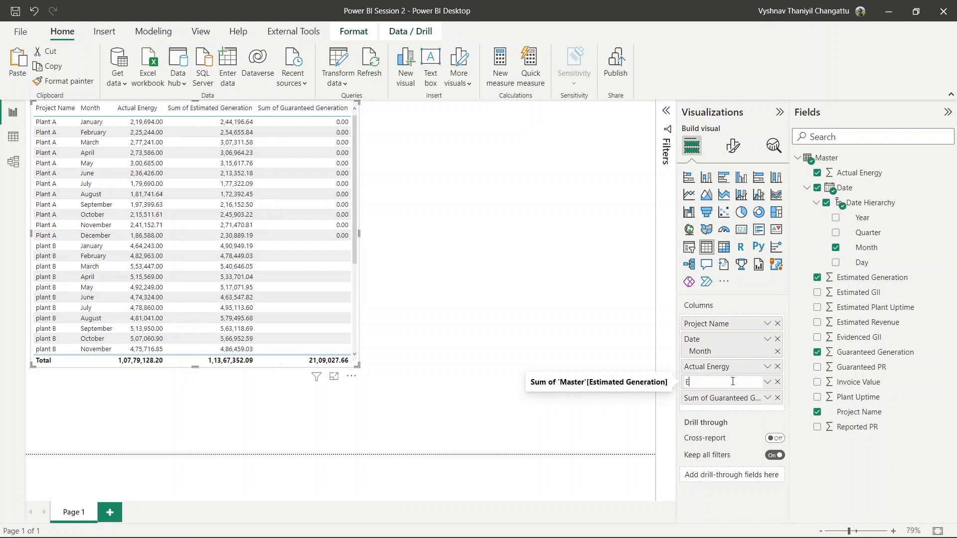
{"action": "type", "text": "stimated Energy"}
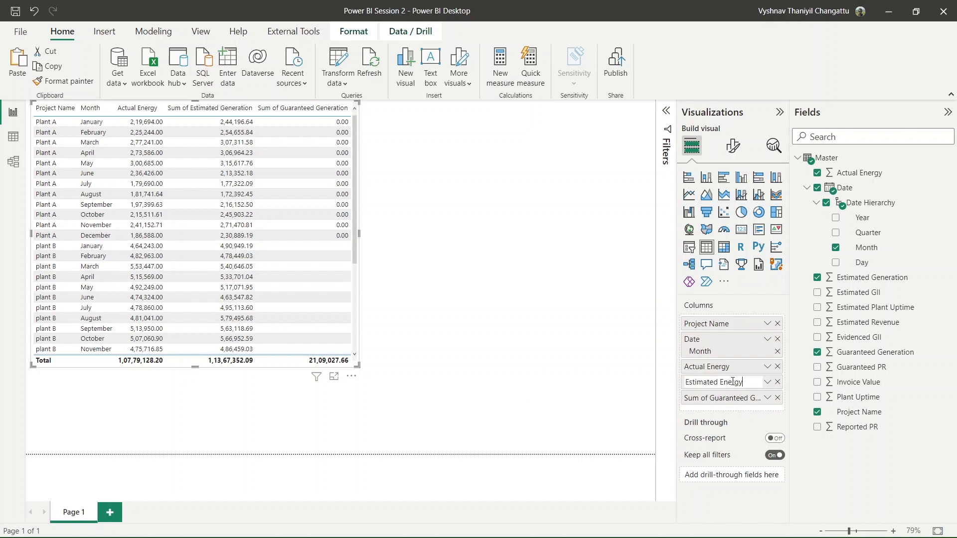
{"action": "key", "text": "Return"}
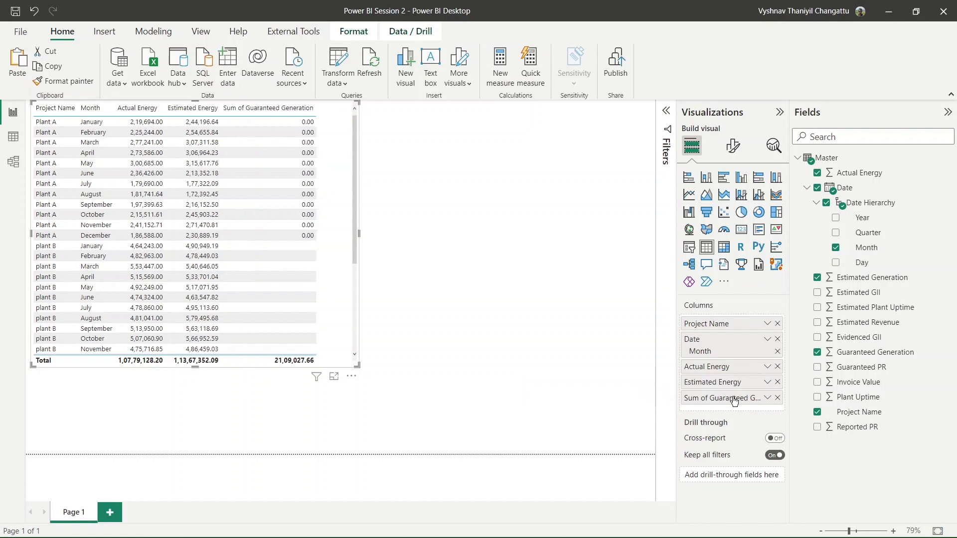
Rename the Sum of Guaranteed Generation column in the table visual as Guaranteed Energy
{"action": "double_click", "coordinate": [733, 397]}
{"action": "key", "text": "Escape"}
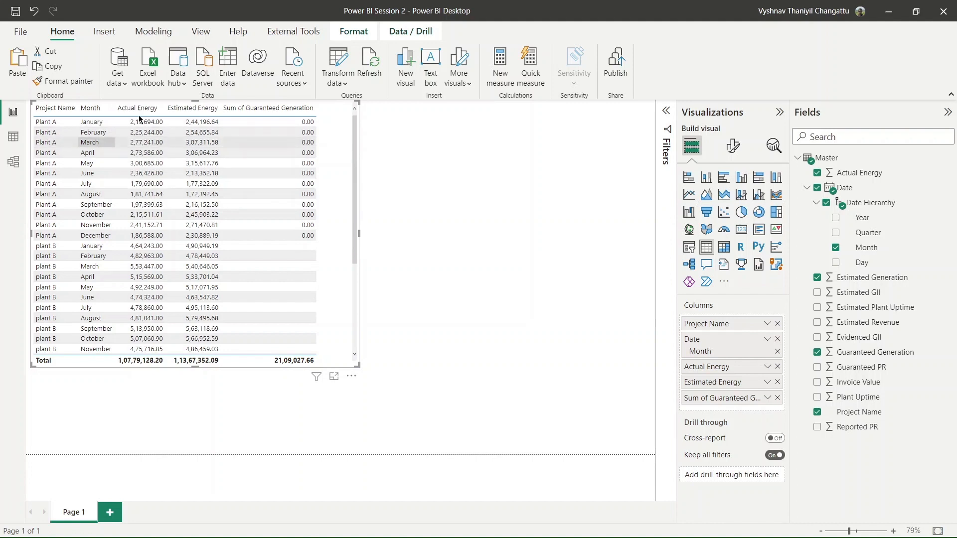
{"action": "double_click", "coordinate": [735, 397]}
{"action": "type", "text": "Gua"}
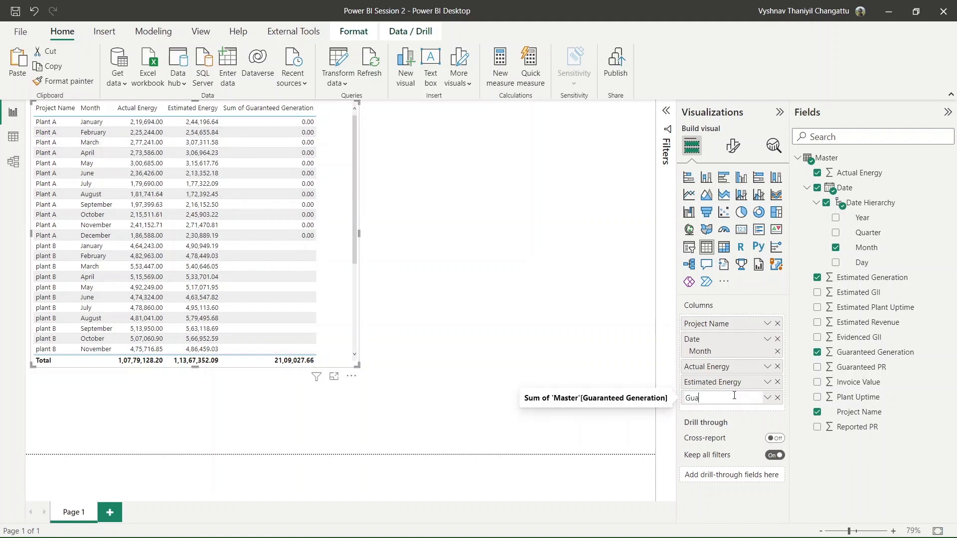
{"action": "type", "text": "ranteed "}
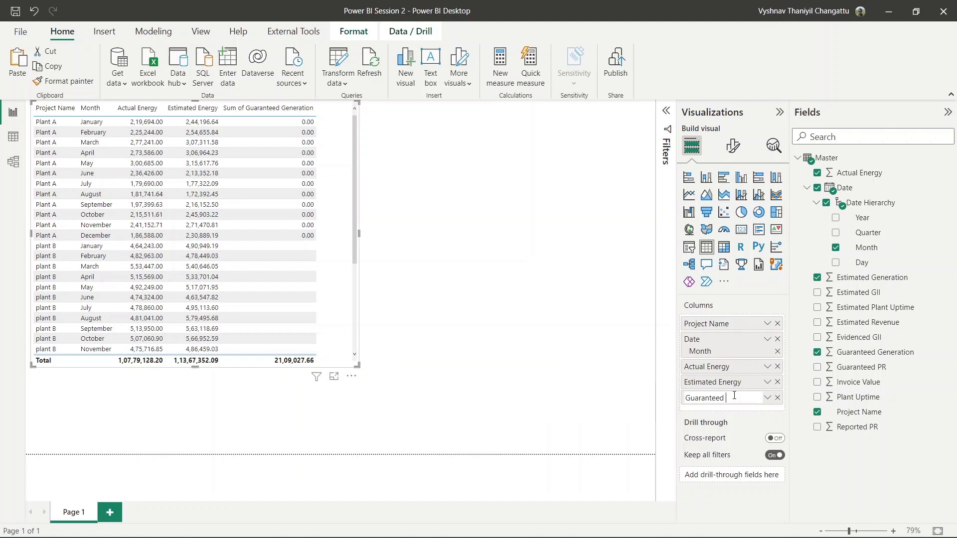
{"action": "type", "text": "Energy"}
{"action": "key", "text": "Return"}
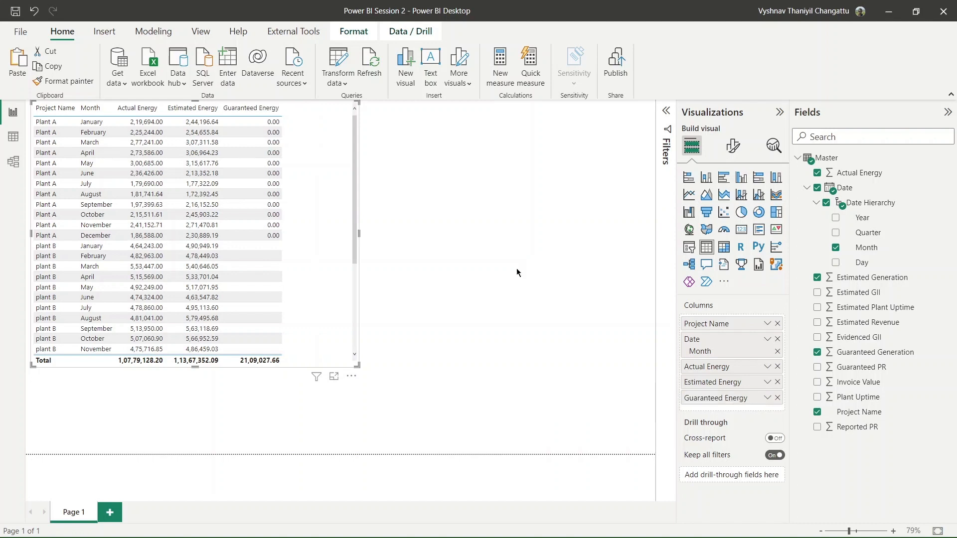
Sort the table visual by Guaranteed Energy in descending order and check the visual's sorting options
{"action": "left_click", "coordinate": [234, 113]}
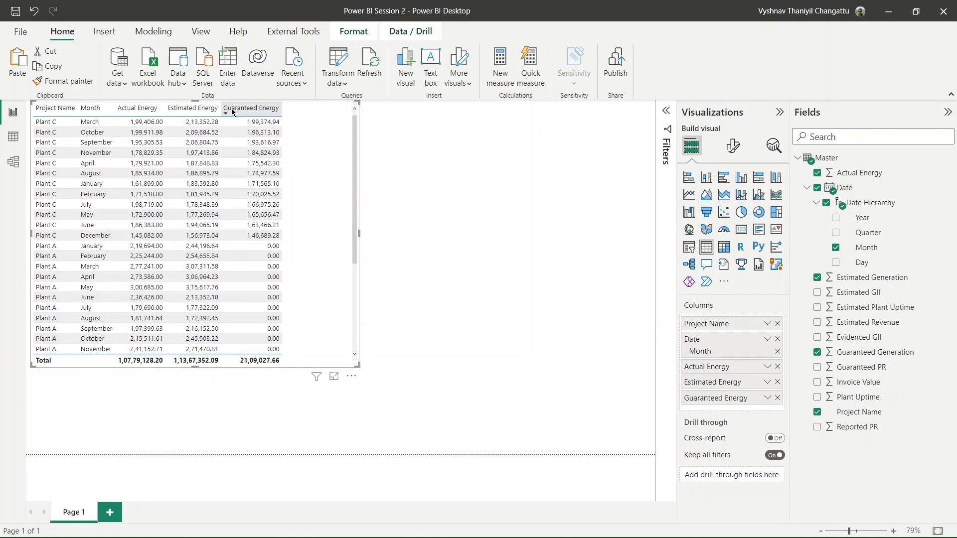
{"action": "right_click", "coordinate": [242, 109]}
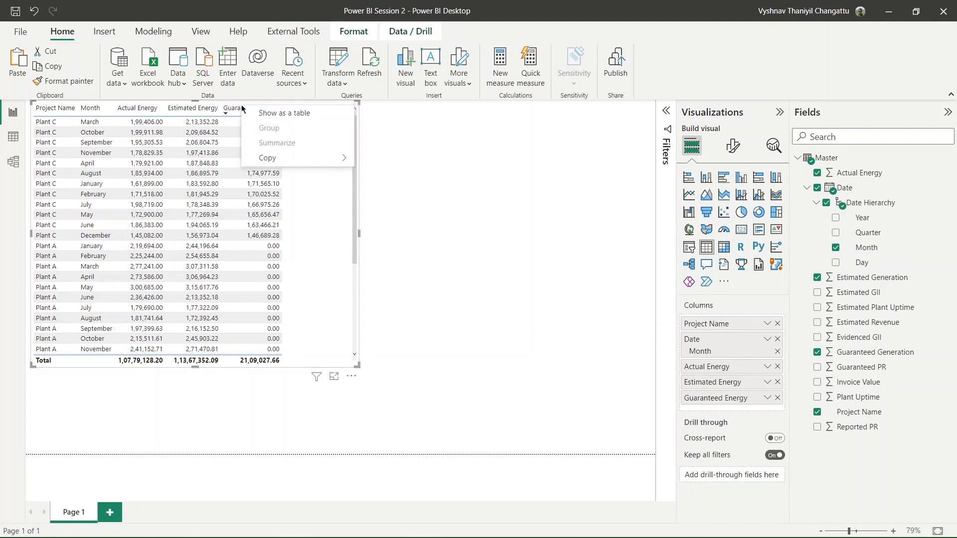
{"action": "left_click", "coordinate": [339, 188]}
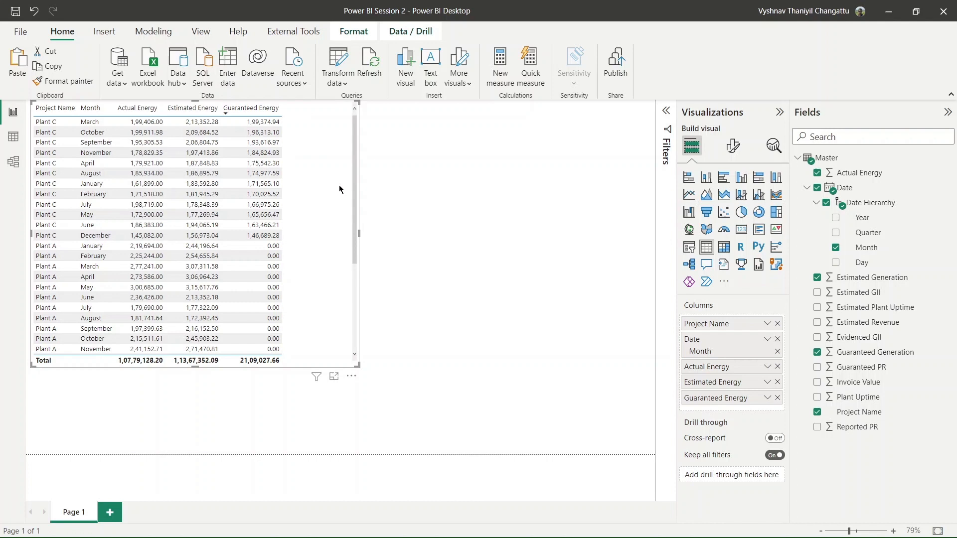
{"action": "left_click", "coordinate": [352, 376]}
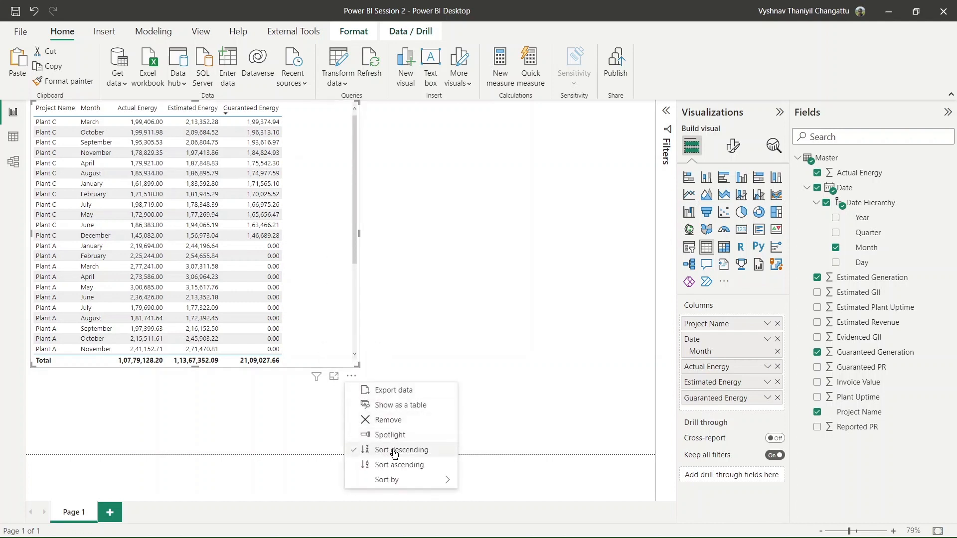
{"action": "left_click", "coordinate": [312, 188]}
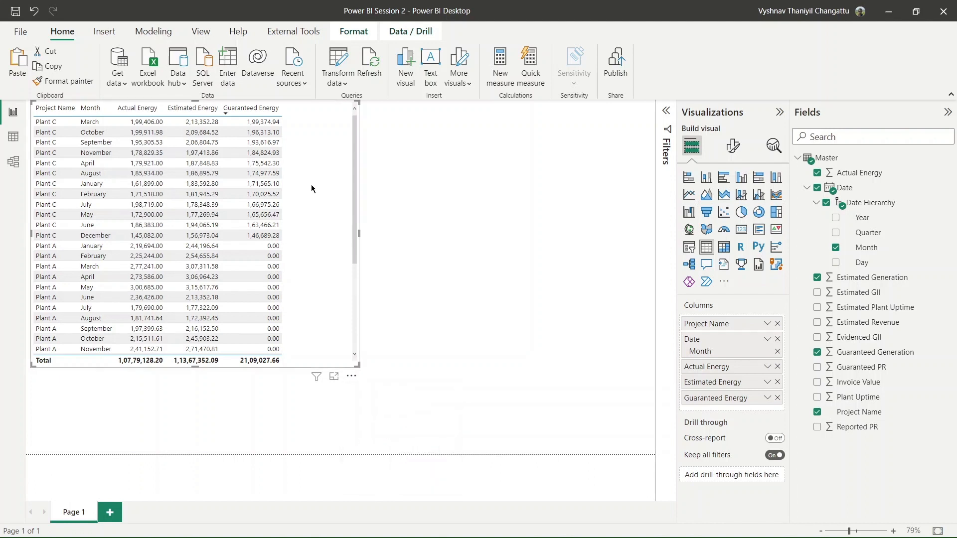
Reverse the Guaranteed Energy sort of the table visual to ascending order
{"action": "left_click", "coordinate": [227, 112]}
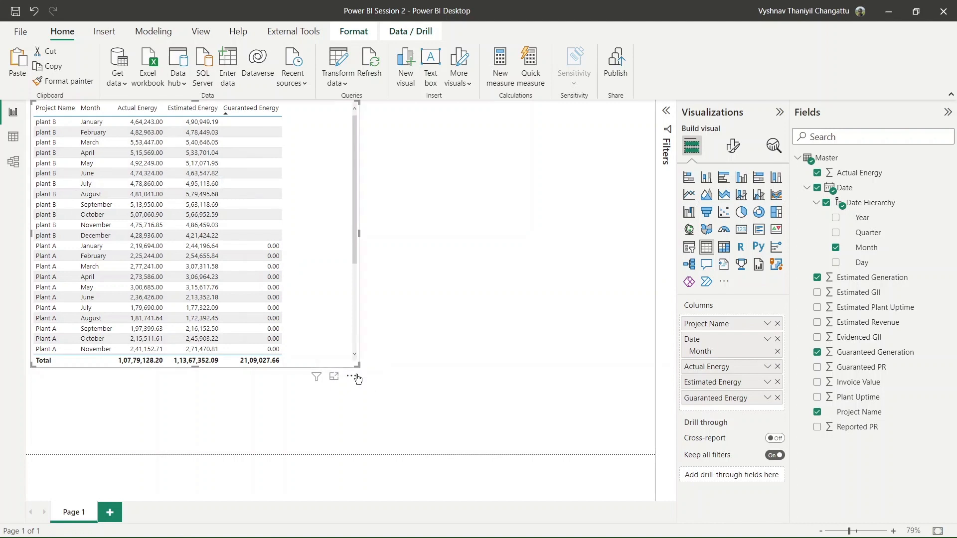
{"action": "left_click", "coordinate": [352, 376]}
{"action": "left_click", "coordinate": [439, 321]}
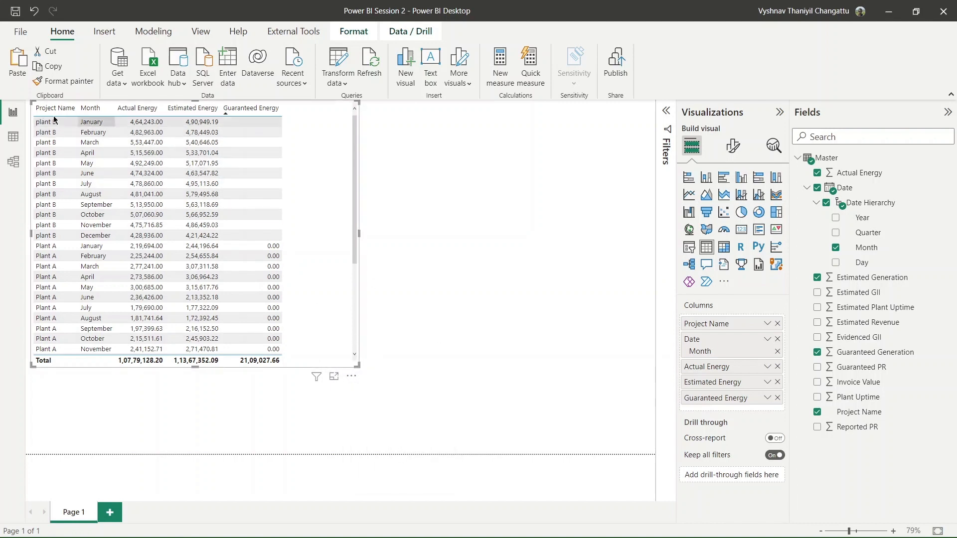
Sort the table visual by Month in ascending order and look through the rows
{"action": "left_click", "coordinate": [89, 109]}
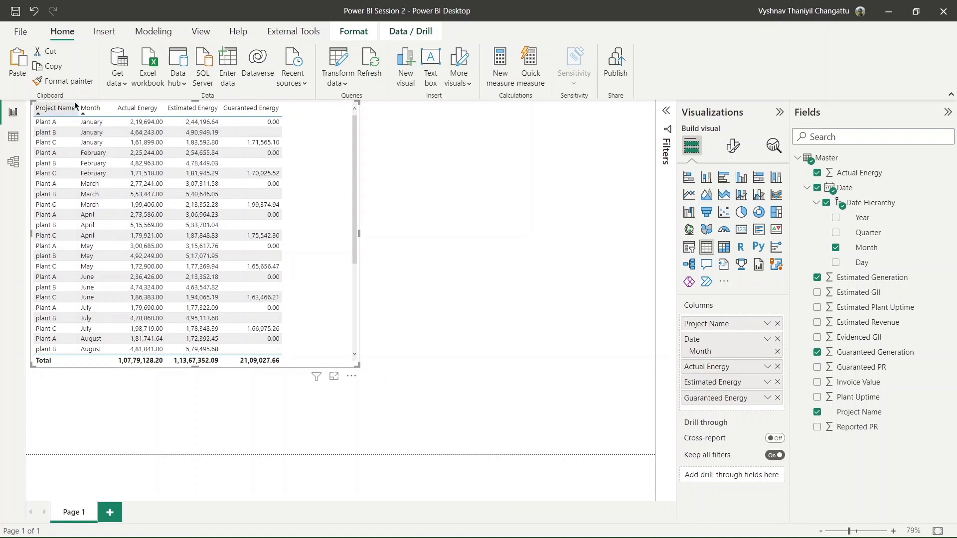
{"action": "scroll", "coordinate": [90, 172], "scroll_direction": "down", "scroll_amount": 5}
{"action": "scroll", "coordinate": [94, 186], "scroll_direction": "up", "scroll_amount": 5}
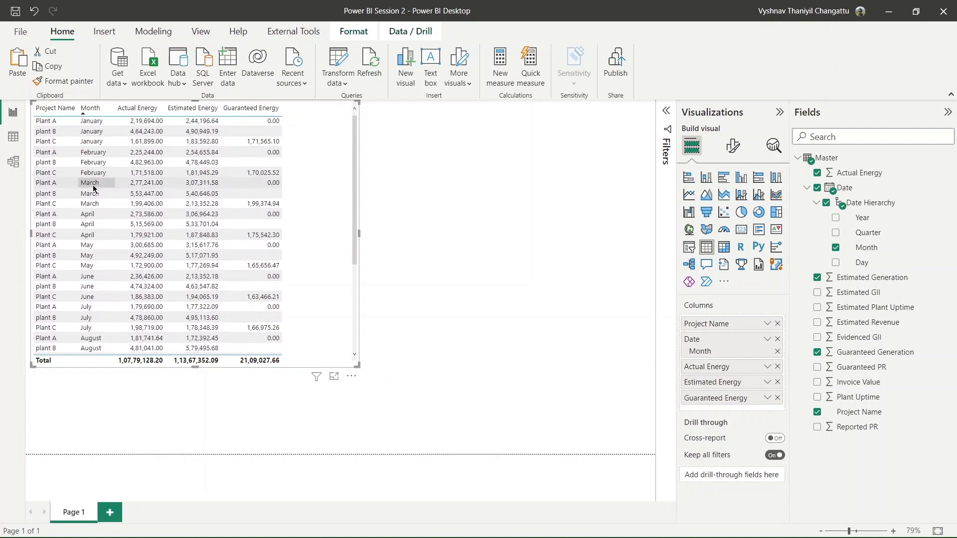
Switch the table visual's Month sort to descending and back to ascending order
{"action": "left_click", "coordinate": [353, 378]}
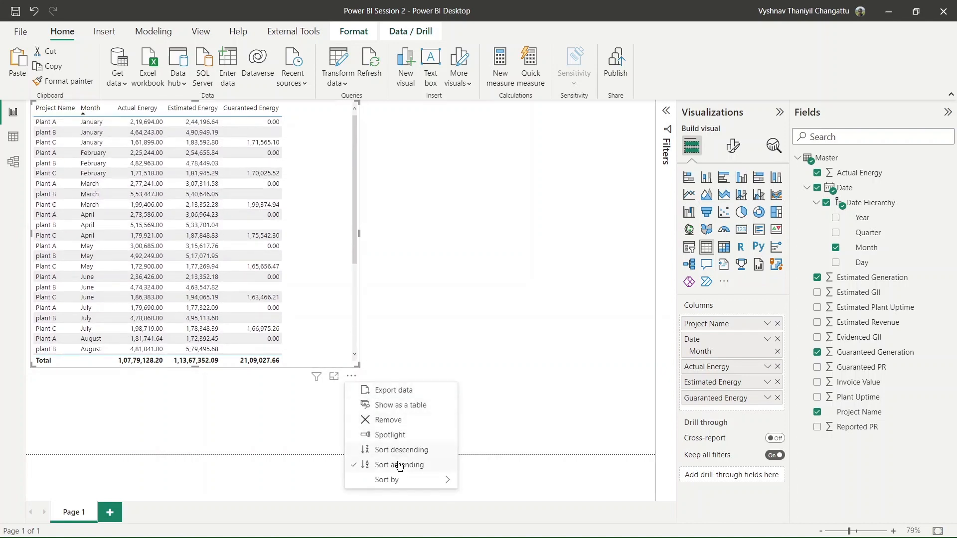
{"action": "left_click", "coordinate": [414, 454]}
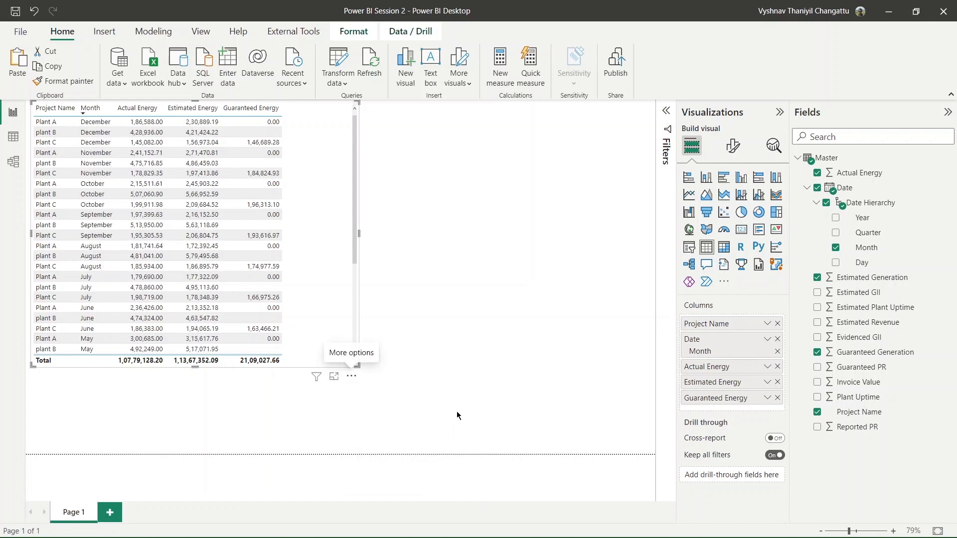
{"action": "left_click", "coordinate": [351, 376]}
{"action": "left_click", "coordinate": [396, 462]}
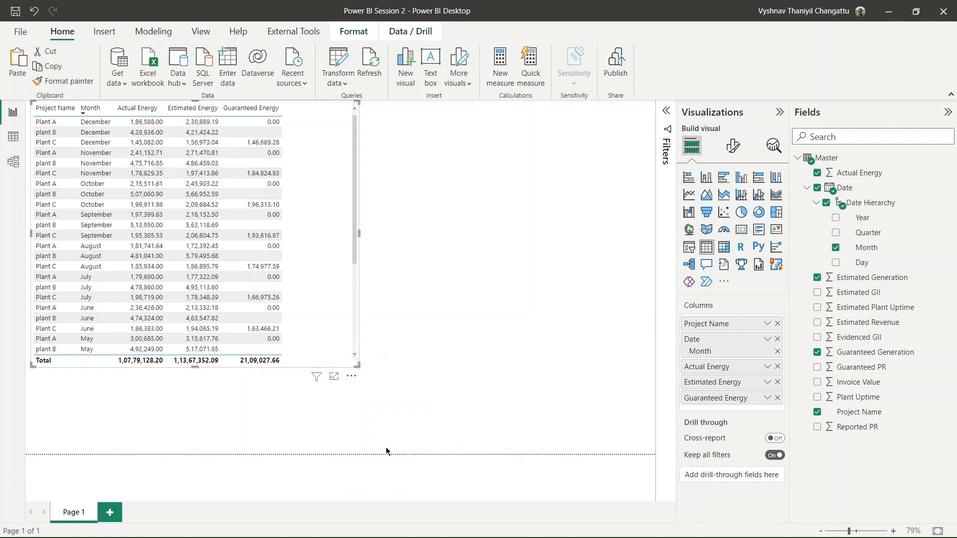
Check which columns the table visual can be sorted by
{"action": "left_click", "coordinate": [351, 377]}
{"action": "mouse_move", "coordinate": [405, 491]}
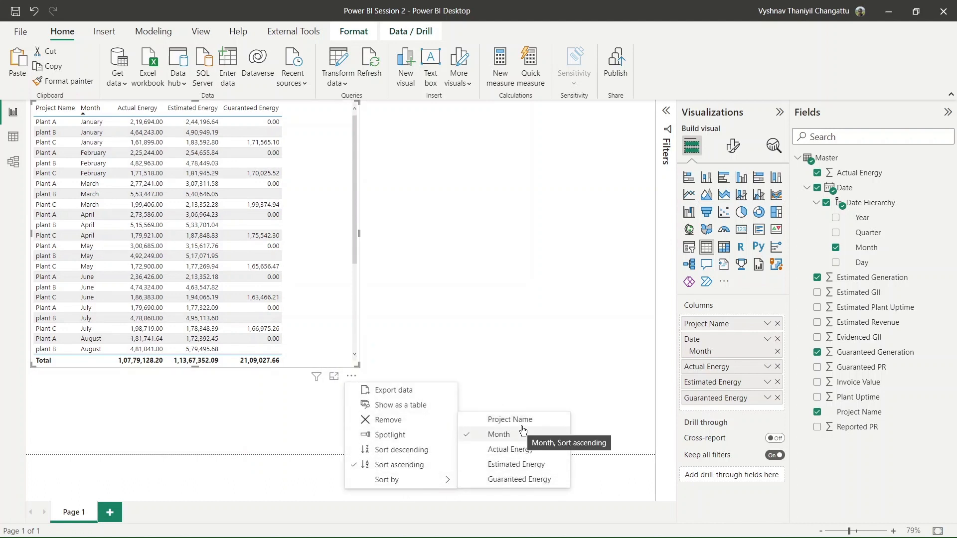
{"action": "left_click", "coordinate": [512, 318]}
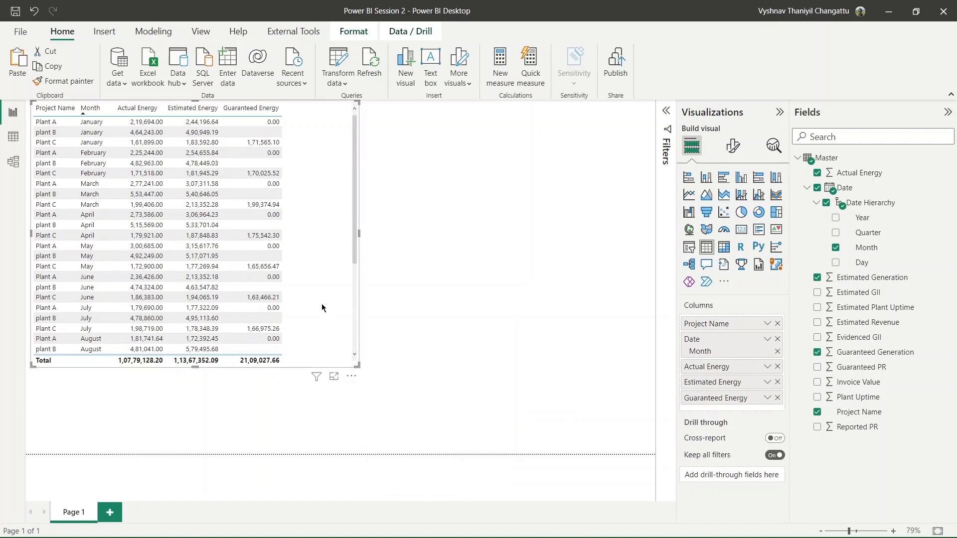
Narrow the table visual so that its frame fits closely around the Guaranteed Energy column
{"action": "left_click_drag", "start_coordinate": [358, 235], "coordinate": [295, 241]}
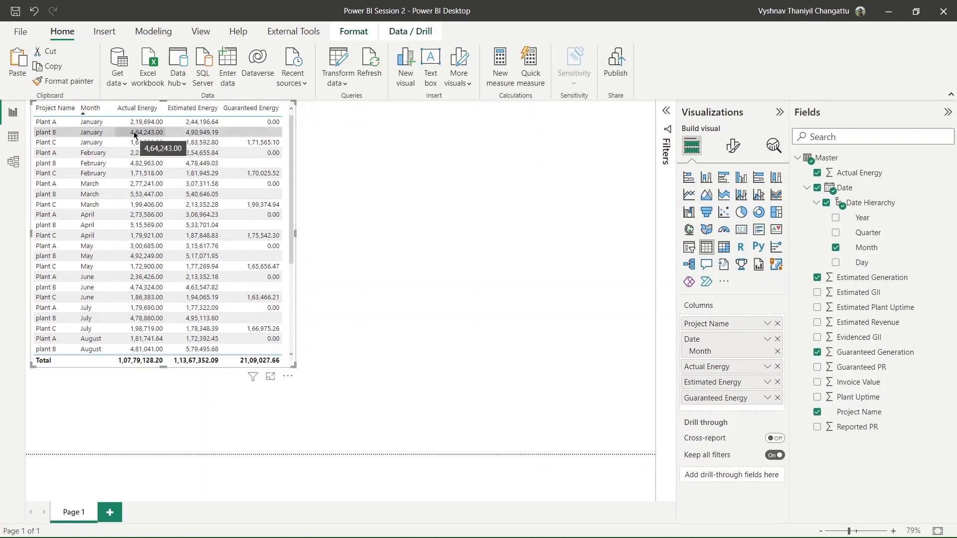
{"action": "left_click", "coordinate": [377, 238]}
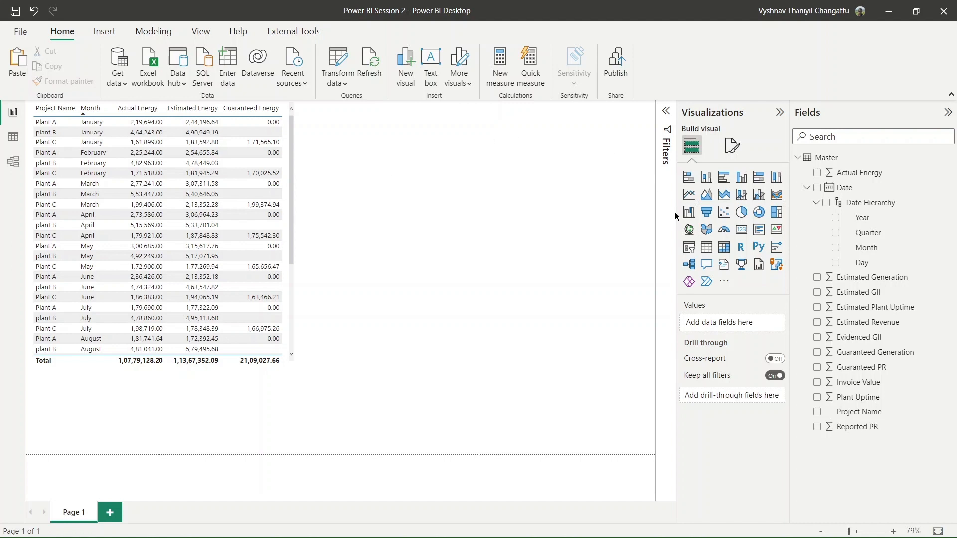
Add a slicer to the right of the table visual and fill it with Year from the Date Hierarchy
{"action": "left_click", "coordinate": [689, 248]}
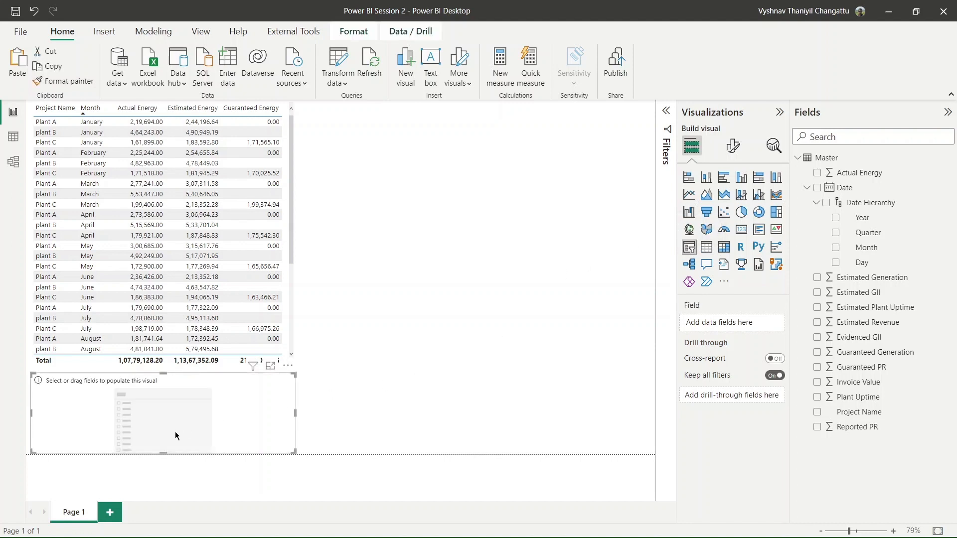
{"action": "left_click_drag", "start_coordinate": [561, 209], "coordinate": [490, 184]}
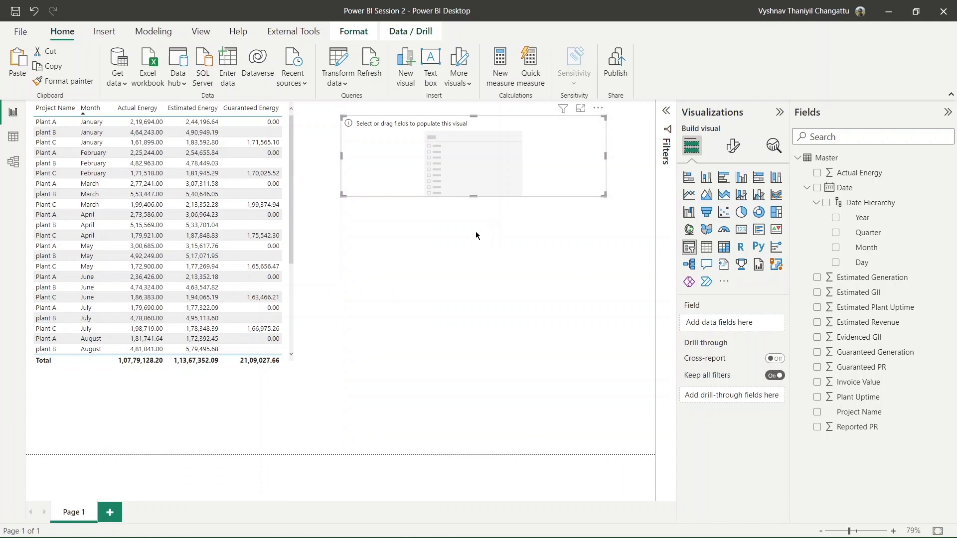
{"action": "left_click_drag", "start_coordinate": [444, 223], "coordinate": [493, 273]}
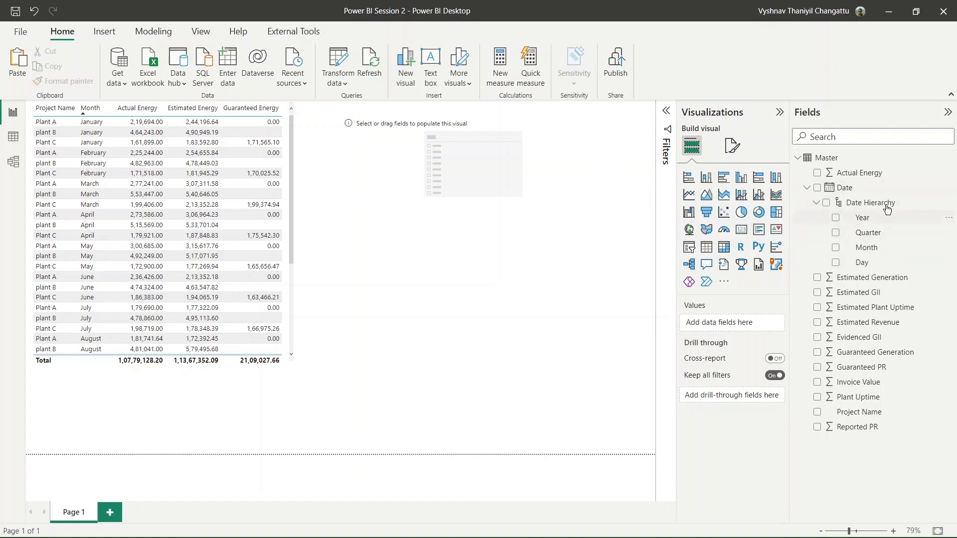
{"action": "mouse_move", "coordinate": [886, 218]}
{"action": "left_mouse_down"}
{"action": "mouse_move", "coordinate": [731, 225]}
{"action": "mouse_move", "coordinate": [533, 199]}
{"action": "mouse_move", "coordinate": [416, 85]}
{"action": "left_mouse_up"}
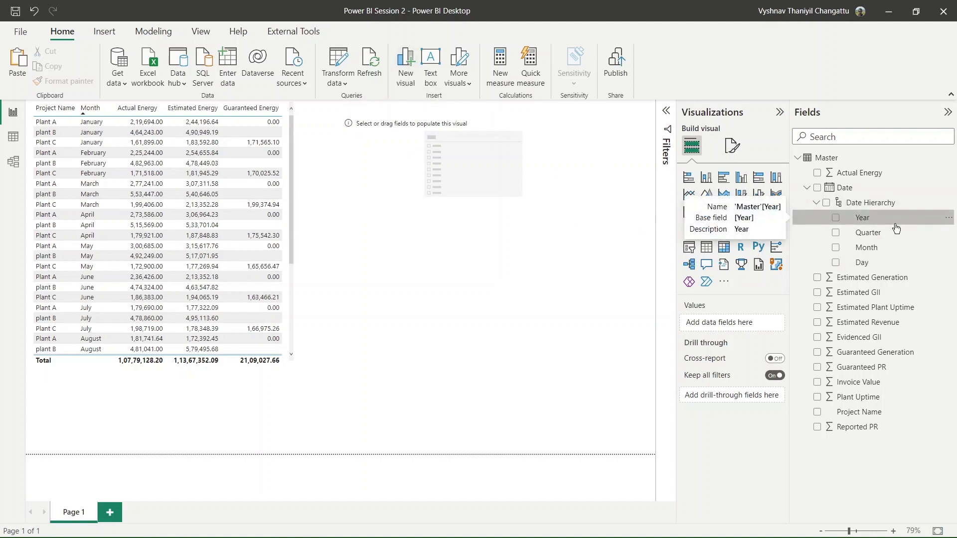
{"action": "left_click_drag", "start_coordinate": [895, 228], "coordinate": [444, 135]}
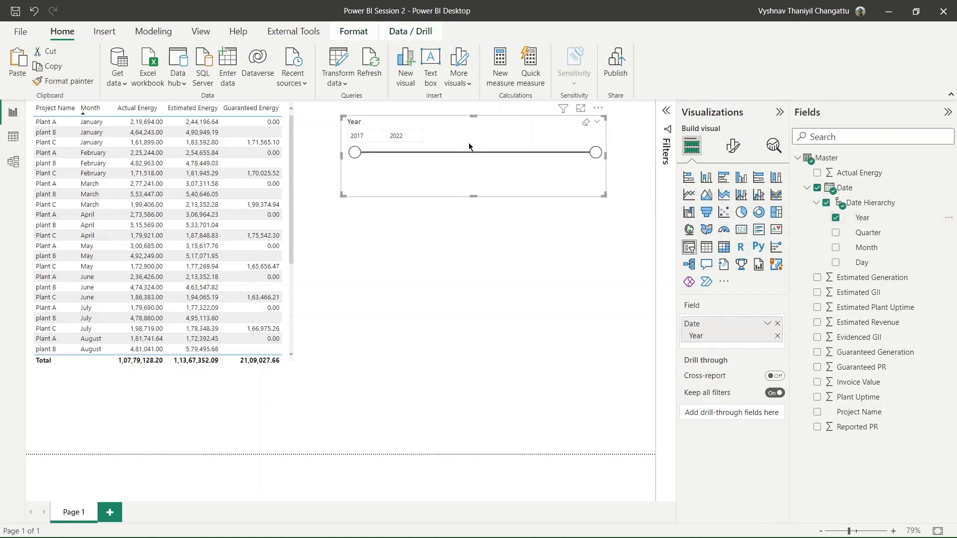
Restrict the Year slicer's range to 2020 through 2020
{"action": "left_click_drag", "start_coordinate": [354, 152], "coordinate": [498, 152]}
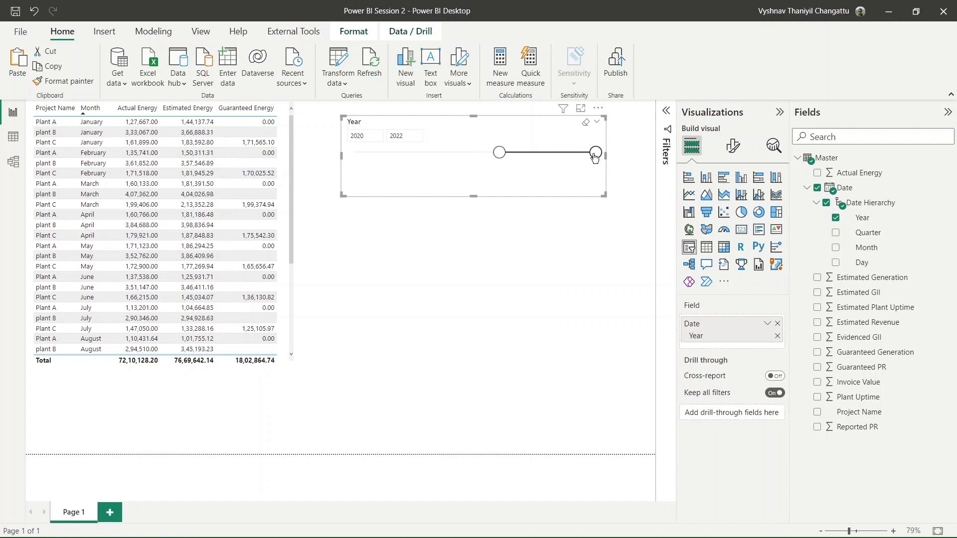
{"action": "left_click_drag", "start_coordinate": [594, 157], "coordinate": [501, 155]}
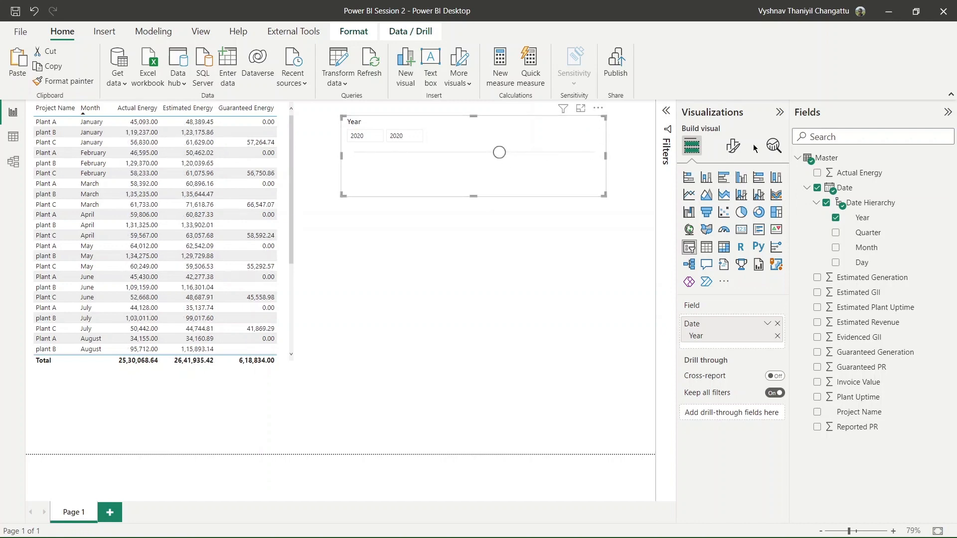
{"action": "scroll", "coordinate": [83, 233], "scroll_direction": "down", "scroll_amount": 5}
{"action": "scroll", "coordinate": [83, 234], "scroll_direction": "up", "scroll_amount": 5}
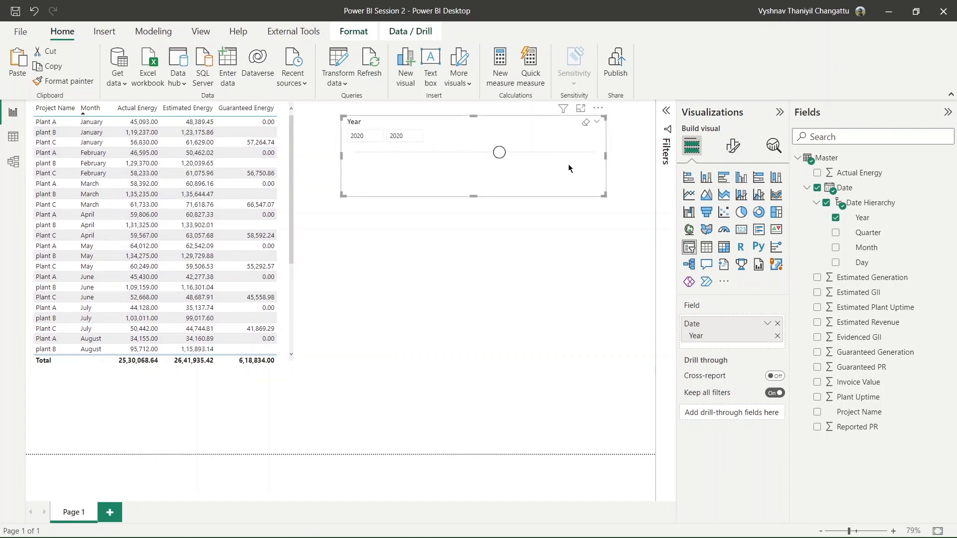
Change the Year slicer's style from a range slider to Tile
{"action": "left_click", "coordinate": [732, 146]}
{"action": "left_click", "coordinate": [722, 232]}
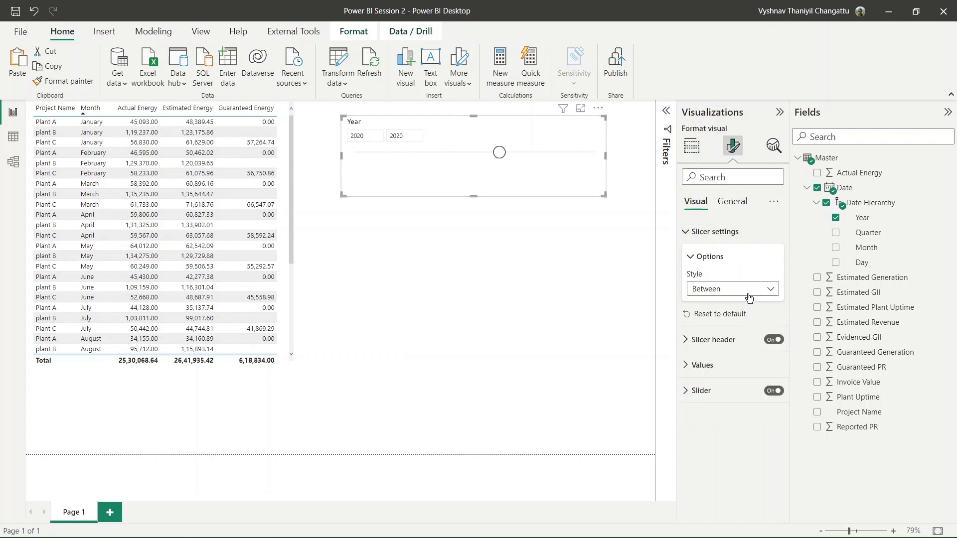
{"action": "left_click", "coordinate": [750, 292]}
{"action": "left_click", "coordinate": [742, 318]}
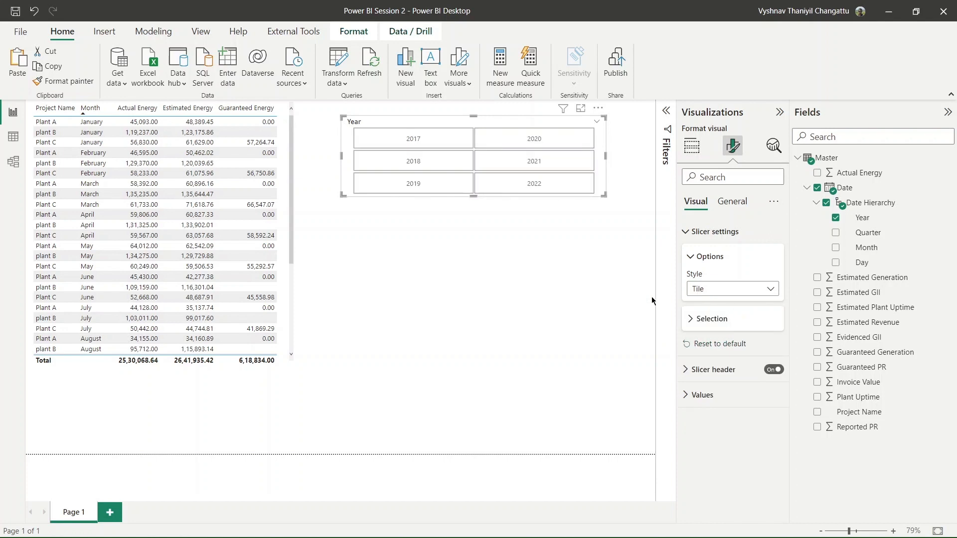
Shrink the Year slicer to a single compact row of tiles and place it in the report page's upper-right corner
{"action": "left_click_drag", "start_coordinate": [473, 197], "coordinate": [473, 167]}
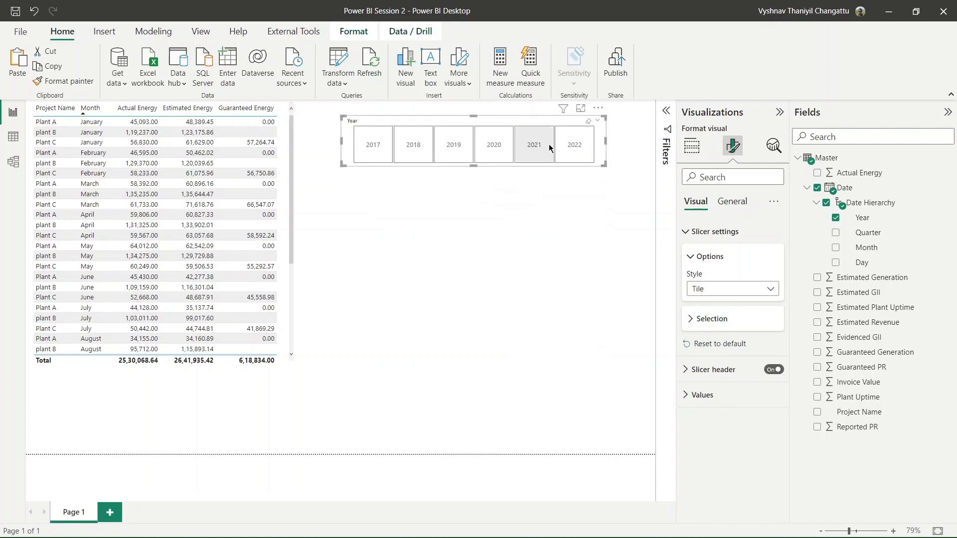
{"action": "left_click_drag", "start_coordinate": [599, 148], "coordinate": [657, 128]}
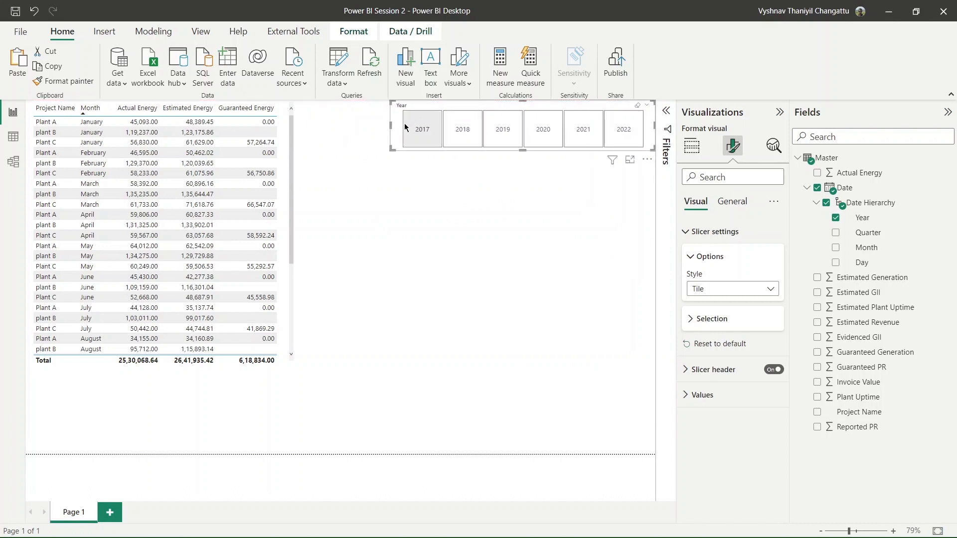
{"action": "left_click_drag", "start_coordinate": [390, 128], "coordinate": [475, 130]}
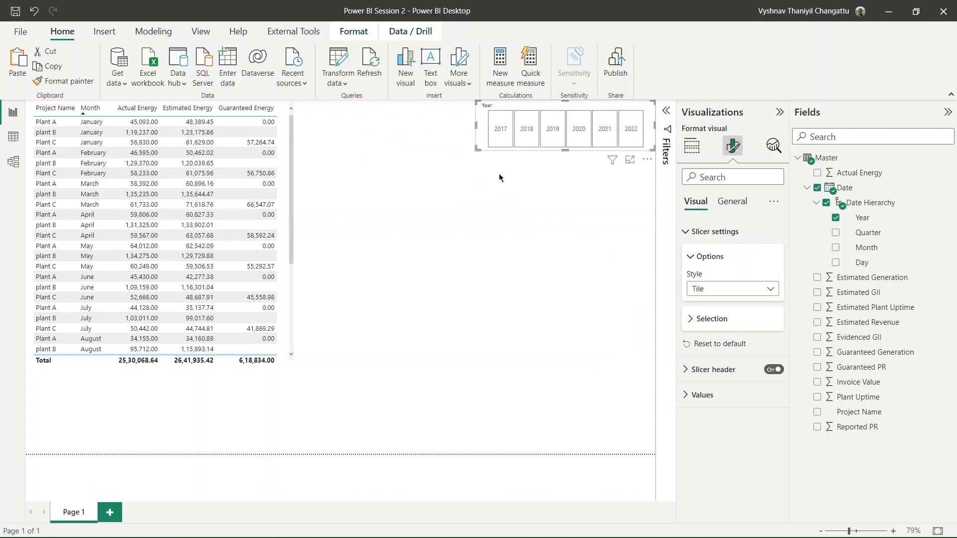
{"action": "left_click", "coordinate": [498, 173]}
Turn off the Year slicer's header
{"action": "left_click", "coordinate": [561, 106]}
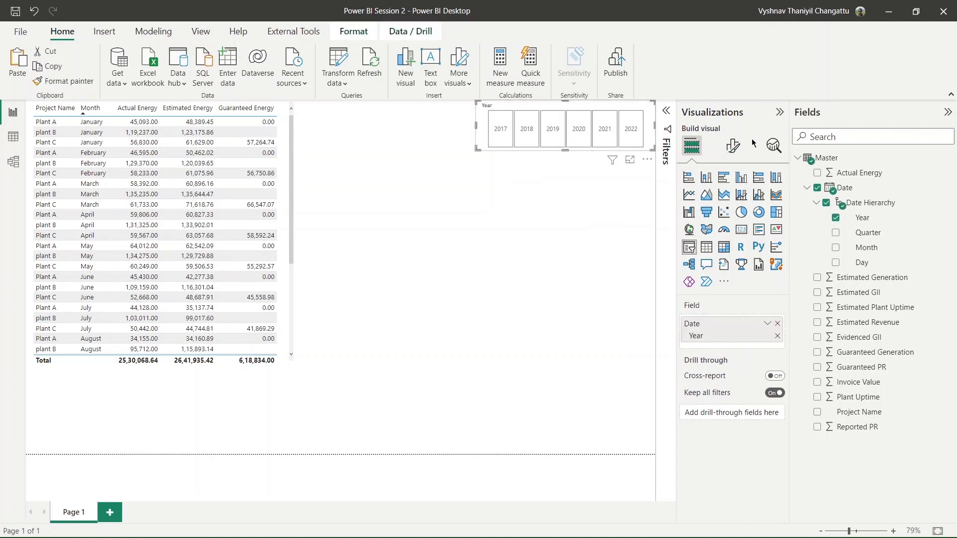
{"action": "left_click", "coordinate": [732, 146]}
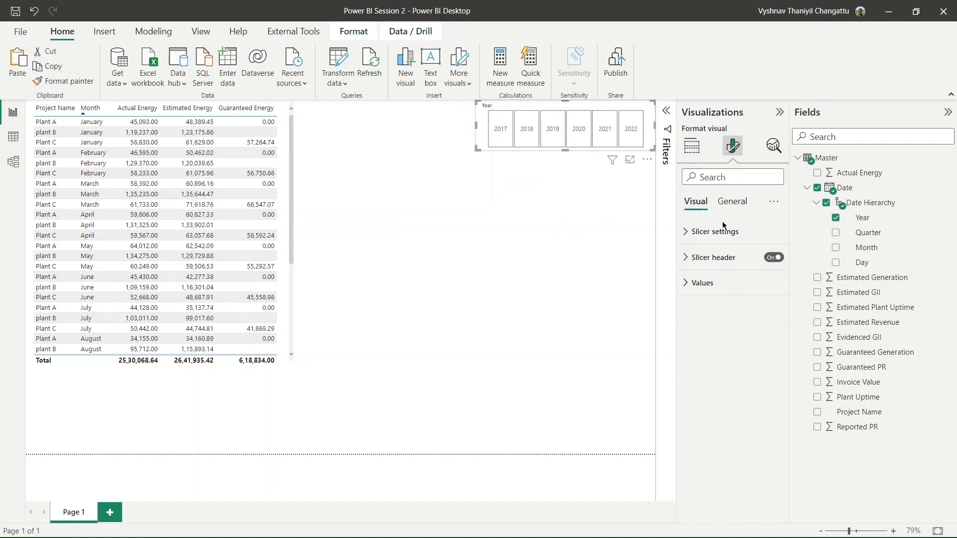
{"action": "left_click", "coordinate": [775, 258]}
{"action": "left_click", "coordinate": [494, 227]}
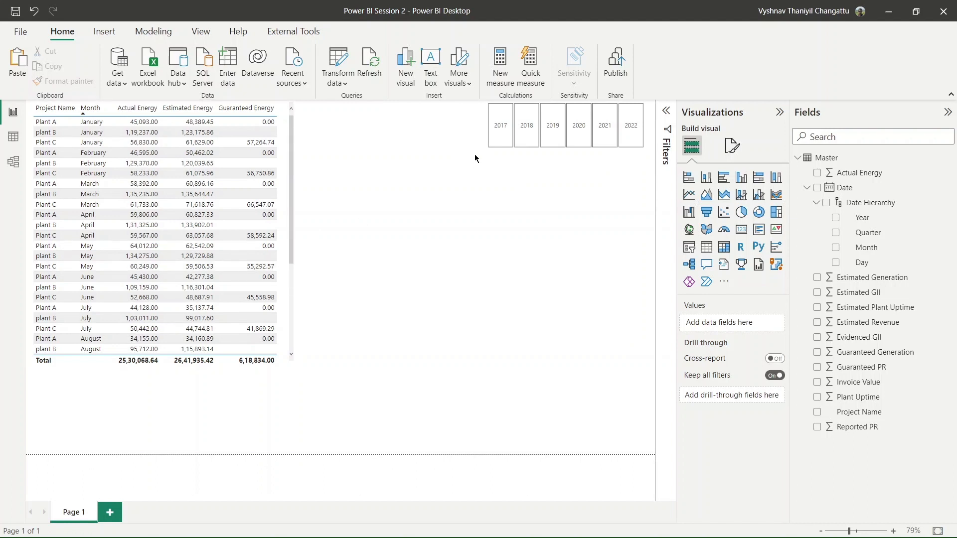
Select 2020 in the Year slicer and look through the filtered rows of the table visual
{"action": "left_click", "coordinate": [579, 131]}
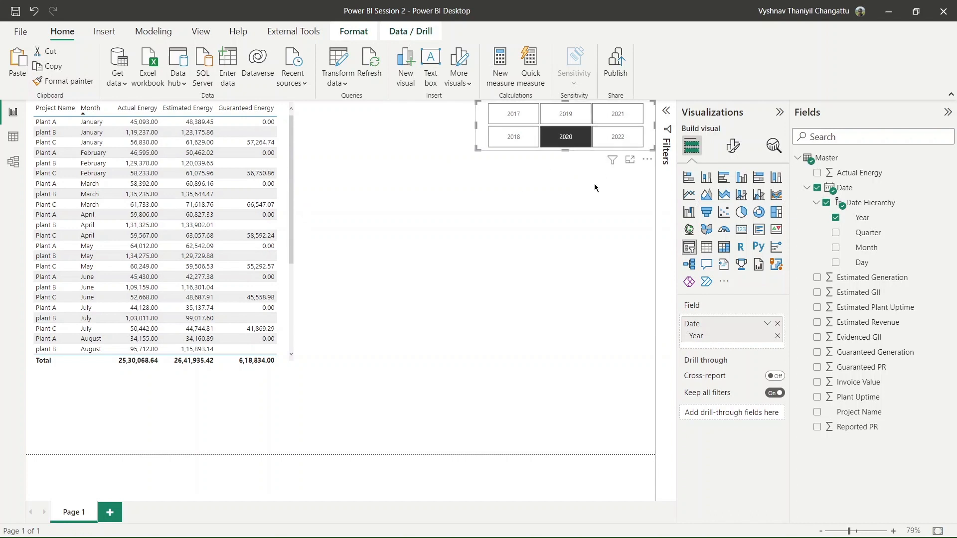
{"action": "left_click", "coordinate": [561, 142]}
{"action": "scroll", "coordinate": [116, 238], "scroll_direction": "down", "scroll_amount": 5}
{"action": "scroll", "coordinate": [115, 238], "scroll_direction": "up", "scroll_amount": 5}
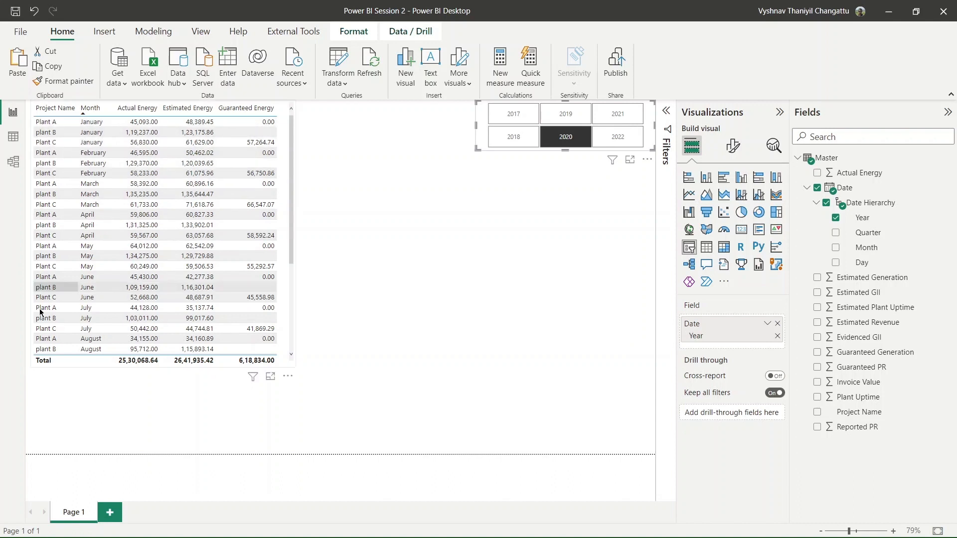
{"action": "scroll", "coordinate": [48, 334], "scroll_direction": "down", "scroll_amount": 4}
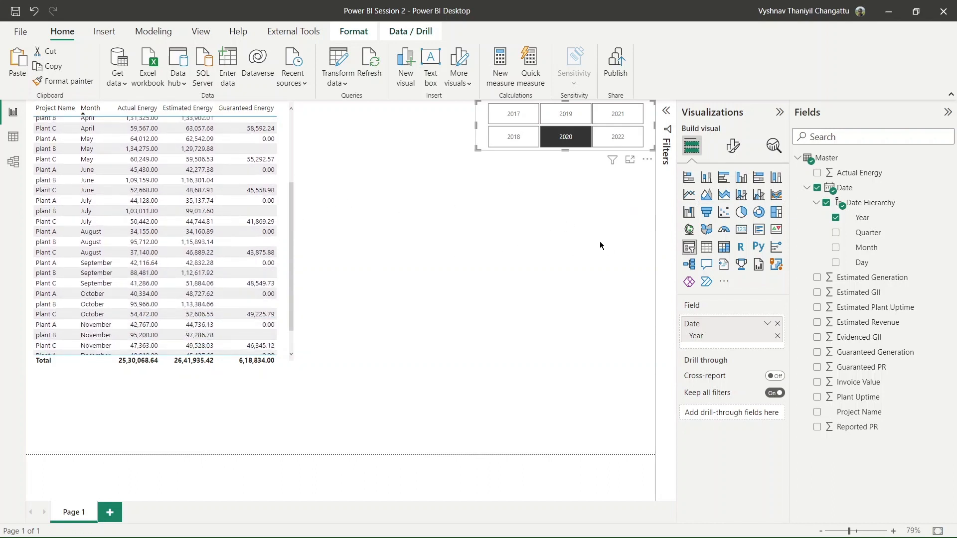
{"action": "left_click", "coordinate": [515, 279]}
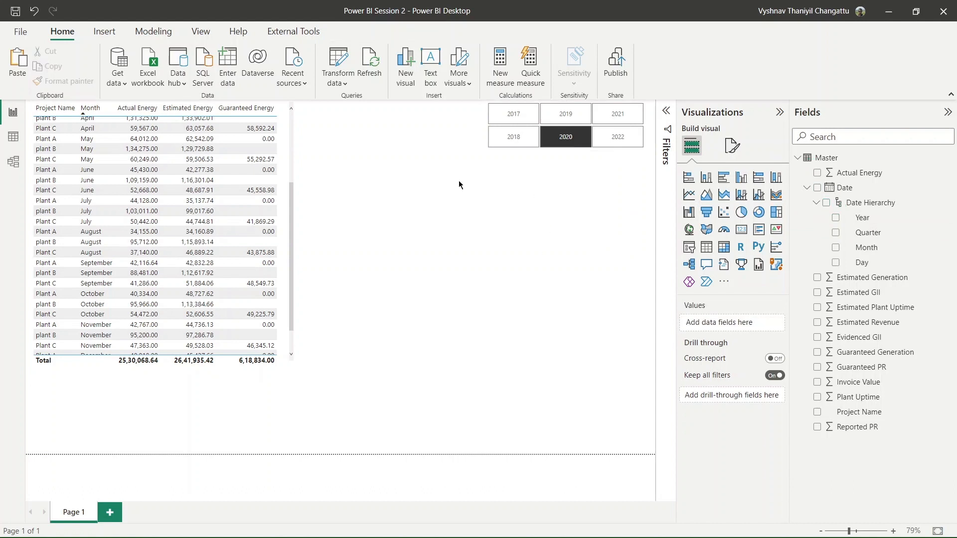
Duplicate the Year slicer and place the copy directly below the original
{"action": "left_click", "coordinate": [482, 135]}
{"action": "key", "text": "ctrl+v"}
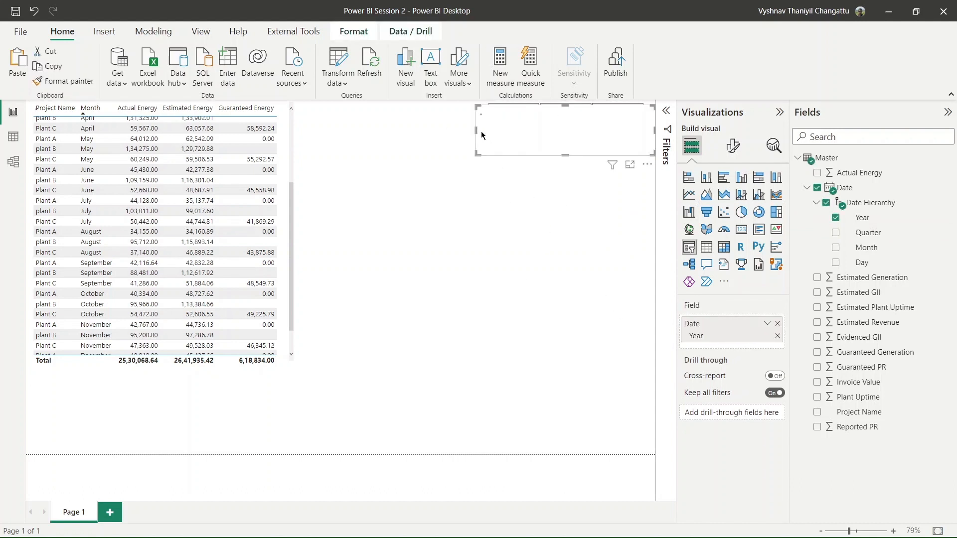
{"action": "left_click_drag", "start_coordinate": [481, 137], "coordinate": [474, 174]}
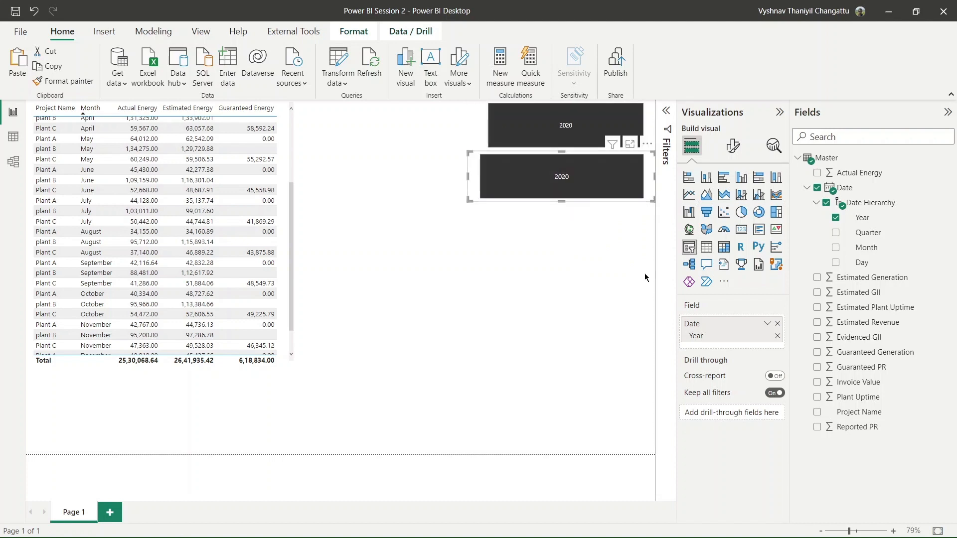
Replace the copied slicer's Year field with Project Name and move the slicer between the table visual and the Year slicer
{"action": "left_click", "coordinate": [778, 323]}
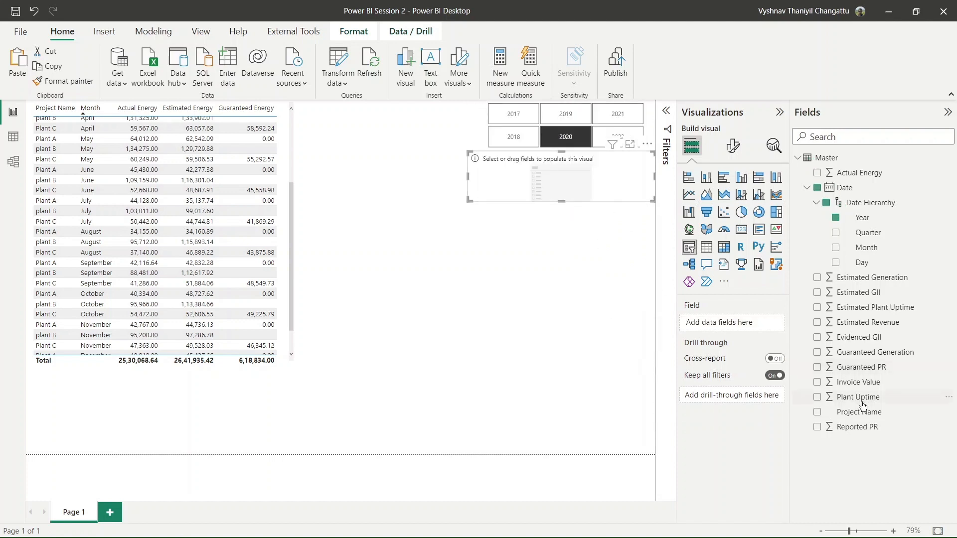
{"action": "left_click_drag", "start_coordinate": [858, 411], "coordinate": [740, 324]}
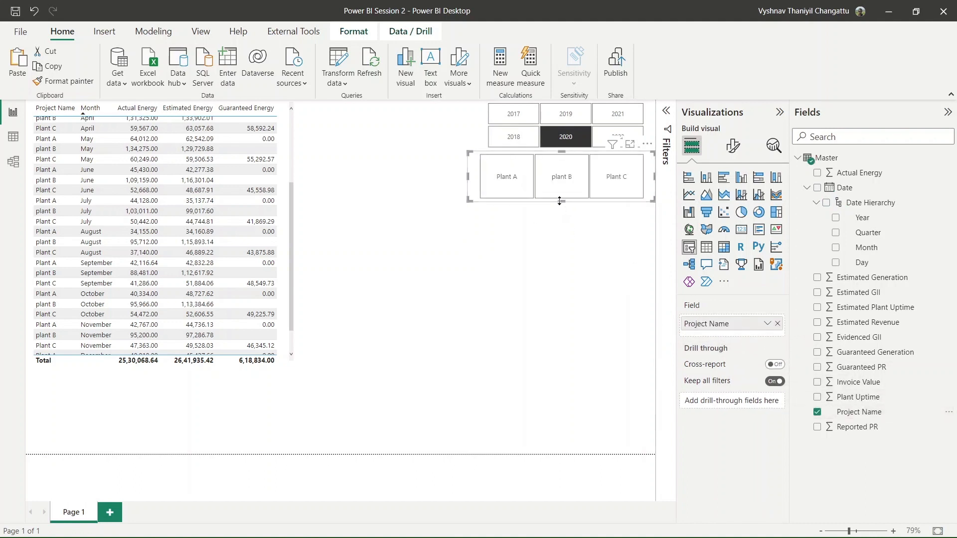
{"action": "left_click_drag", "start_coordinate": [467, 191], "coordinate": [293, 140]}
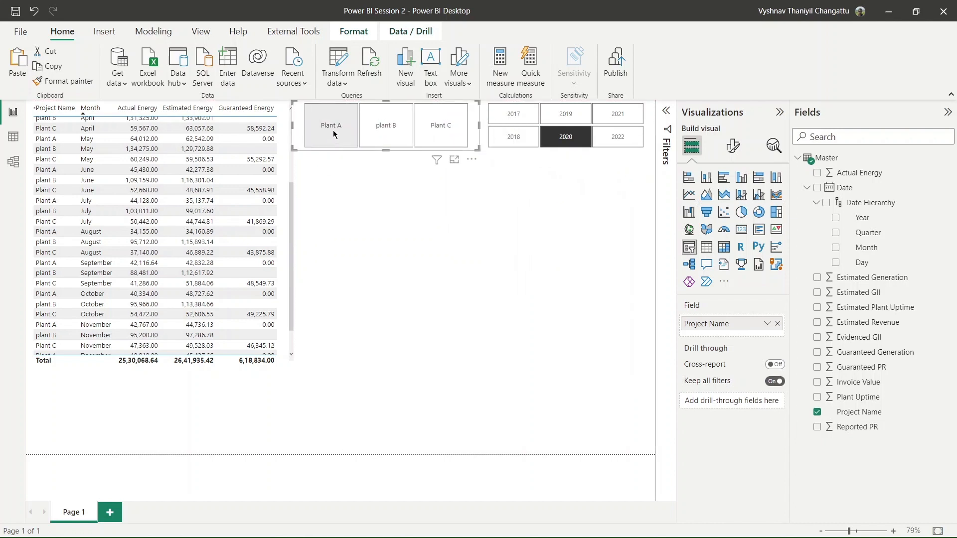
Filter the table visual by Plant A, plant B and Plant C in turn using the Project Name slicer
{"action": "left_click", "coordinate": [333, 130]}
{"action": "left_click", "coordinate": [378, 139]}
{"action": "left_click", "coordinate": [453, 123]}
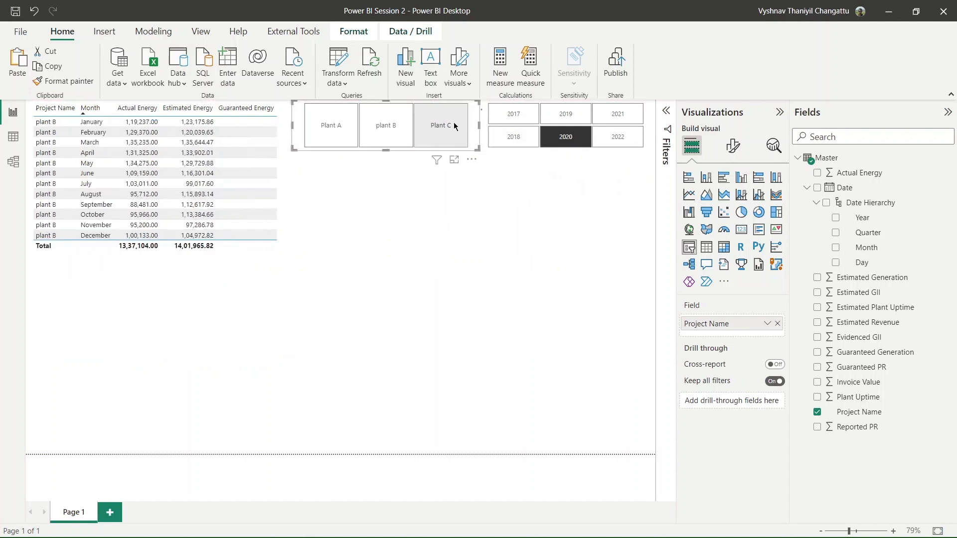
Reduce the height of the Project Name slicer and test it by filtering the table to Plant A and Plant C
{"action": "left_click", "coordinate": [465, 203]}
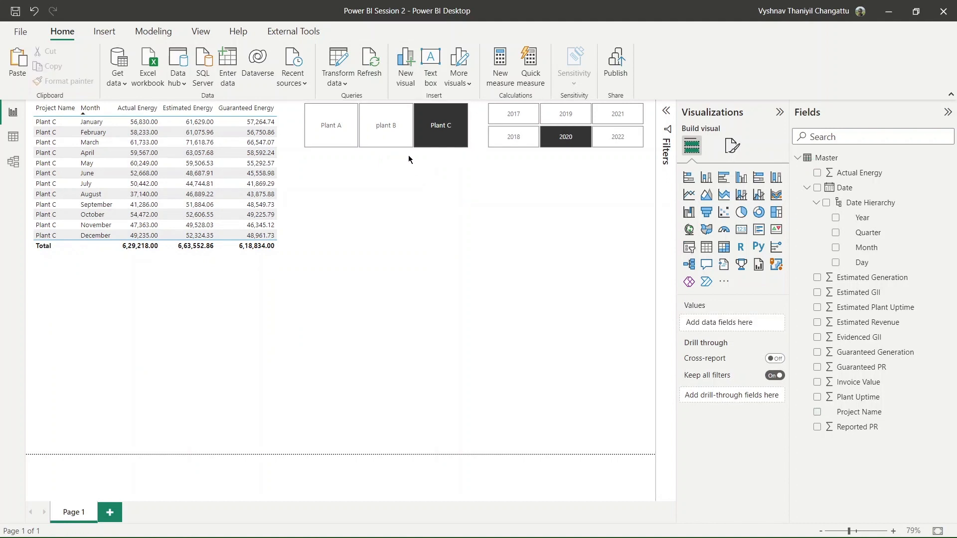
{"action": "left_click", "coordinate": [372, 149]}
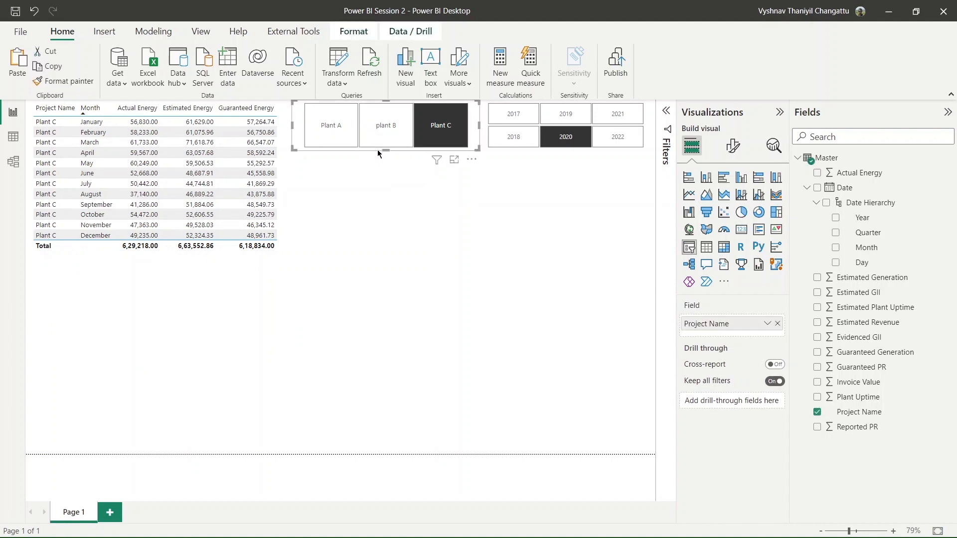
{"action": "left_click", "coordinate": [349, 121]}
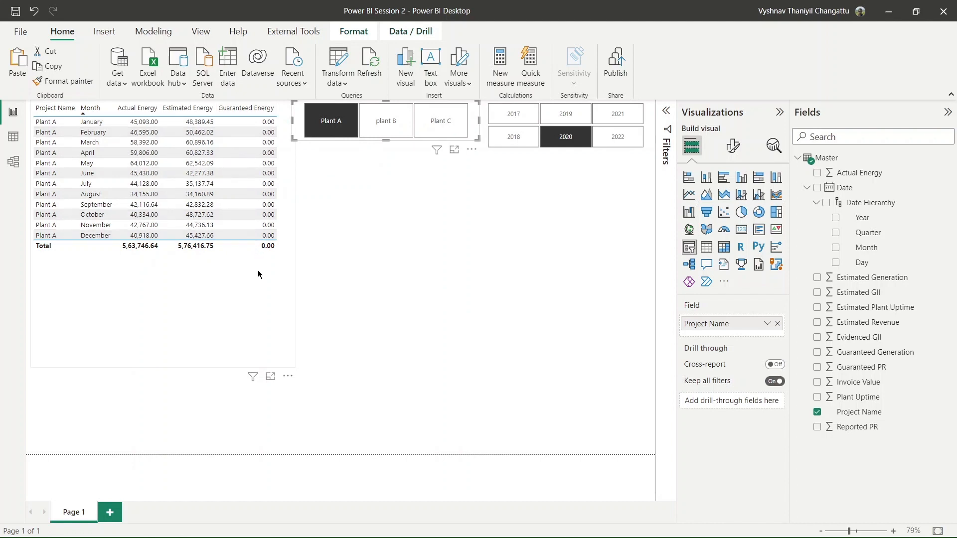
{"action": "left_click", "coordinate": [445, 124]}
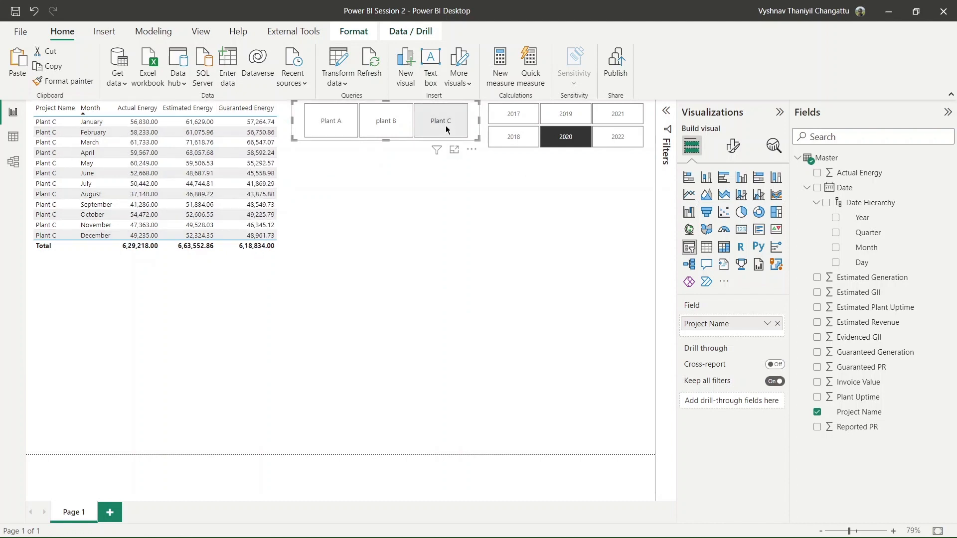
Shrink the energy table visual's height and width so its frame closely fits the monthly rows and columns
{"action": "left_click", "coordinate": [156, 342]}
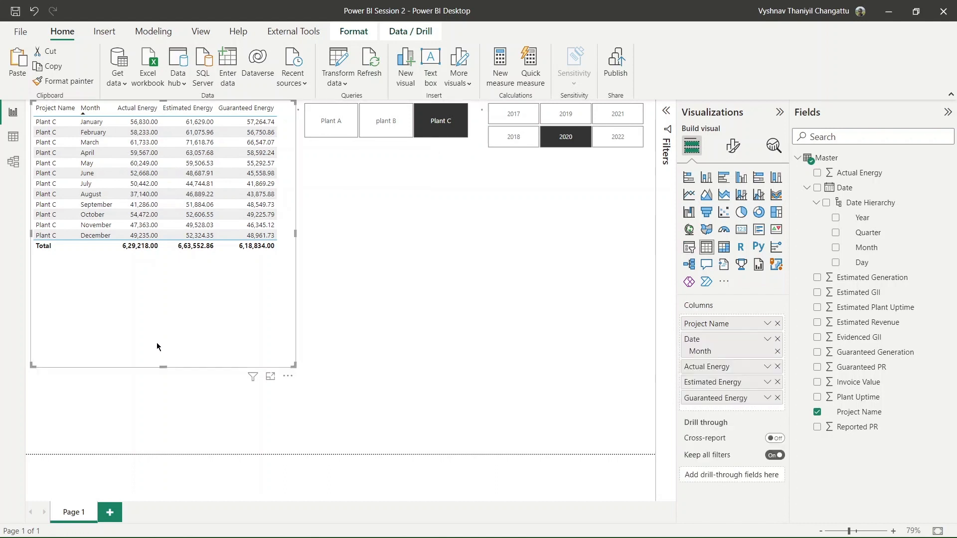
{"action": "left_click_drag", "start_coordinate": [162, 367], "coordinate": [163, 254]}
{"action": "left_click", "coordinate": [180, 298]}
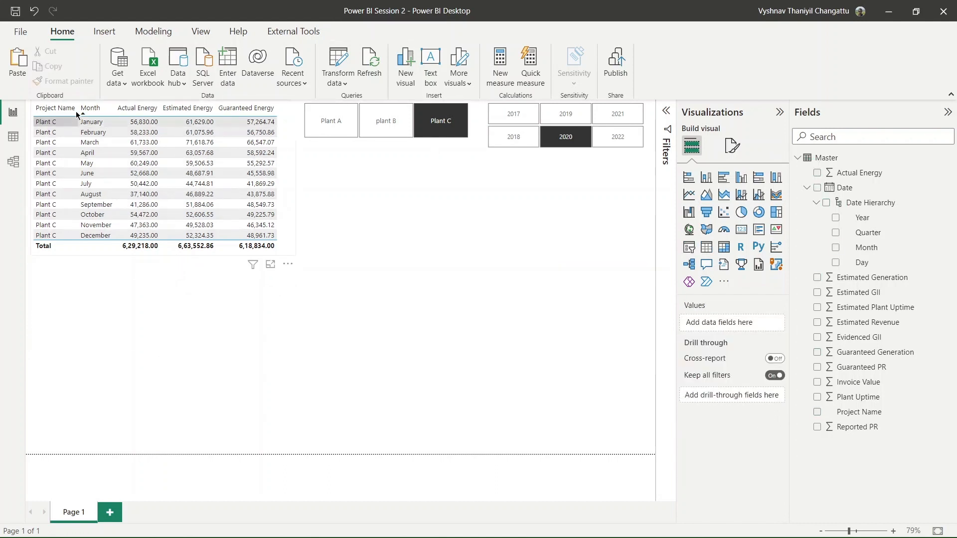
{"action": "left_click", "coordinate": [555, 141]}
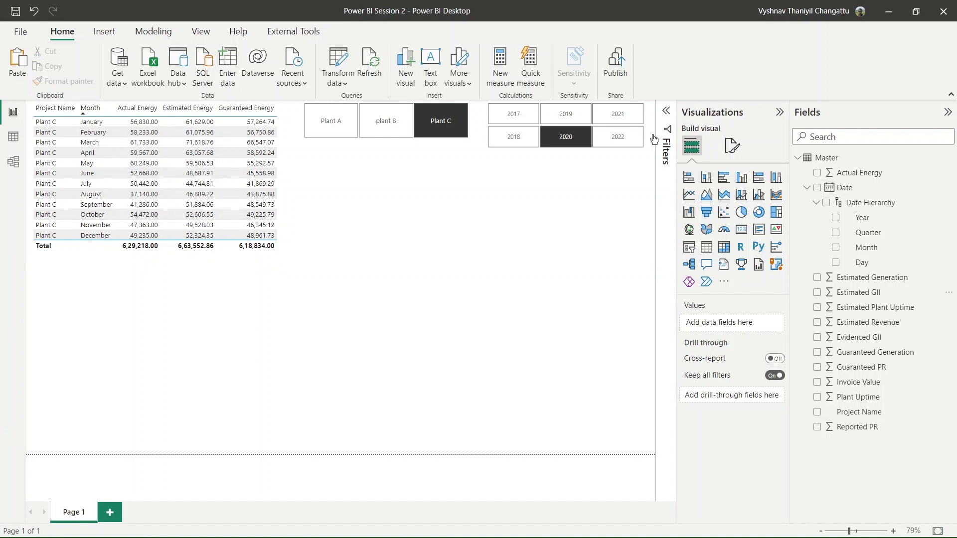
{"action": "left_click", "coordinate": [285, 244]}
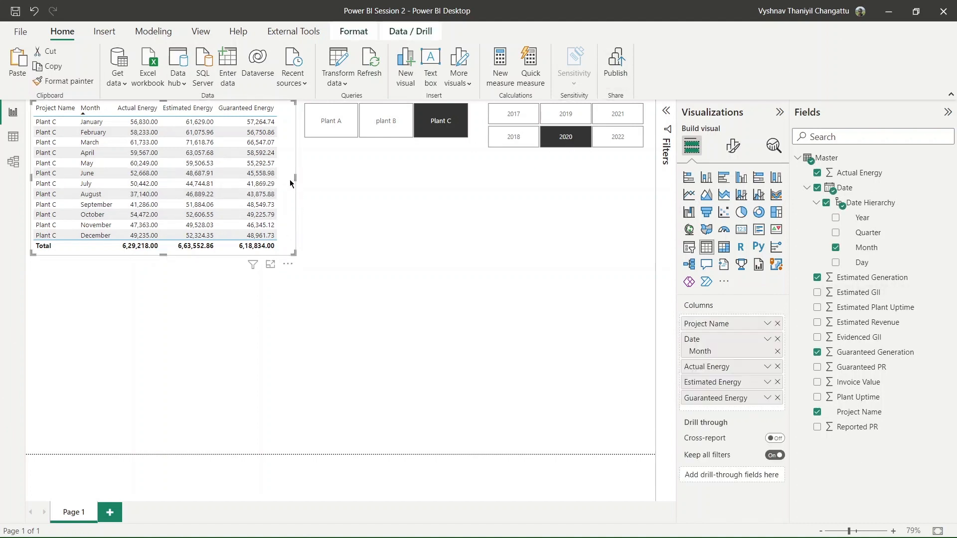
{"action": "mouse_move", "coordinate": [295, 183]}
{"action": "left_mouse_down"}
{"action": "mouse_move", "coordinate": [271, 178]}
{"action": "mouse_move", "coordinate": [287, 189]}
{"action": "left_mouse_up"}
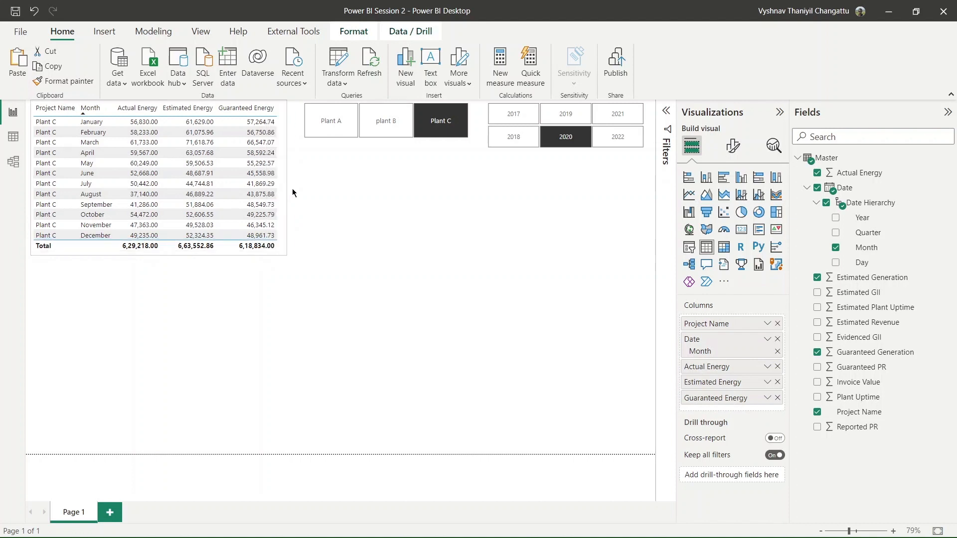
{"action": "left_click", "coordinate": [336, 240]}
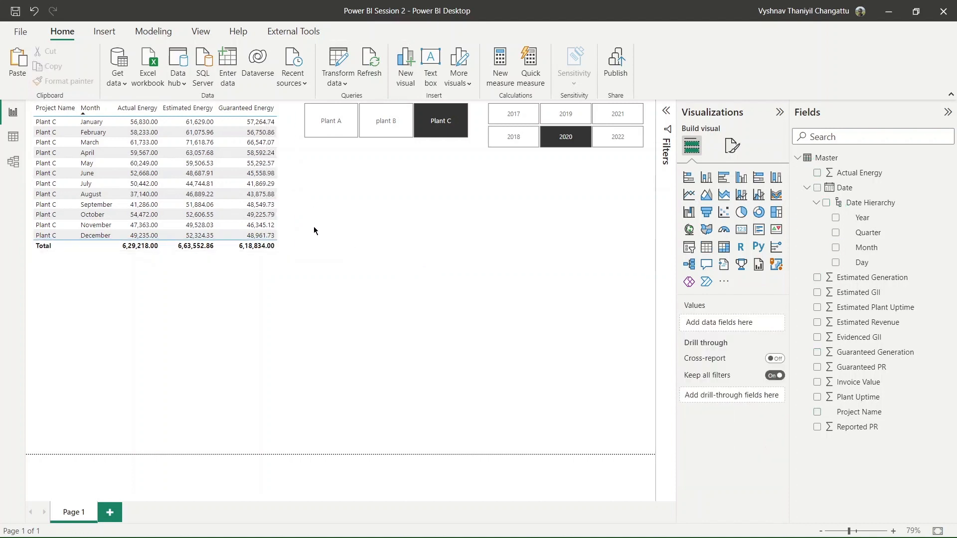
Add a matrix visual below the table with Actual Energy as values and Project Name as rows
{"action": "left_click", "coordinate": [726, 251]}
{"action": "left_click_drag", "start_coordinate": [882, 174], "coordinate": [134, 359]}
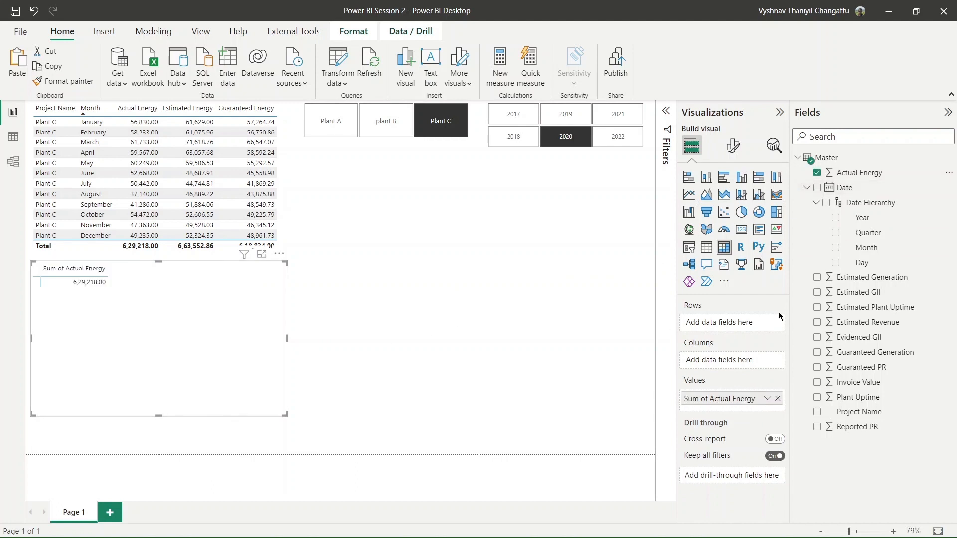
{"action": "left_click_drag", "start_coordinate": [870, 413], "coordinate": [733, 324]}
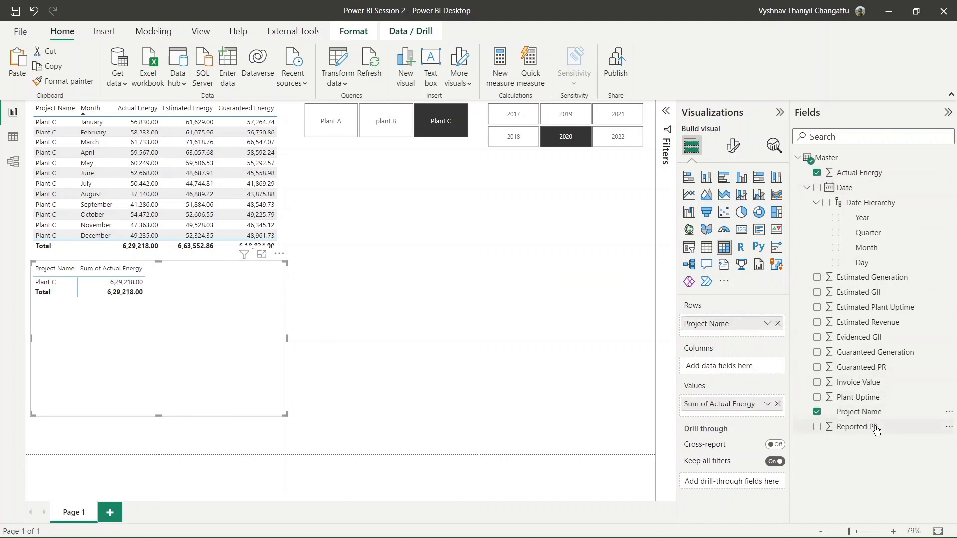
Try Reported PR and Project Name in turn as the matrix columns, and add Estimated Generation to its values
{"action": "left_click_drag", "start_coordinate": [875, 429], "coordinate": [697, 367]}
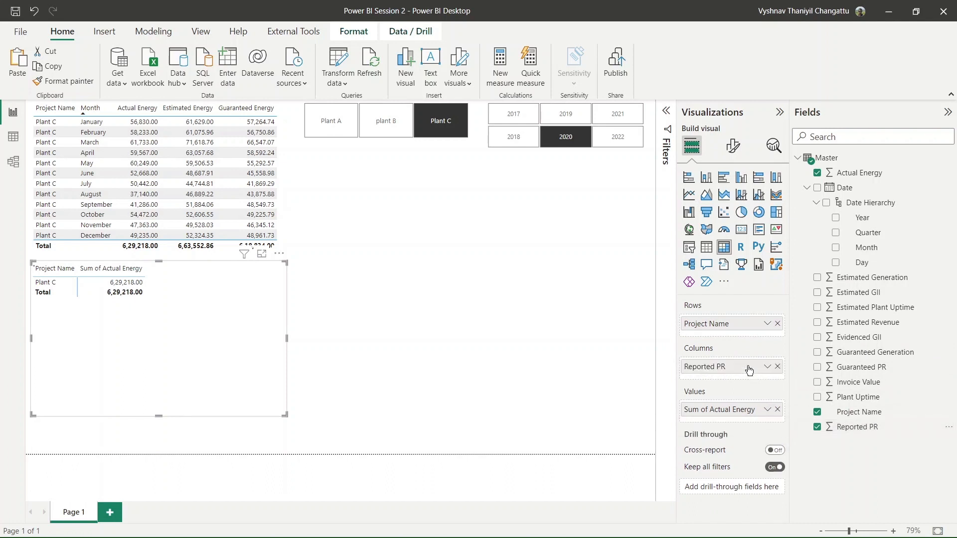
{"action": "left_click", "coordinate": [816, 427]}
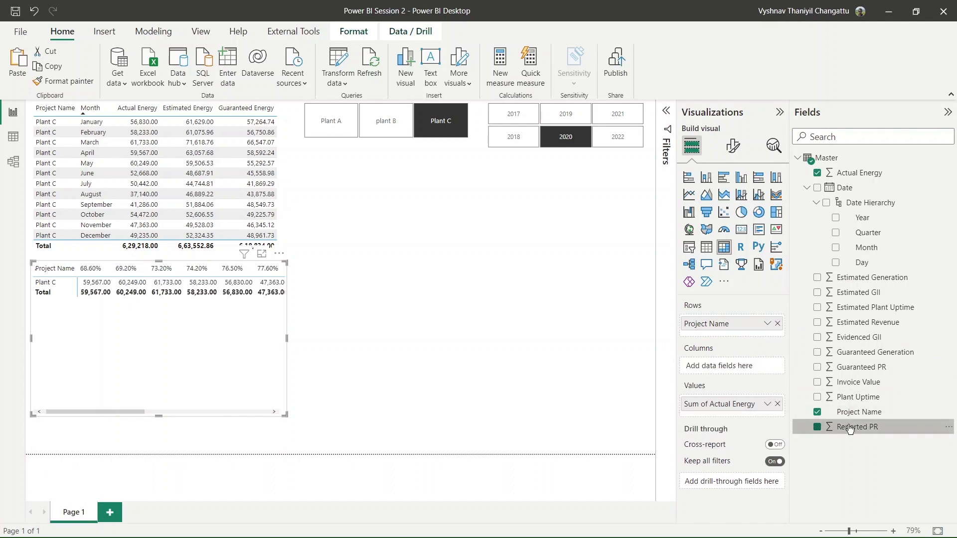
{"action": "left_click_drag", "start_coordinate": [740, 369], "coordinate": [739, 368]}
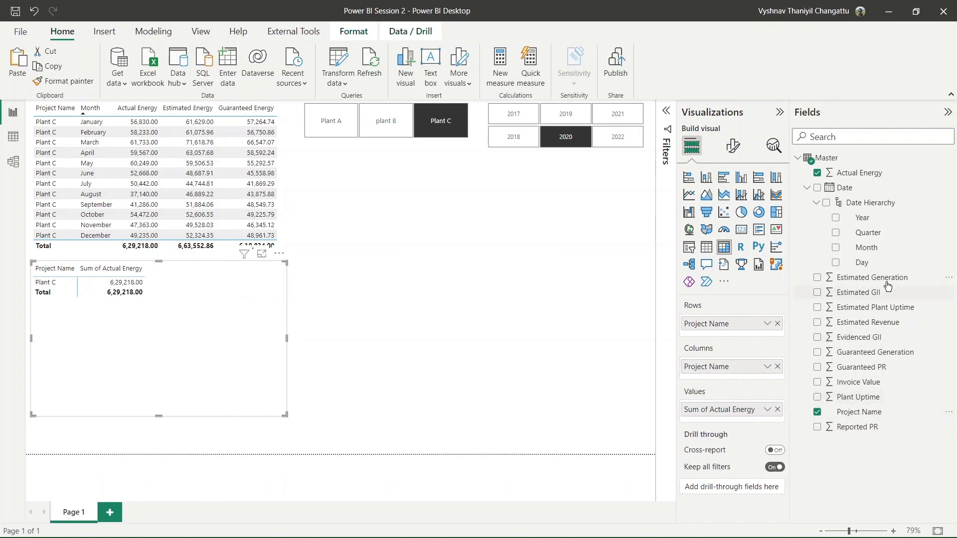
{"action": "left_click_drag", "start_coordinate": [885, 280], "coordinate": [743, 415]}
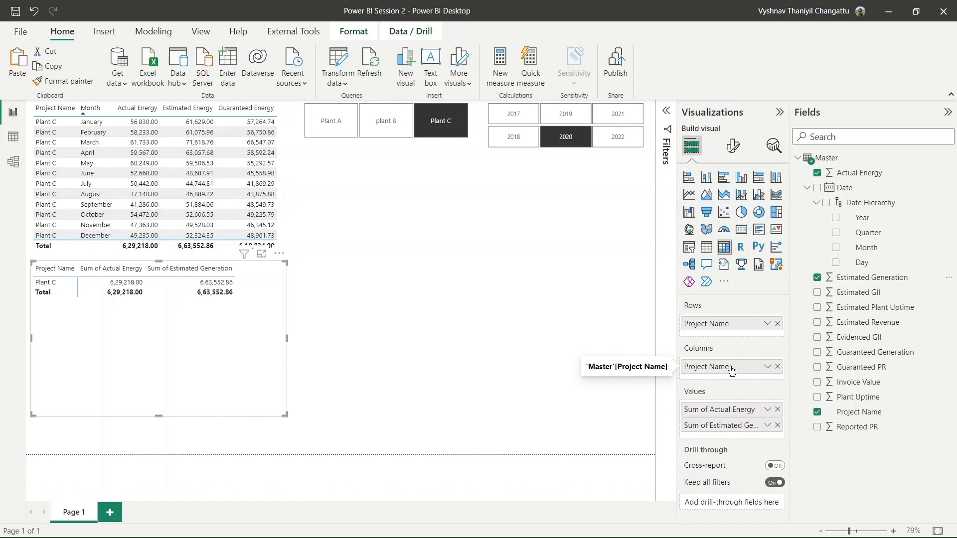
Replace Project Name with Year in the matrix columns and widen the matrix visual
{"action": "left_click", "coordinate": [776, 368]}
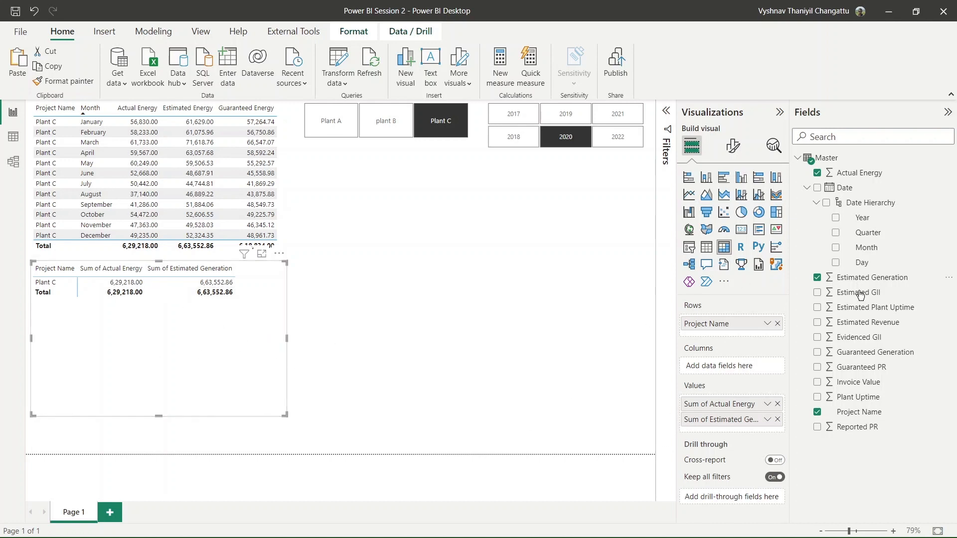
{"action": "left_click_drag", "start_coordinate": [889, 219], "coordinate": [738, 363]}
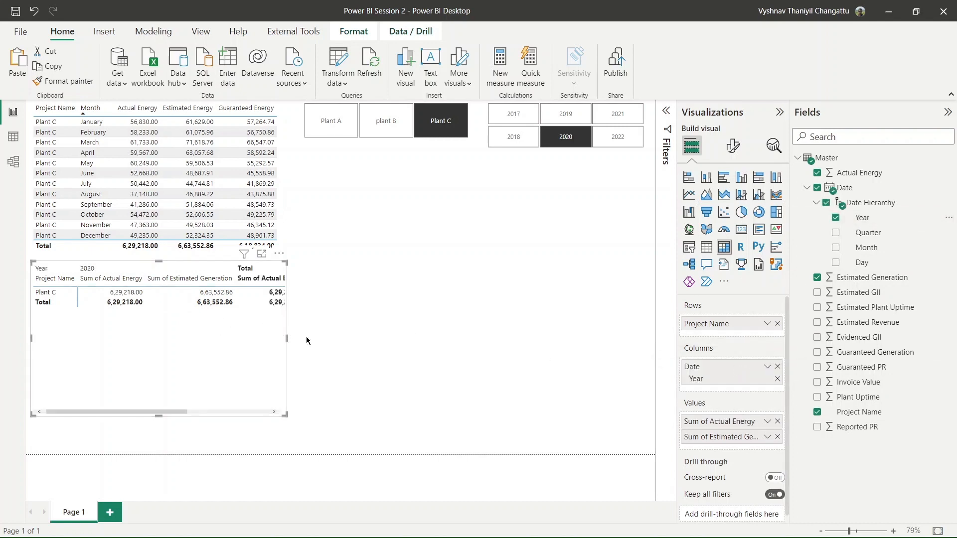
{"action": "left_click_drag", "start_coordinate": [307, 341], "coordinate": [512, 341]}
Clear the 2020 selection in the Year slicer and look across the matrix's yearly and total columns
{"action": "left_click", "coordinate": [548, 133]}
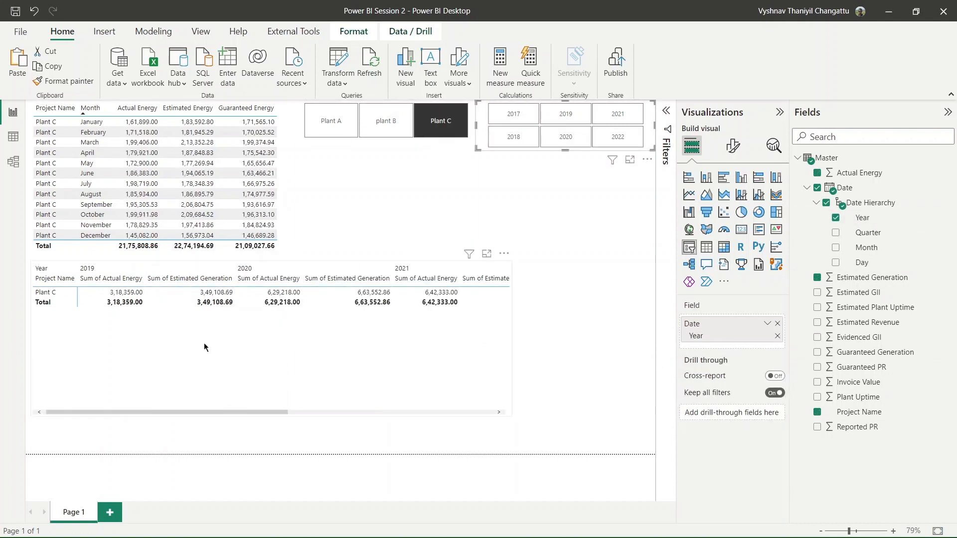
{"action": "scroll", "coordinate": [313, 306], "scroll_direction": "right", "scroll_amount": 5}
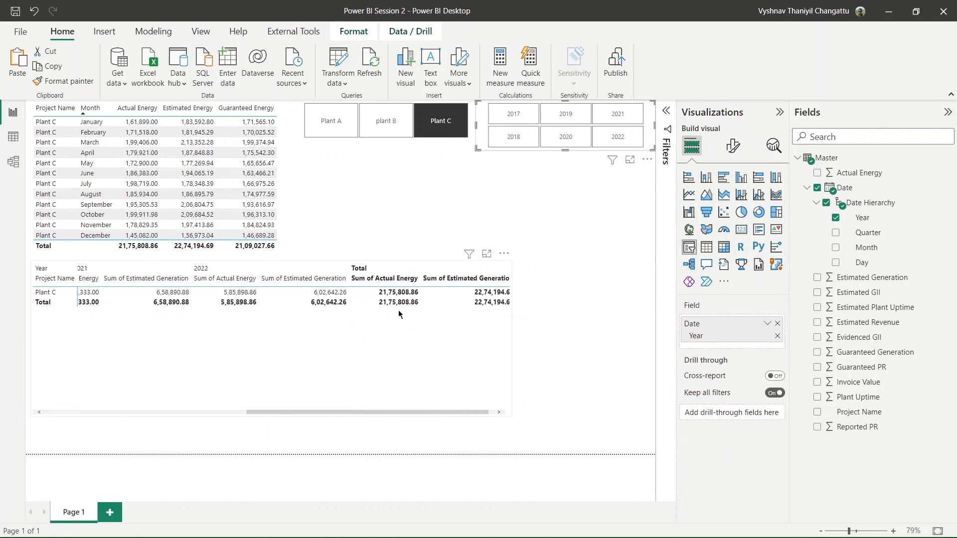
{"action": "scroll", "coordinate": [398, 311], "scroll_direction": "right", "scroll_amount": 1}
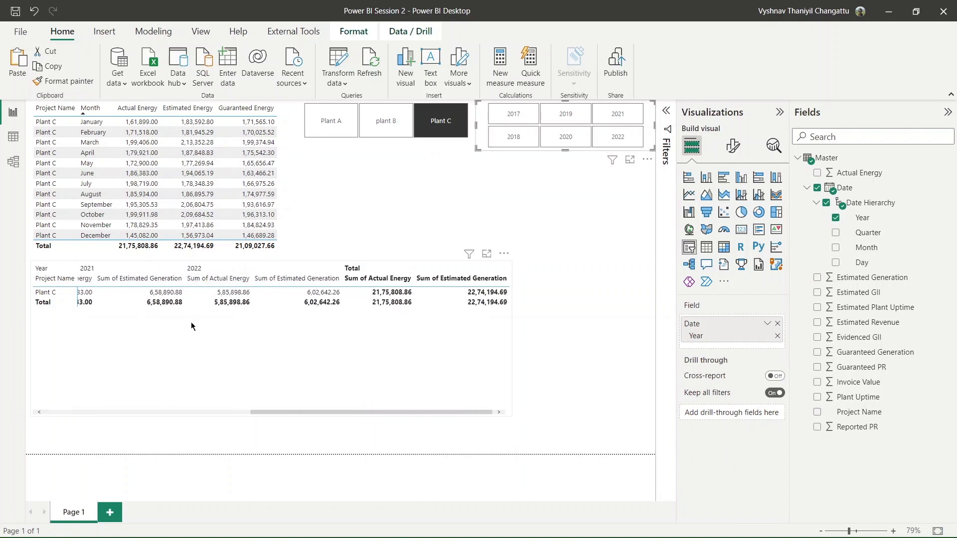
Delete the matrix visual below the energy table
{"action": "left_click", "coordinate": [478, 371]}
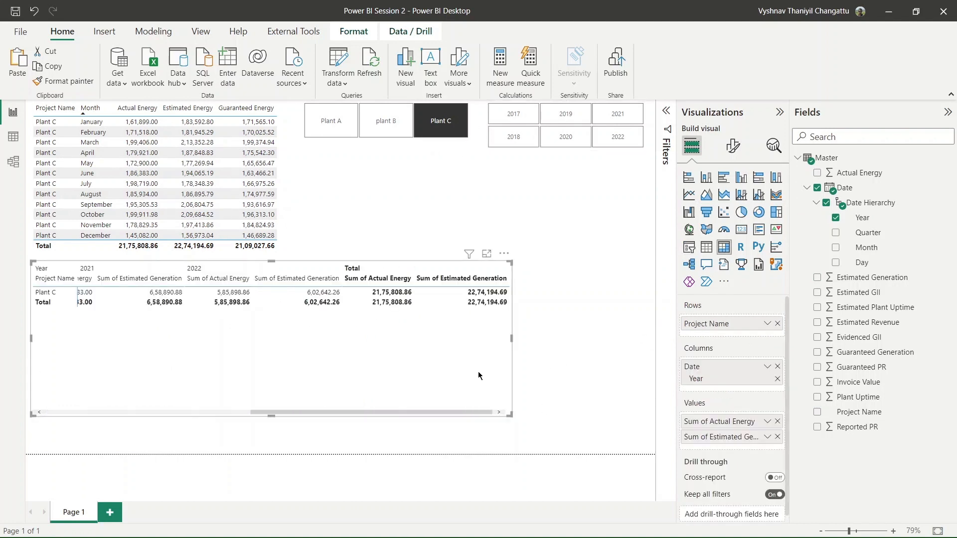
{"action": "key", "text": "Delete"}
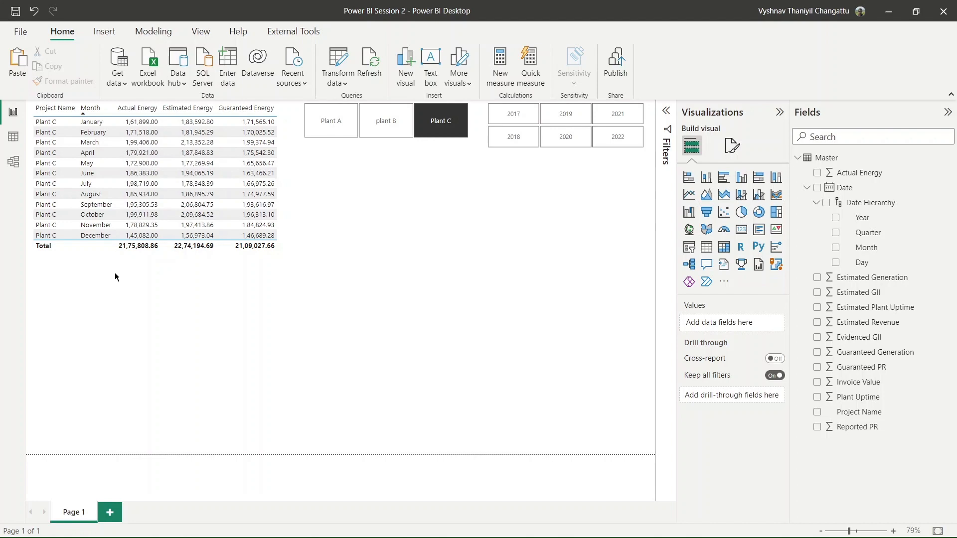
Examine the underlying rows and columns of the Master table and return to the report page
{"action": "left_click", "coordinate": [13, 136]}
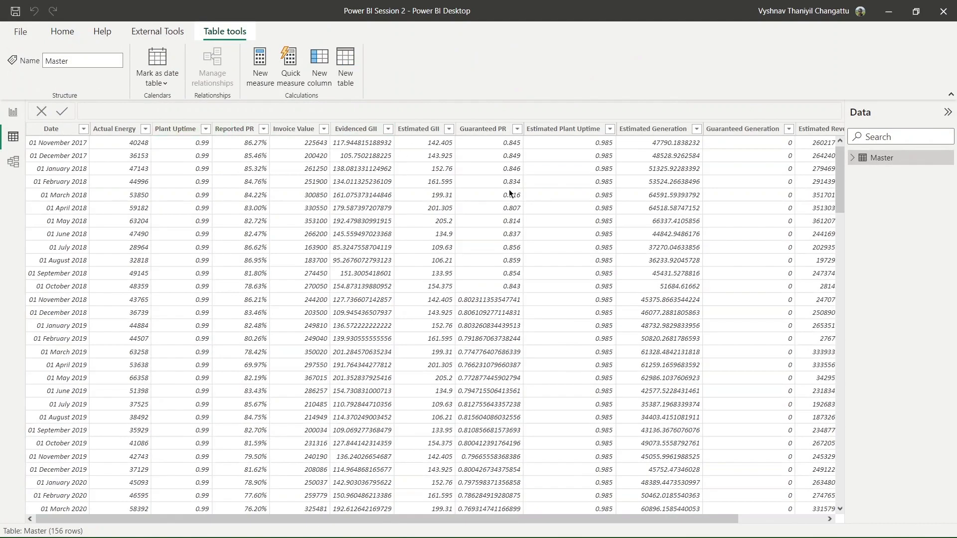
{"action": "left_click", "coordinate": [13, 120]}
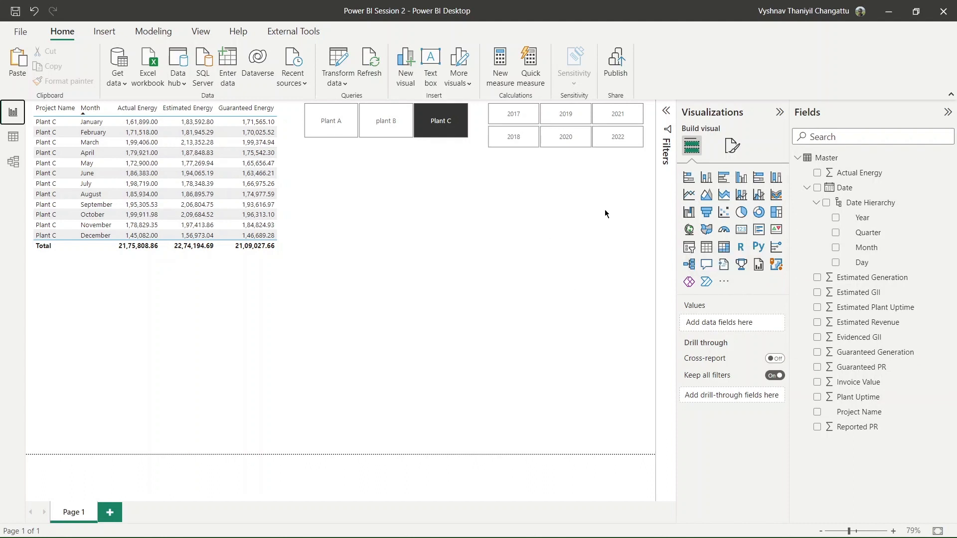
Add a clustered column chart below the energy table and extend its height down to the page boundary
{"action": "left_click", "coordinate": [740, 178]}
{"action": "left_click_drag", "start_coordinate": [285, 415], "coordinate": [283, 454]}
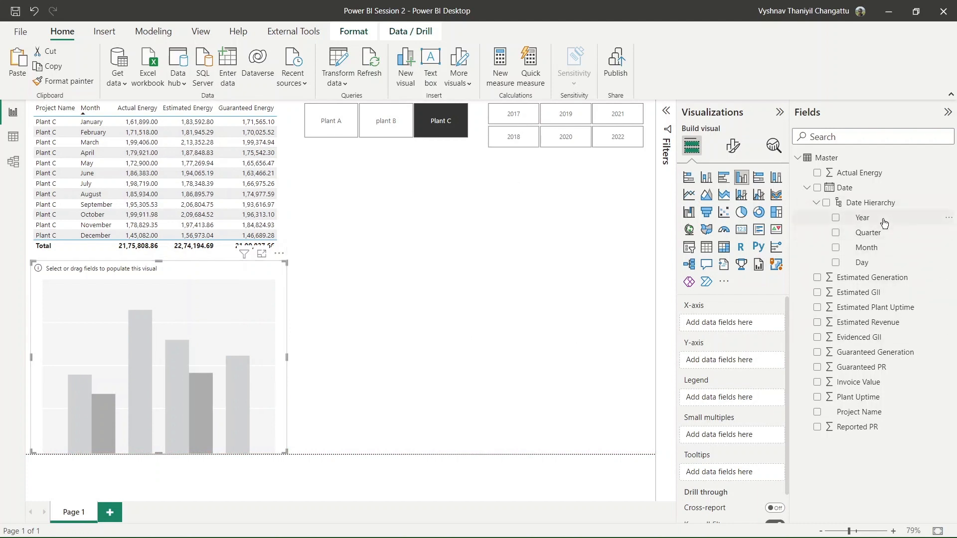
{"action": "left_click_drag", "start_coordinate": [884, 240], "coordinate": [715, 363]}
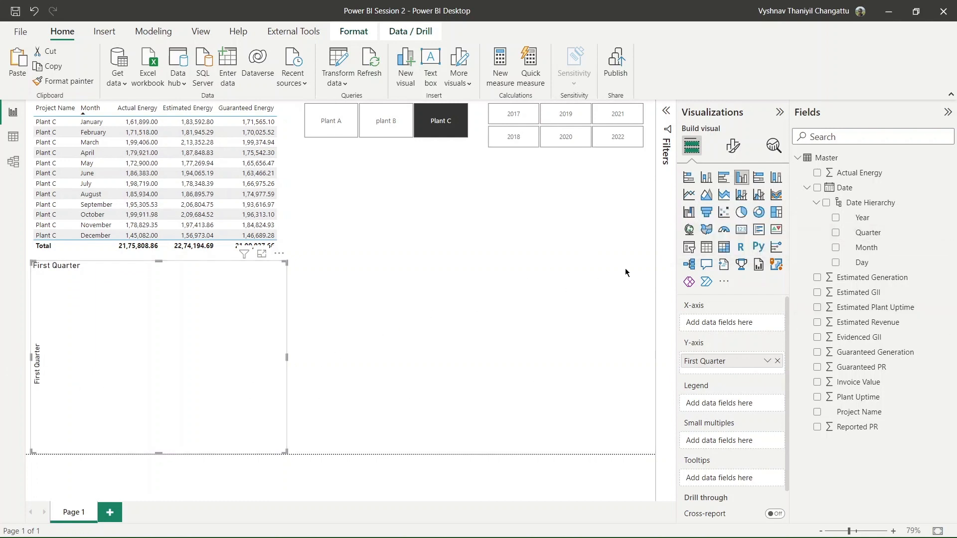
{"action": "left_click", "coordinate": [767, 362]}
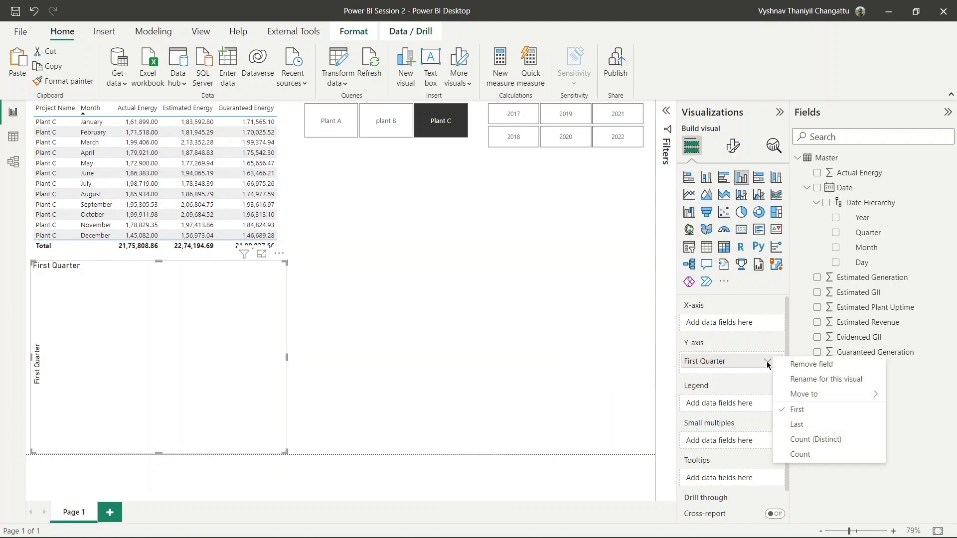
{"action": "left_click", "coordinate": [766, 362]}
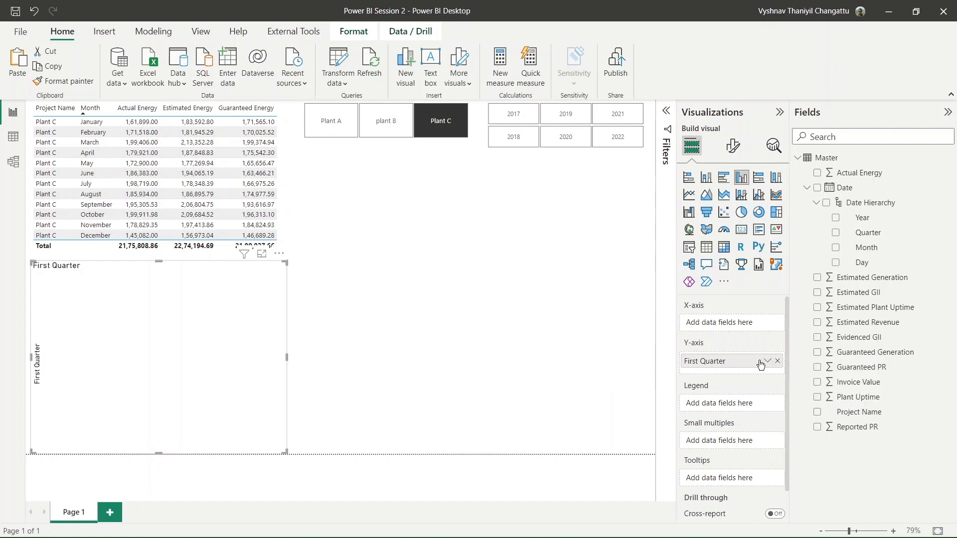
{"action": "left_click", "coordinate": [777, 361]}
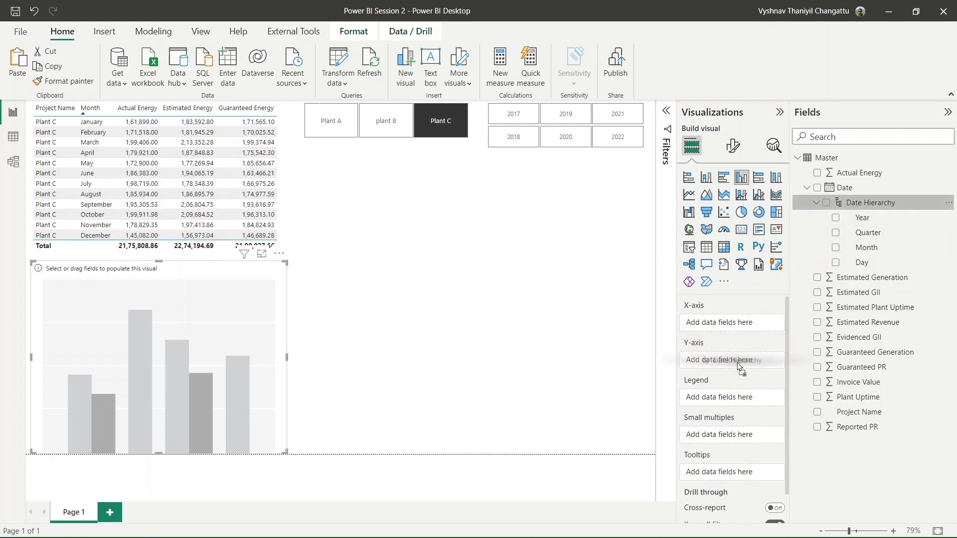
Put the Date Hierarchy on the column chart's X-axis and Actual Energy and Estimated Generation on its Y-axis
{"action": "left_click_drag", "start_coordinate": [858, 201], "coordinate": [741, 320]}
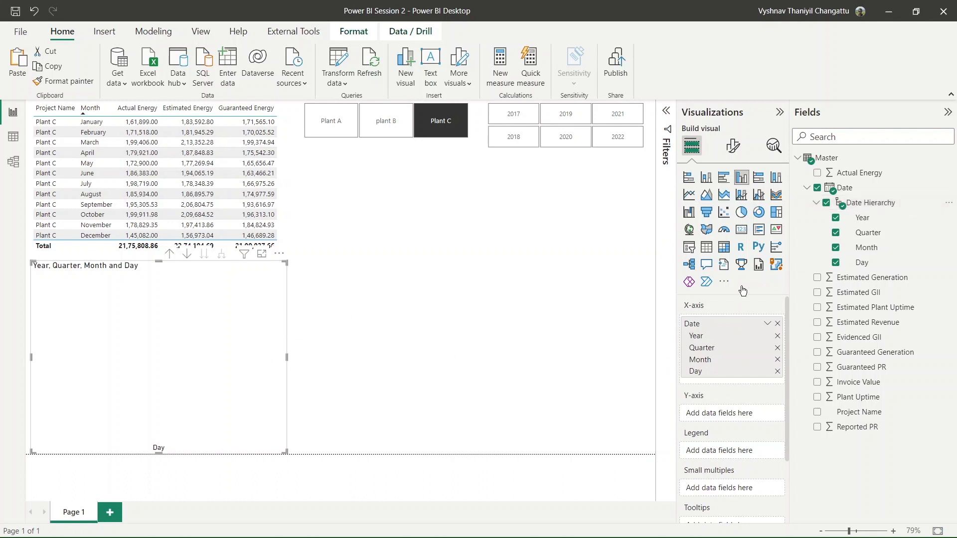
{"action": "left_click_drag", "start_coordinate": [871, 182], "coordinate": [749, 421]}
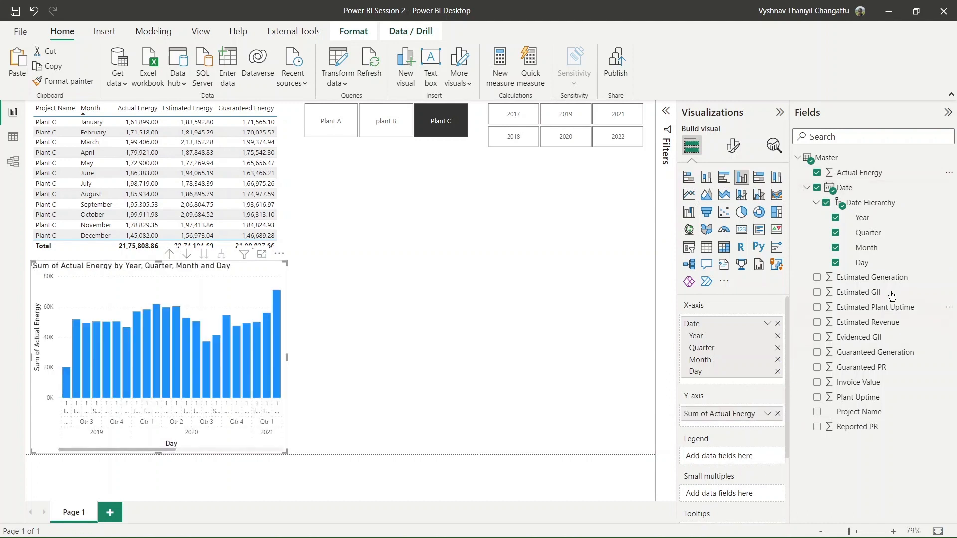
{"action": "left_click_drag", "start_coordinate": [872, 277], "coordinate": [758, 421]}
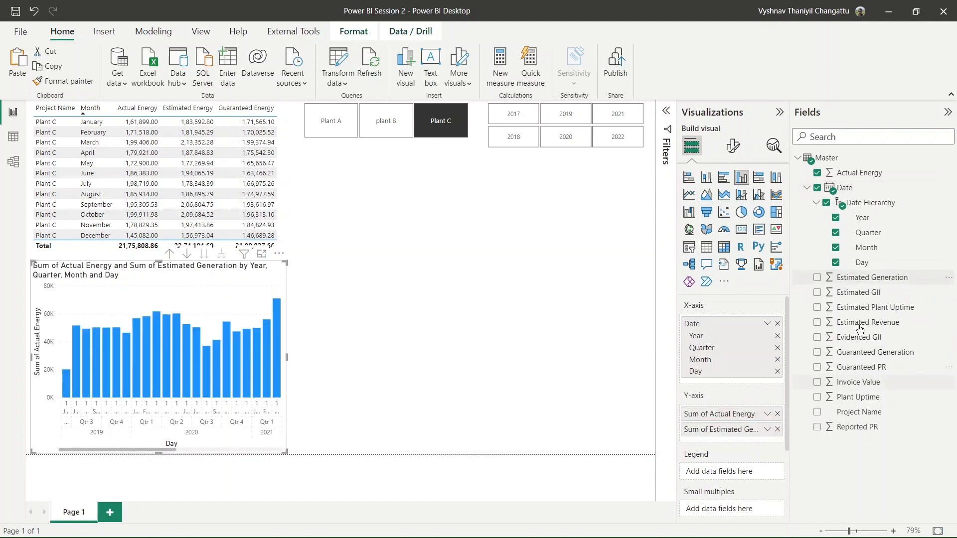
{"action": "left_click_drag", "start_coordinate": [872, 352], "coordinate": [807, 353]}
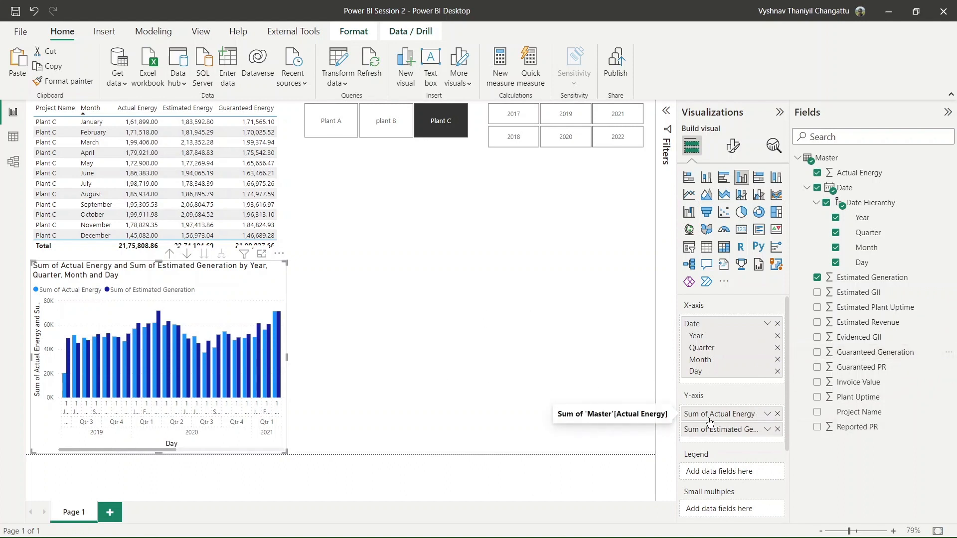
Filter the page to 2020 and reduce the column chart's X-axis to Quarter by removing Year, Day and Month
{"action": "left_click", "coordinate": [777, 336]}
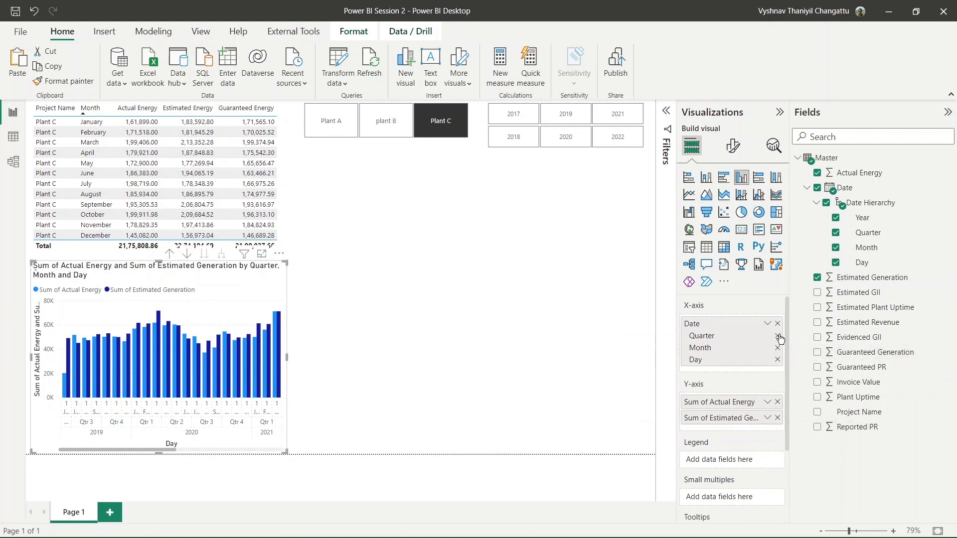
{"action": "left_click", "coordinate": [583, 142]}
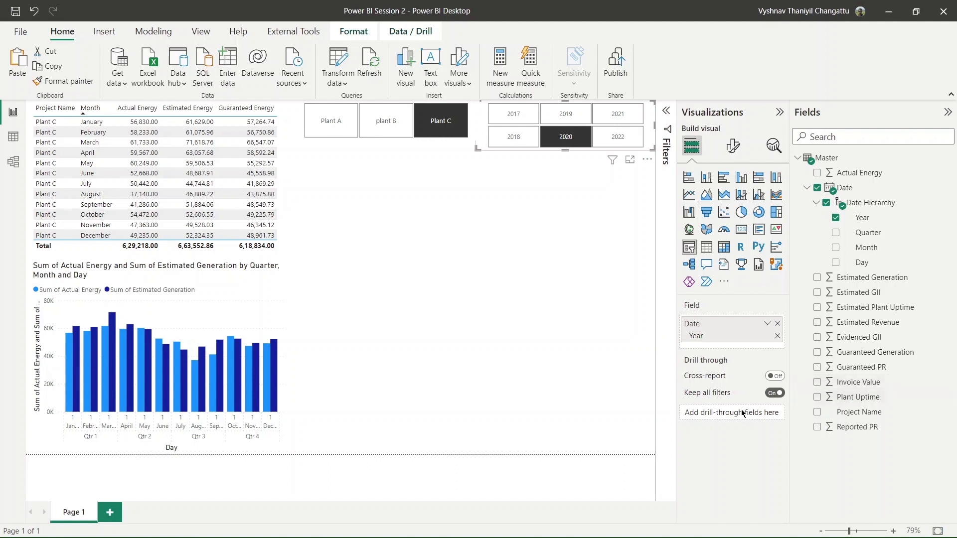
{"action": "left_click", "coordinate": [282, 370]}
{"action": "left_click", "coordinate": [777, 360]}
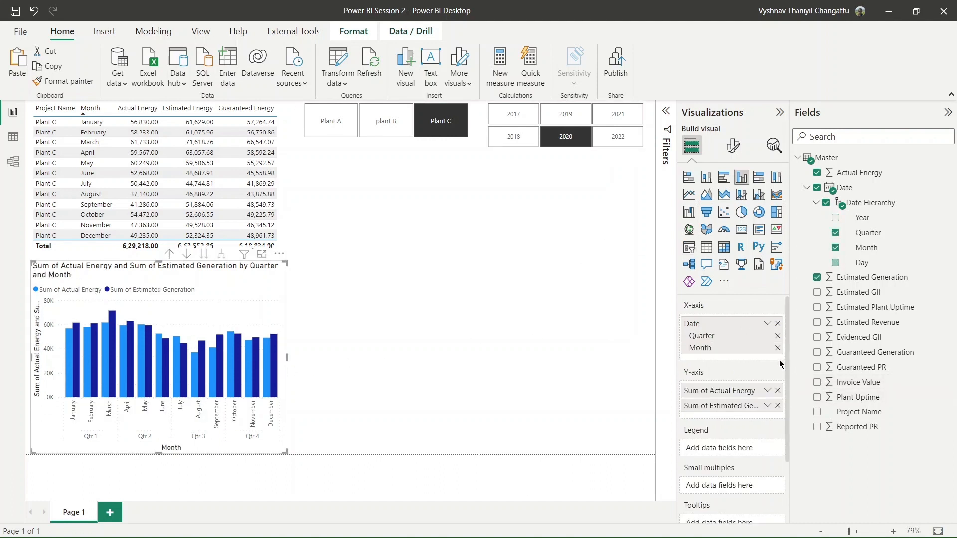
{"action": "left_click", "coordinate": [777, 348]}
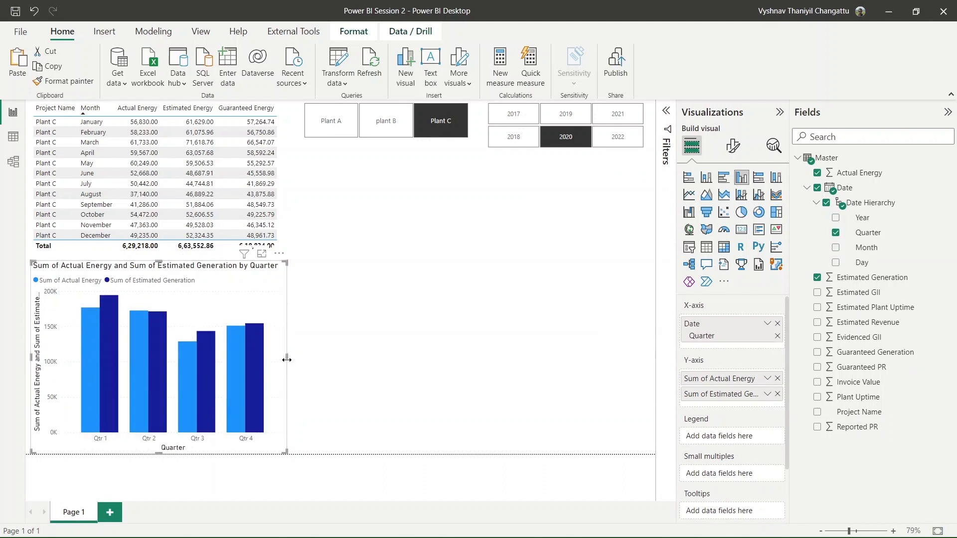
{"action": "left_click_drag", "start_coordinate": [287, 359], "coordinate": [291, 401]}
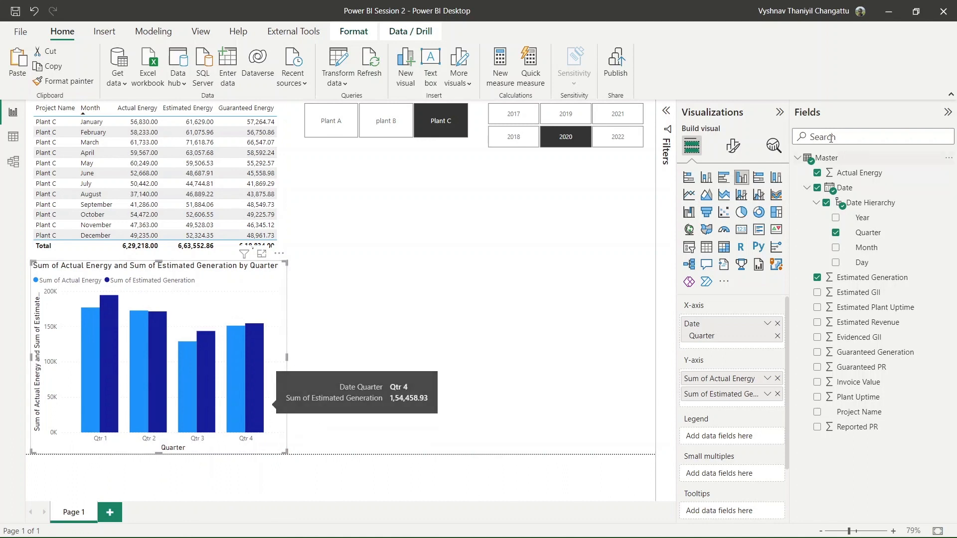
Set the chart's X-axis label colour to black and toggle Concatenate labels on and back off
{"action": "left_click", "coordinate": [732, 146]}
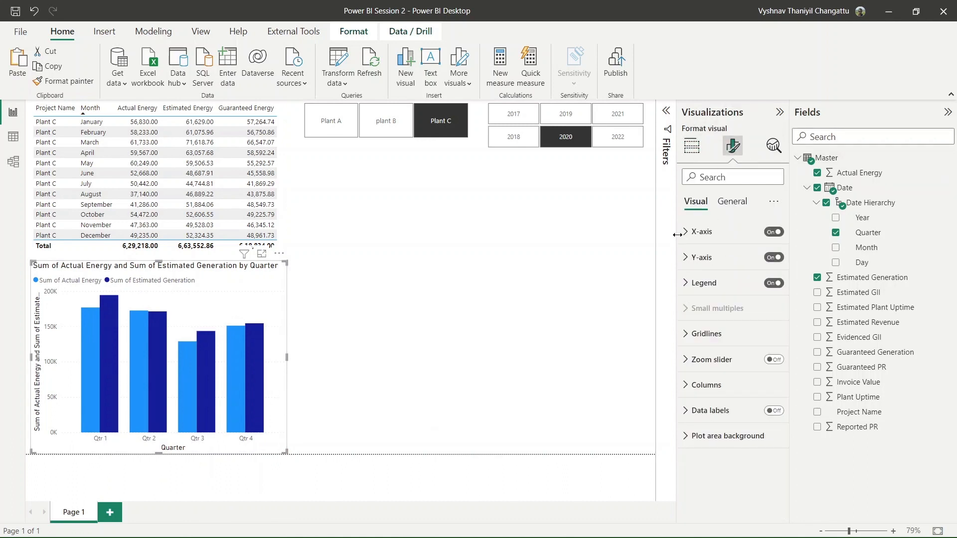
{"action": "left_click", "coordinate": [683, 232]}
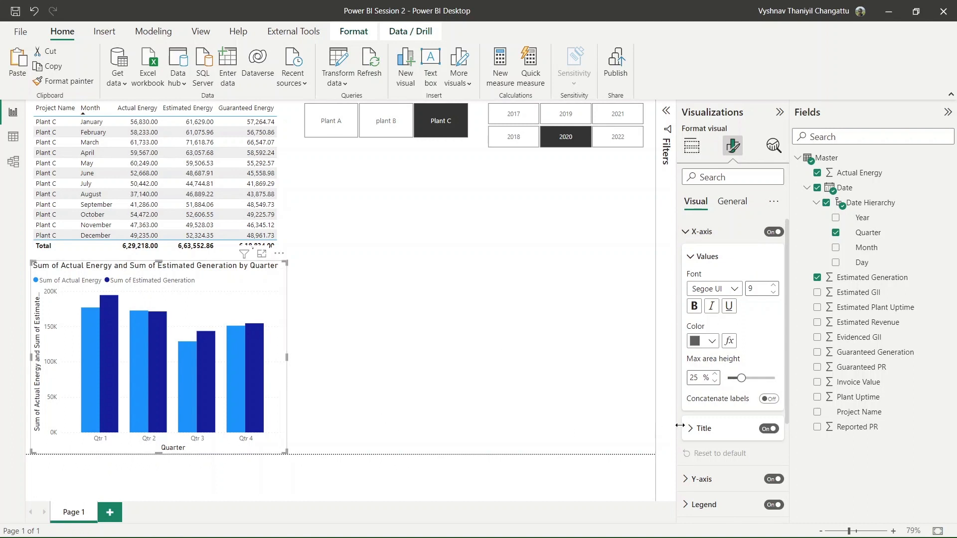
{"action": "left_click", "coordinate": [697, 344]}
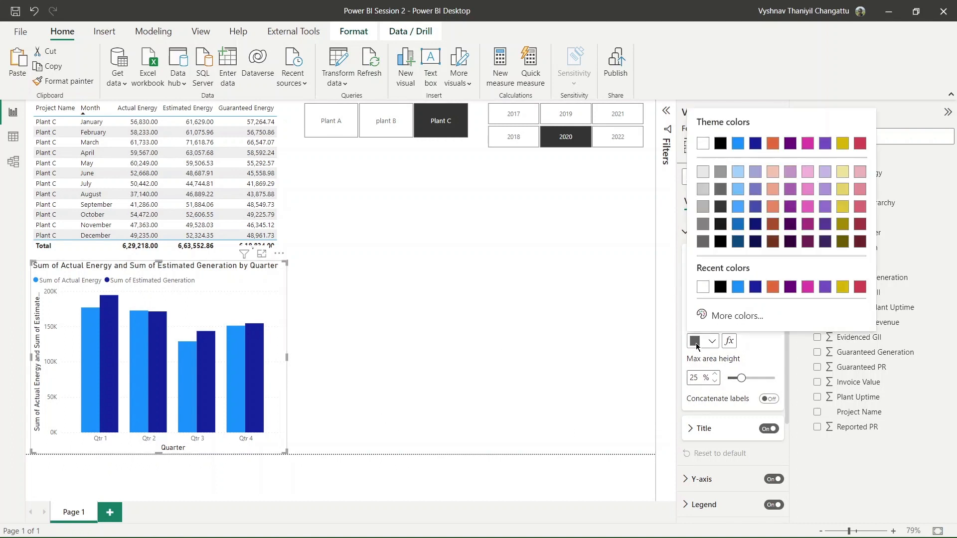
{"action": "left_click", "coordinate": [719, 291]}
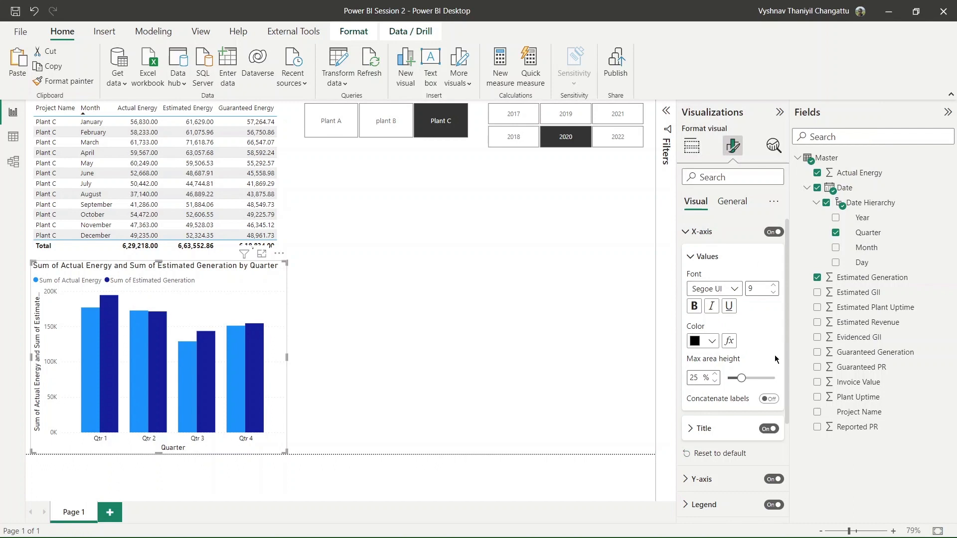
{"action": "left_click", "coordinate": [770, 400]}
{"action": "left_click", "coordinate": [770, 400]}
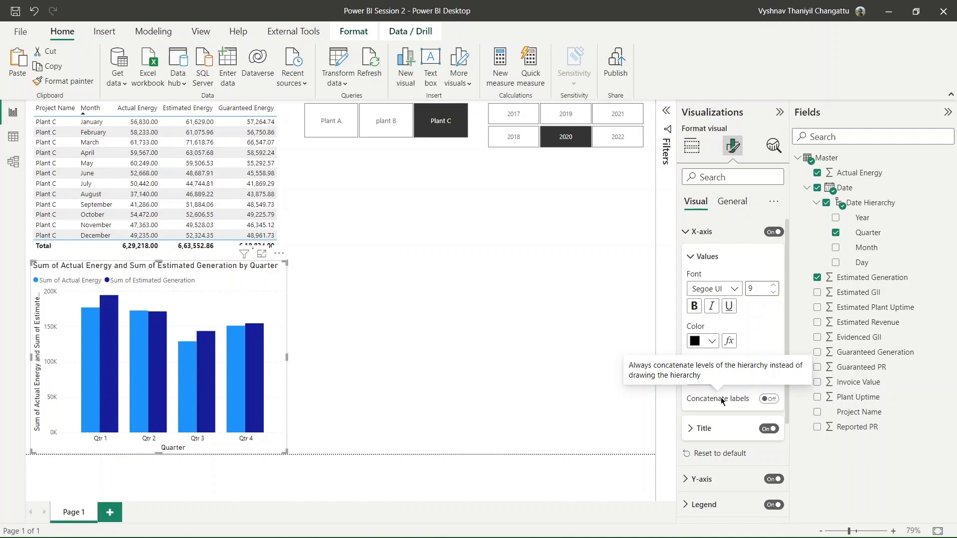
Set the colour of the column chart's horizontal gridlines to black
{"action": "scroll", "coordinate": [742, 454], "scroll_direction": "down", "scroll_amount": 3}
{"action": "left_click", "coordinate": [704, 408]}
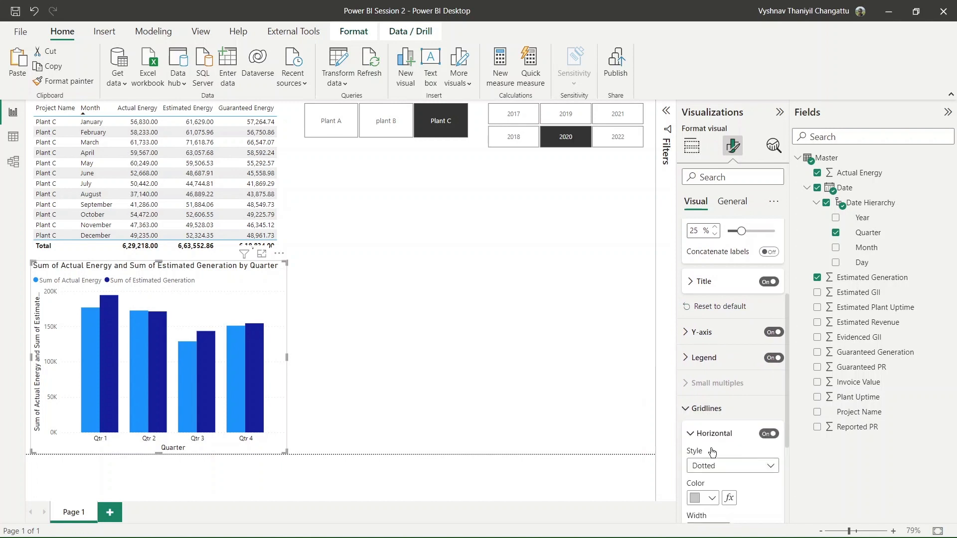
{"action": "scroll", "coordinate": [712, 452], "scroll_direction": "down", "scroll_amount": 3}
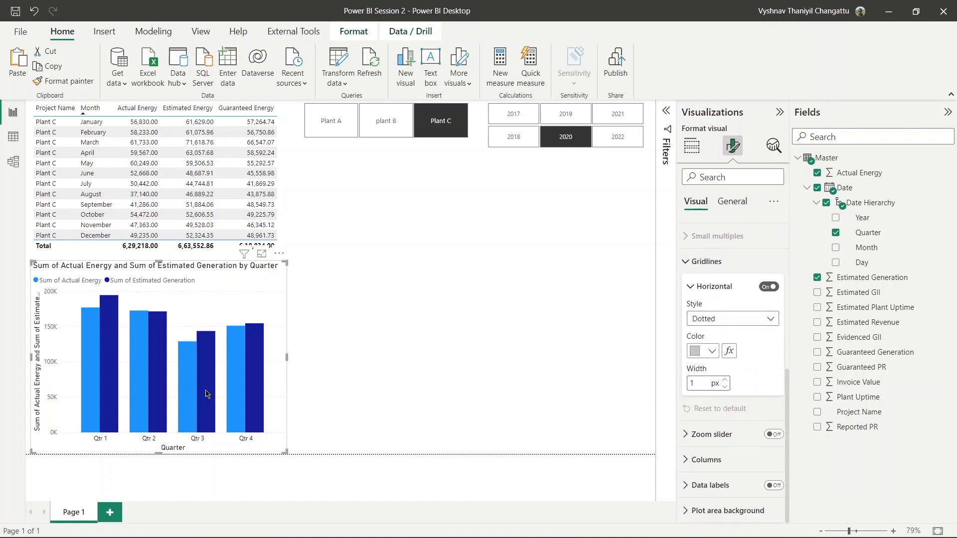
{"action": "left_click", "coordinate": [697, 360]}
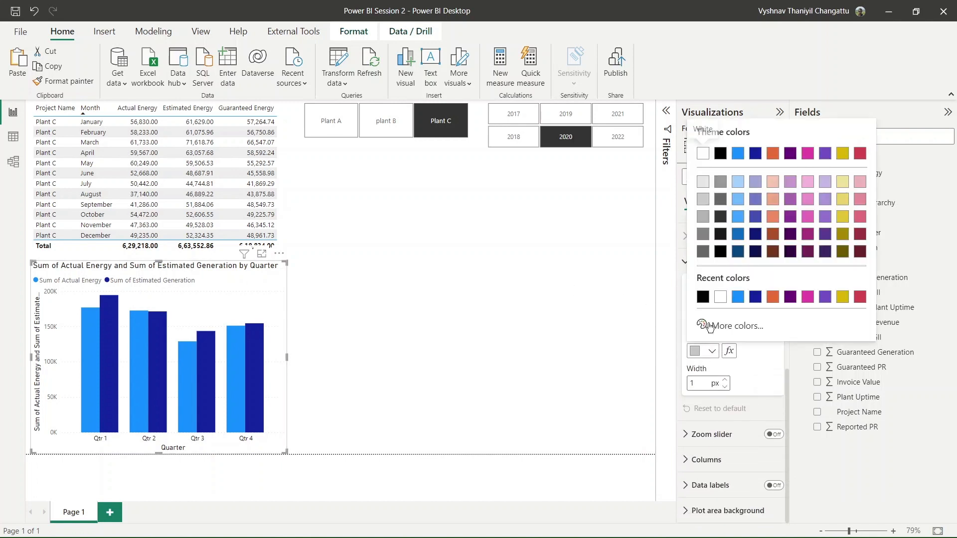
{"action": "left_click", "coordinate": [708, 297]}
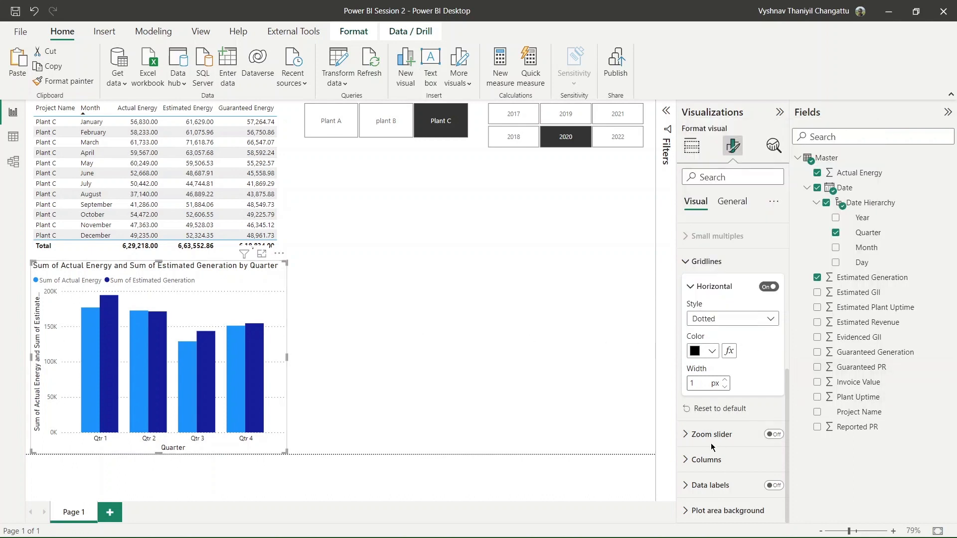
Try the zoom slider on the chart's value axis and switch it back off
{"action": "left_click", "coordinate": [774, 434]}
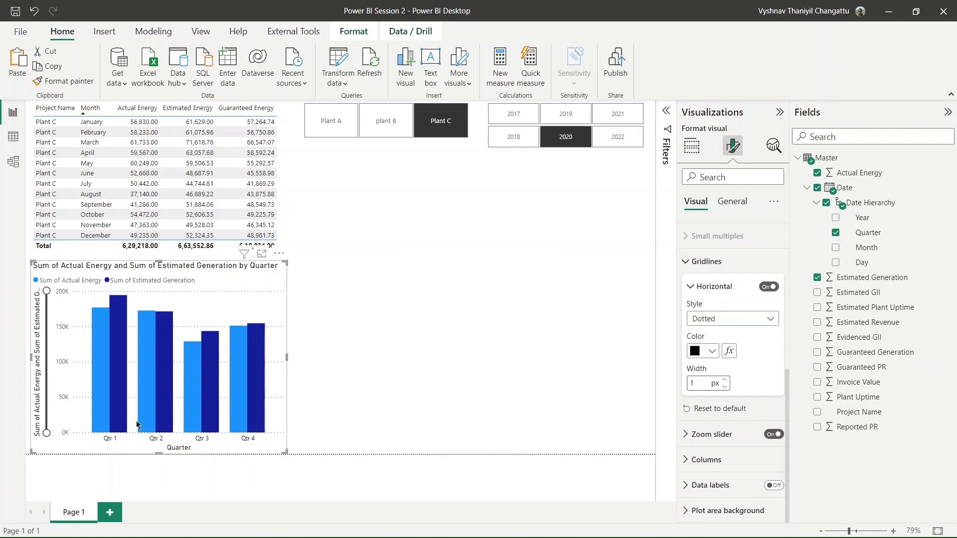
{"action": "mouse_move", "coordinate": [46, 432]}
{"action": "left_mouse_down"}
{"action": "mouse_move", "coordinate": [46, 359]}
{"action": "mouse_move", "coordinate": [46, 432]}
{"action": "left_mouse_up"}
{"action": "mouse_move", "coordinate": [46, 291]}
{"action": "left_mouse_down"}
{"action": "mouse_move", "coordinate": [47, 343]}
{"action": "mouse_move", "coordinate": [47, 294]}
{"action": "left_mouse_up"}
{"action": "left_click", "coordinate": [773, 434]}
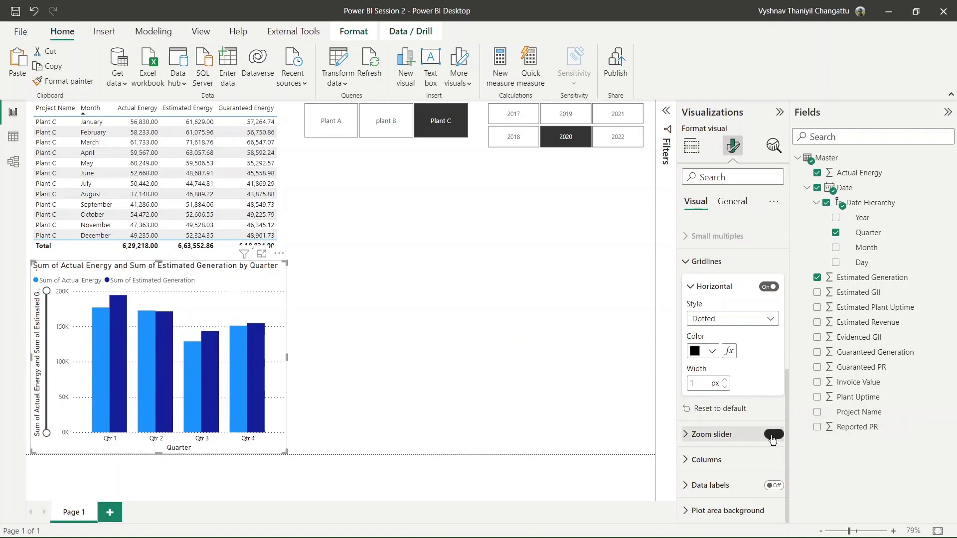
Set the Sum of Actual Energy columns to the custom teal colour #6BC7C0
{"action": "left_click", "coordinate": [722, 469]}
{"action": "left_click", "coordinate": [707, 373]}
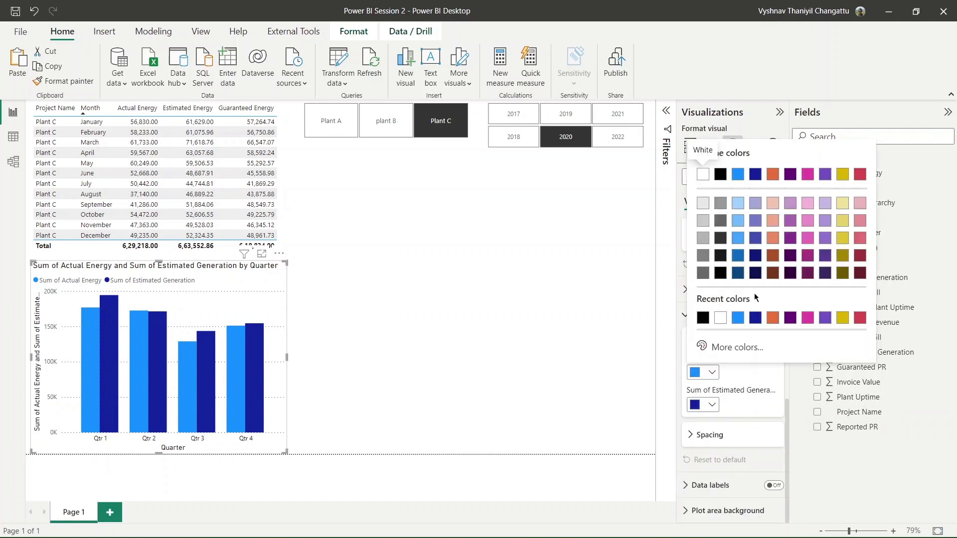
{"action": "left_click", "coordinate": [737, 347]}
{"action": "left_click", "coordinate": [779, 302]}
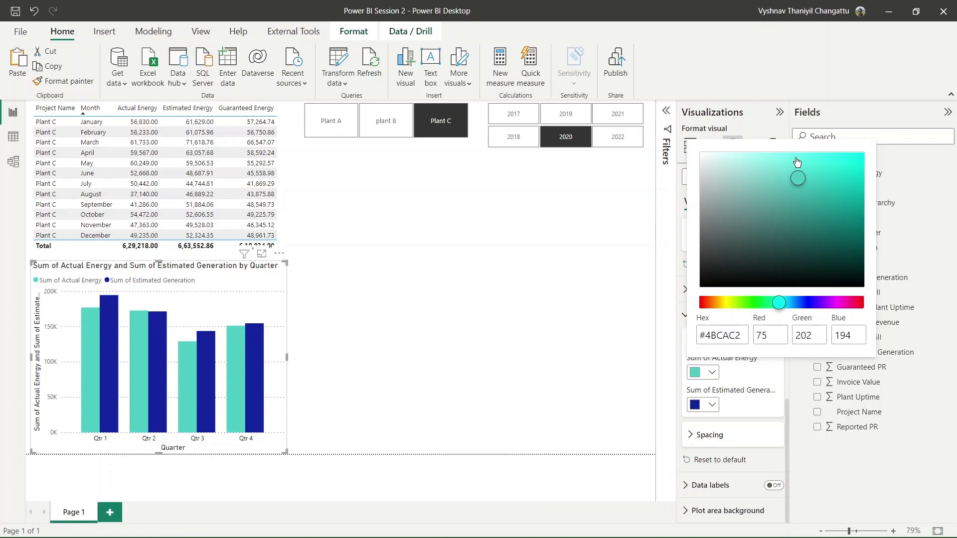
{"action": "left_click_drag", "start_coordinate": [797, 162], "coordinate": [773, 185]}
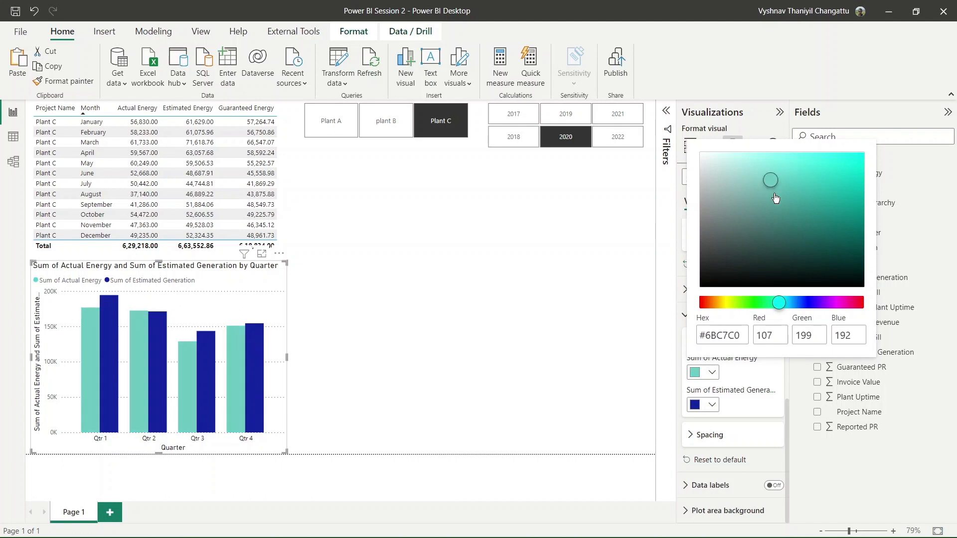
{"action": "left_click", "coordinate": [706, 407]}
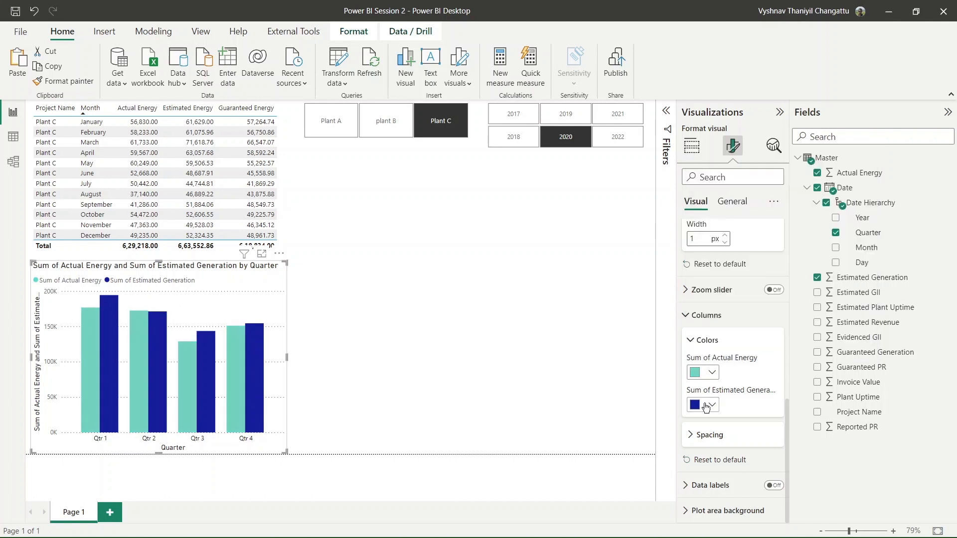
Try orange theme shades on the Sum of Estimated Generation columns and settle on the custom salmon colour #DE9E82
{"action": "left_click", "coordinate": [706, 407]}
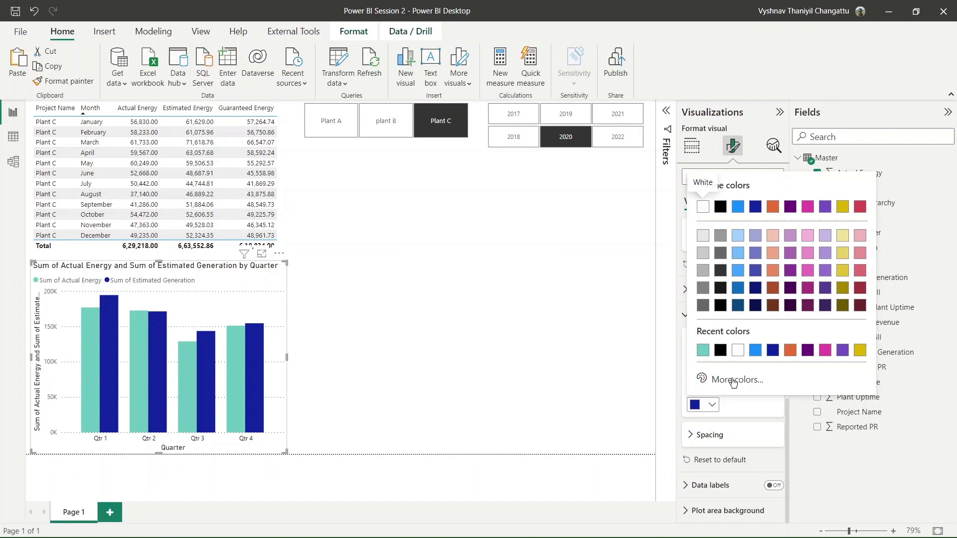
{"action": "left_click", "coordinate": [773, 289]}
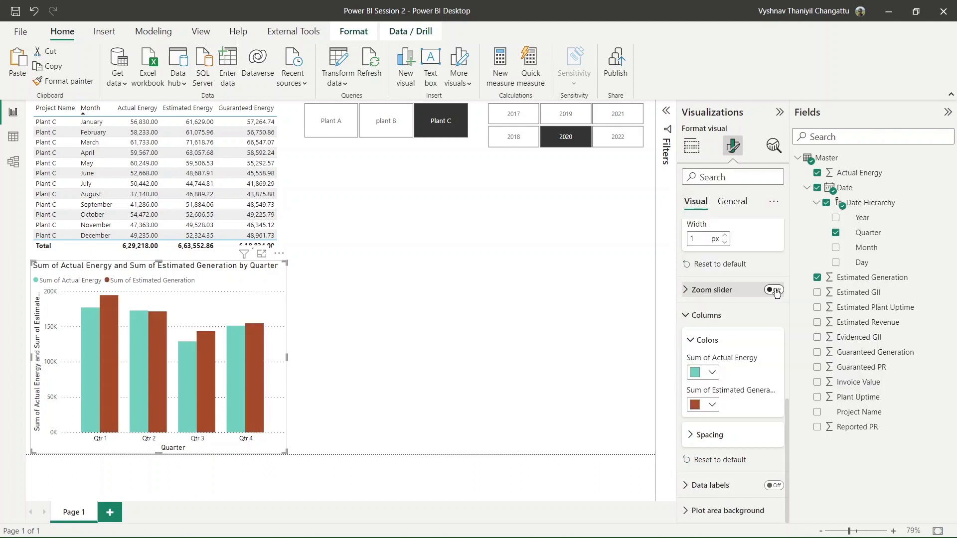
{"action": "left_click", "coordinate": [699, 408]}
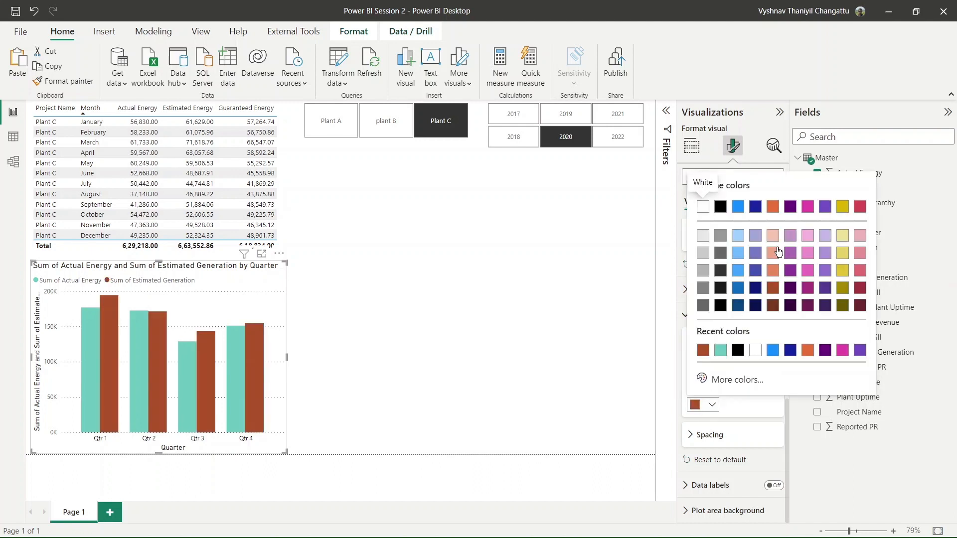
{"action": "left_click", "coordinate": [773, 270]}
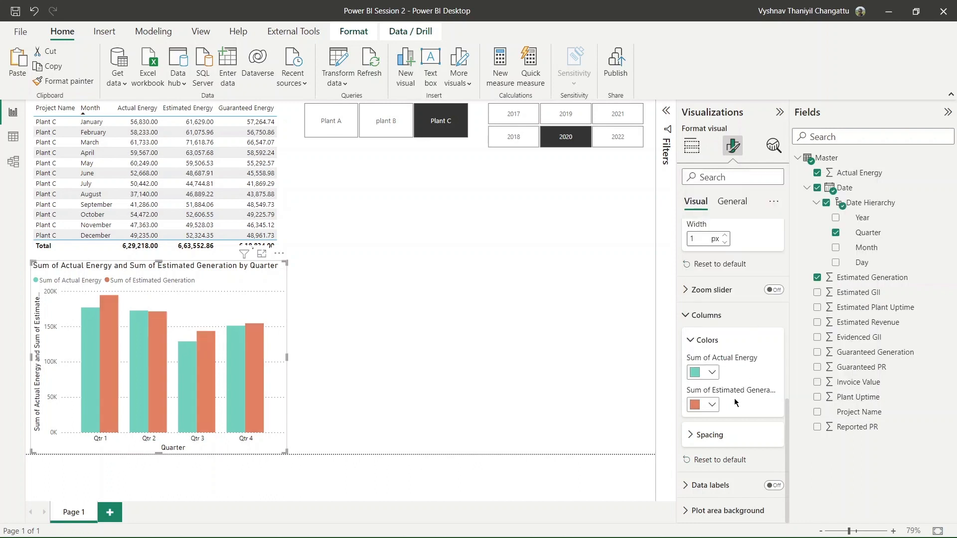
{"action": "left_click", "coordinate": [703, 405]}
{"action": "left_click", "coordinate": [725, 379]}
{"action": "left_click", "coordinate": [771, 210]}
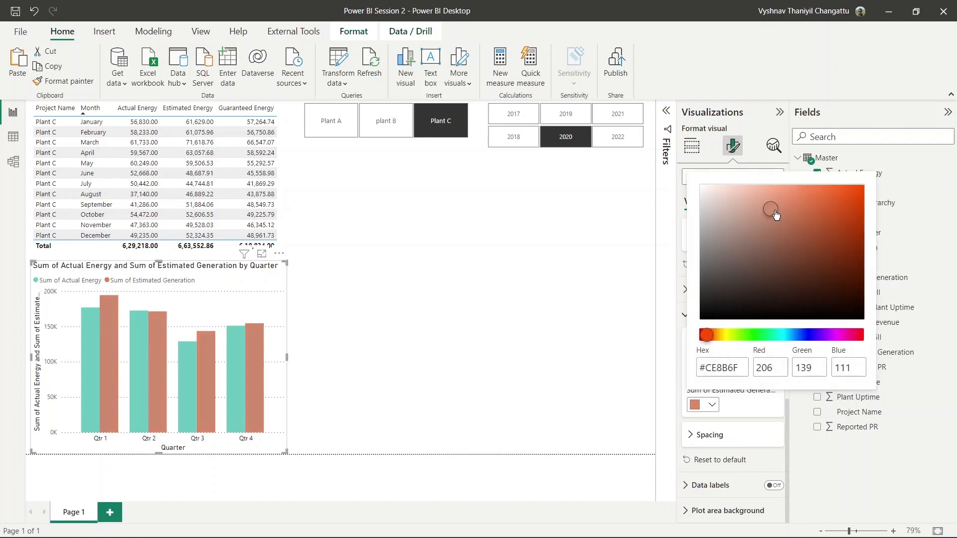
{"action": "left_click", "coordinate": [777, 222]}
{"action": "left_click", "coordinate": [766, 200]}
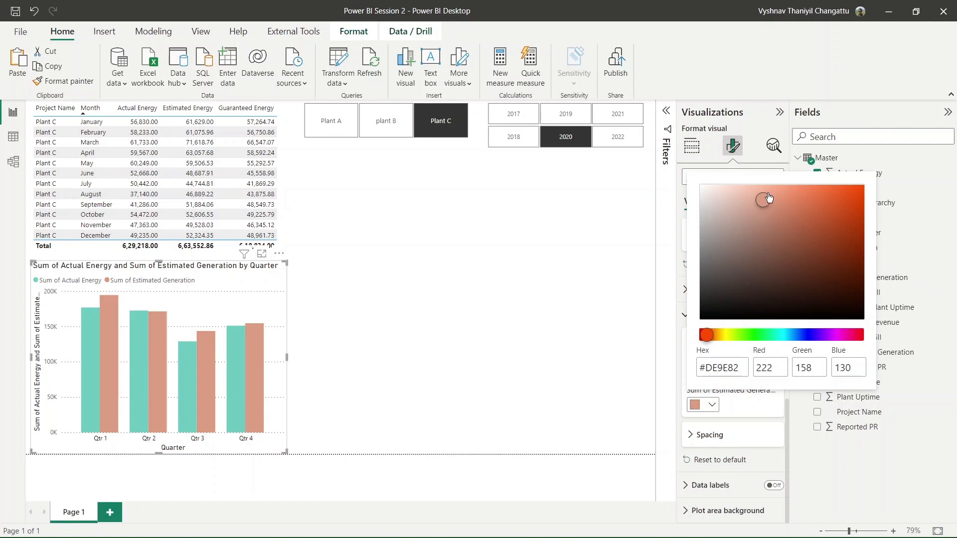
{"action": "left_click", "coordinate": [633, 351]}
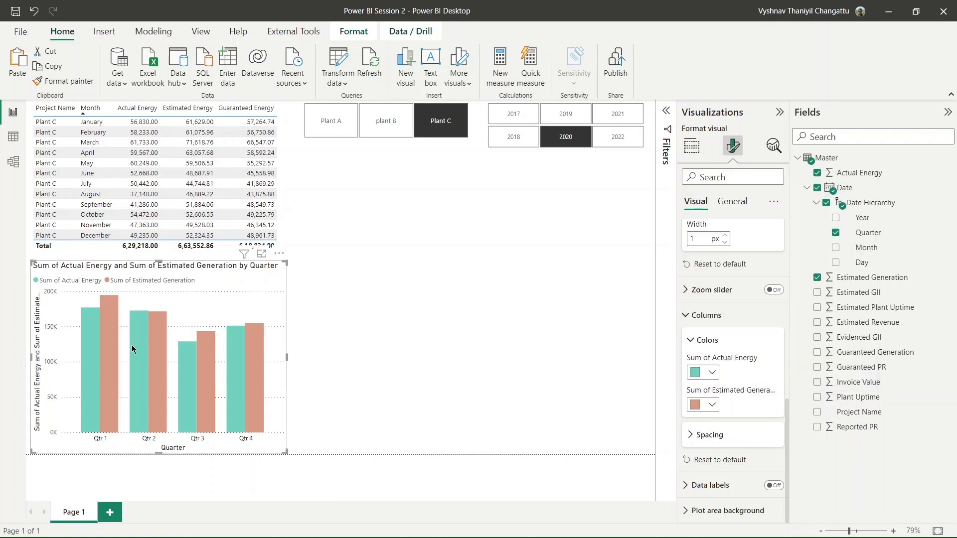
Examine the column chart's formatting options, including the legend's position, text and title settings
{"action": "left_click", "coordinate": [731, 199]}
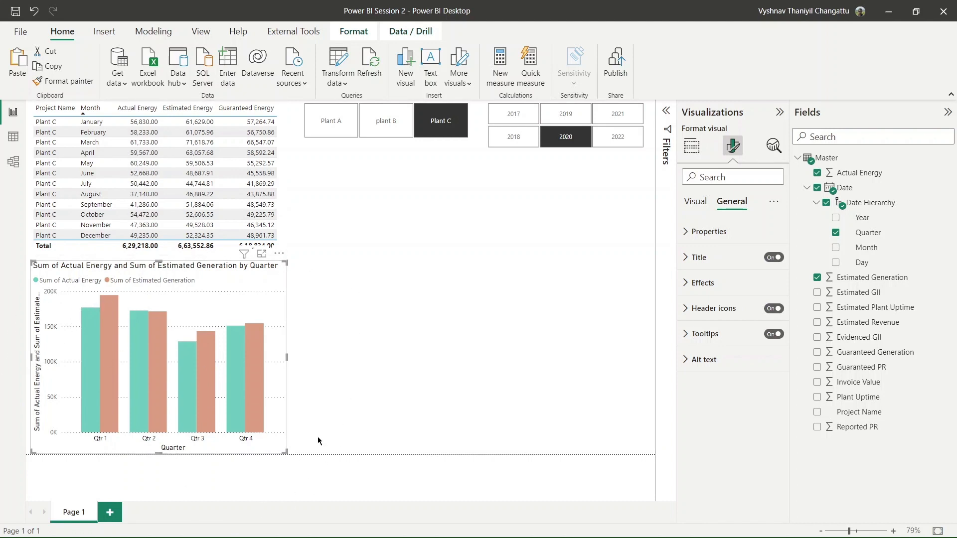
{"action": "left_click", "coordinate": [694, 203]}
{"action": "scroll", "coordinate": [703, 339], "scroll_direction": "down", "scroll_amount": 6}
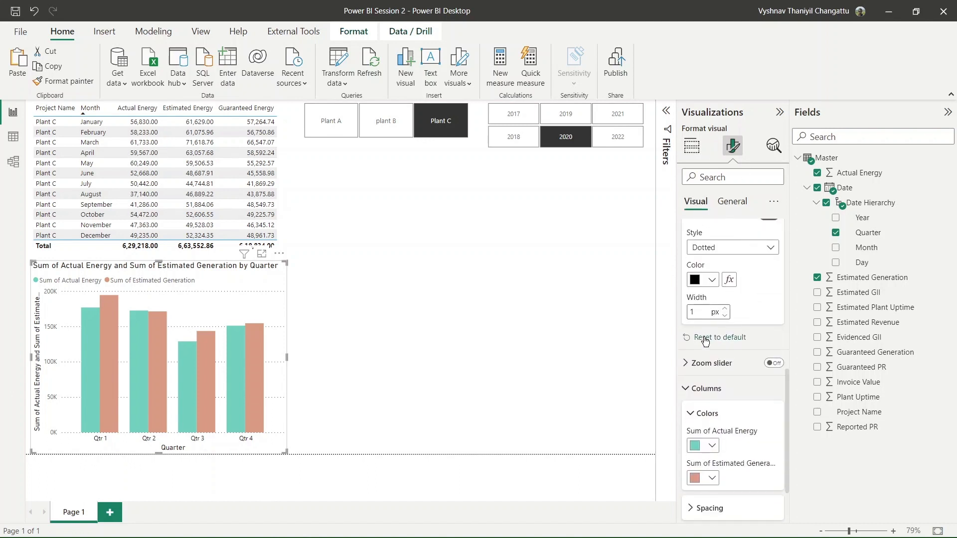
{"action": "scroll", "coordinate": [703, 341], "scroll_direction": "up", "scroll_amount": 4}
{"action": "scroll", "coordinate": [703, 341], "scroll_direction": "up", "scroll_amount": 1}
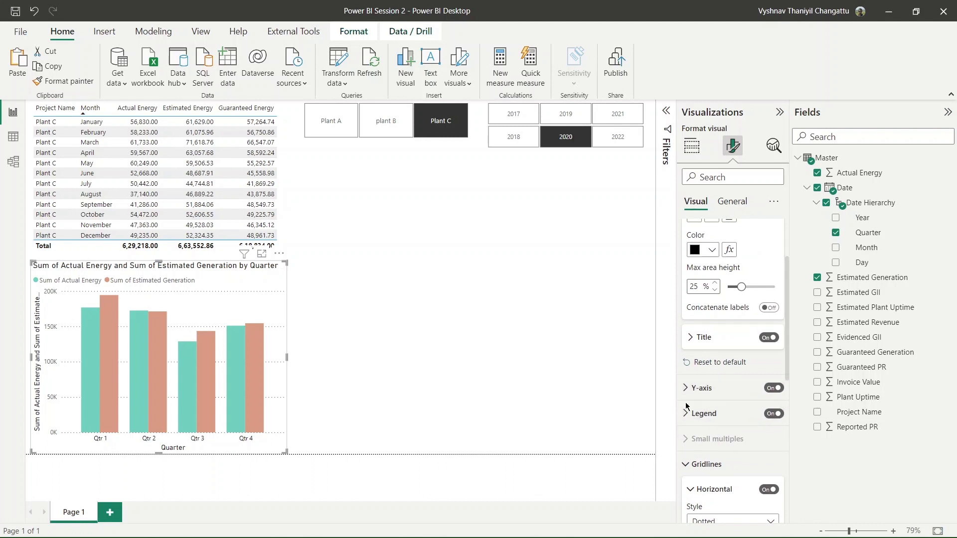
{"action": "left_click", "coordinate": [720, 413]}
{"action": "scroll", "coordinate": [717, 418], "scroll_direction": "down", "scroll_amount": 4}
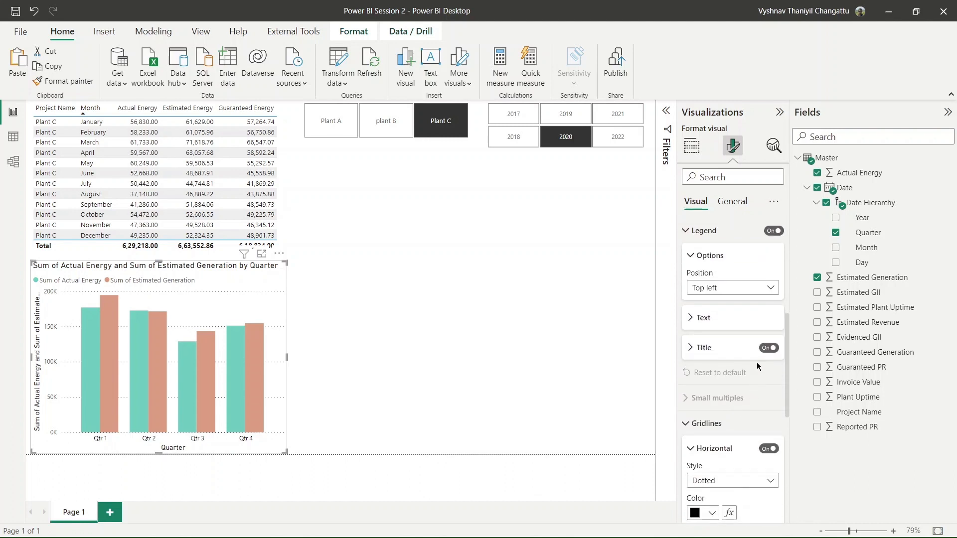
{"action": "left_click", "coordinate": [763, 349]}
{"action": "scroll", "coordinate": [722, 359], "scroll_direction": "up", "scroll_amount": 3}
Replace the column chart's title text with "Generation Comparison"
{"action": "left_click", "coordinate": [731, 202]}
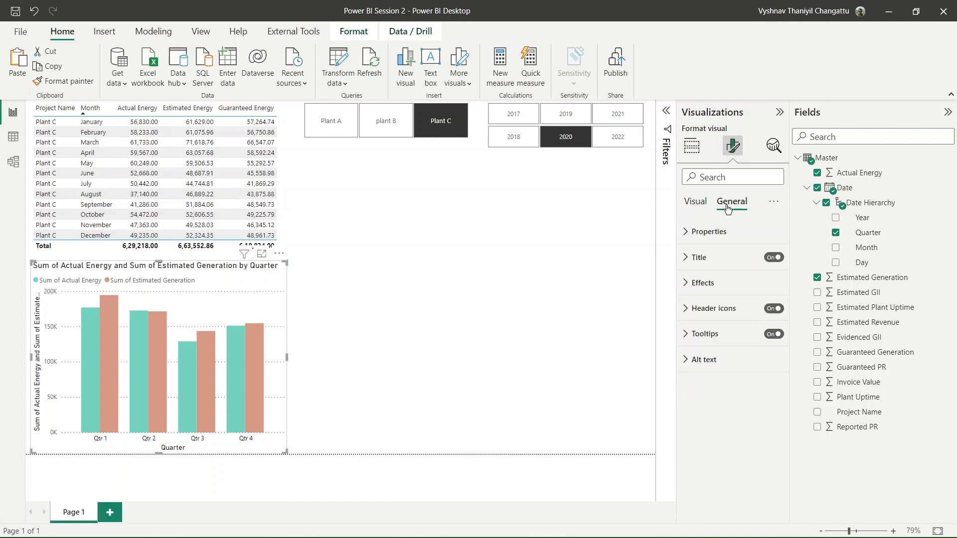
{"action": "left_click", "coordinate": [711, 257]}
{"action": "triple_click", "coordinate": [725, 294]}
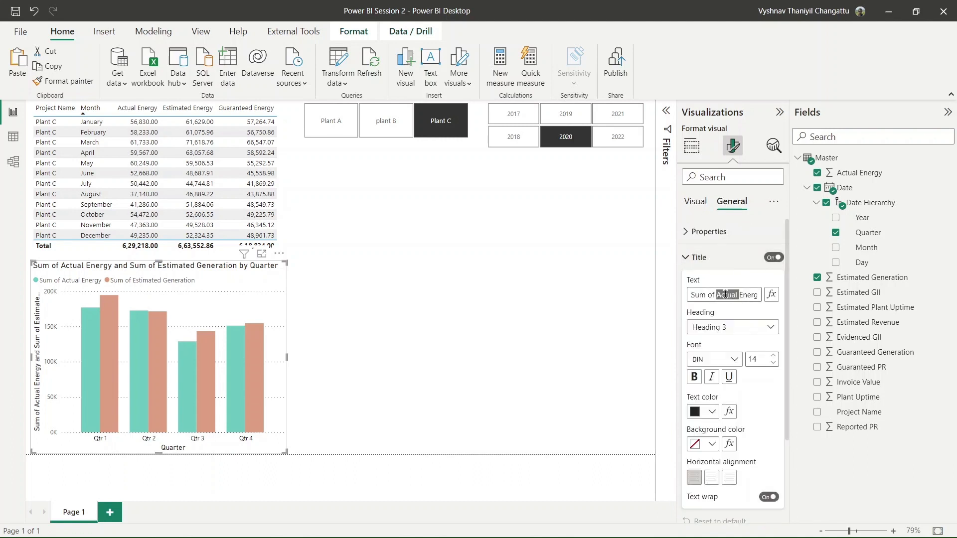
{"action": "type", "text": "Gene"}
{"action": "type", "text": "ration Compa"}
{"action": "type", "text": "rison"}
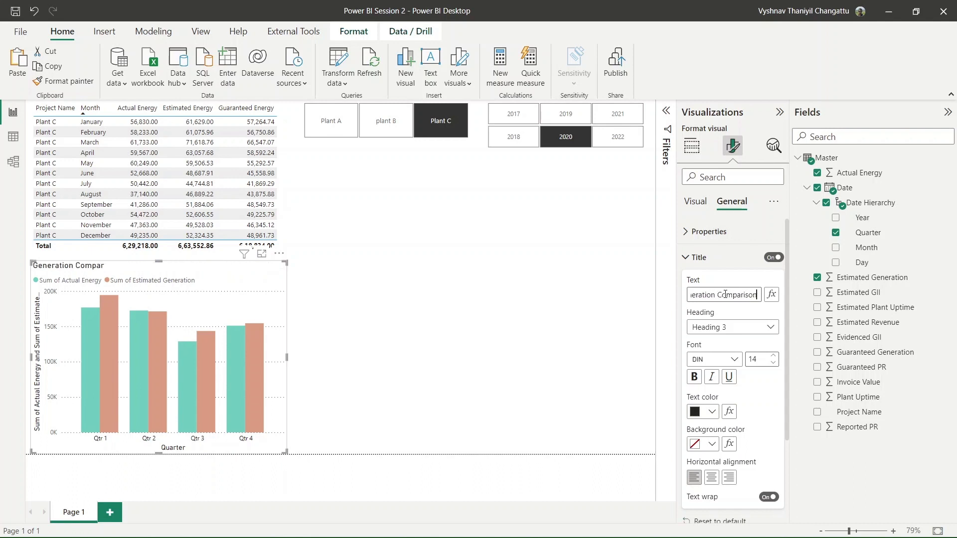
{"action": "left_click", "coordinate": [734, 357]}
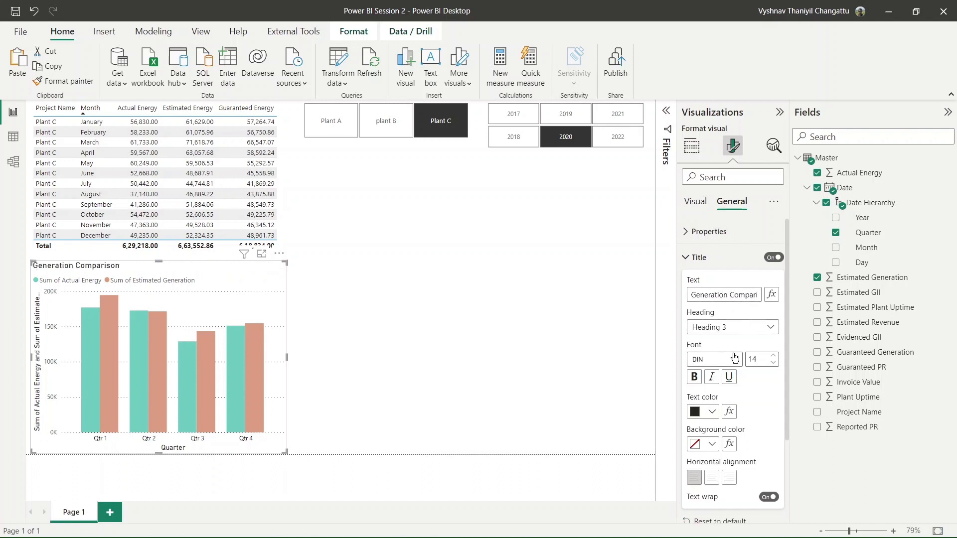
Set the chart title's font to Segoe UI and centre the title horizontally
{"action": "scroll", "coordinate": [727, 332], "scroll_direction": "down", "scroll_amount": 5}
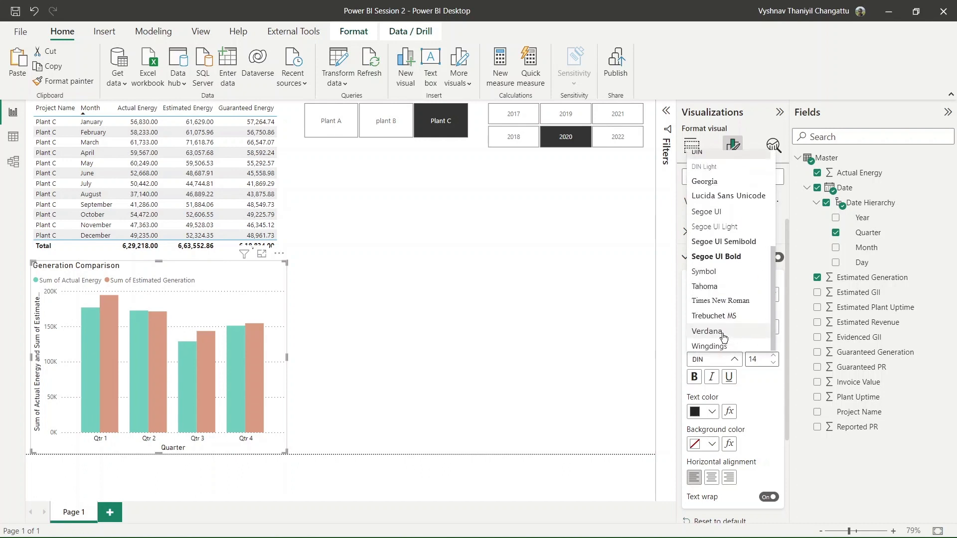
{"action": "left_click", "coordinate": [716, 211]}
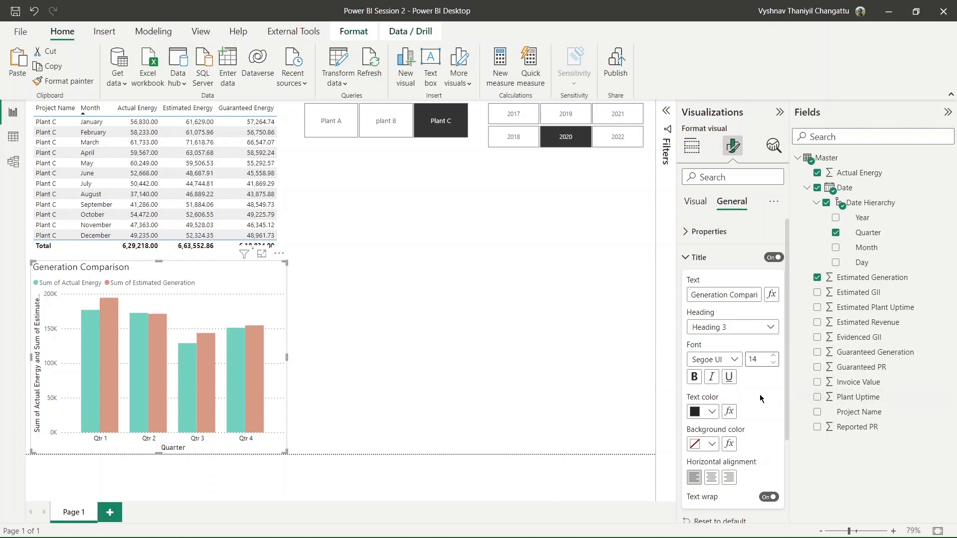
{"action": "left_click", "coordinate": [711, 477]}
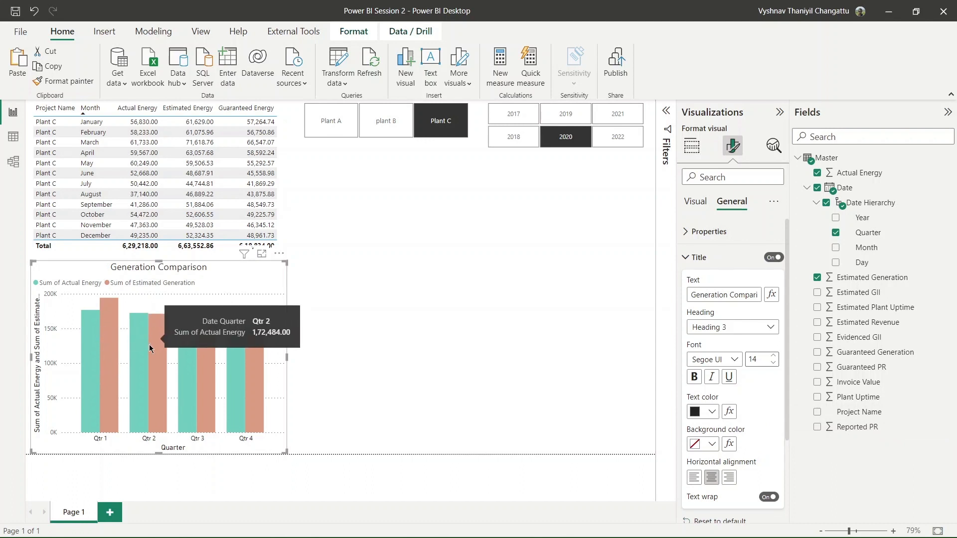
{"action": "mouse_move", "coordinate": [149, 352]}
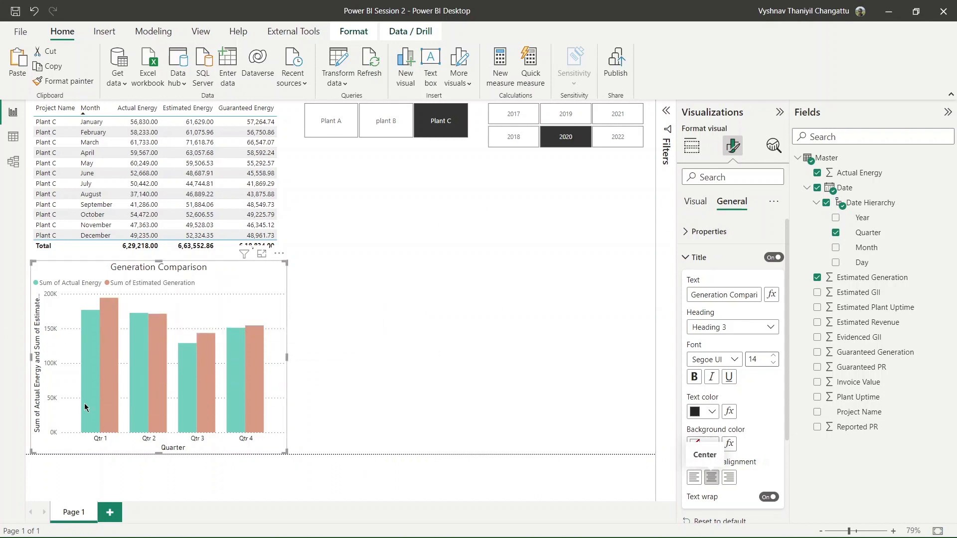
Convert the column chart to a line and clustered column chart, with Reported PR on the line y-axis
{"action": "left_click", "coordinate": [695, 202]}
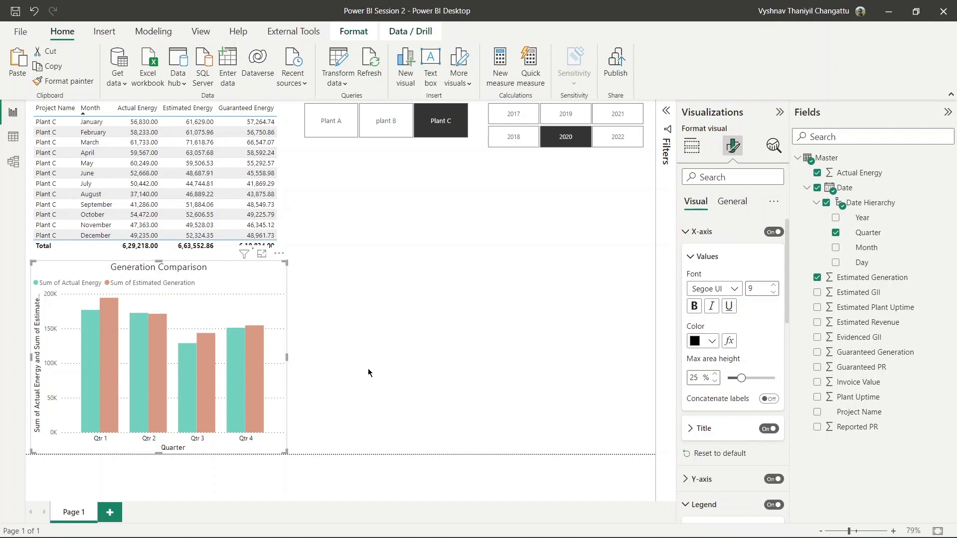
{"action": "left_click", "coordinate": [691, 146]}
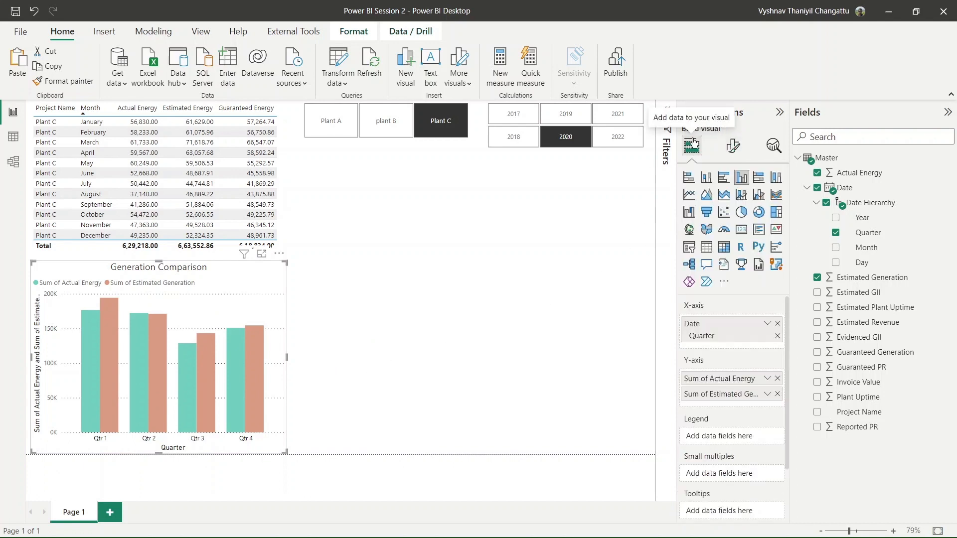
{"action": "left_click", "coordinate": [759, 199]}
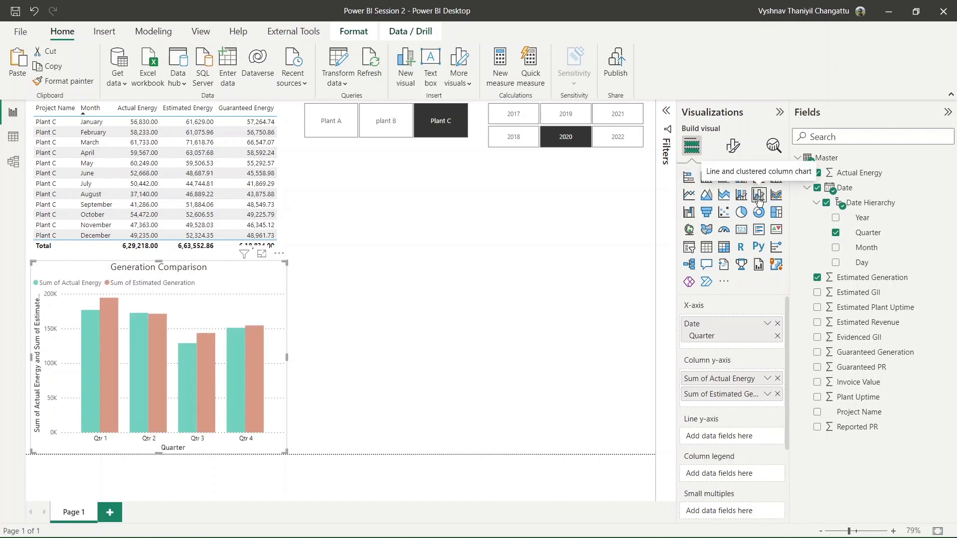
{"action": "scroll", "coordinate": [691, 357], "scroll_direction": "down", "scroll_amount": 3}
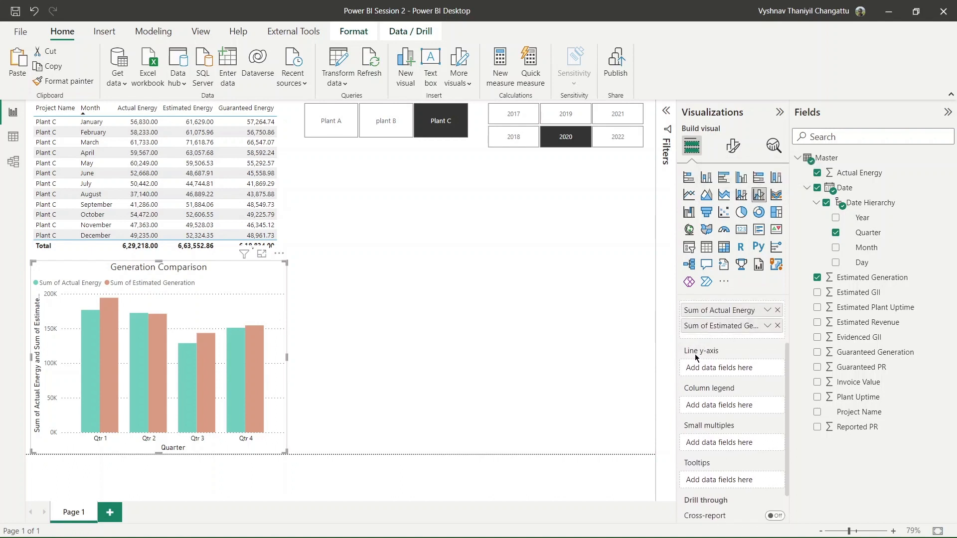
{"action": "left_click_drag", "start_coordinate": [880, 427], "coordinate": [732, 355]}
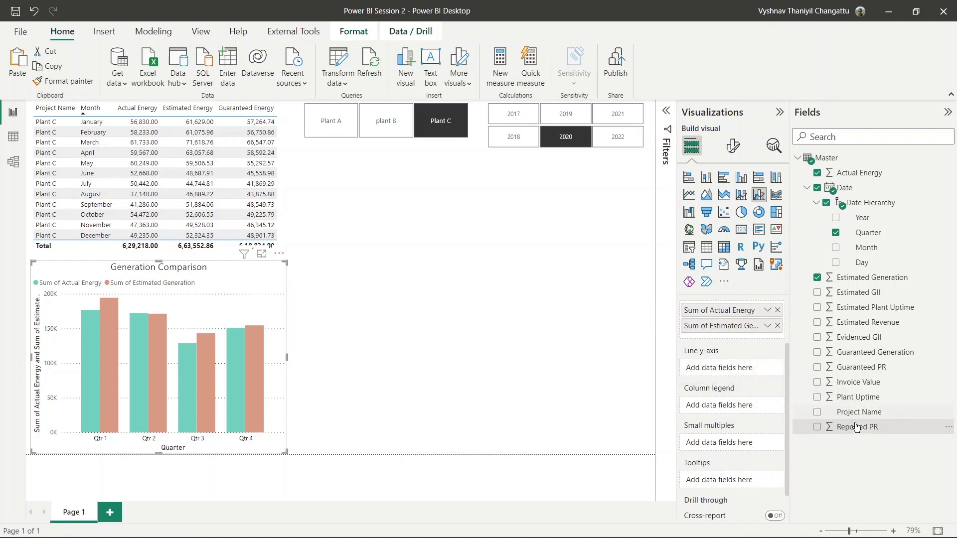
{"action": "left_click_drag", "start_coordinate": [855, 427], "coordinate": [689, 371]}
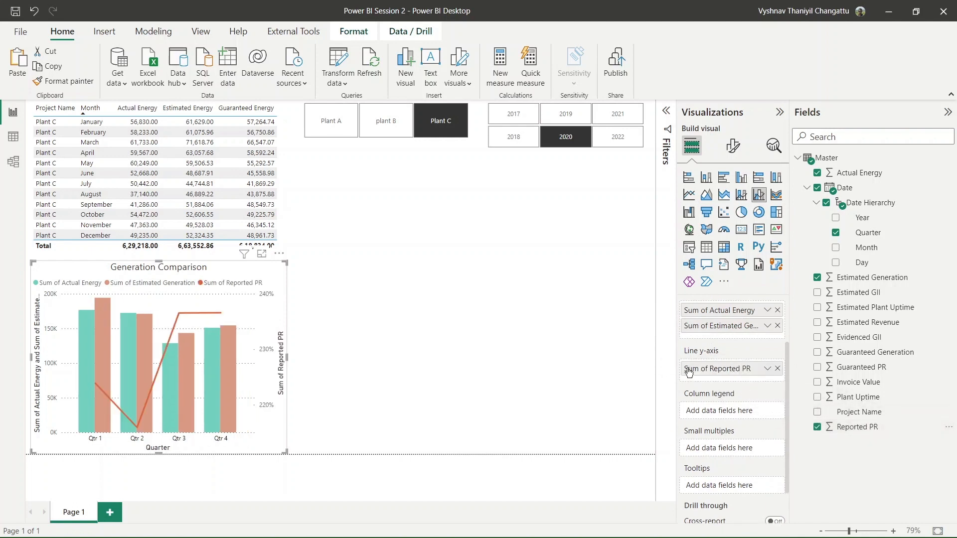
Summarise the chart's Reported PR line values by Average and rename the field for this visual to "PR %"
{"action": "left_click", "coordinate": [767, 369]}
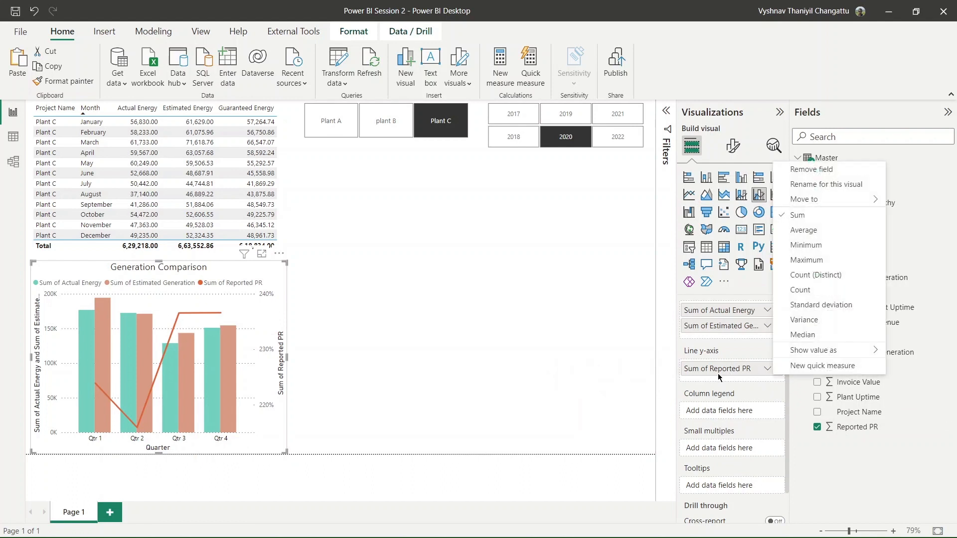
{"action": "left_click", "coordinate": [803, 230]}
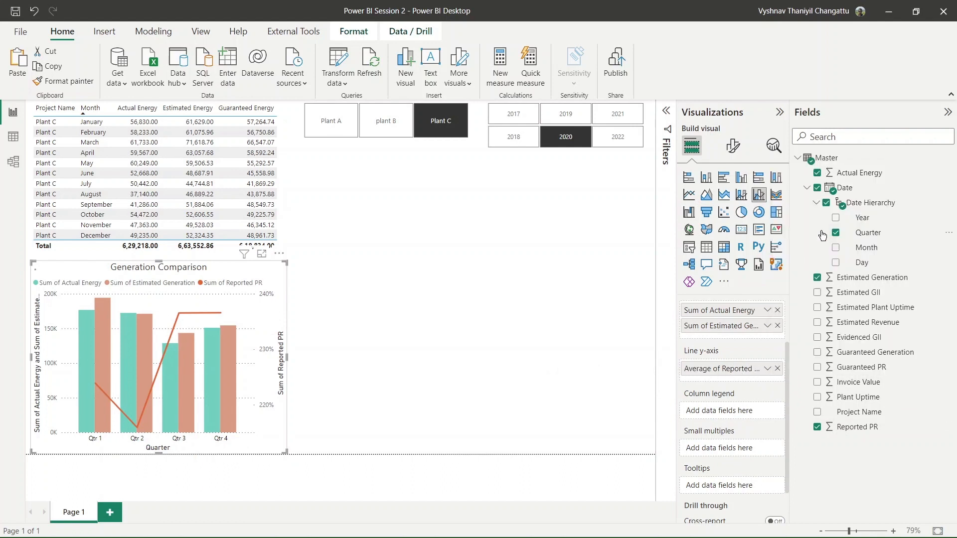
{"action": "double_click", "coordinate": [727, 368]}
{"action": "type", "text": "PR"}
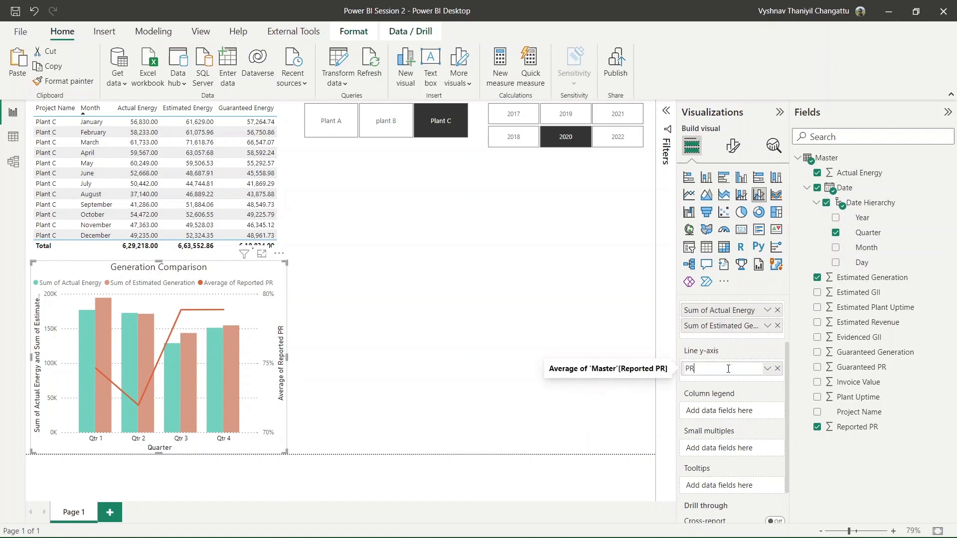
{"action": "key", "text": "Return"}
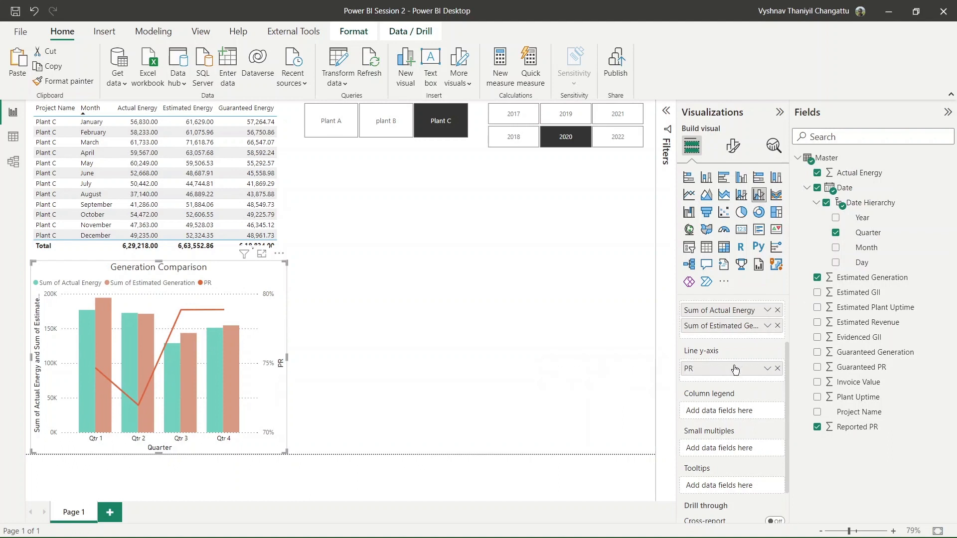
{"action": "double_click", "coordinate": [733, 367]}
{"action": "type", "text": "%"}
{"action": "key", "text": "Return"}
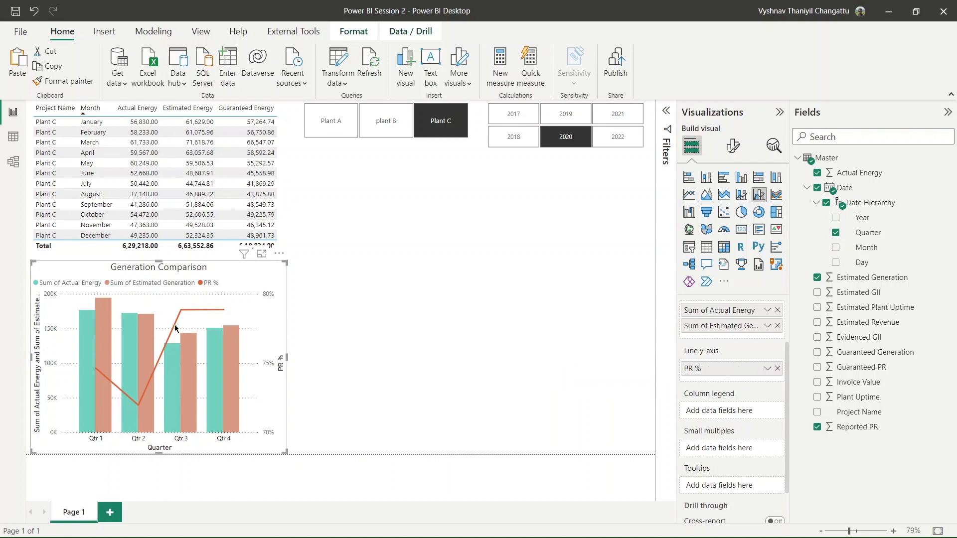
Set the Reported PR column's default summarization to Average, keeping its data type Decimal number and percentage format
{"action": "left_click", "coordinate": [879, 427]}
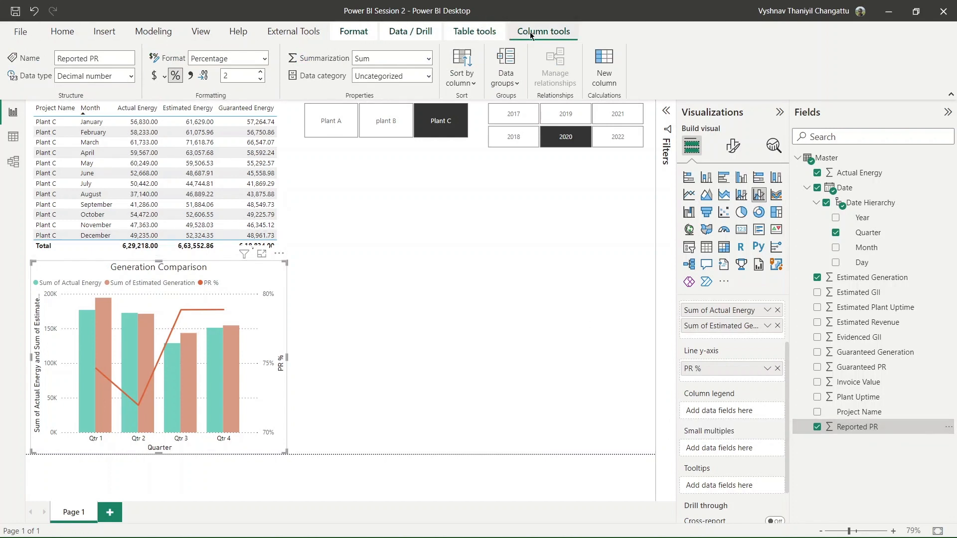
{"action": "left_click", "coordinate": [131, 77]}
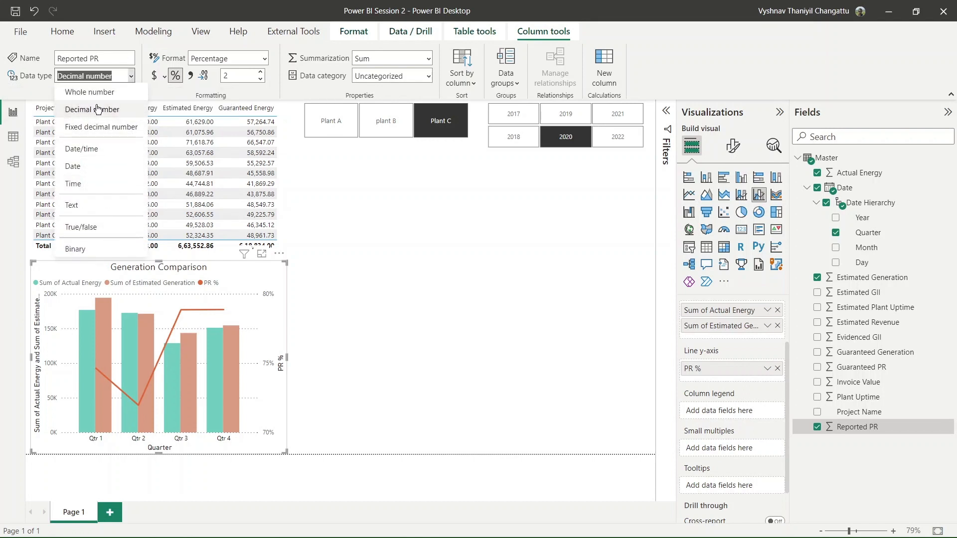
{"action": "left_click", "coordinate": [175, 75]}
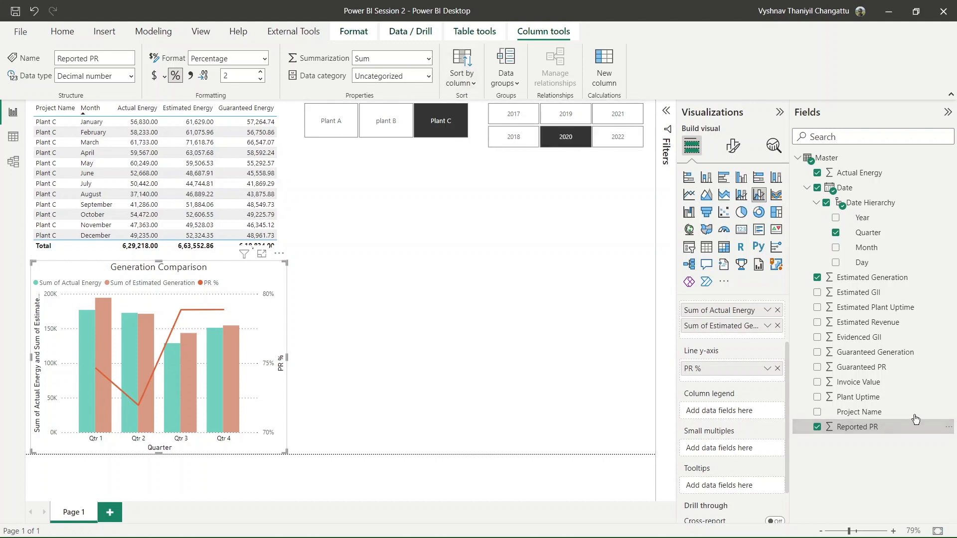
{"action": "left_click", "coordinate": [428, 58]}
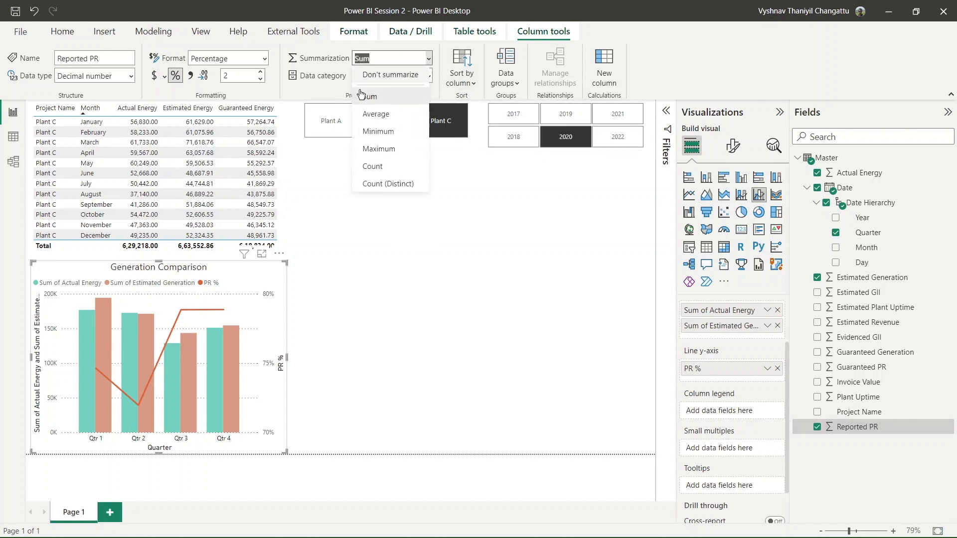
{"action": "left_click", "coordinate": [383, 113]}
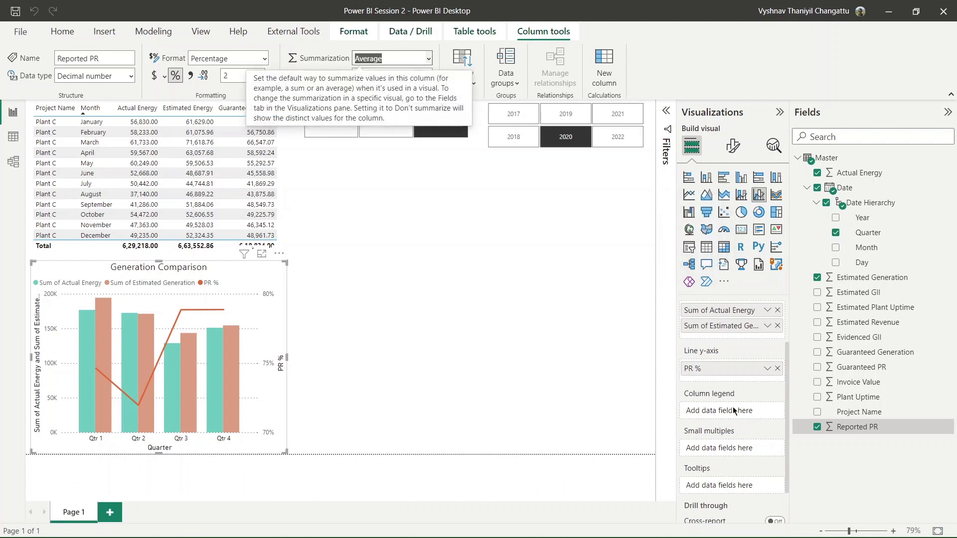
{"action": "left_click", "coordinate": [818, 461]}
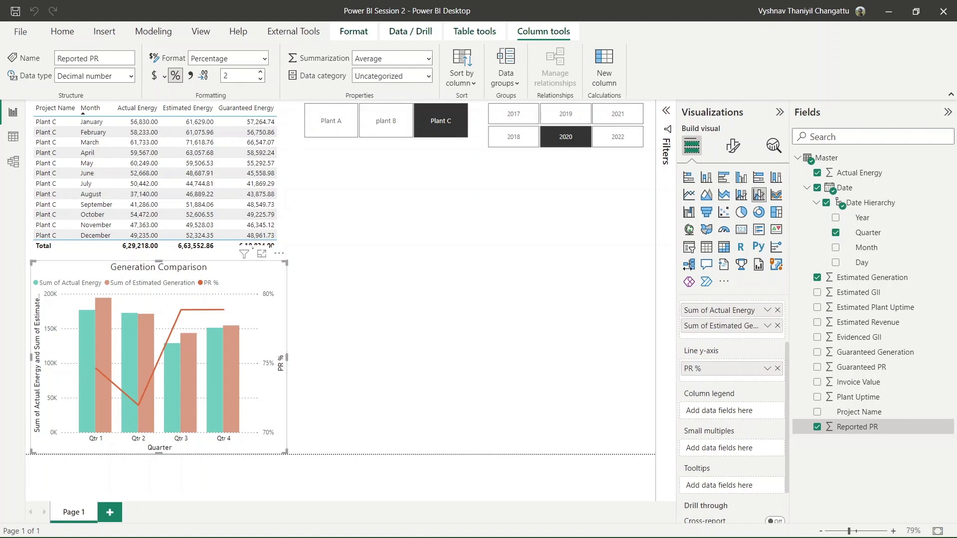
Set the stroke width of the chart's PR % line to 4 px
{"action": "left_click", "coordinate": [733, 146]}
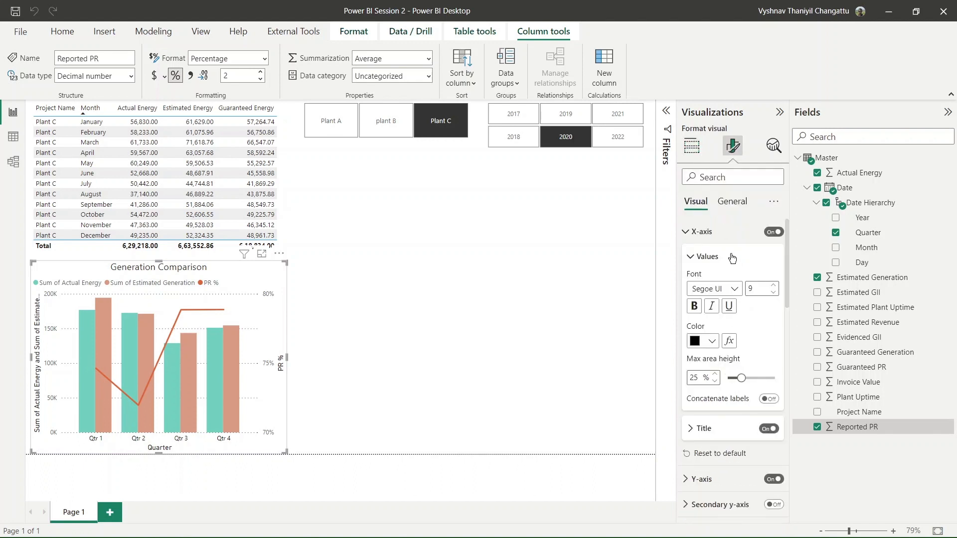
{"action": "scroll", "coordinate": [707, 398], "scroll_direction": "down", "scroll_amount": 3}
{"action": "left_click", "coordinate": [688, 344]}
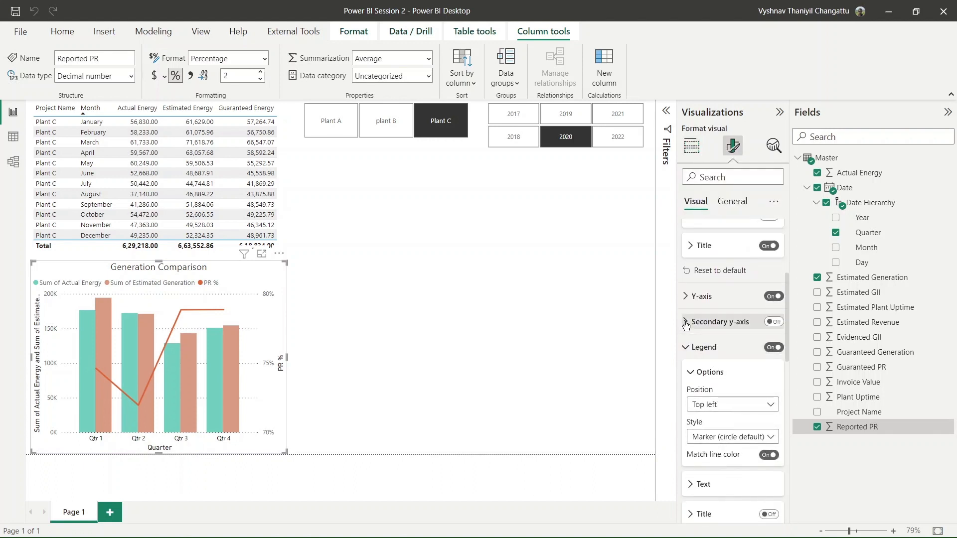
{"action": "scroll", "coordinate": [697, 399], "scroll_direction": "down", "scroll_amount": 10}
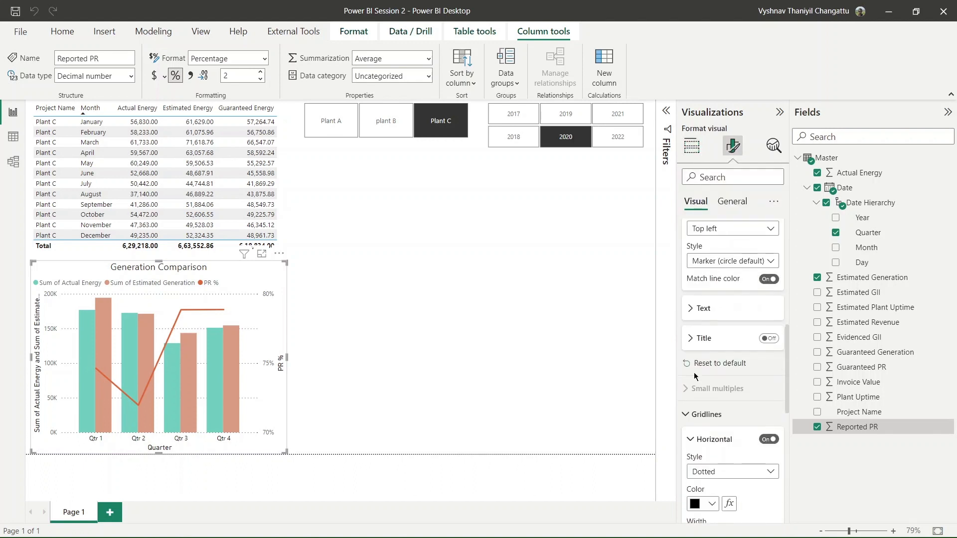
{"action": "scroll", "coordinate": [710, 449], "scroll_direction": "up", "scroll_amount": 10}
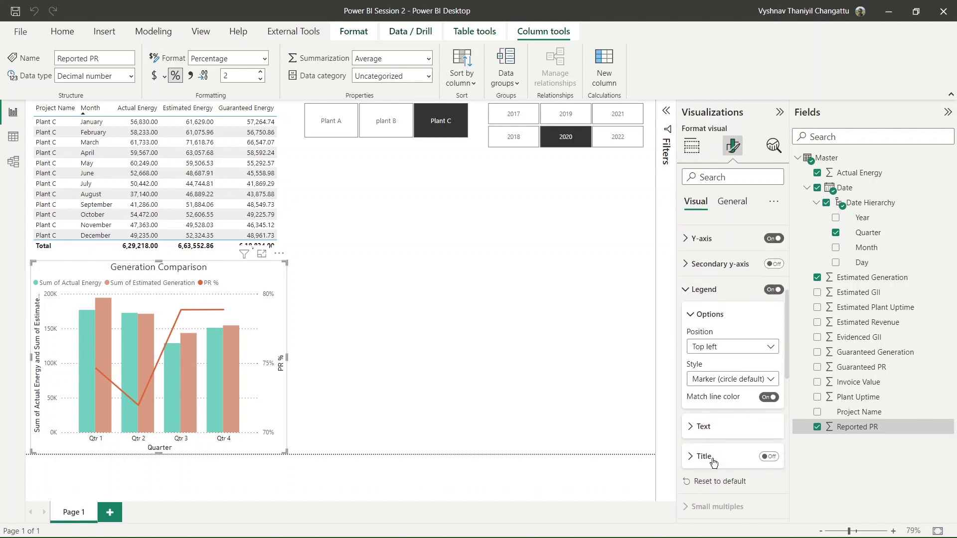
{"action": "left_click", "coordinate": [687, 232]}
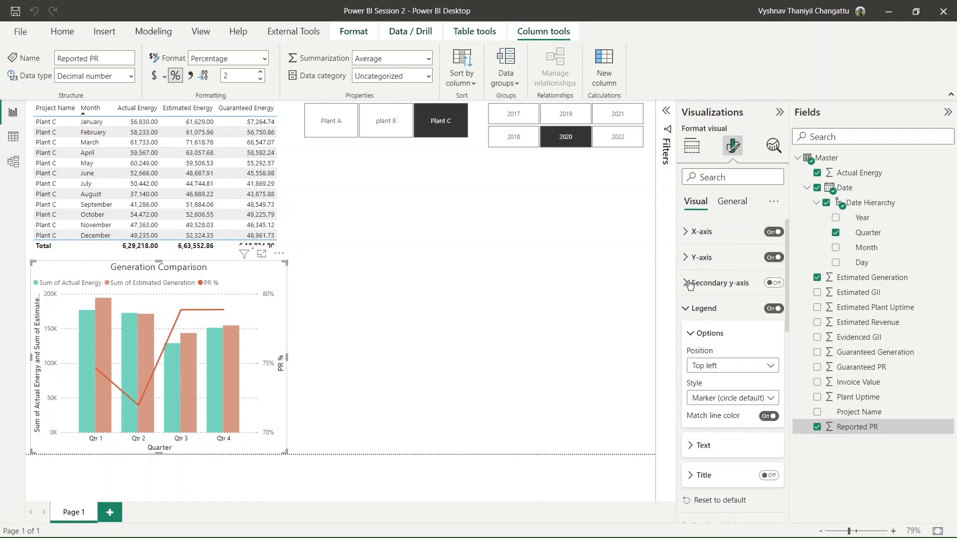
{"action": "left_click", "coordinate": [686, 308]}
{"action": "left_click", "coordinate": [697, 410]}
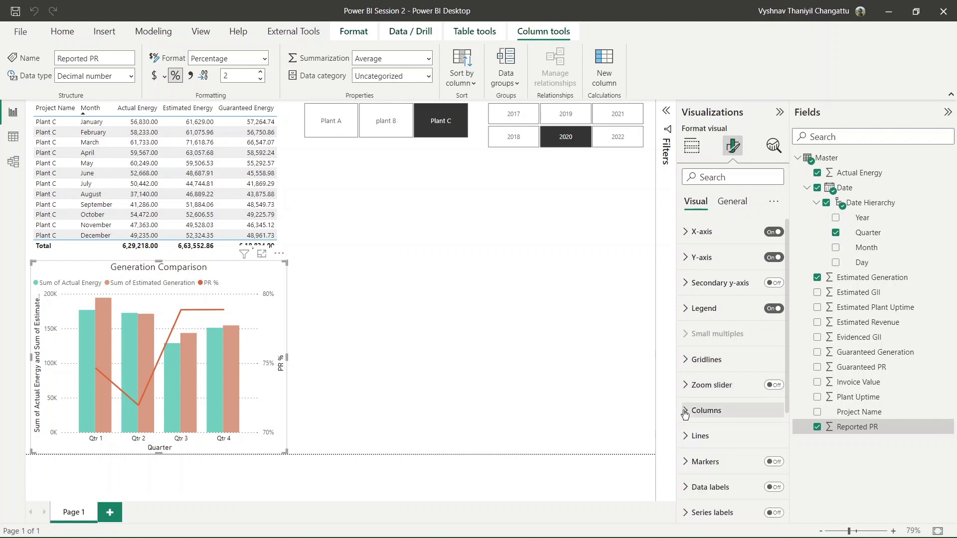
{"action": "scroll", "coordinate": [701, 415], "scroll_direction": "down", "scroll_amount": 1}
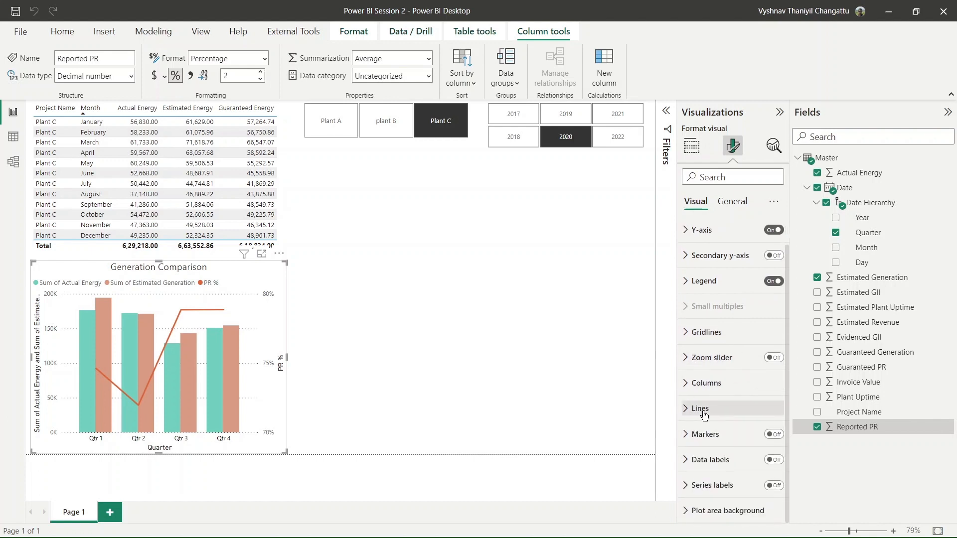
{"action": "left_click", "coordinate": [700, 411]}
{"action": "scroll", "coordinate": [711, 384], "scroll_direction": "down", "scroll_amount": 3}
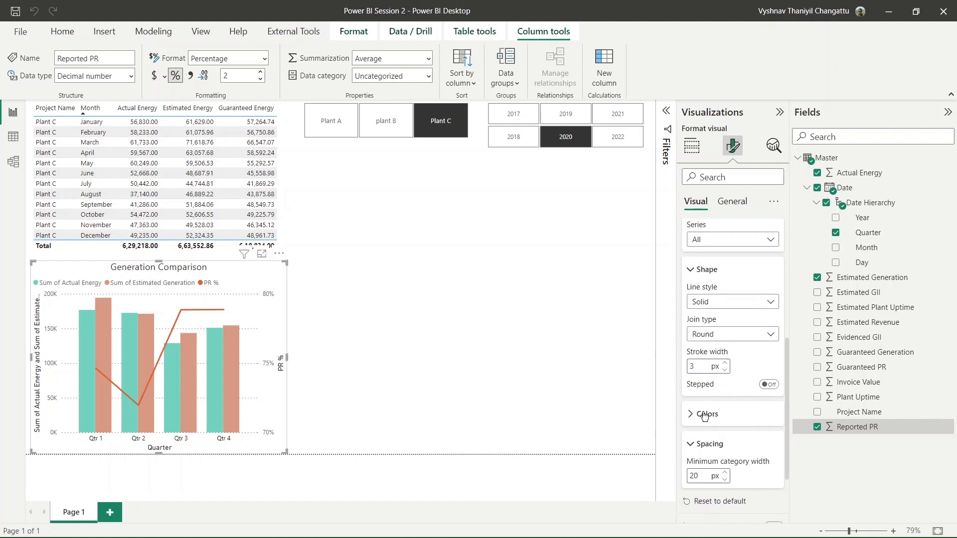
{"action": "left_click", "coordinate": [725, 362]}
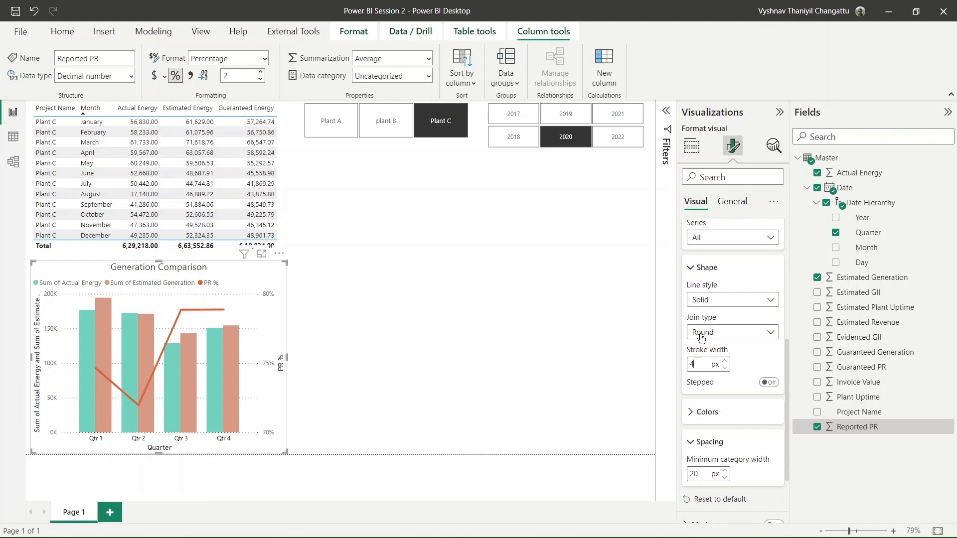
Change the colour of the PR % line to black
{"action": "scroll", "coordinate": [714, 356], "scroll_direction": "up", "scroll_amount": 1}
{"action": "scroll", "coordinate": [721, 362], "scroll_direction": "down", "scroll_amount": 1}
{"action": "left_click", "coordinate": [707, 412]}
{"action": "left_click", "coordinate": [705, 443]}
{"action": "left_click", "coordinate": [775, 392]}
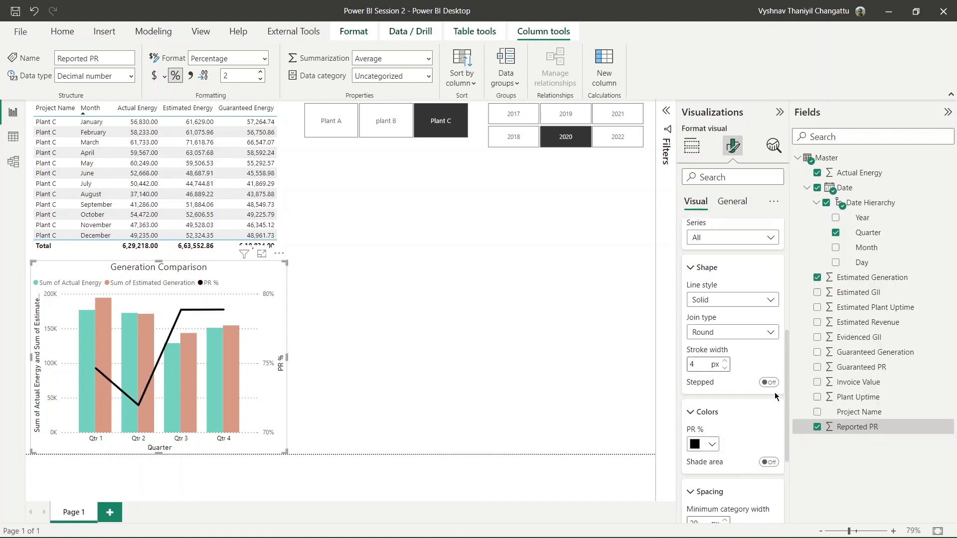
Turn on markers for the PR % line and set their size to 7 px
{"action": "scroll", "coordinate": [712, 444], "scroll_direction": "down", "scroll_amount": 3}
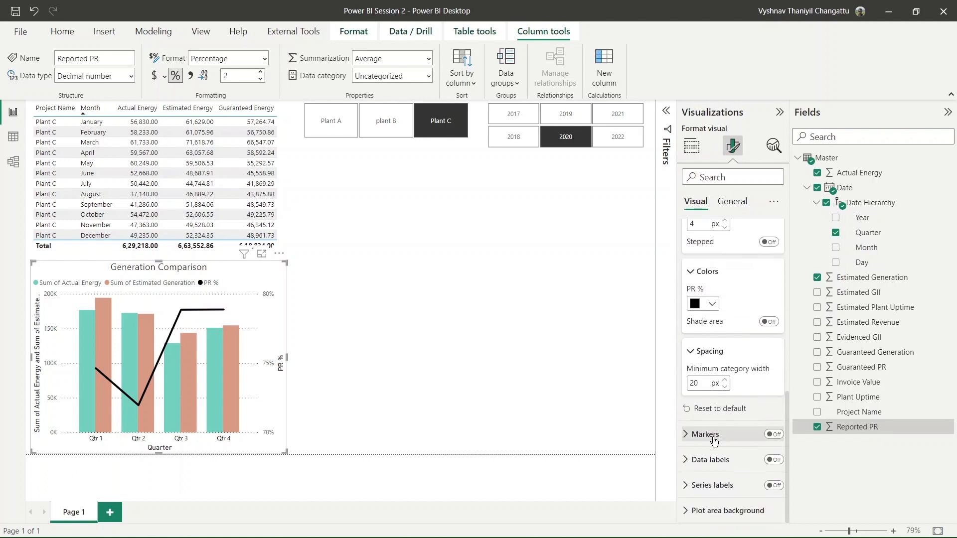
{"action": "left_click", "coordinate": [714, 441]}
{"action": "left_click", "coordinate": [772, 435]}
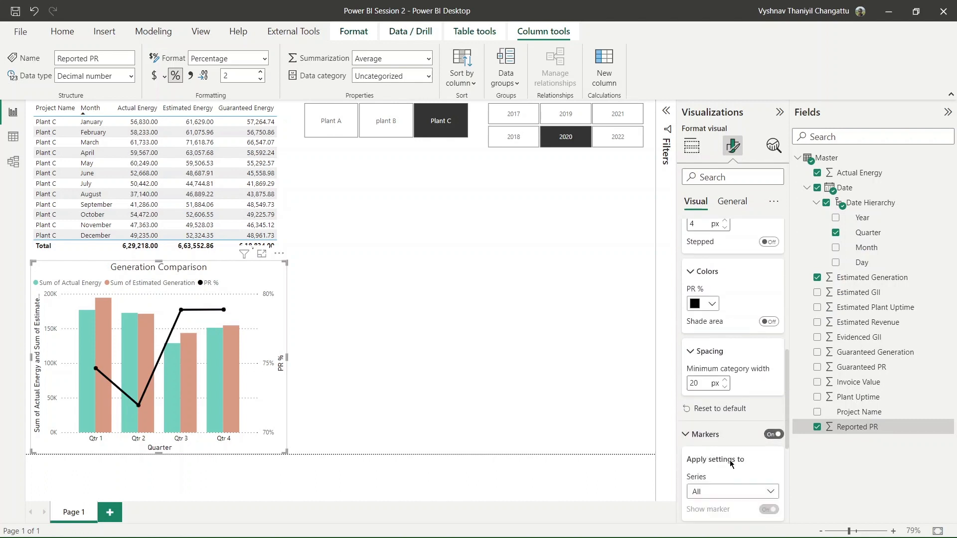
{"action": "scroll", "coordinate": [728, 409], "scroll_direction": "down", "scroll_amount": 5}
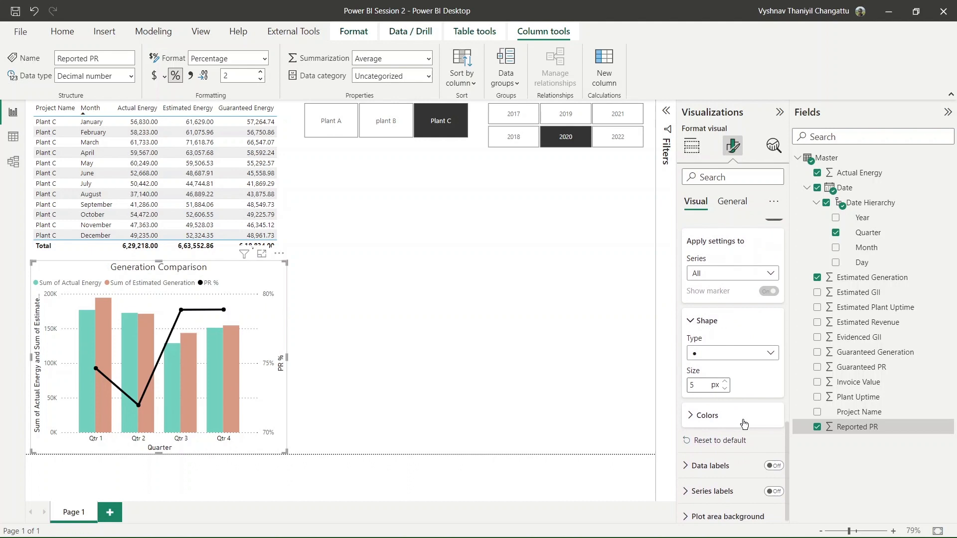
{"action": "left_click", "coordinate": [725, 376]}
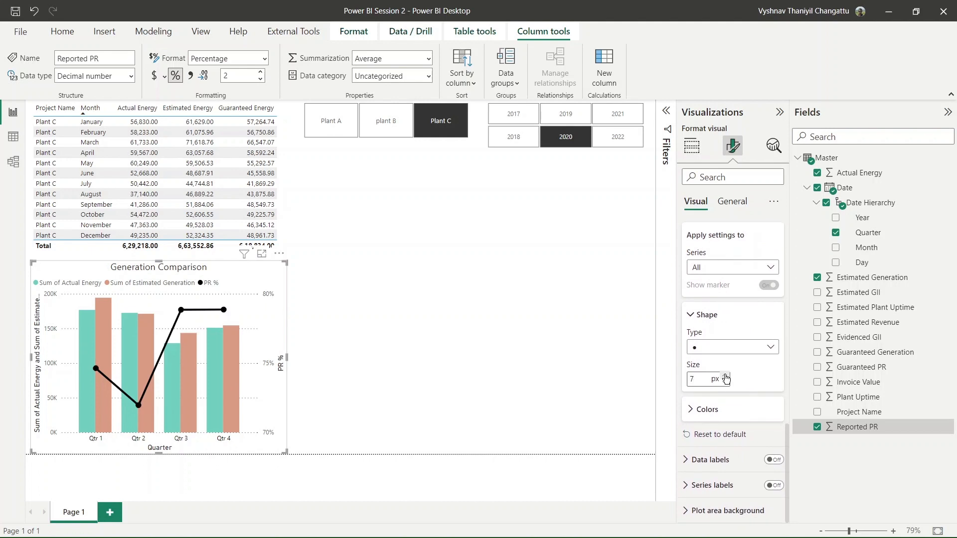
Set the line marker size to 18 px for all series in the Generation Comparison chart
{"action": "left_click", "coordinate": [725, 376]}
{"action": "left_click", "coordinate": [725, 376]}
{"action": "left_click", "coordinate": [725, 377]}
{"action": "left_click", "coordinate": [725, 376]}
{"action": "left_click", "coordinate": [725, 376]}
{"action": "left_click", "coordinate": [725, 380]}
{"action": "left_click", "coordinate": [725, 381]}
{"action": "left_click", "coordinate": [725, 380]}
{"action": "left_click", "coordinate": [725, 380]}
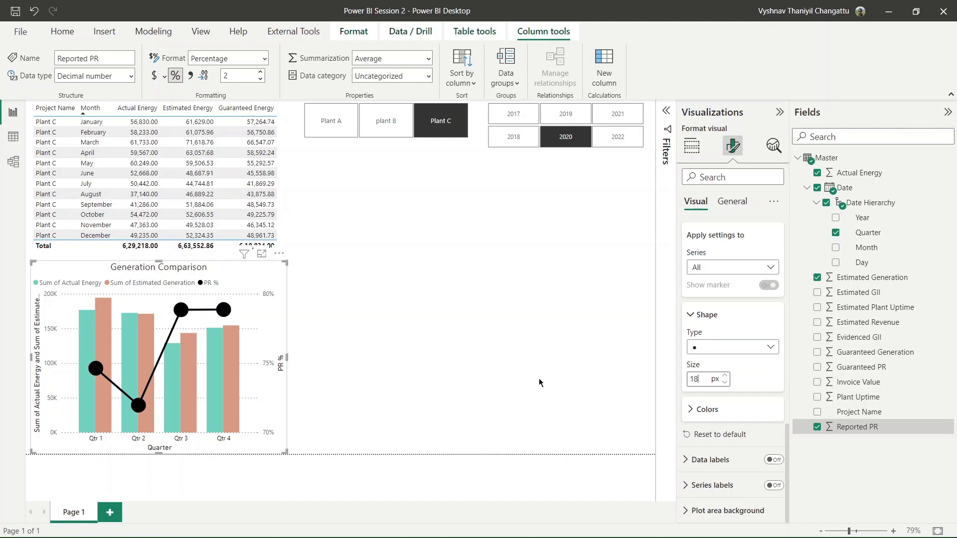
{"action": "left_click", "coordinate": [512, 382]}
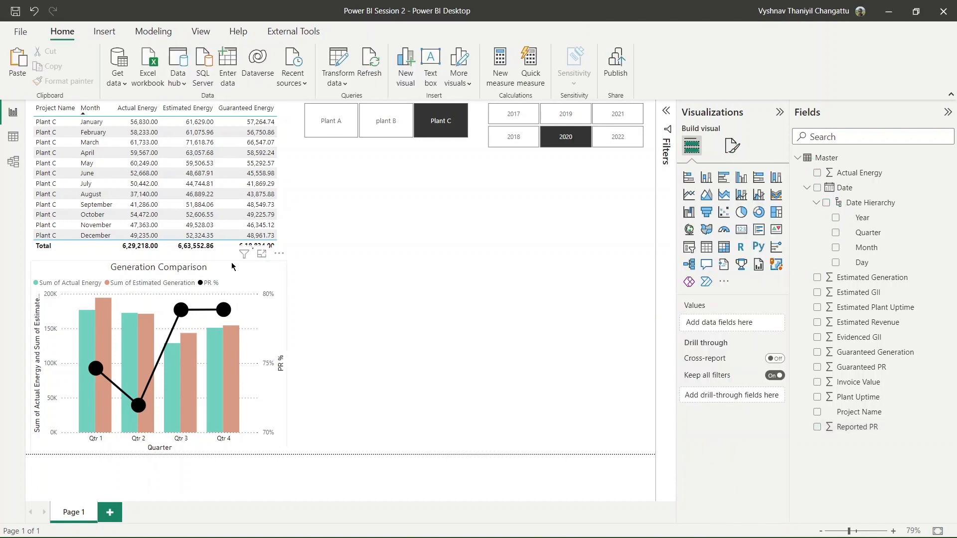
Set the legend position of the Generation Comparison chart to Top center
{"action": "left_click", "coordinate": [246, 272]}
{"action": "left_click", "coordinate": [733, 146]}
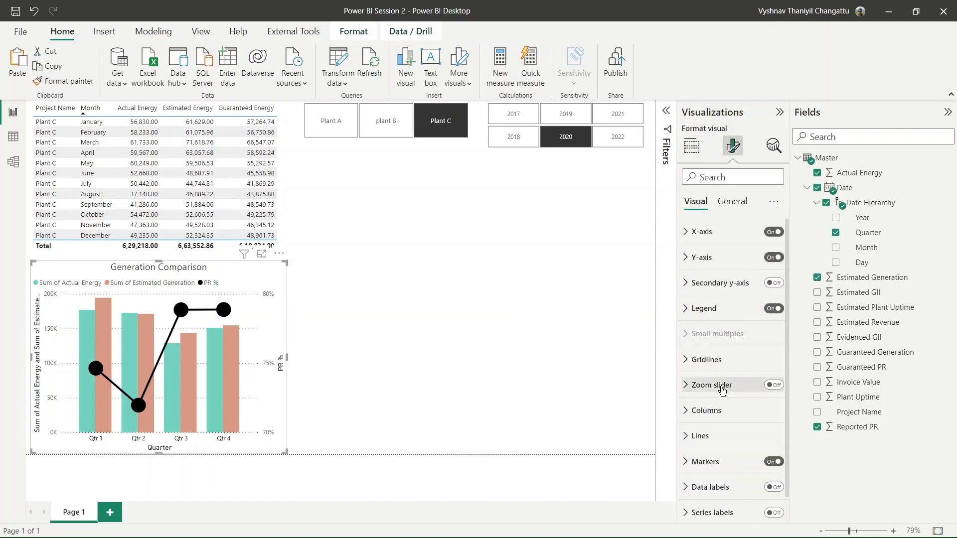
{"action": "left_click", "coordinate": [702, 310]}
{"action": "left_click", "coordinate": [703, 445]}
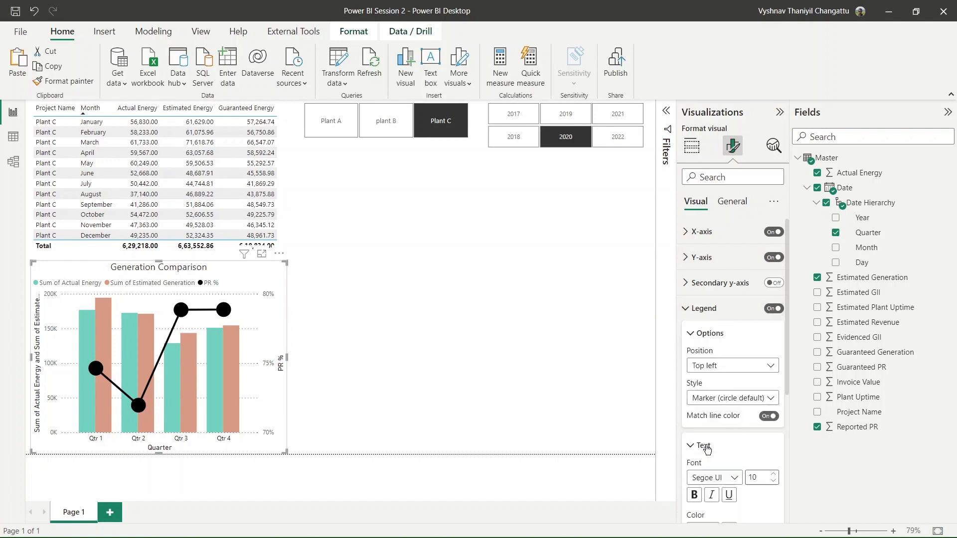
{"action": "scroll", "coordinate": [710, 439], "scroll_direction": "down", "scroll_amount": 3}
{"action": "scroll", "coordinate": [706, 362], "scroll_direction": "up", "scroll_amount": 1}
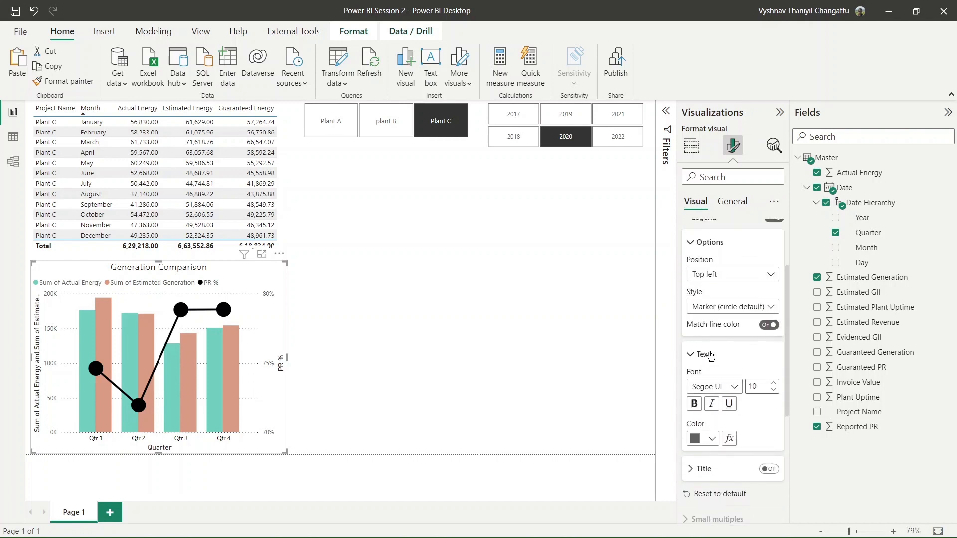
{"action": "left_click", "coordinate": [711, 274]}
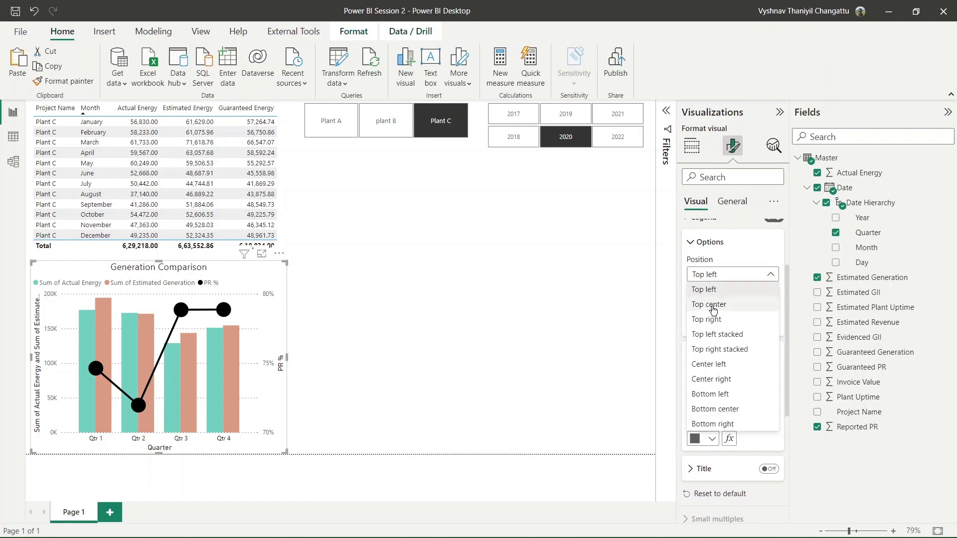
{"action": "left_click", "coordinate": [709, 304]}
{"action": "left_click", "coordinate": [294, 357]}
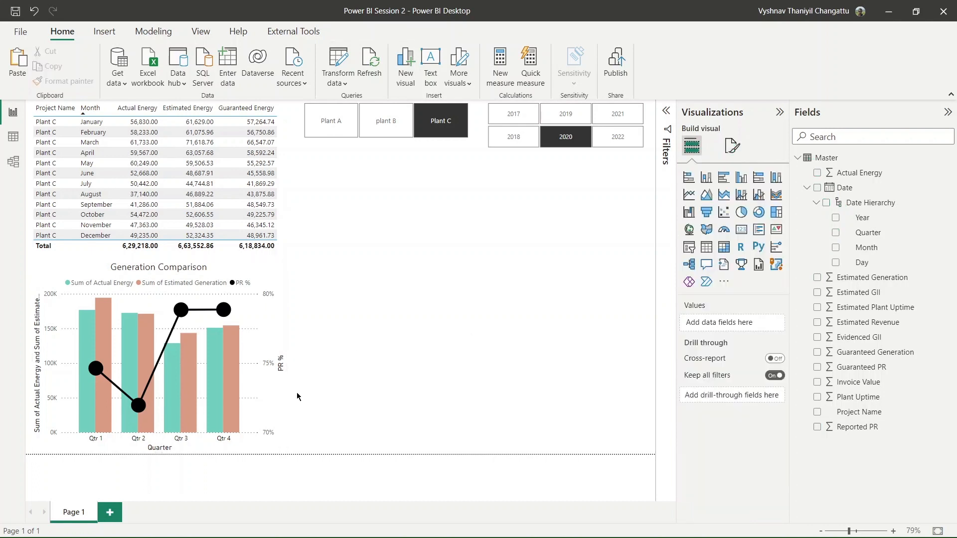
Rename the Sum of Actual Energy column series in the Generation Comparison chart to "Actual Energy"
{"action": "left_click", "coordinate": [36, 405]}
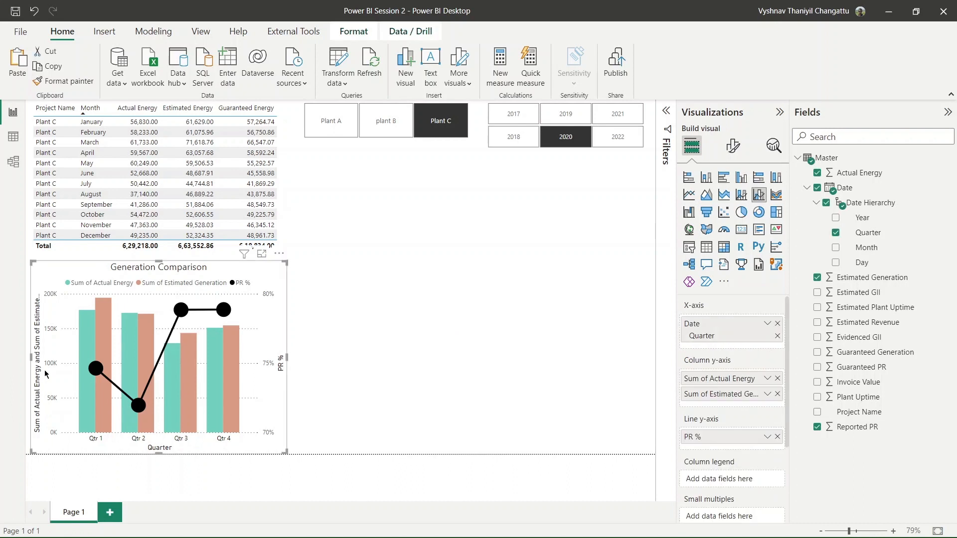
{"action": "double_click", "coordinate": [713, 379]}
{"action": "key", "text": "Home"}
{"action": "key", "text": "Delete"}
{"action": "key", "text": "Delete"}
{"action": "key", "text": "Delete"}
{"action": "key", "text": "Delete"}
{"action": "key", "text": "Delete"}
{"action": "key", "text": "Delete"}
{"action": "key", "text": "Delete"}
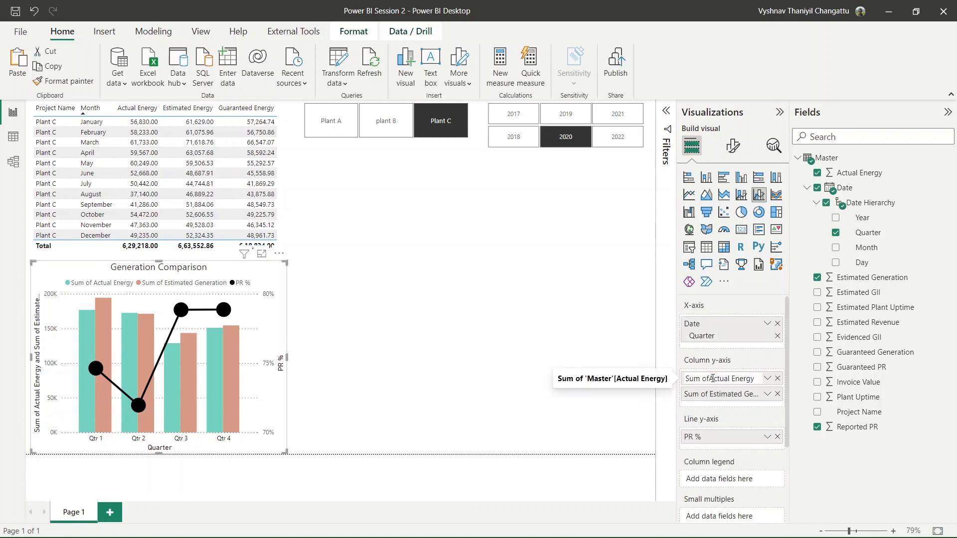
{"action": "key", "text": "Return"}
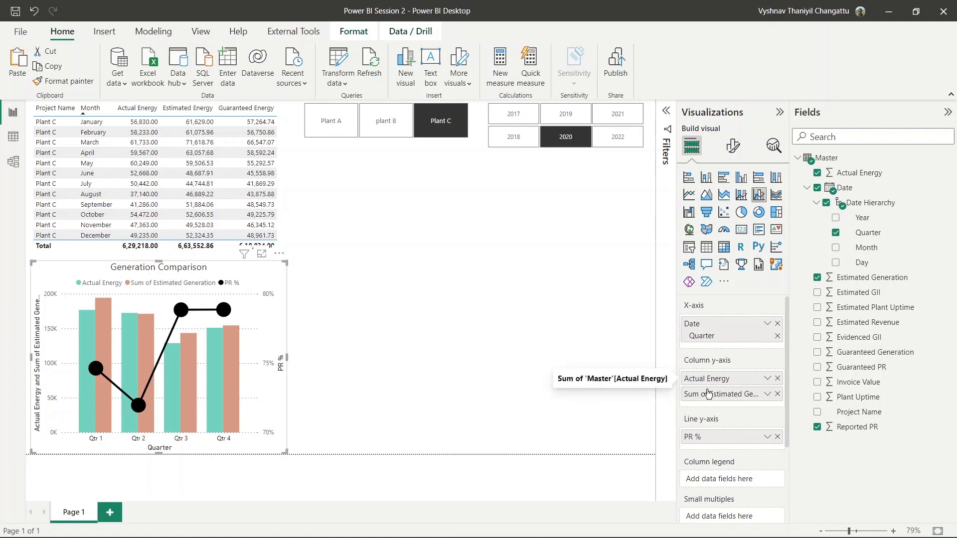
Rename the Sum of Estimated Generation column series to "Estimated Generation"
{"action": "double_click", "coordinate": [707, 395]}
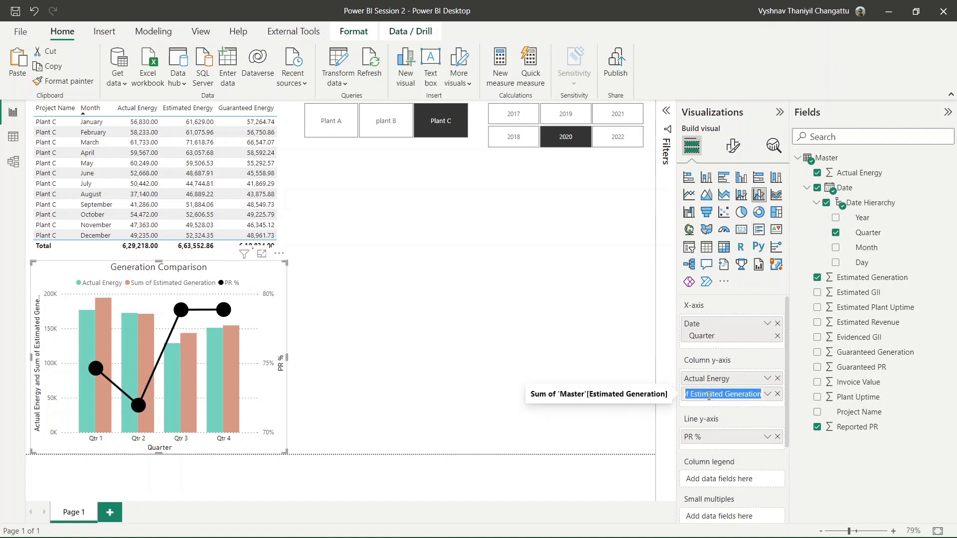
{"action": "key", "text": "Home"}
{"action": "key", "text": "Delete"}
{"action": "key", "text": "Delete"}
{"action": "key", "text": "Delete"}
{"action": "key", "text": "Delete"}
{"action": "key", "text": "Delete"}
{"action": "key", "text": "Delete"}
{"action": "key", "text": "Delete"}
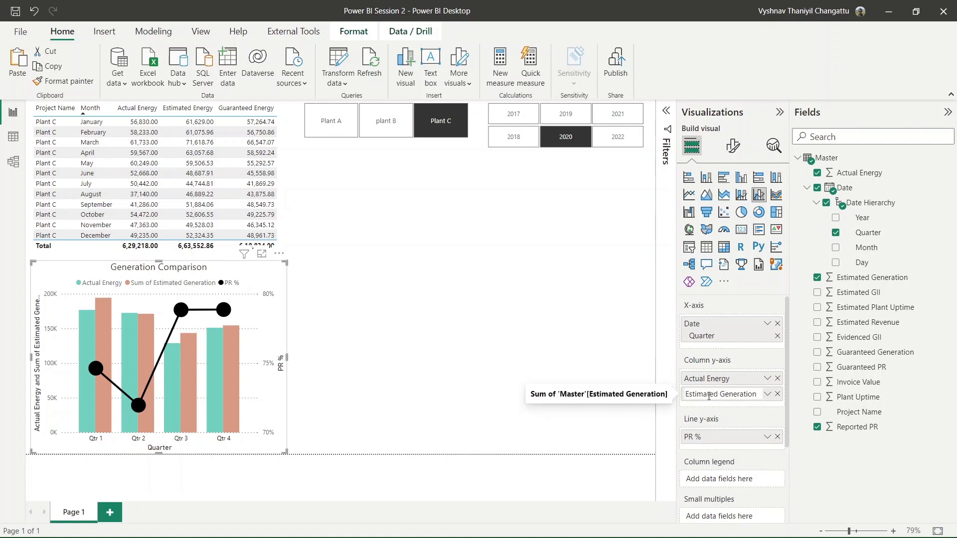
{"action": "key", "text": "Delete"}
{"action": "type", "text": "E"}
{"action": "key", "text": "Return"}
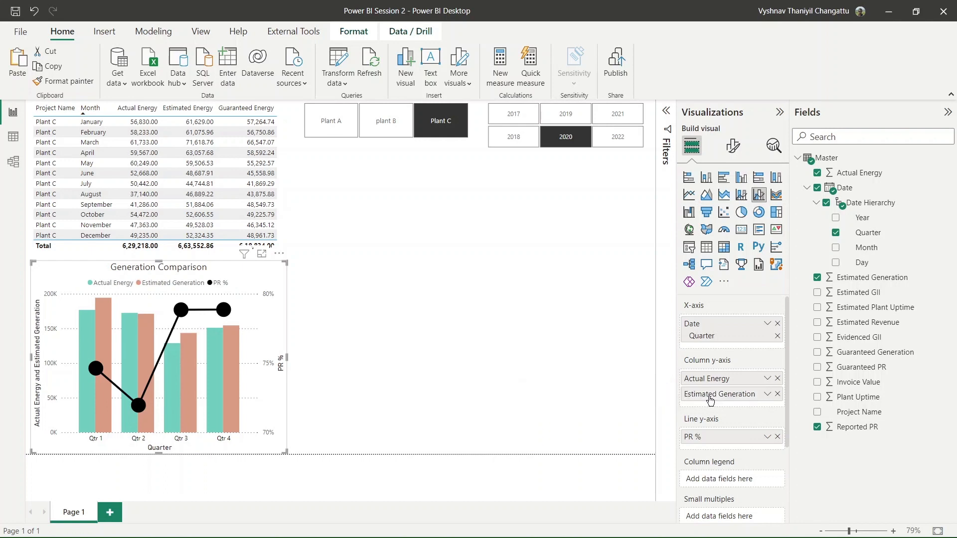
{"action": "left_click", "coordinate": [431, 408]}
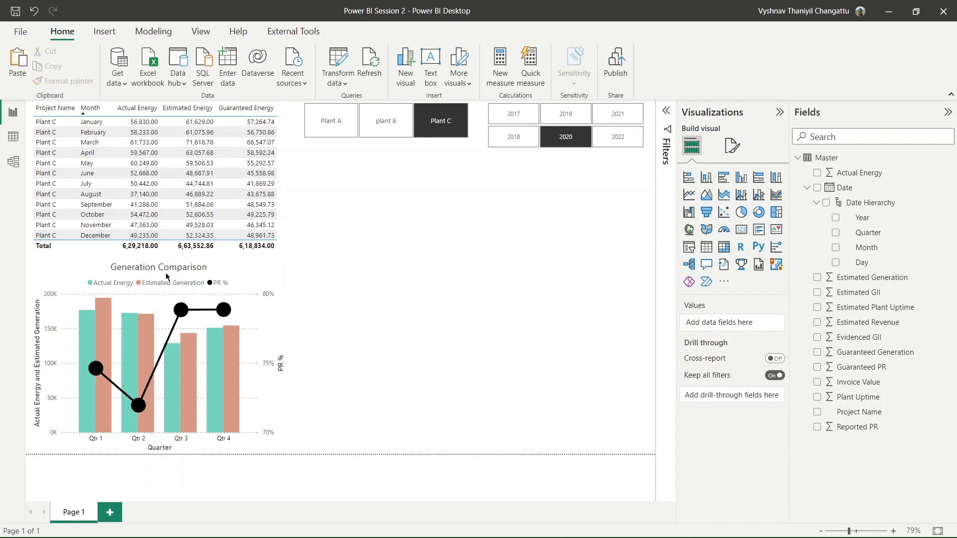
Add Guaranteed PR to the chart's line y-axis and summarize it as Average
{"action": "mouse_move", "coordinate": [192, 358]}
{"action": "left_click", "coordinate": [227, 285]}
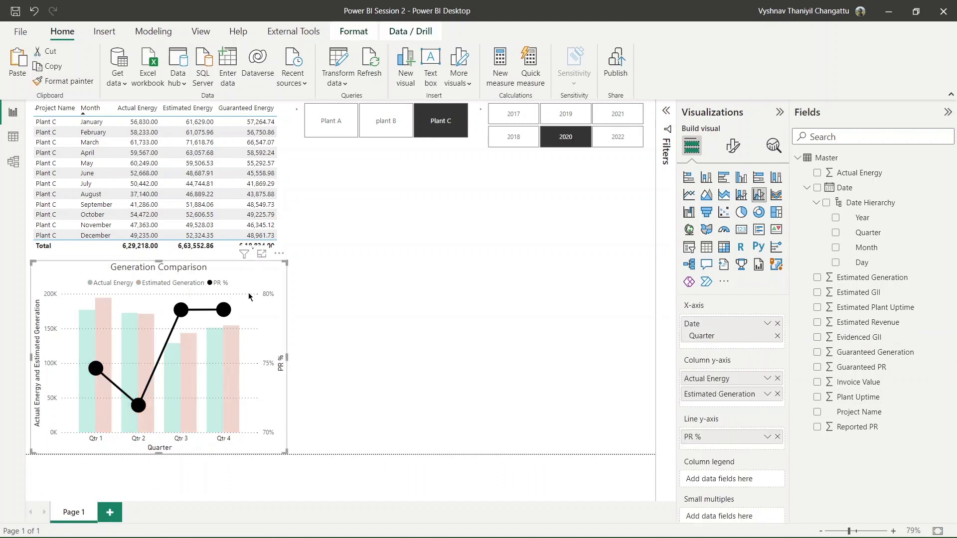
{"action": "left_click_drag", "start_coordinate": [879, 369], "coordinate": [755, 445]}
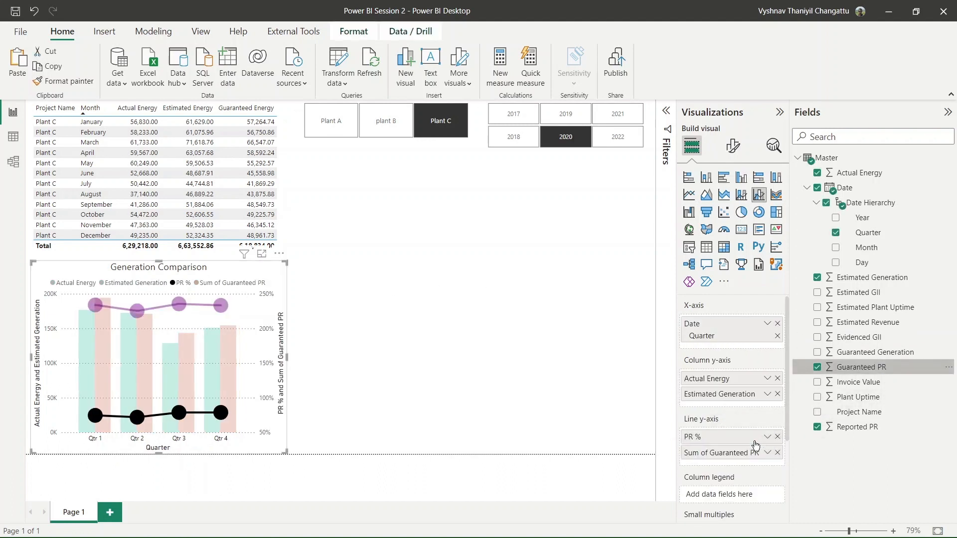
{"action": "left_click", "coordinate": [768, 452]}
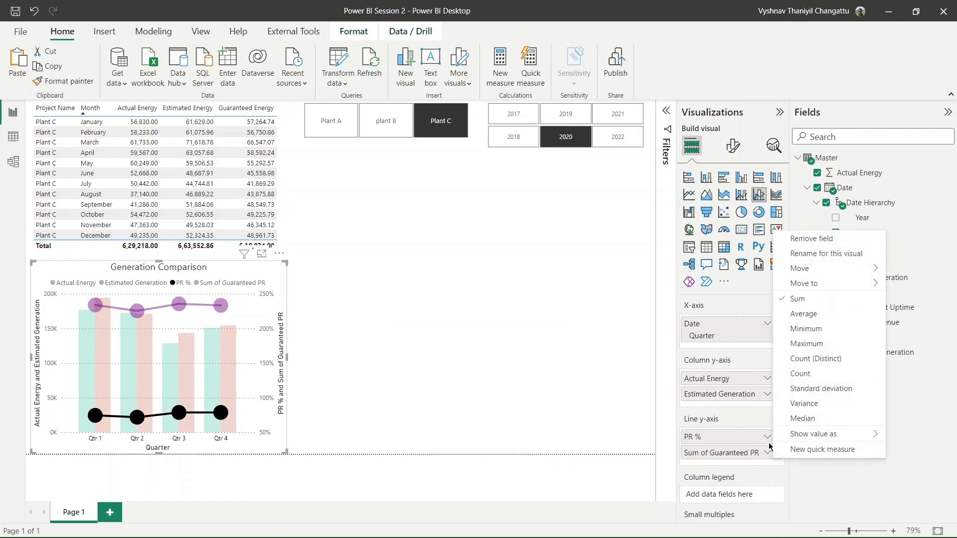
{"action": "left_click", "coordinate": [815, 315]}
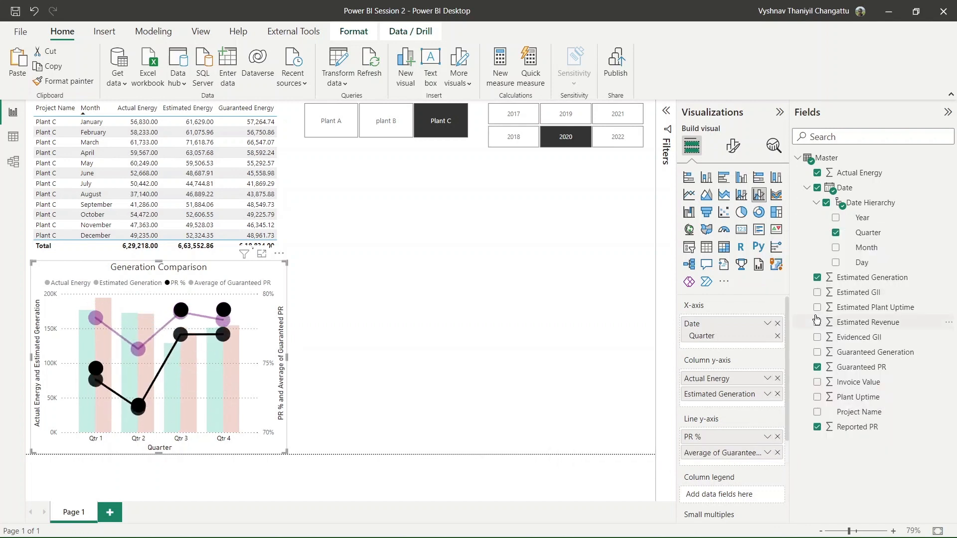
Rename the Average of Guaranteed PR line series to "Guaranteed PR"
{"action": "double_click", "coordinate": [718, 453]}
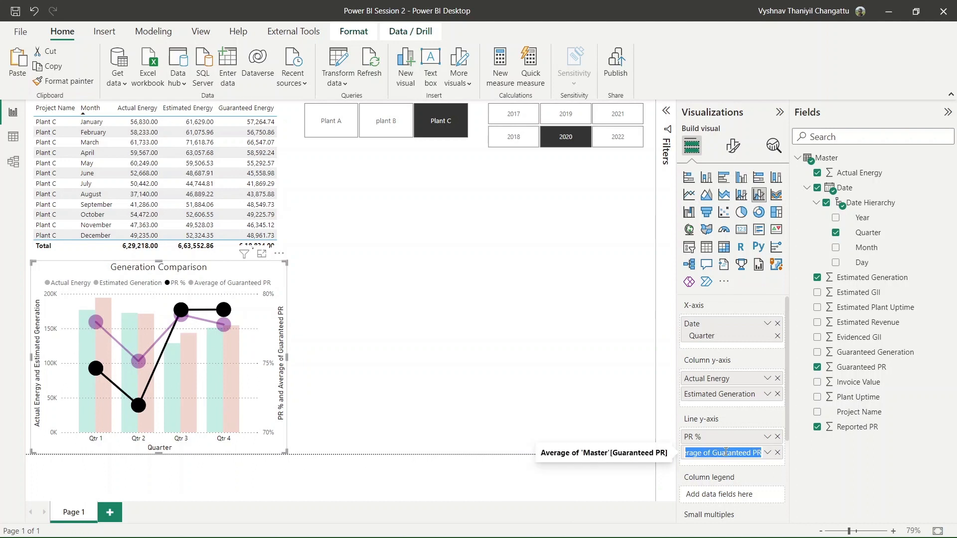
{"action": "left_click", "coordinate": [713, 452]}
{"action": "key", "text": "BackSpace"}
{"action": "key", "text": "BackSpace"}
{"action": "key", "text": "BackSpace"}
{"action": "key", "text": "BackSpace"}
{"action": "key", "text": "BackSpace"}
{"action": "key", "text": "BackSpace"}
{"action": "key", "text": "BackSpace"}
{"action": "key", "text": "BackSpace"}
{"action": "key", "text": "BackSpace"}
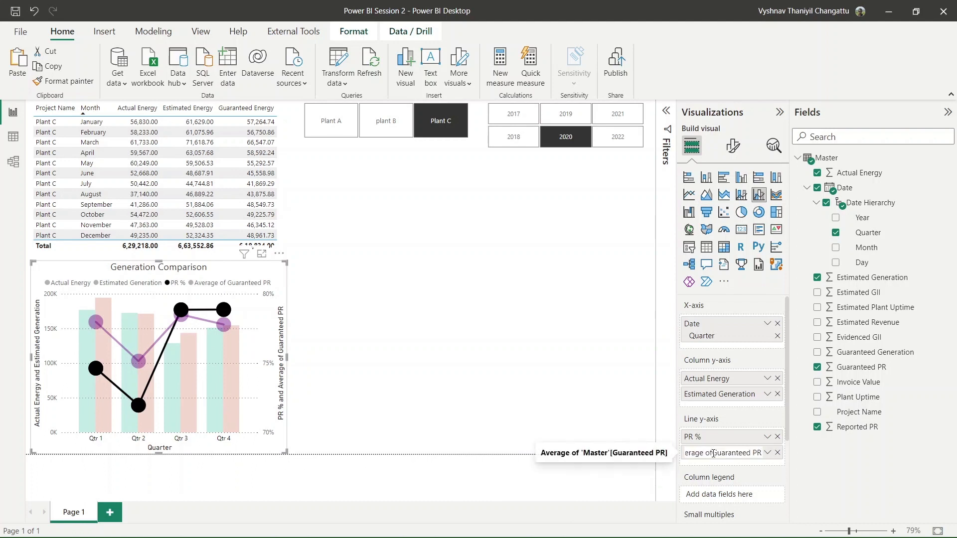
{"action": "key", "text": "BackSpace"}
{"action": "key", "text": "BackSpace"}
{"action": "key", "text": "Return"}
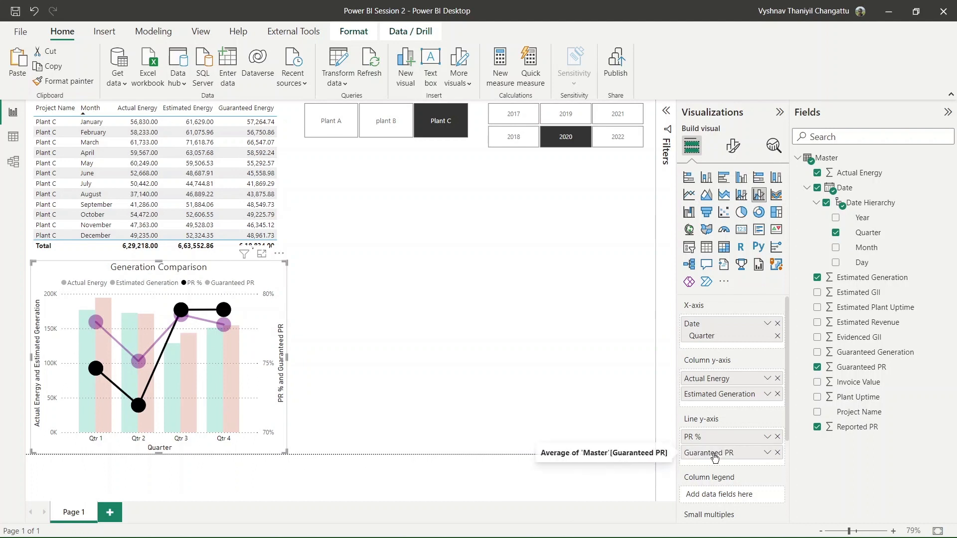
Try to add a % sign to the end of the Guaranteed PR line series name
{"action": "double_click", "coordinate": [742, 452]}
{"action": "left_click", "coordinate": [745, 451]}
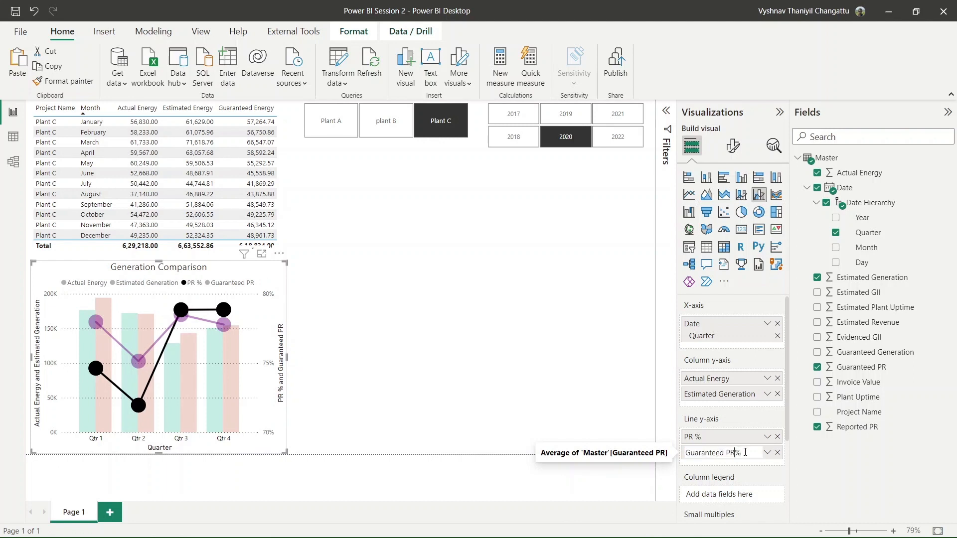
{"action": "left_click", "coordinate": [563, 403]}
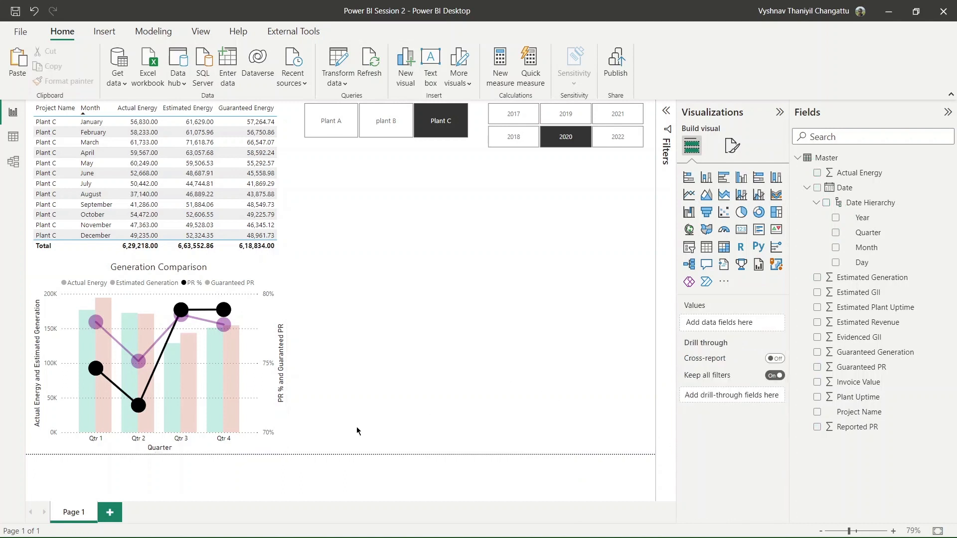
Clear the PR % highlight in the chart and move Estimated Generation above Actual Energy on the column y-axis
{"action": "left_click", "coordinate": [180, 313]}
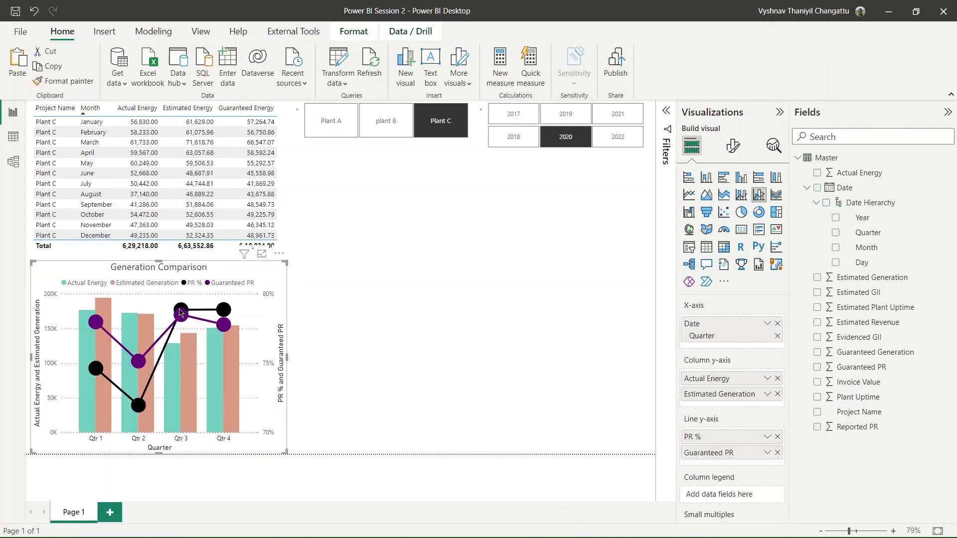
{"action": "left_click", "coordinate": [380, 397]}
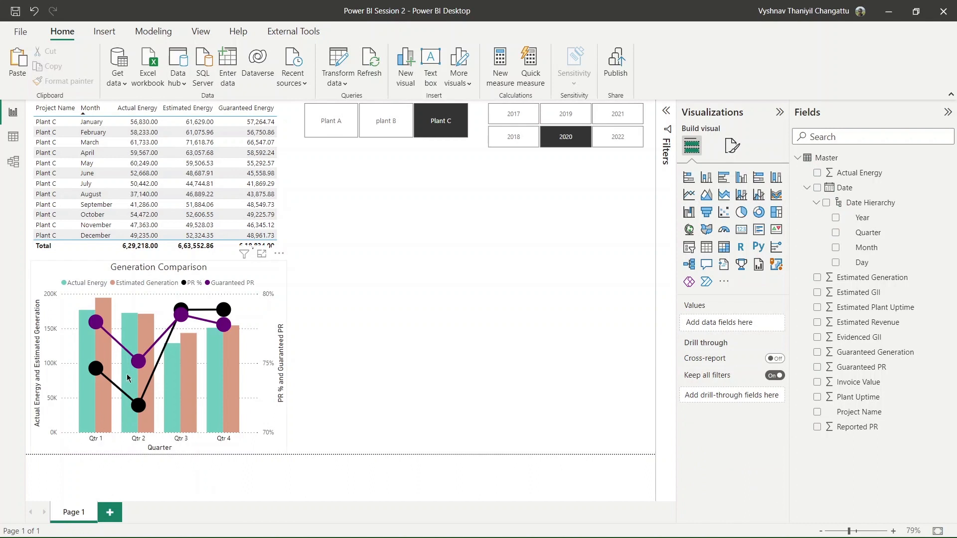
{"action": "mouse_move", "coordinate": [236, 372]}
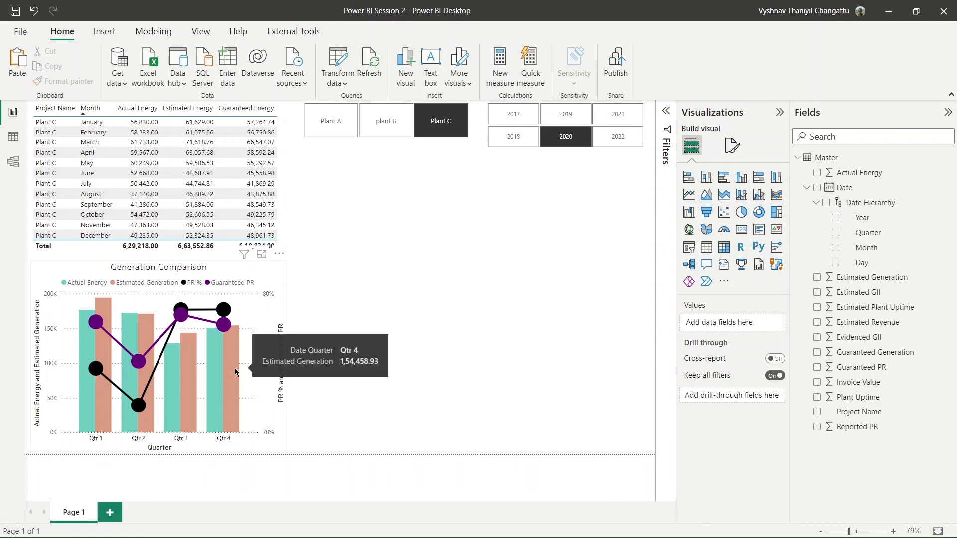
{"action": "left_click", "coordinate": [267, 421]}
{"action": "mouse_move", "coordinate": [705, 393]}
{"action": "left_mouse_down"}
{"action": "mouse_move", "coordinate": [648, 393]}
{"action": "mouse_move", "coordinate": [710, 379]}
{"action": "left_mouse_up"}
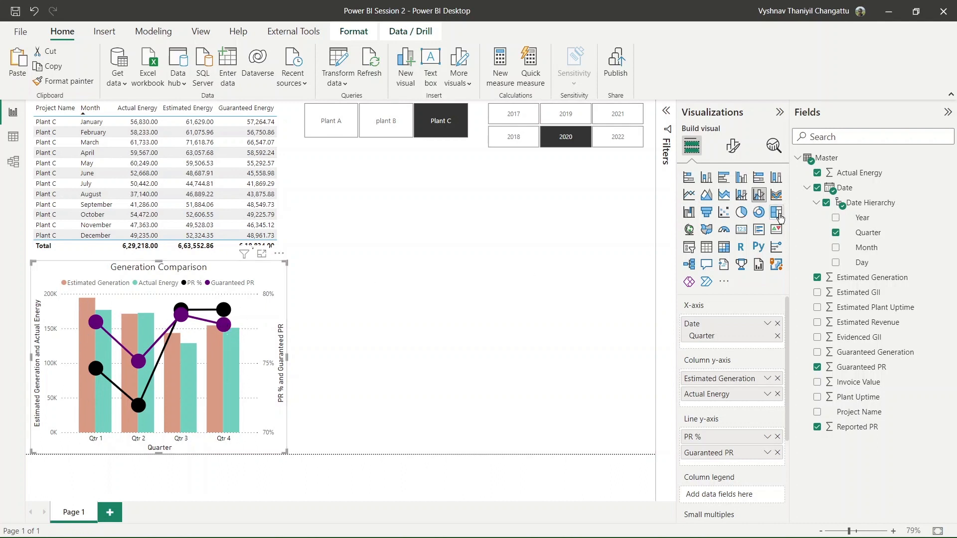
Turn on data labels for the Generation Comparison chart
{"action": "left_click", "coordinate": [733, 150]}
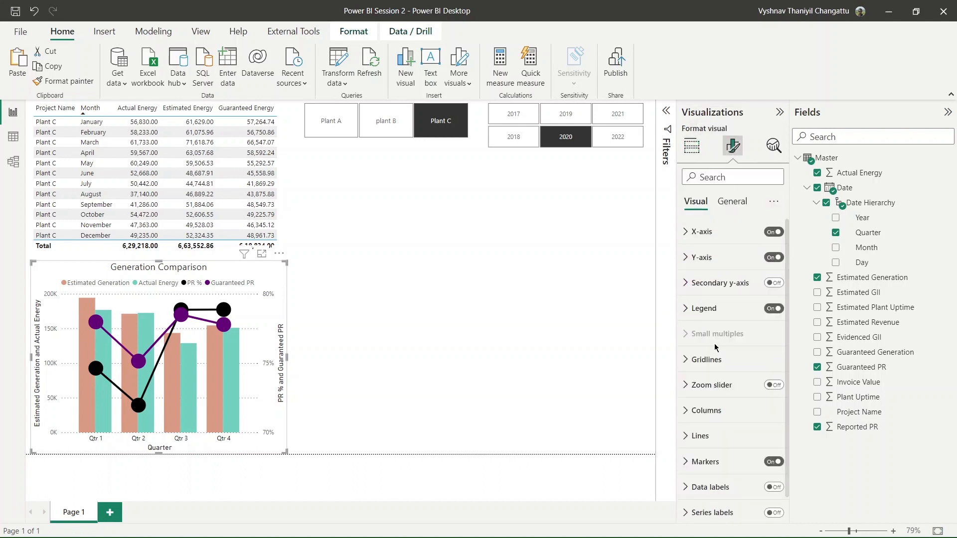
{"action": "scroll", "coordinate": [710, 476], "scroll_direction": "down", "scroll_amount": 1}
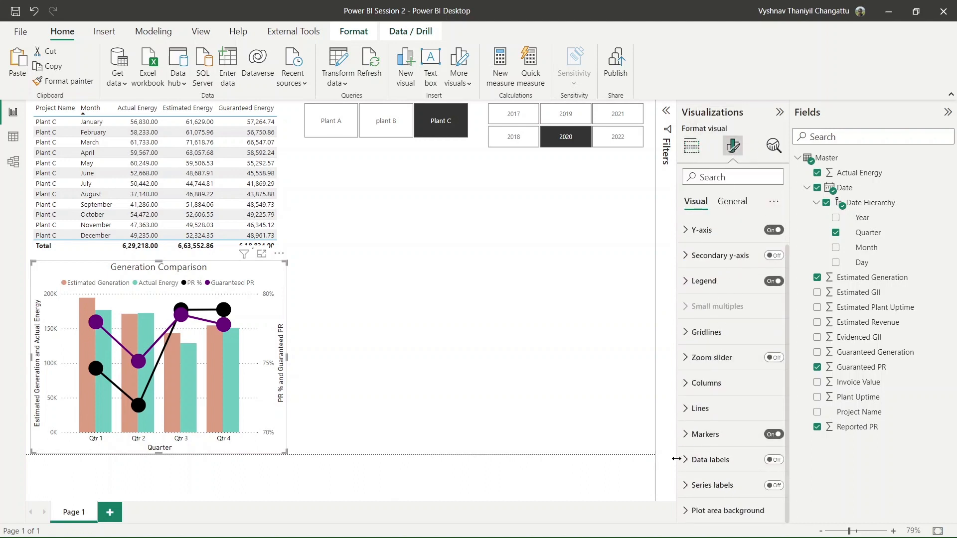
{"action": "left_click", "coordinate": [772, 460]}
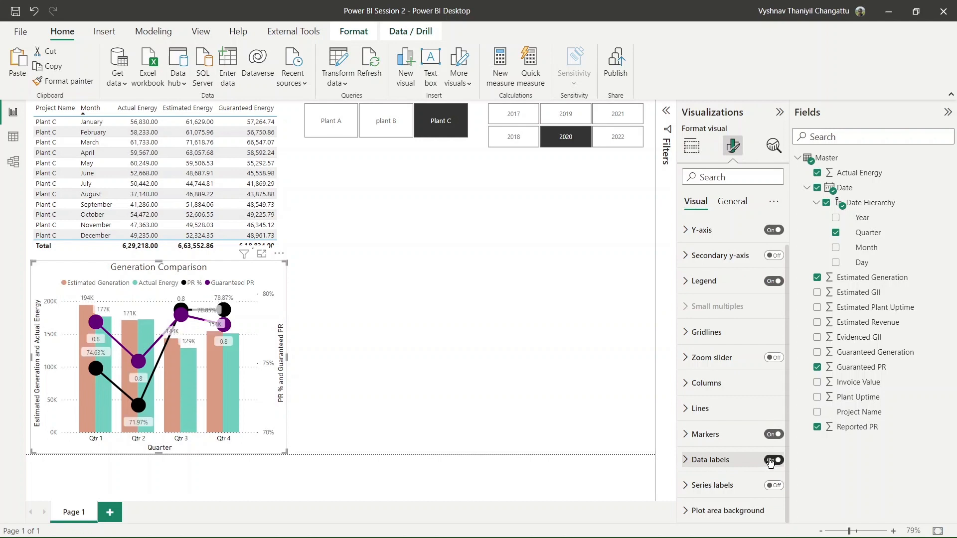
Try Thousands as the display units of the data label values, and set them to Millions
{"action": "left_click", "coordinate": [684, 459]}
{"action": "scroll", "coordinate": [687, 456], "scroll_direction": "down", "scroll_amount": 5}
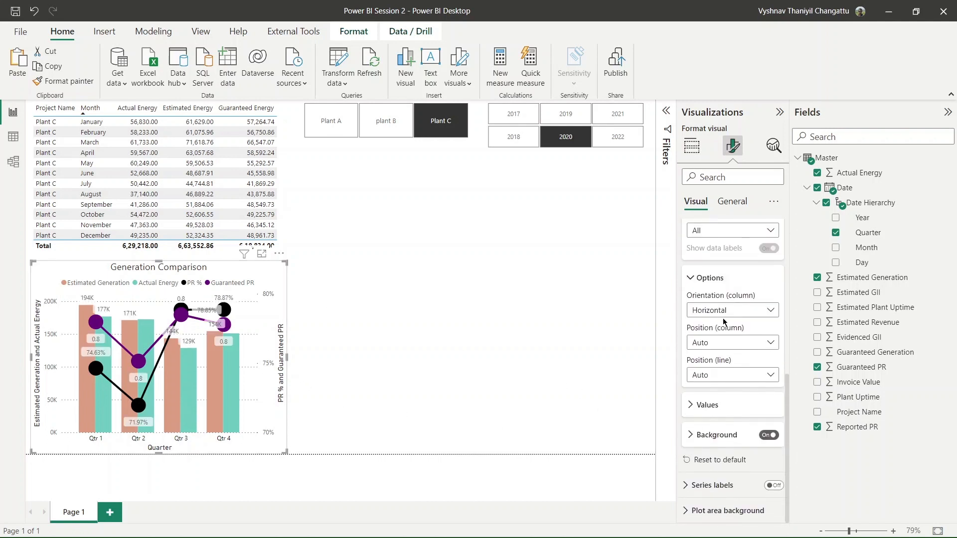
{"action": "left_click", "coordinate": [726, 404]}
{"action": "scroll", "coordinate": [725, 394], "scroll_direction": "down", "scroll_amount": 3}
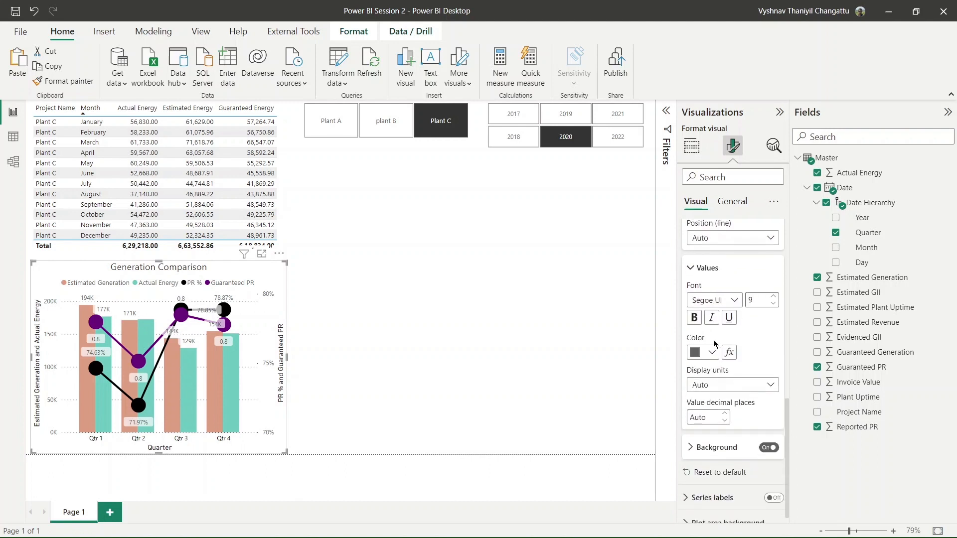
{"action": "left_click", "coordinate": [724, 386]}
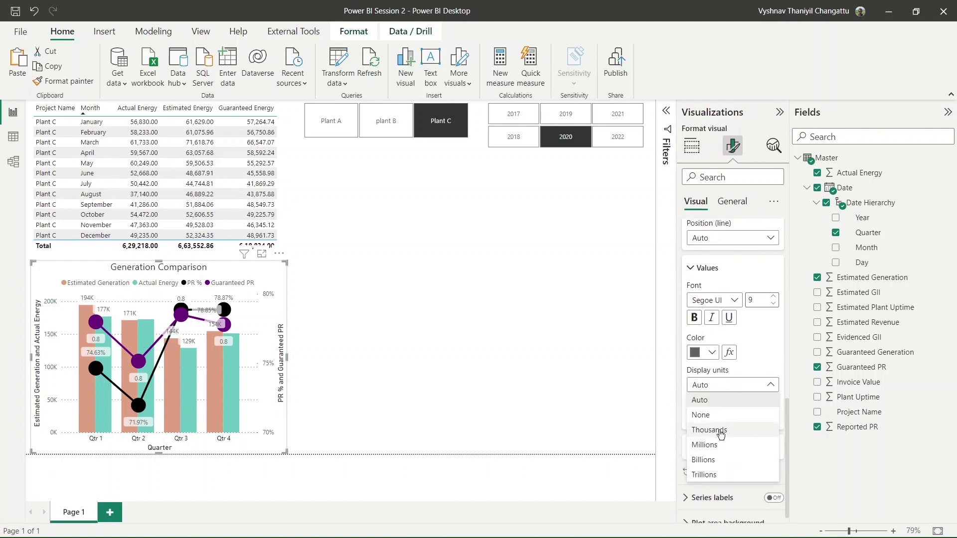
{"action": "left_click", "coordinate": [720, 431]}
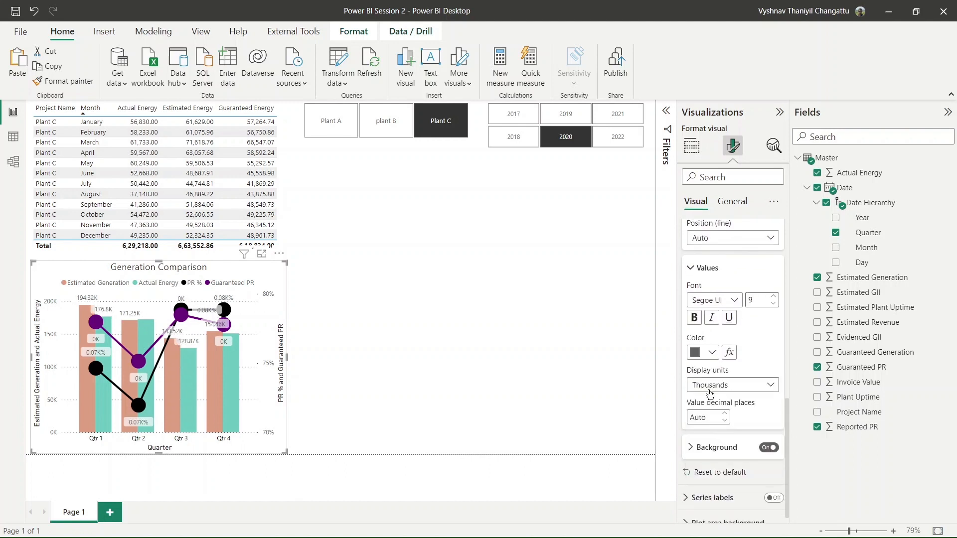
{"action": "left_click", "coordinate": [710, 393]}
{"action": "left_click", "coordinate": [716, 442]}
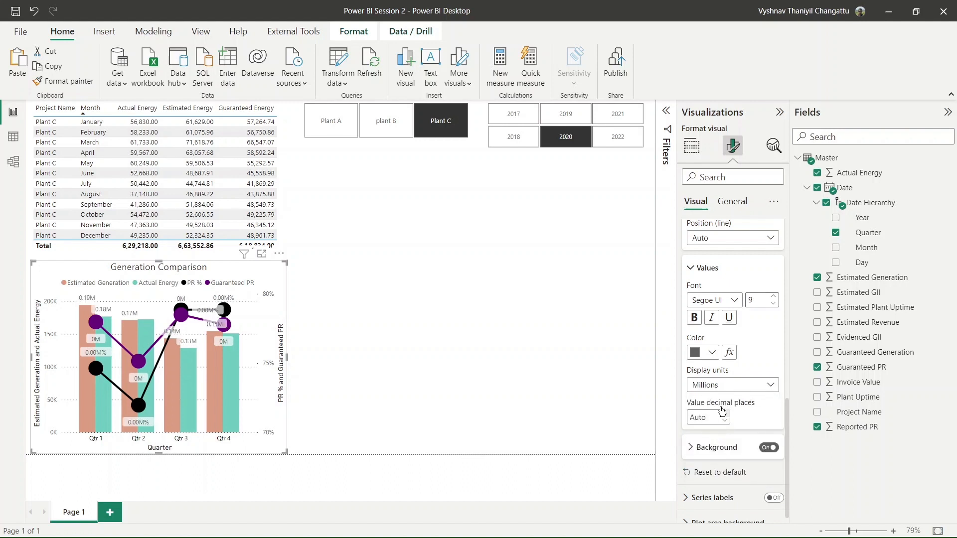
Set the data label values to Thousands as display units with 0 decimal places
{"action": "left_click", "coordinate": [722, 388]}
{"action": "left_click", "coordinate": [721, 430]}
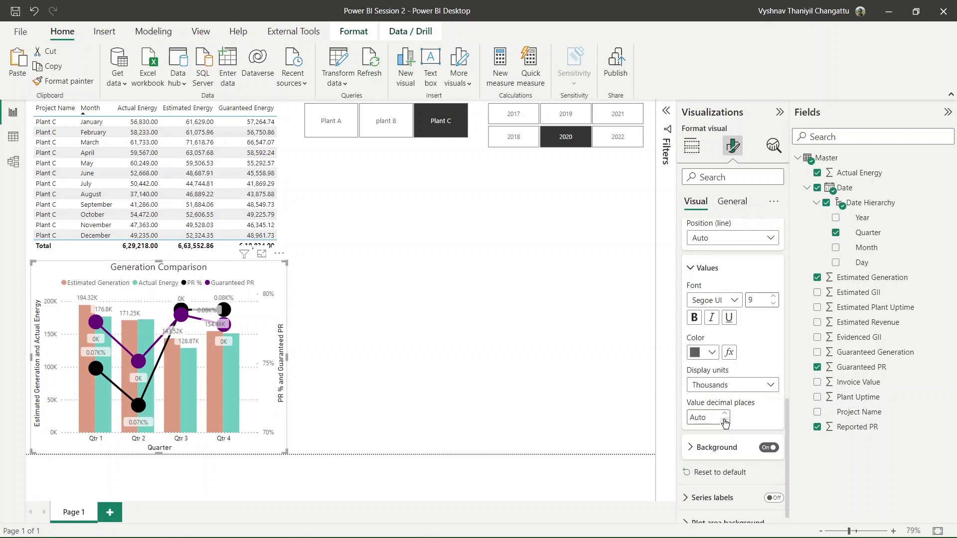
{"action": "left_click", "coordinate": [710, 417]}
{"action": "type", "text": "0"}
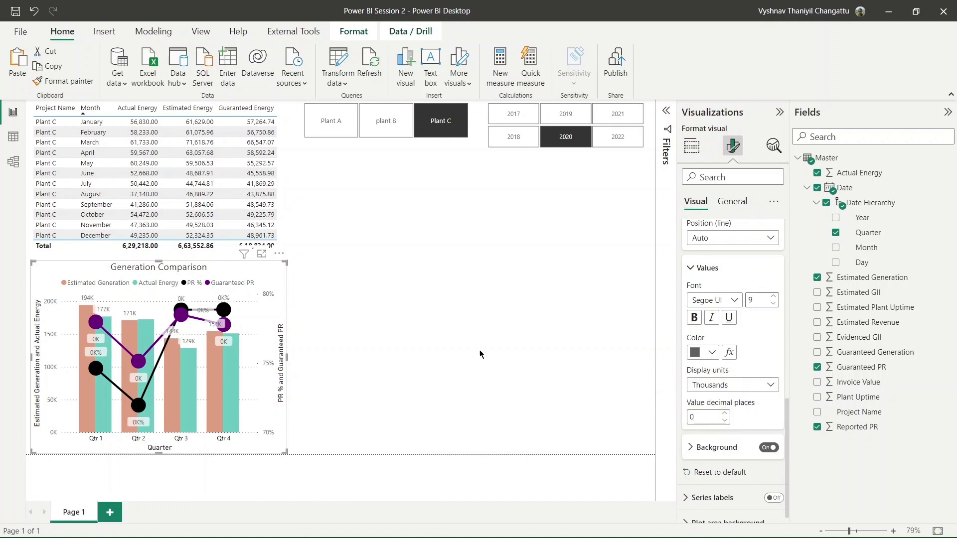
Widen the Generation Comparison chart so its columns and labels have more room
{"action": "left_click_drag", "start_coordinate": [285, 453], "coordinate": [349, 453]}
{"action": "left_click", "coordinate": [363, 447]}
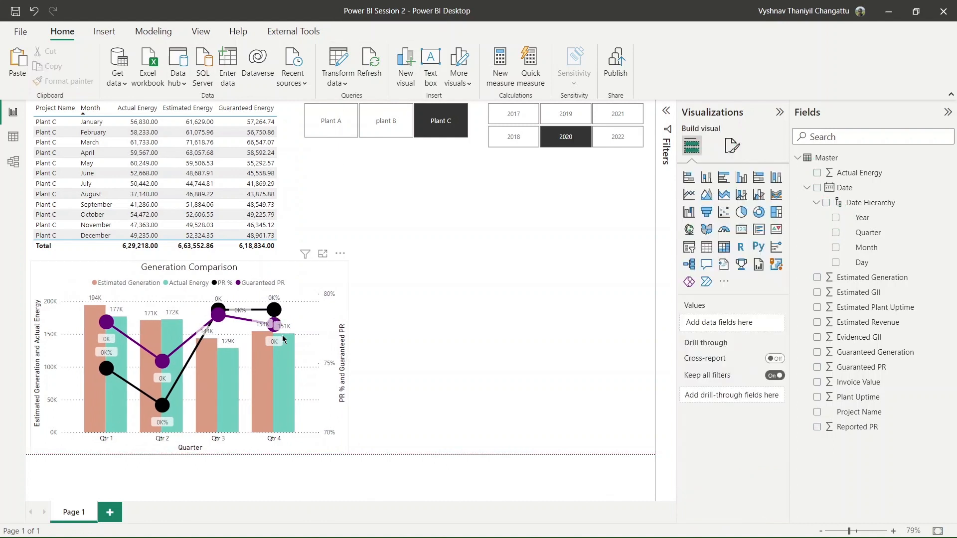
Set the display units of the Generation Comparison chart's data label values to Auto
{"action": "left_click", "coordinate": [327, 431]}
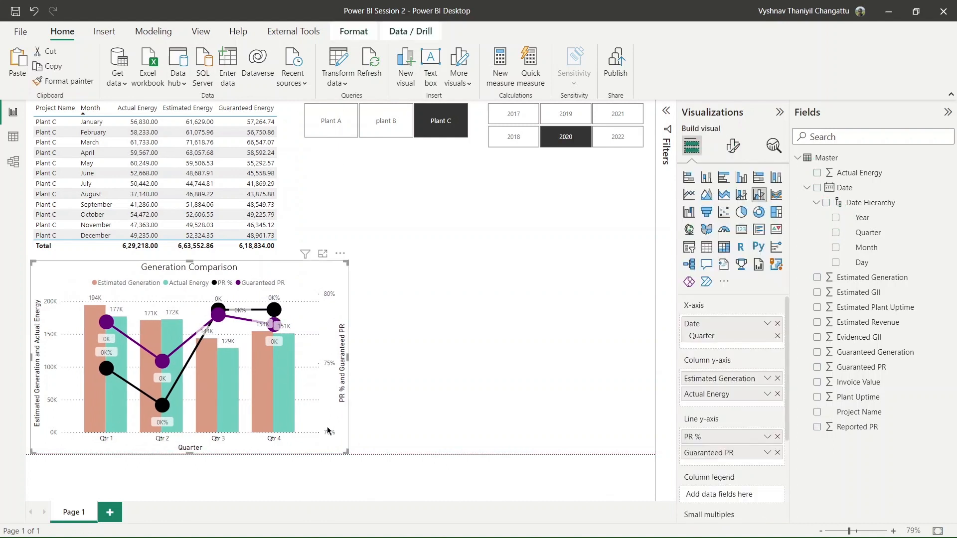
{"action": "left_click", "coordinate": [732, 146]}
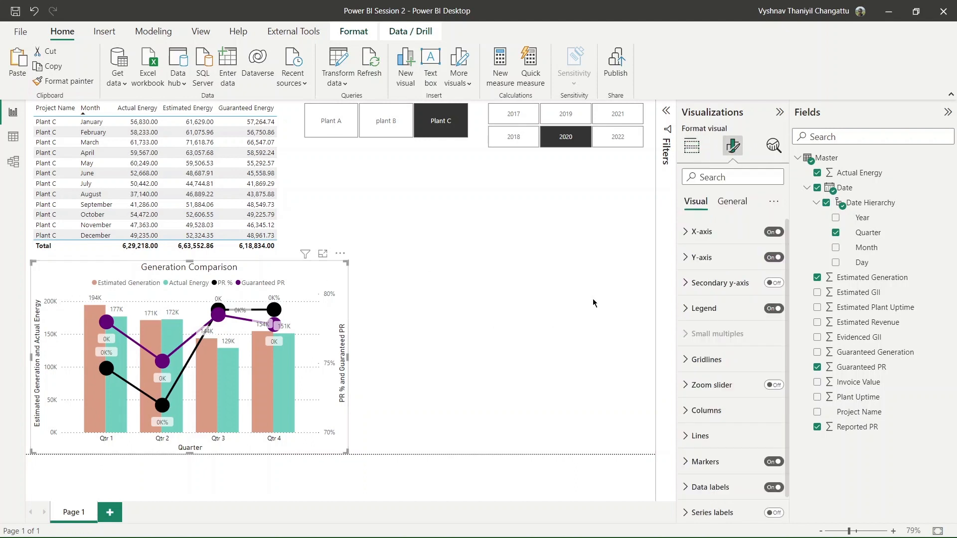
{"action": "scroll", "coordinate": [732, 434], "scroll_direction": "down", "scroll_amount": 1}
{"action": "left_click", "coordinate": [725, 459]}
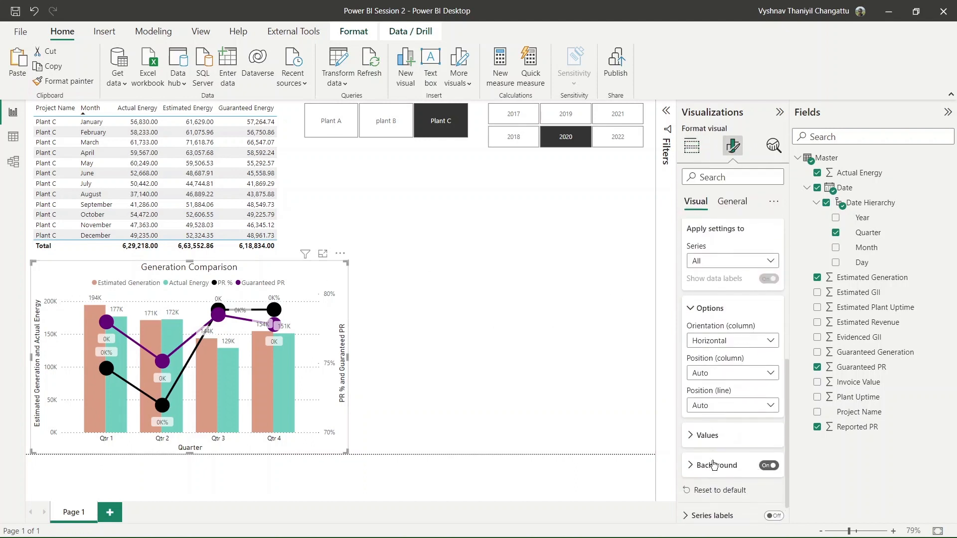
{"action": "scroll", "coordinate": [720, 439], "scroll_direction": "down", "scroll_amount": 1}
{"action": "left_click", "coordinate": [706, 417]}
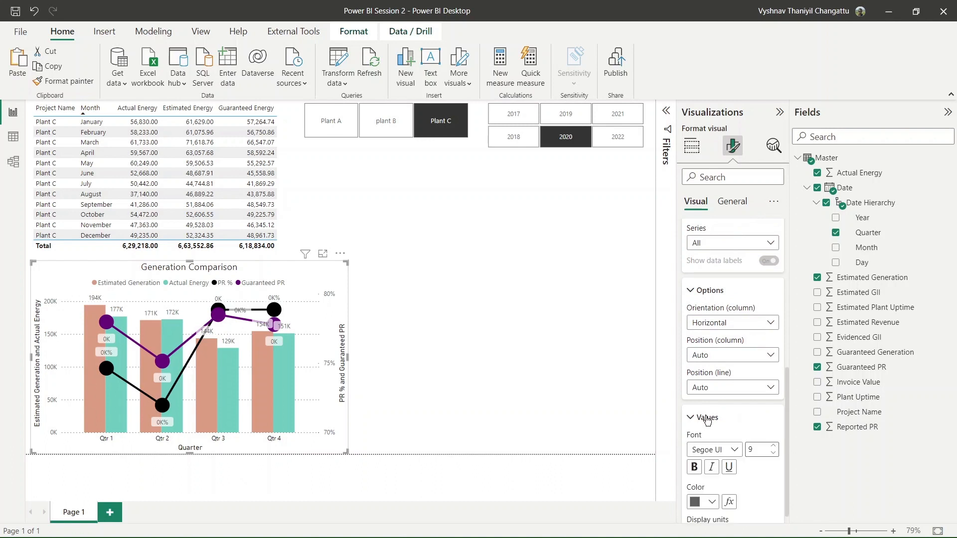
{"action": "scroll", "coordinate": [708, 420], "scroll_direction": "down", "scroll_amount": 3}
{"action": "left_click", "coordinate": [717, 372]}
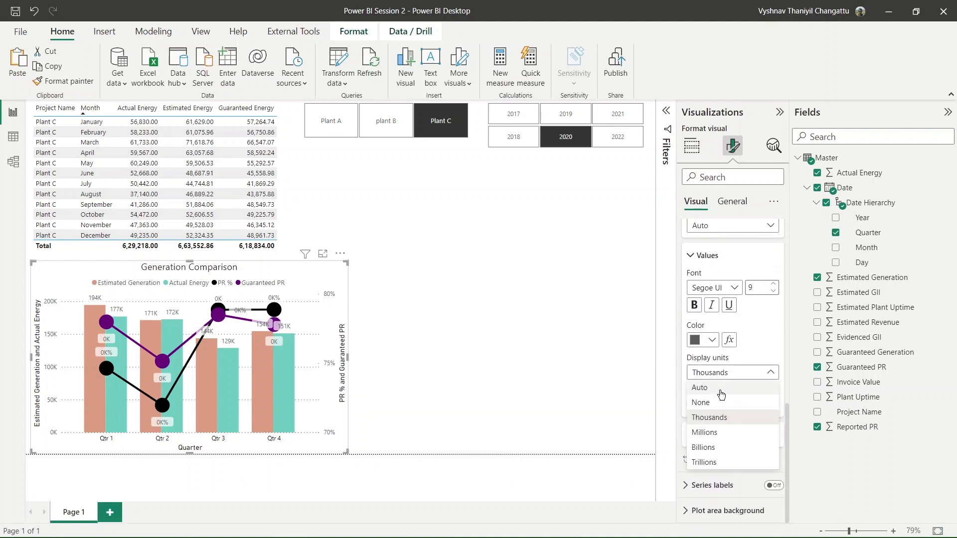
{"action": "left_click", "coordinate": [718, 388]}
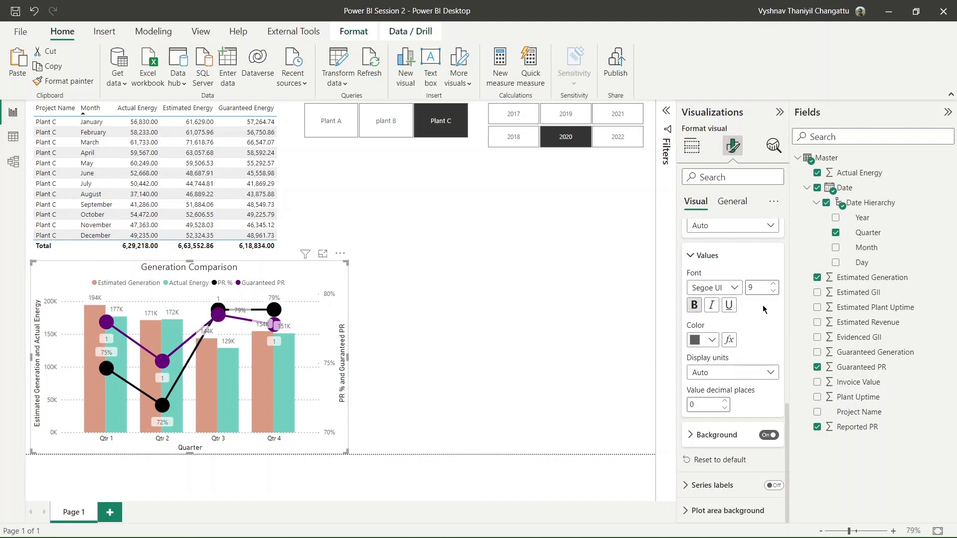
Format the Guaranteed PR column as a percentage
{"action": "left_click", "coordinate": [873, 372]}
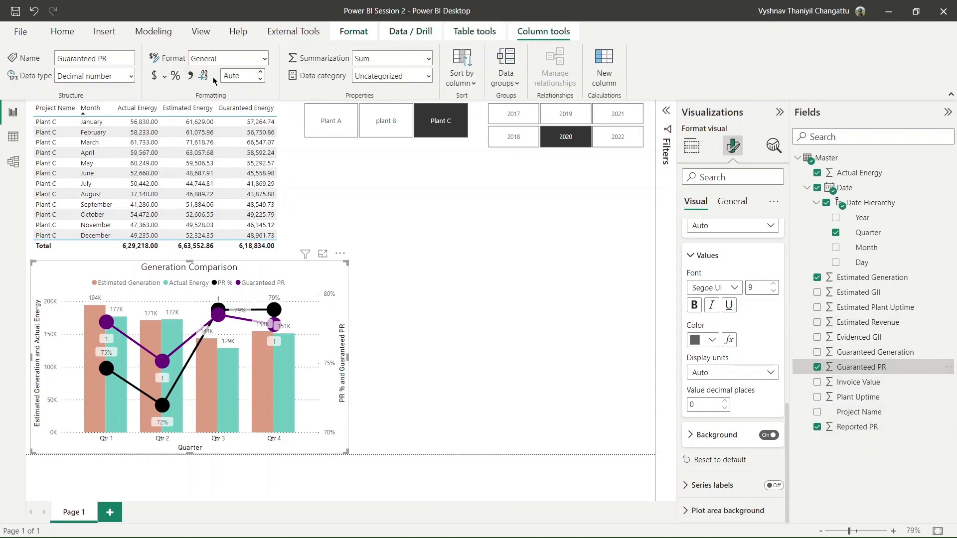
{"action": "left_click", "coordinate": [175, 76]}
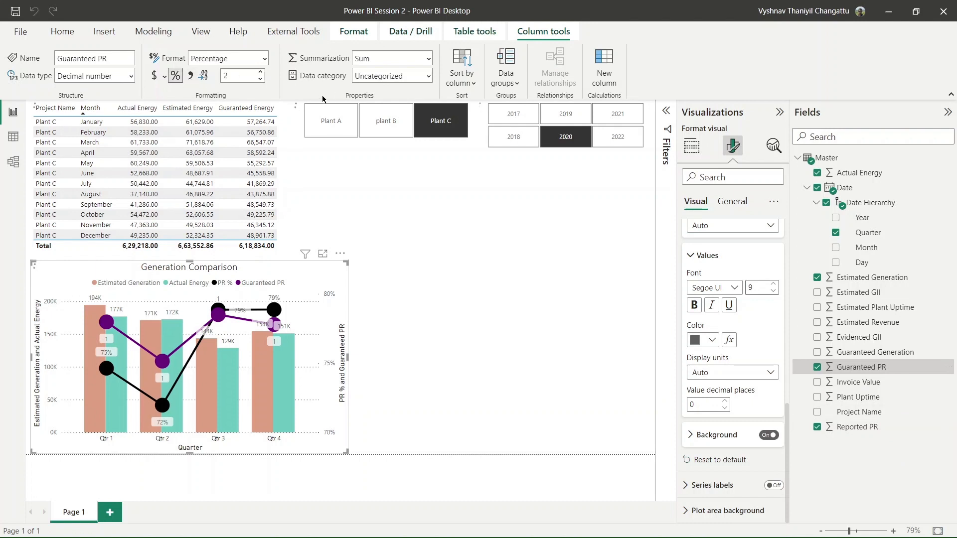
{"action": "left_click", "coordinate": [527, 345]}
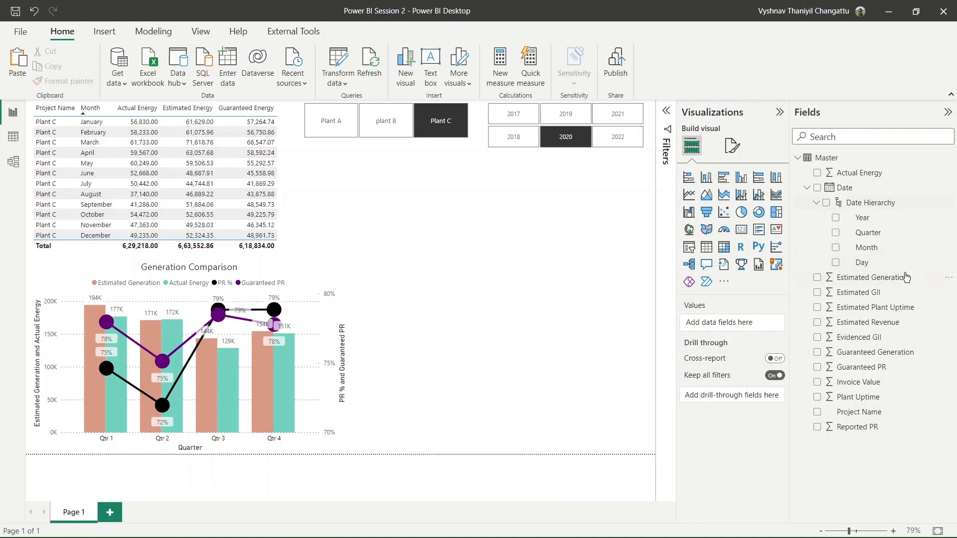
Insert a gauge with Evidenced GII as value and Estimated GII as maximum value, and fit it in below the slicers
{"action": "left_click", "coordinate": [722, 230]}
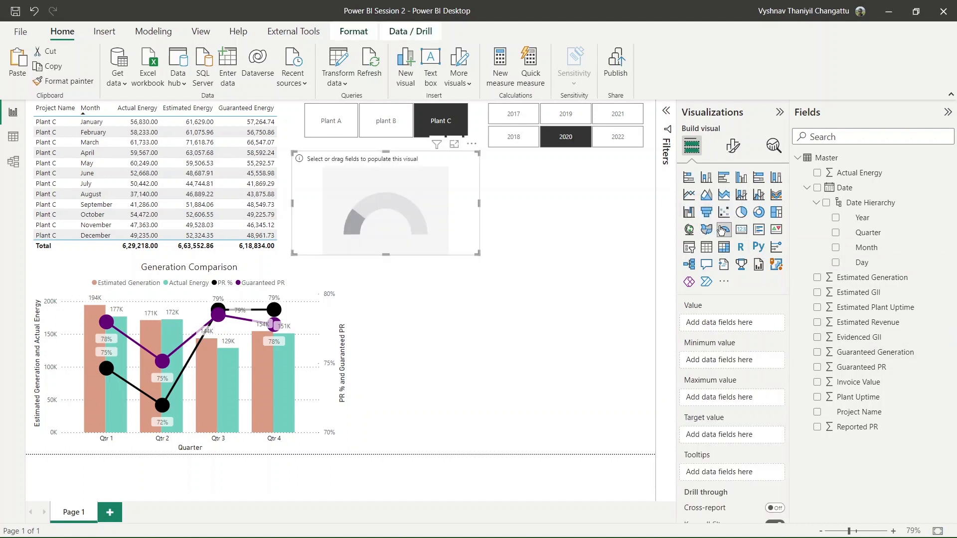
{"action": "left_click_drag", "start_coordinate": [387, 198], "coordinate": [496, 251]}
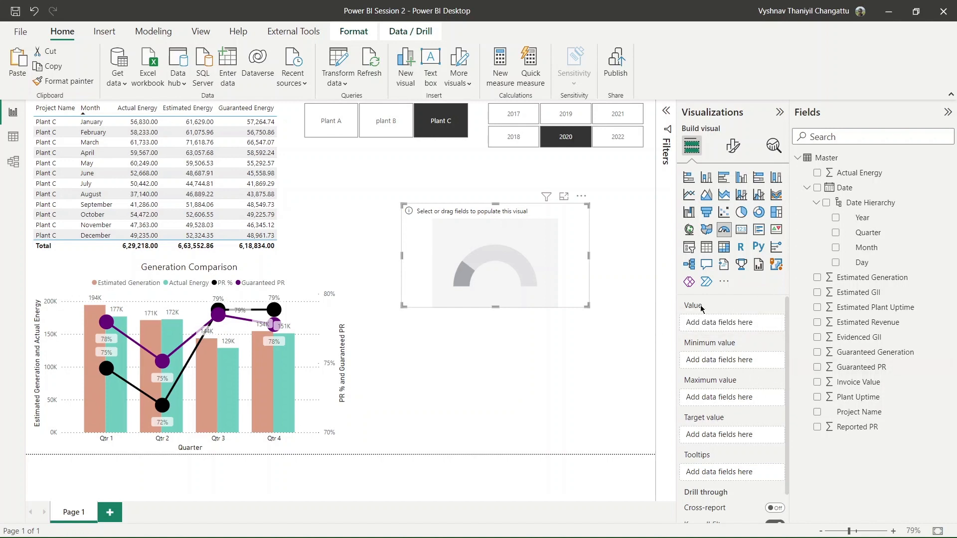
{"action": "left_click_drag", "start_coordinate": [866, 337], "coordinate": [748, 327]}
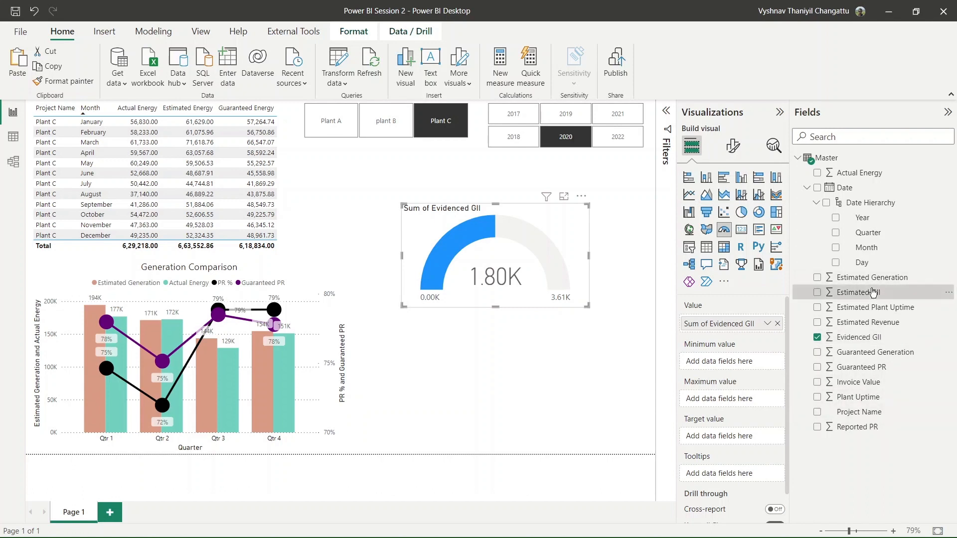
{"action": "left_click_drag", "start_coordinate": [872, 292], "coordinate": [739, 397]}
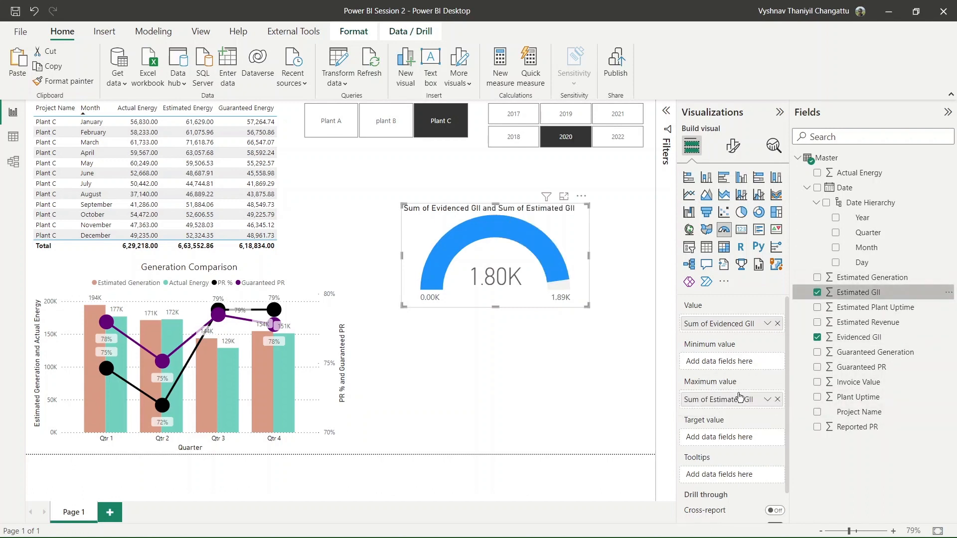
{"action": "left_click_drag", "start_coordinate": [506, 304], "coordinate": [474, 263]}
{"action": "left_click_drag", "start_coordinate": [554, 262], "coordinate": [575, 247]}
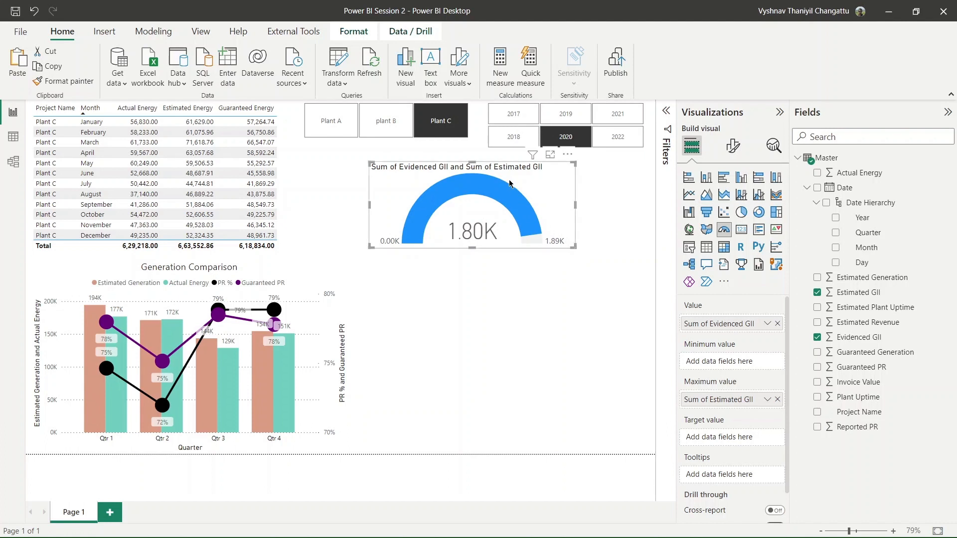
Copy the Generation Comparison chart's formatting onto the gauge with the format painter
{"action": "mouse_move", "coordinate": [420, 228]}
{"action": "left_click", "coordinate": [328, 286]}
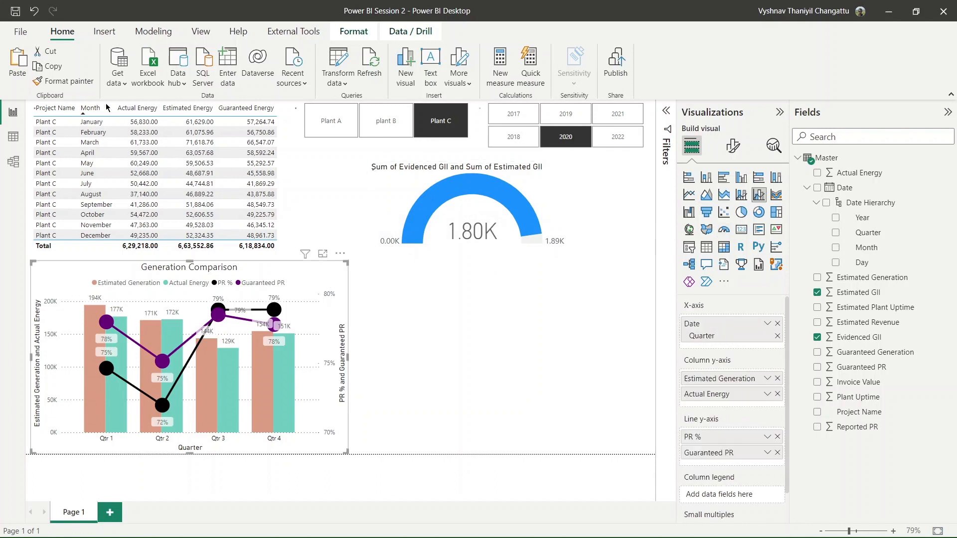
{"action": "left_click", "coordinate": [64, 80]}
{"action": "left_click", "coordinate": [422, 194]}
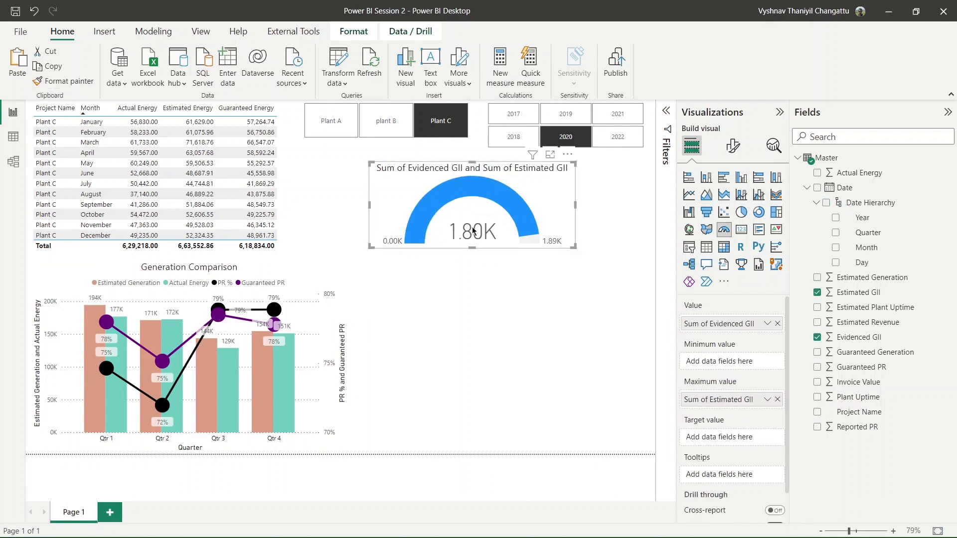
Set the gauge's title to "Actual Irradiation Vs Estimated" and move the gauge beneath the plant slicer
{"action": "left_click", "coordinate": [737, 146]}
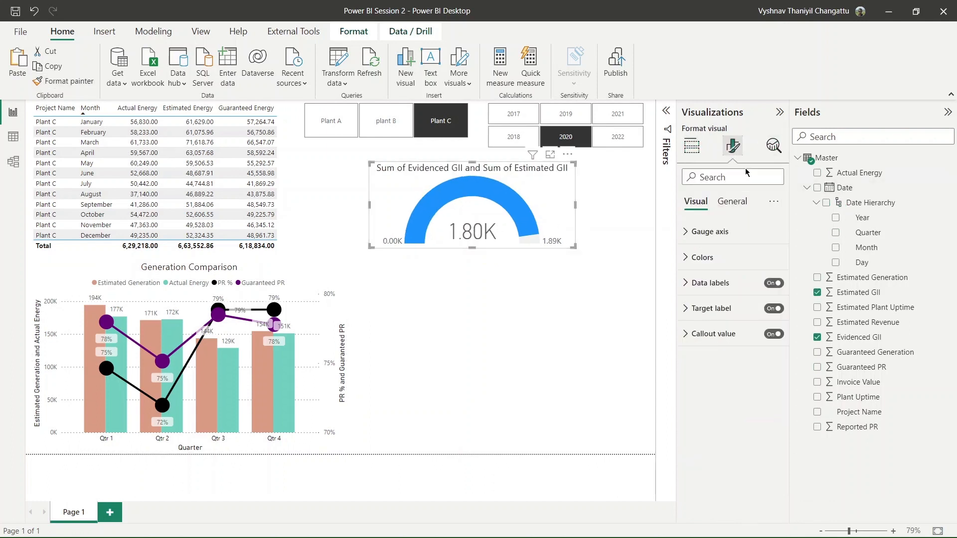
{"action": "left_click", "coordinate": [733, 202]}
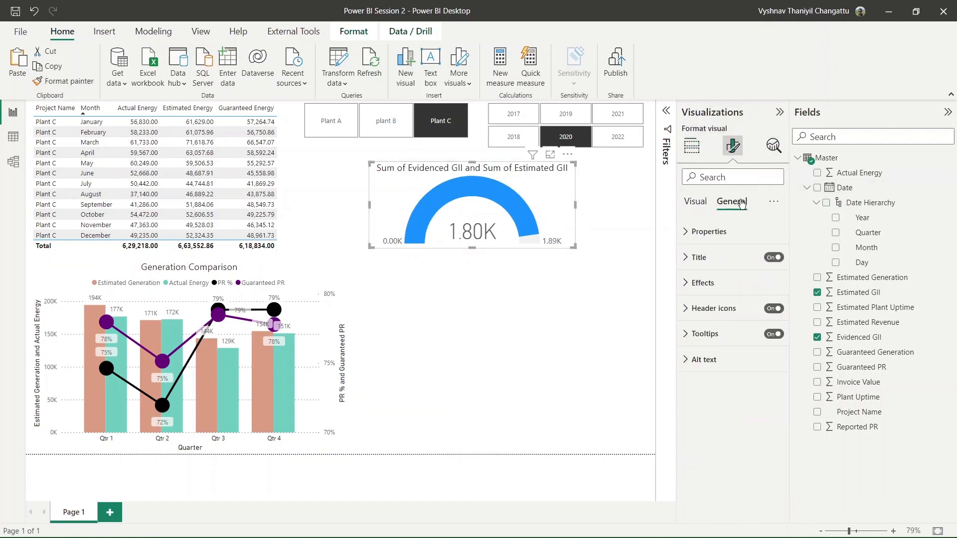
{"action": "left_click", "coordinate": [699, 257]}
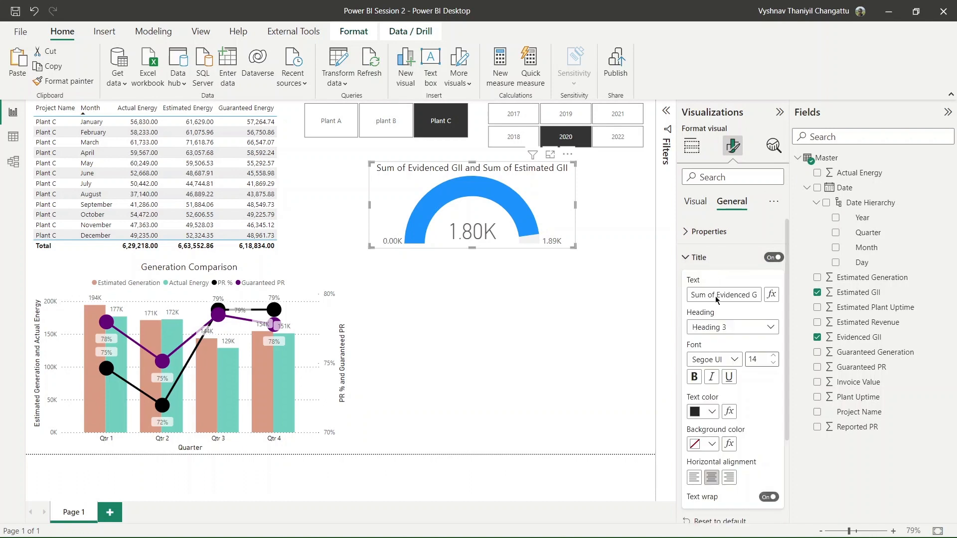
{"action": "triple_click", "coordinate": [750, 296]}
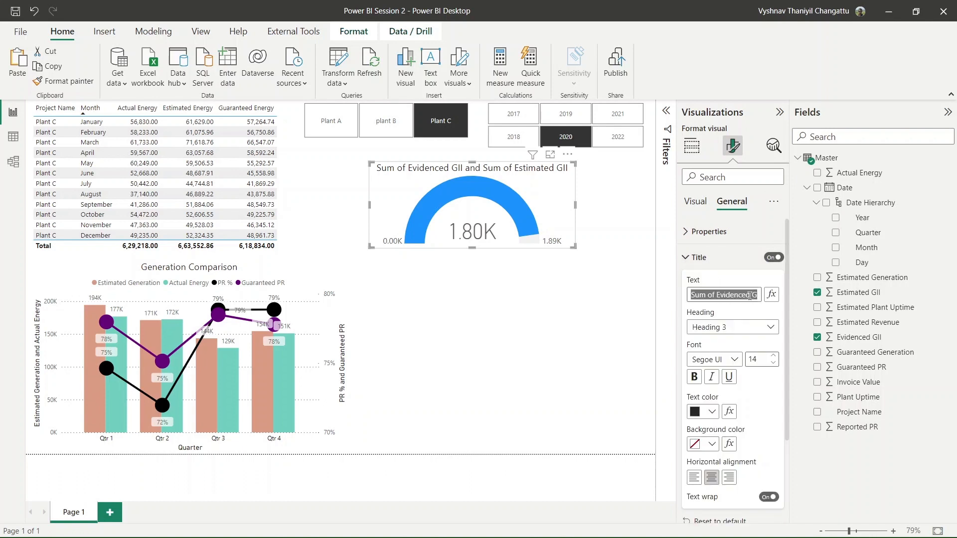
{"action": "type", "text": "Actual Irradia"}
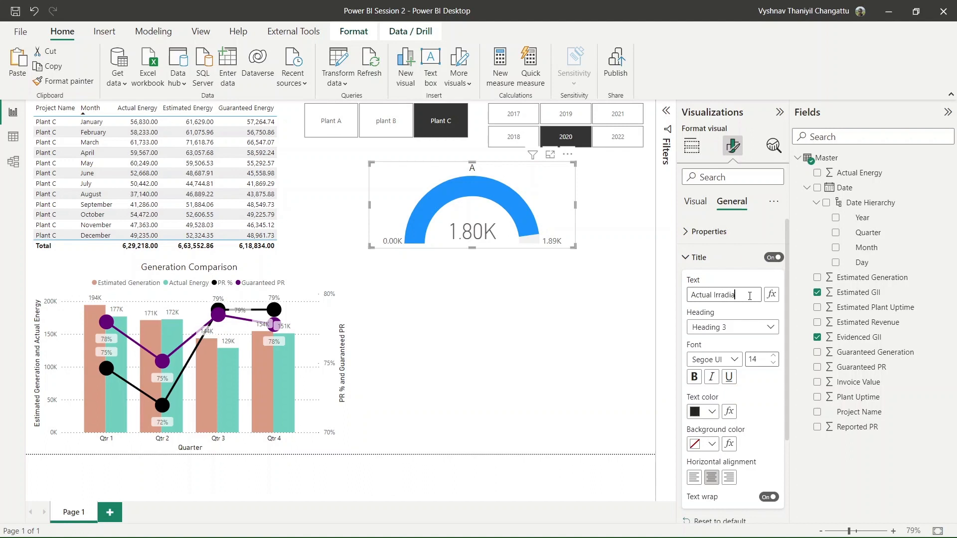
{"action": "type", "text": "tion Vs Estim"}
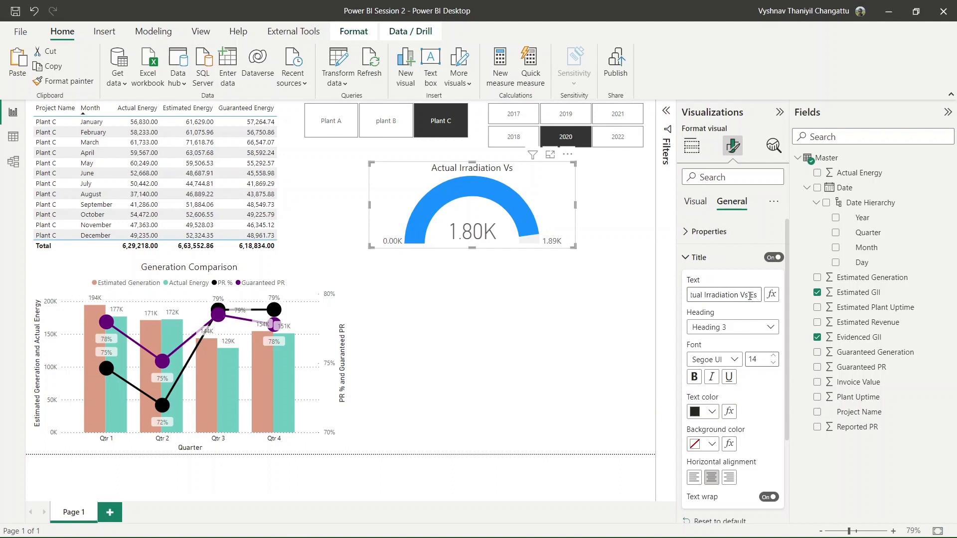
{"action": "type", "text": "ated"}
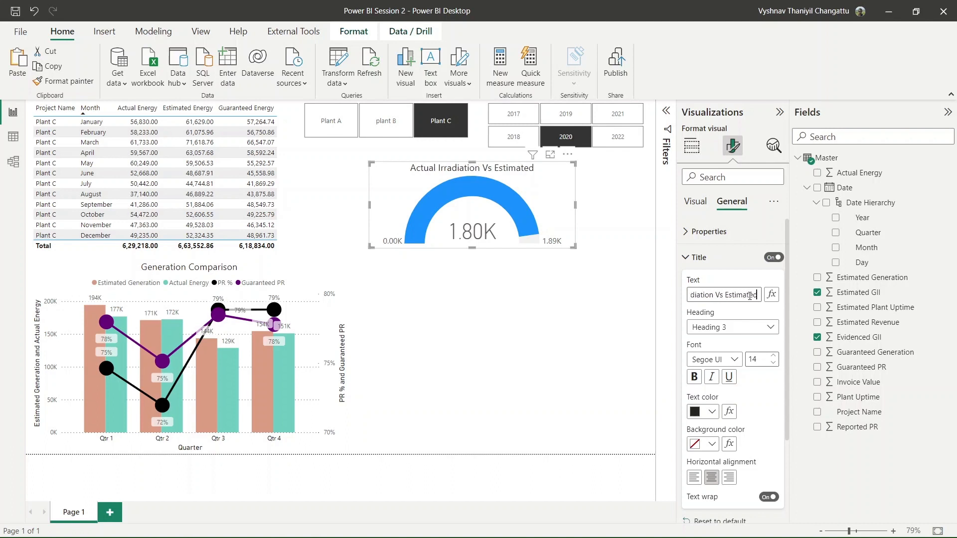
{"action": "left_click", "coordinate": [450, 280]}
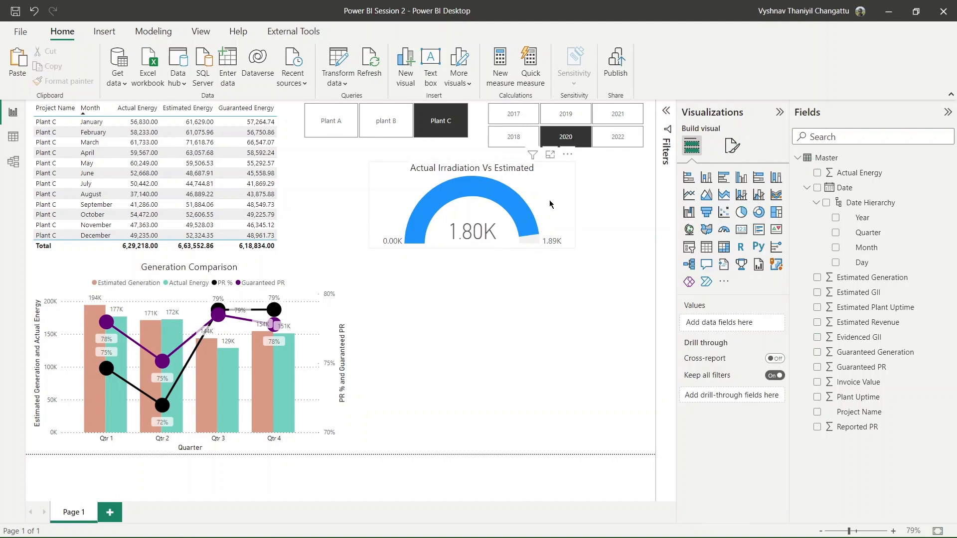
{"action": "left_click_drag", "start_coordinate": [549, 204], "coordinate": [459, 193]}
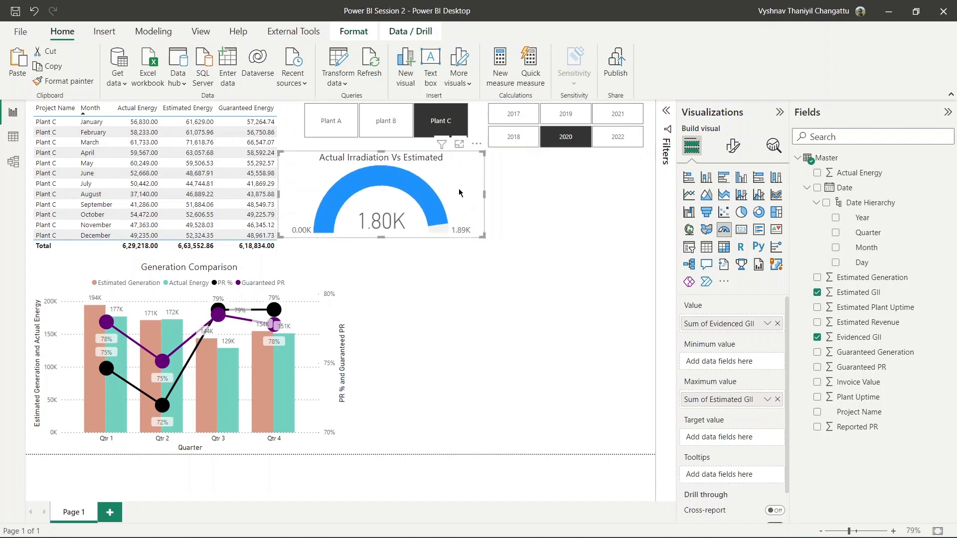
Switch the 2017 year filter on and off repeatedly to examine how the gauge and chart respond
{"action": "left_click", "coordinate": [507, 117]}
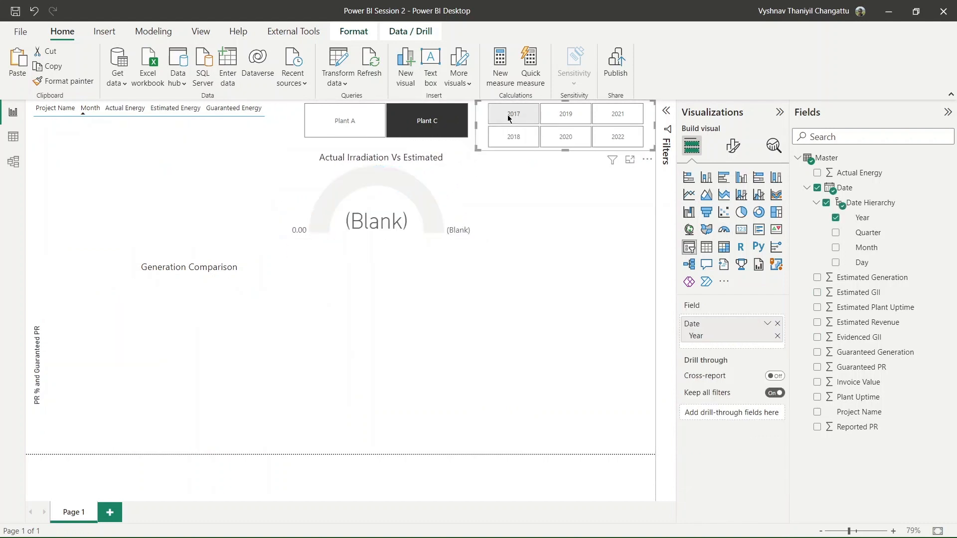
{"action": "left_click", "coordinate": [508, 117]}
{"action": "left_click", "coordinate": [508, 117]}
{"action": "left_click", "coordinate": [508, 118]}
{"action": "left_click", "coordinate": [508, 118]}
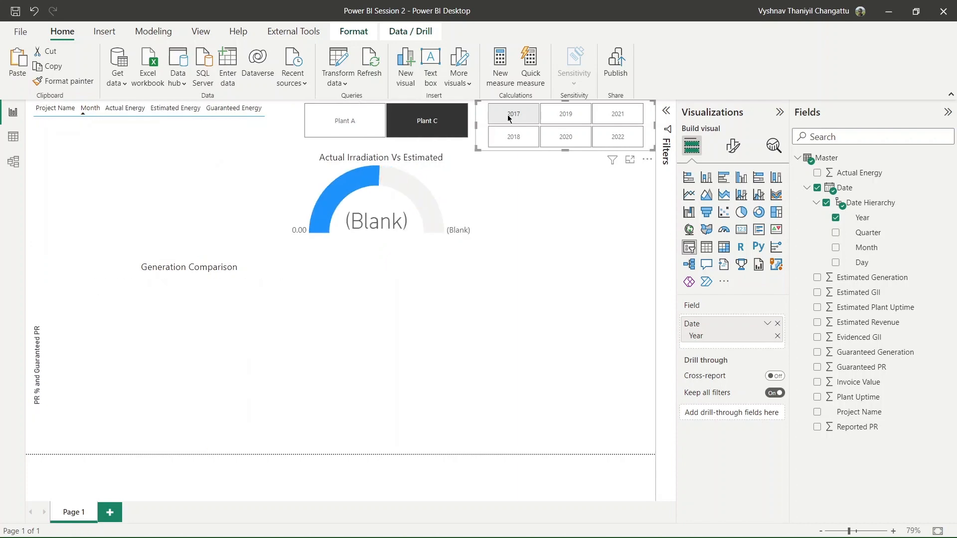
{"action": "left_click", "coordinate": [507, 117]}
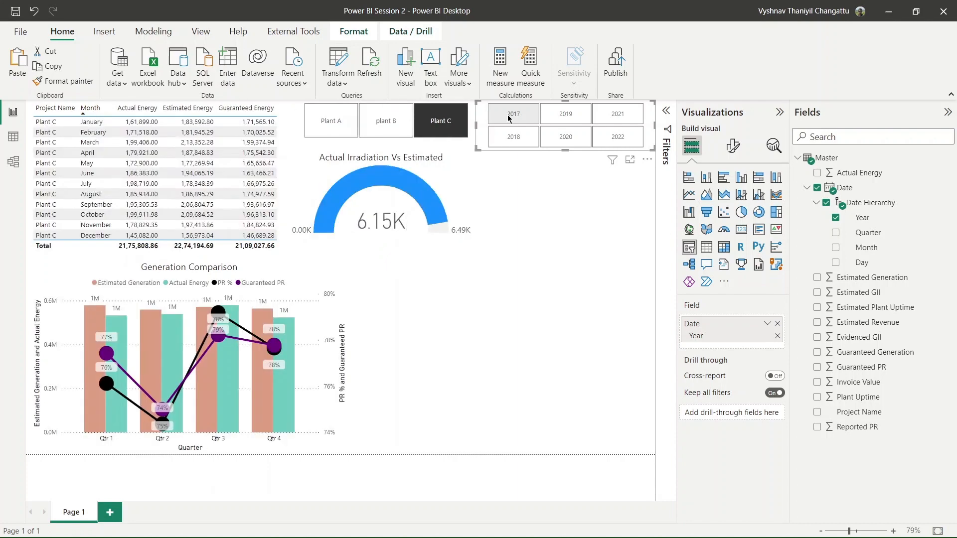
{"action": "left_click", "coordinate": [508, 118]}
{"action": "left_click", "coordinate": [507, 117]}
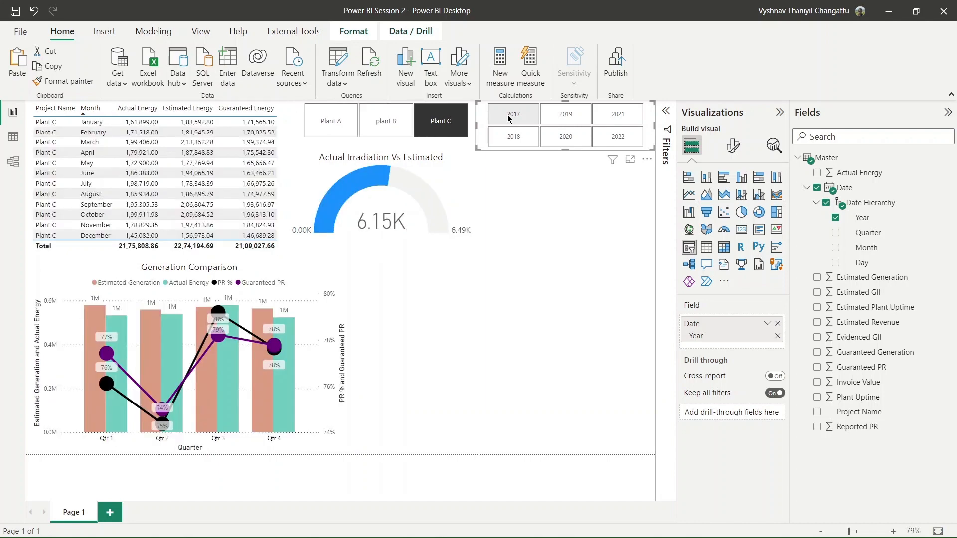
Change the plant filter from Plant C to Plant A, and check its 2017 data by turning that year on and off
{"action": "left_click", "coordinate": [440, 121]}
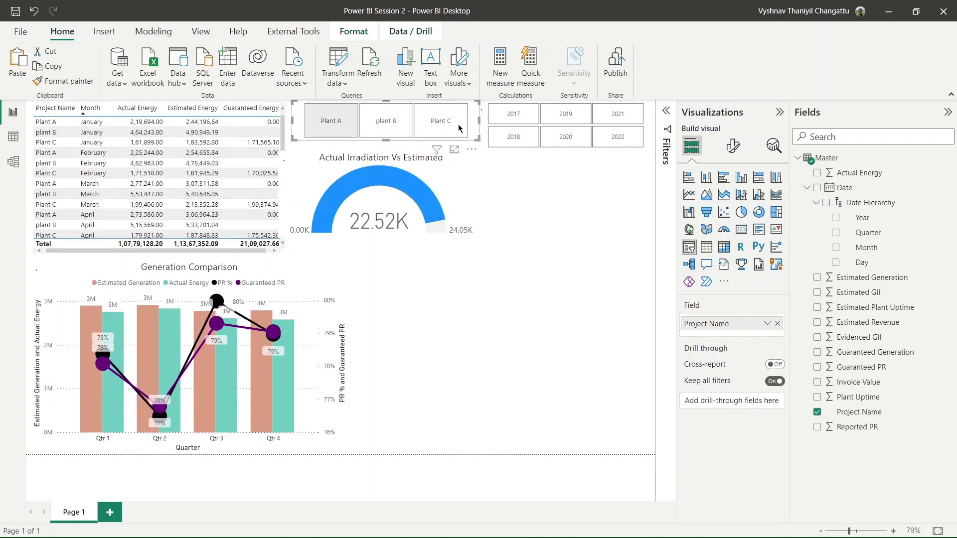
{"action": "left_click", "coordinate": [330, 121]}
{"action": "left_click", "coordinate": [510, 116]}
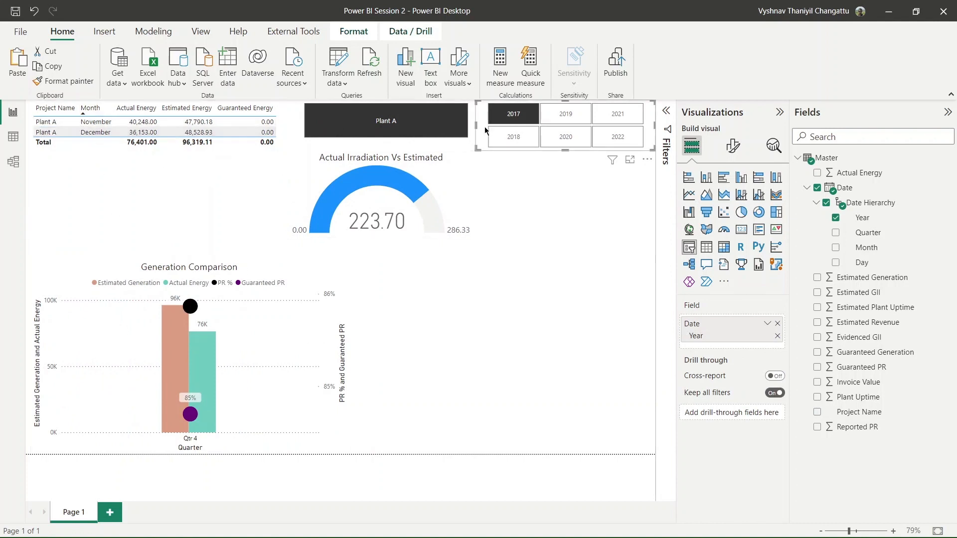
{"action": "left_click", "coordinate": [504, 119]}
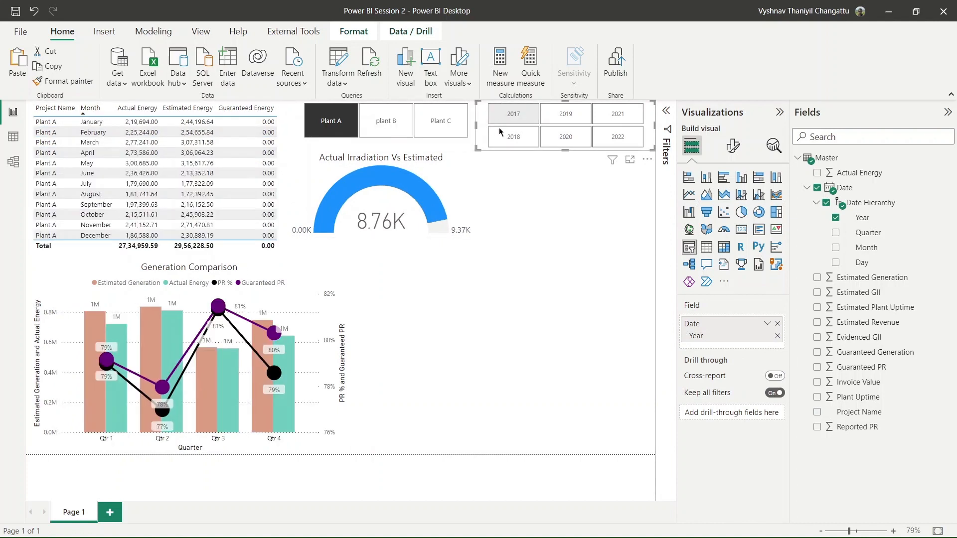
Switch the plant filter through plant B to Plant C and filter the report to the year 2019
{"action": "left_click", "coordinate": [371, 126]}
{"action": "left_click", "coordinate": [429, 129]}
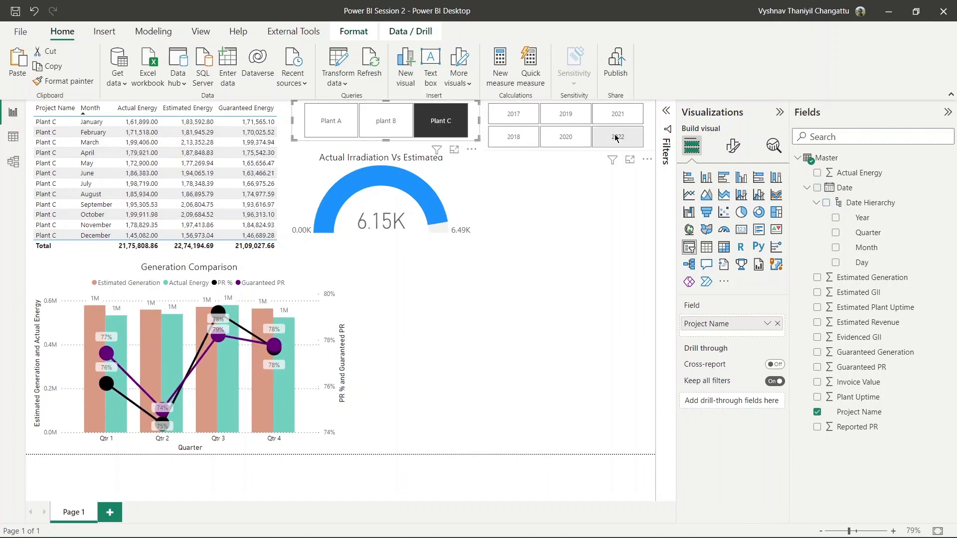
{"action": "left_click", "coordinate": [577, 121]}
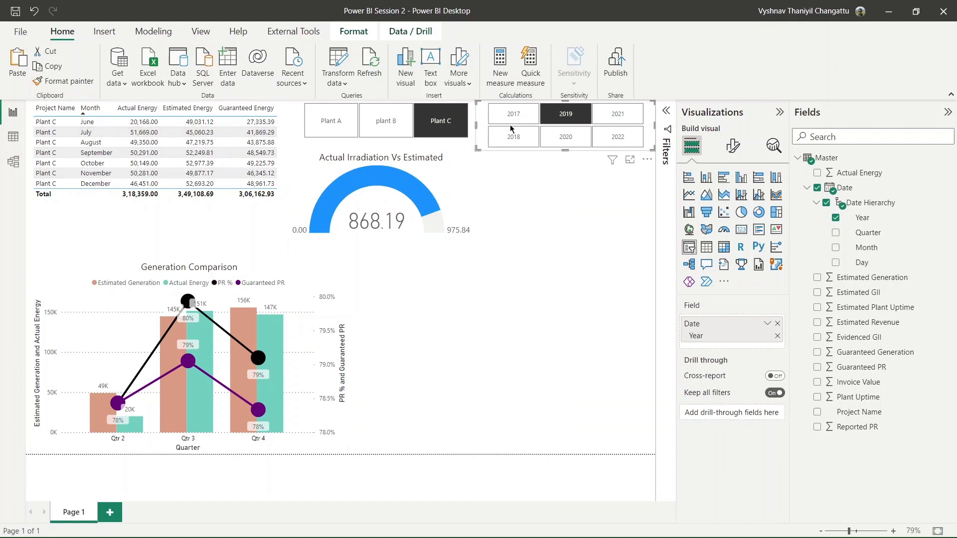
Check Plant C's data with the 2017, 2018, 2021 and 2019 year filters in turn, ending with the report filtered to 2020
{"action": "left_click", "coordinate": [552, 113]}
{"action": "left_click", "coordinate": [516, 113]}
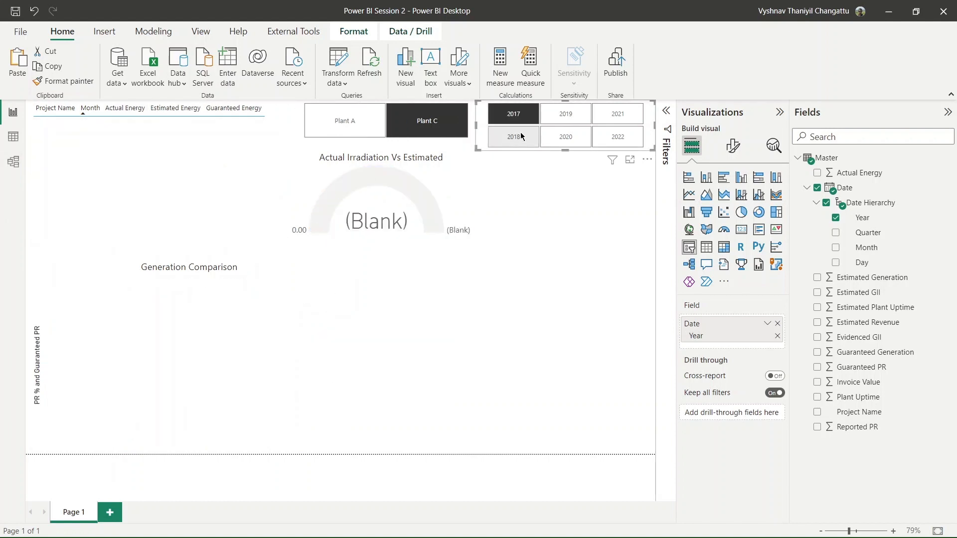
{"action": "left_click", "coordinate": [518, 134]}
{"action": "left_click", "coordinate": [609, 120]}
{"action": "left_click", "coordinate": [560, 118]}
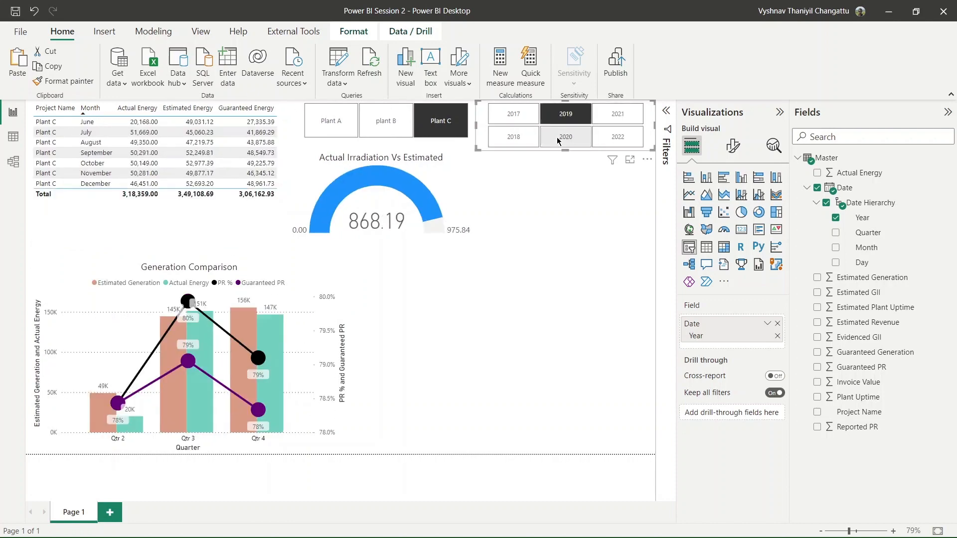
{"action": "left_click", "coordinate": [554, 120]}
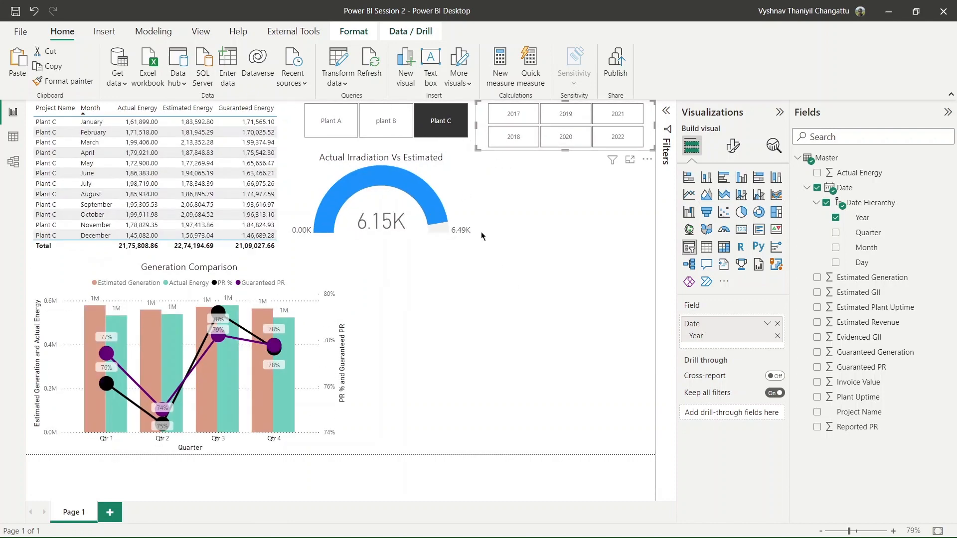
{"action": "left_click", "coordinate": [565, 137]}
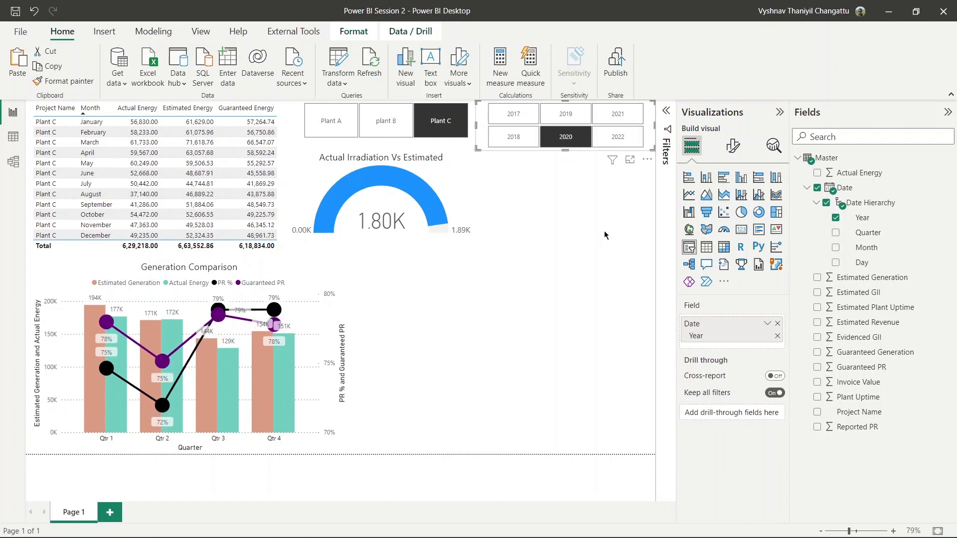
{"action": "left_click", "coordinate": [604, 231]}
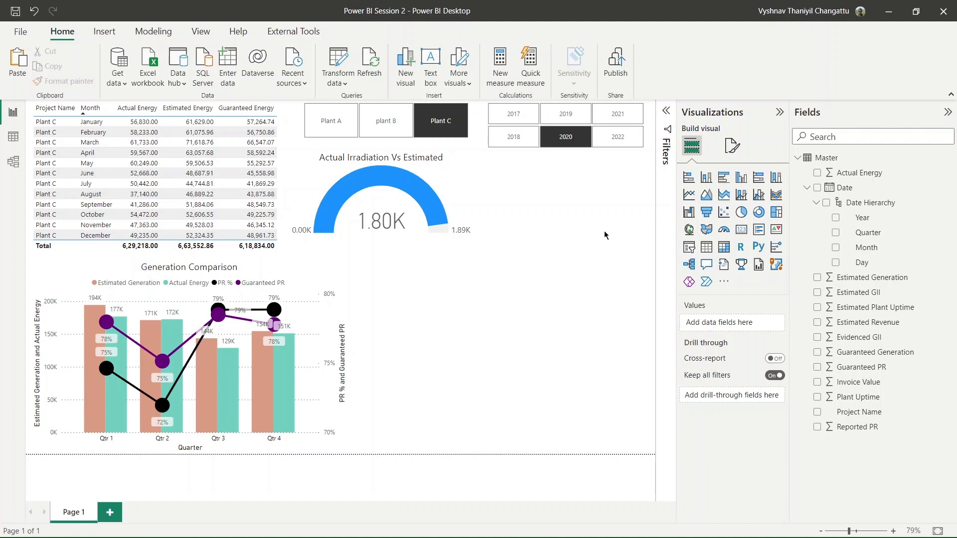
Duplicate the Generation Comparison combo chart beside the original and convert the copy to a stacked bar, then to a stacked column chart
{"action": "left_click", "coordinate": [338, 390]}
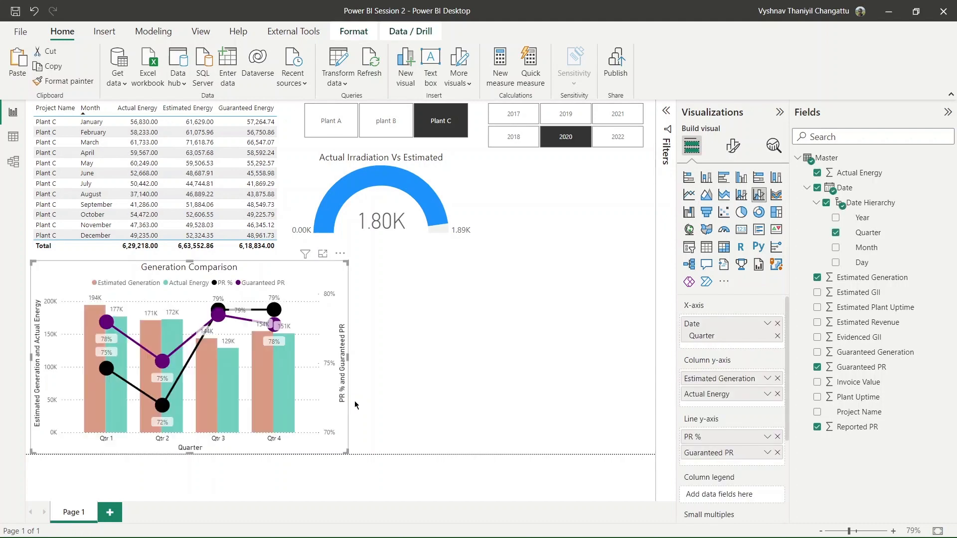
{"action": "key", "text": "ctrl+v"}
{"action": "left_click_drag", "start_coordinate": [354, 405], "coordinate": [640, 398]}
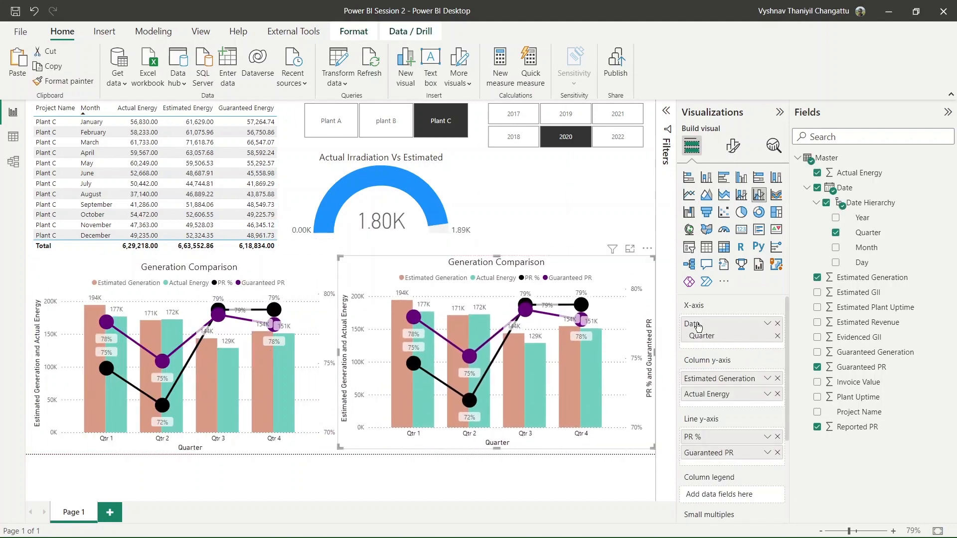
{"action": "left_click", "coordinate": [689, 177]}
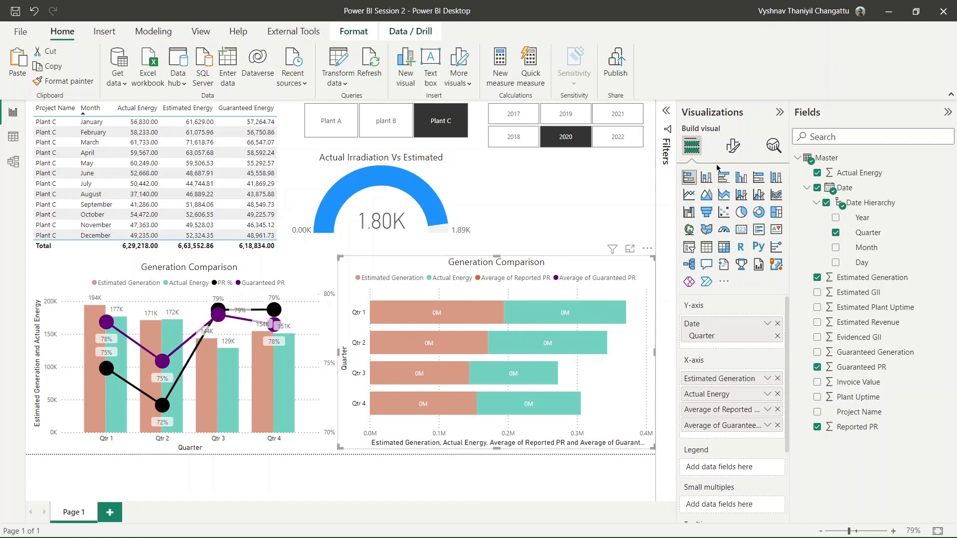
{"action": "left_click", "coordinate": [706, 177]}
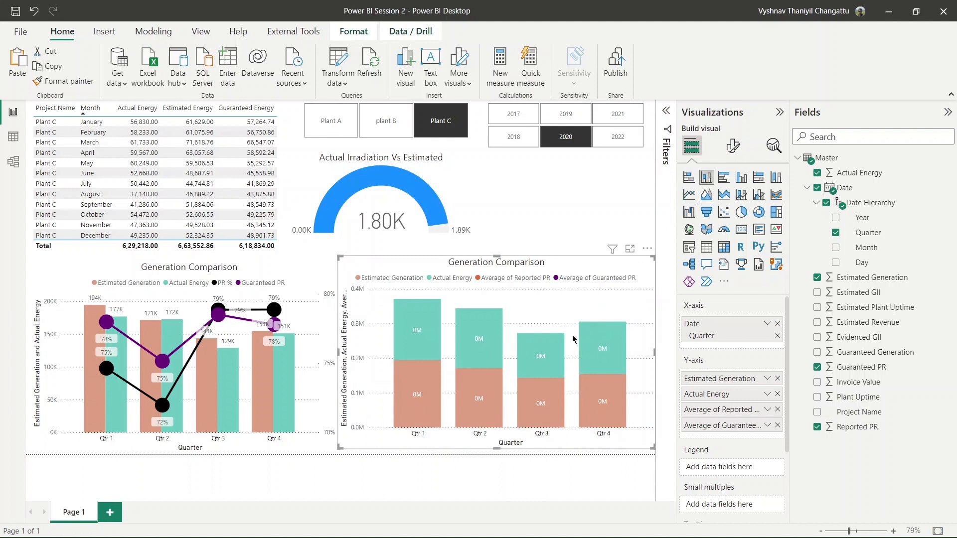
Set the display units of the stacked column chart's data labels to Thousands for all series
{"action": "left_click", "coordinate": [732, 145]}
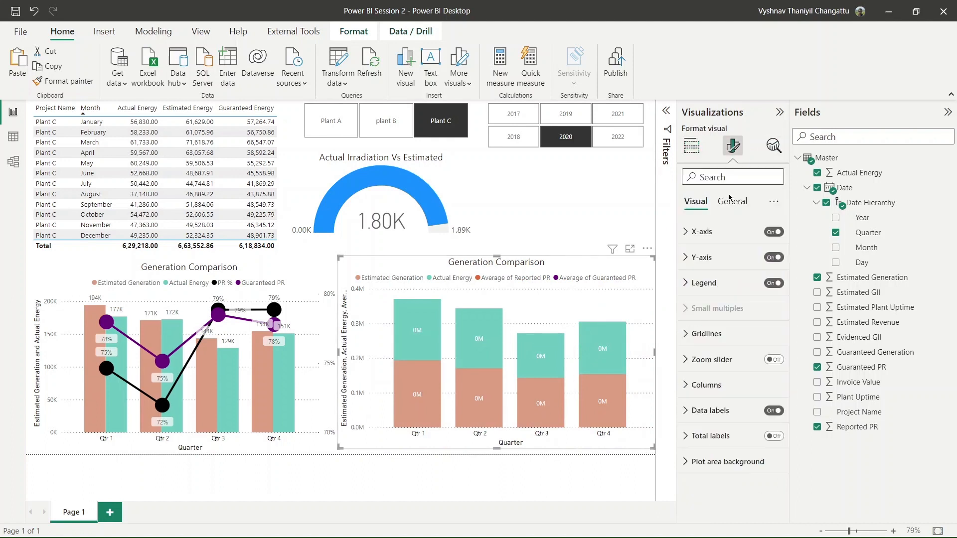
{"action": "left_click", "coordinate": [709, 410]}
{"action": "scroll", "coordinate": [712, 414], "scroll_direction": "down", "scroll_amount": 4}
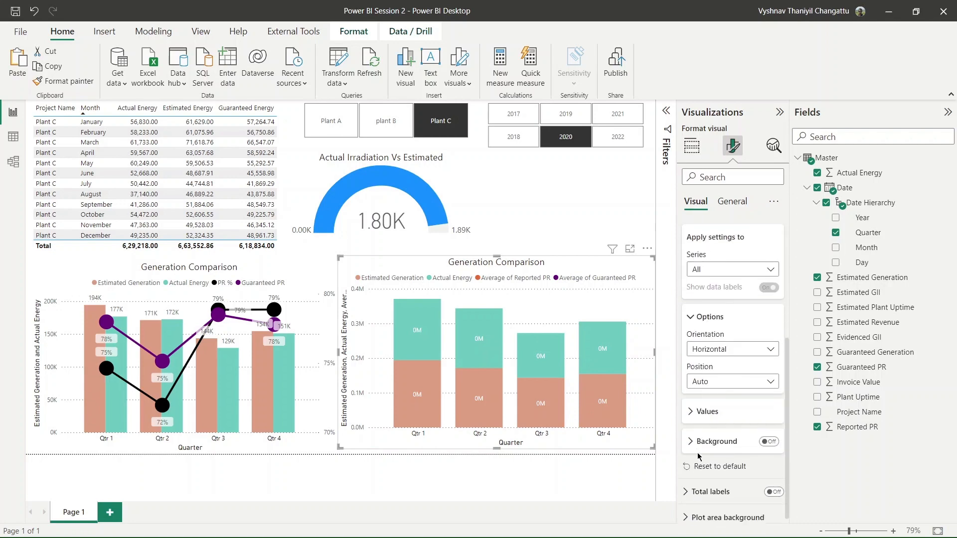
{"action": "left_click", "coordinate": [709, 410]}
{"action": "scroll", "coordinate": [712, 413], "scroll_direction": "down", "scroll_amount": 5}
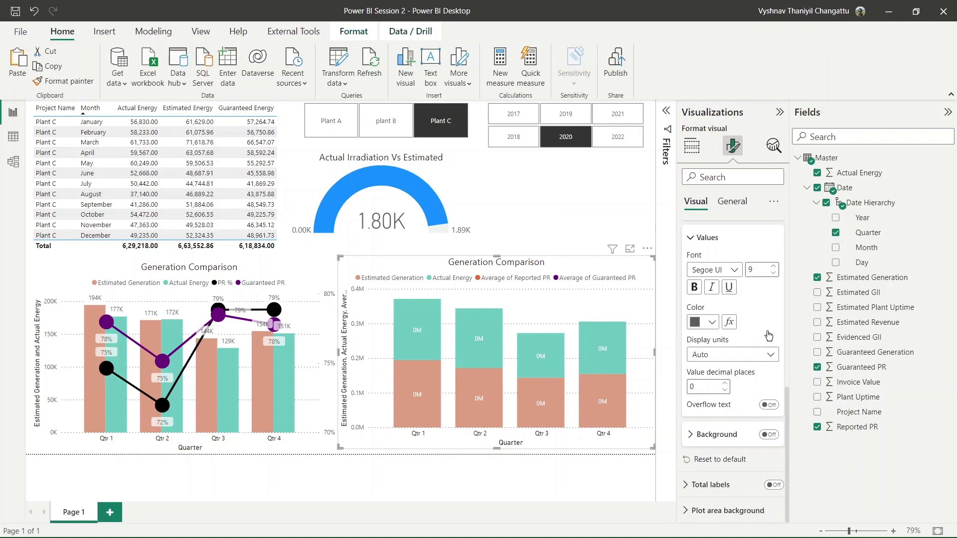
{"action": "scroll", "coordinate": [732, 349], "scroll_direction": "up", "scroll_amount": 6}
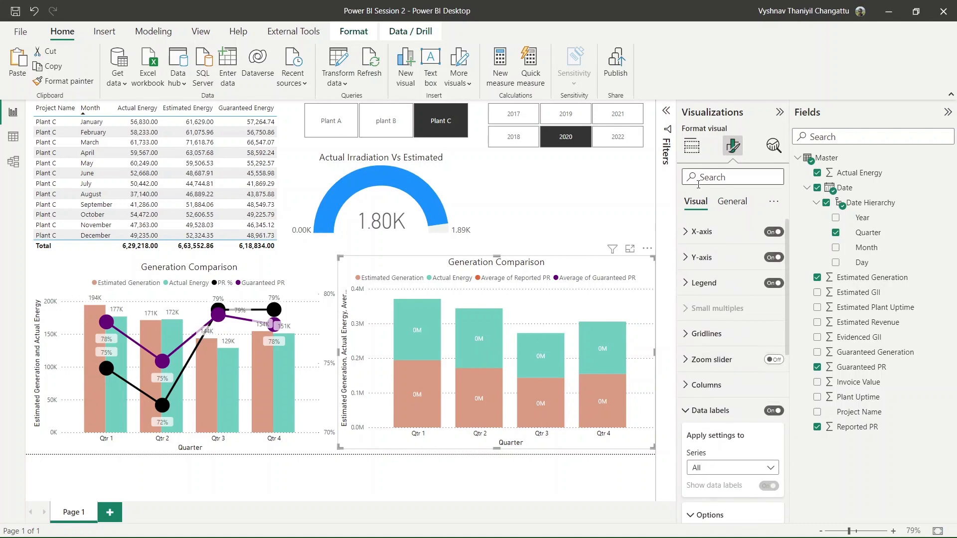
{"action": "scroll", "coordinate": [757, 402], "scroll_direction": "down", "scroll_amount": 1}
{"action": "scroll", "coordinate": [757, 402], "scroll_direction": "down", "scroll_amount": 4}
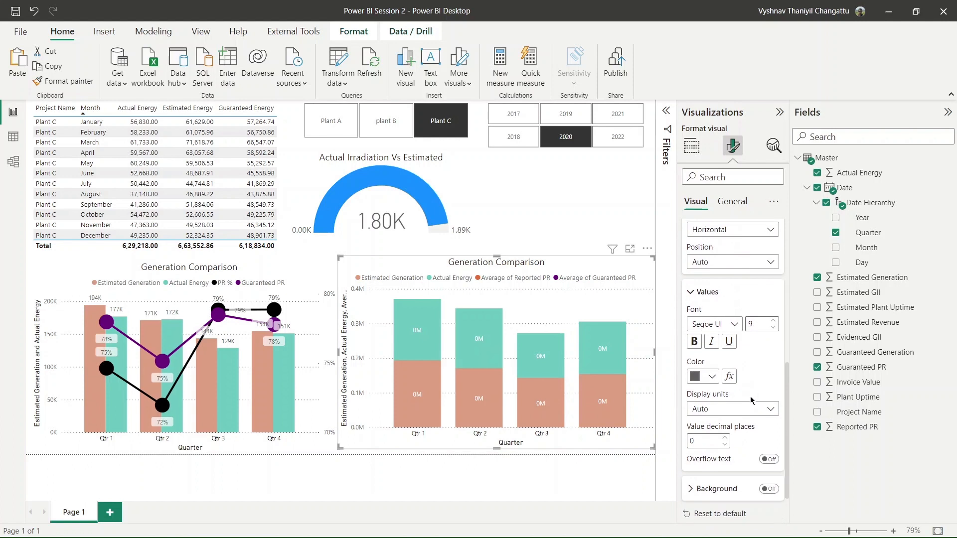
{"action": "left_click", "coordinate": [724, 409]}
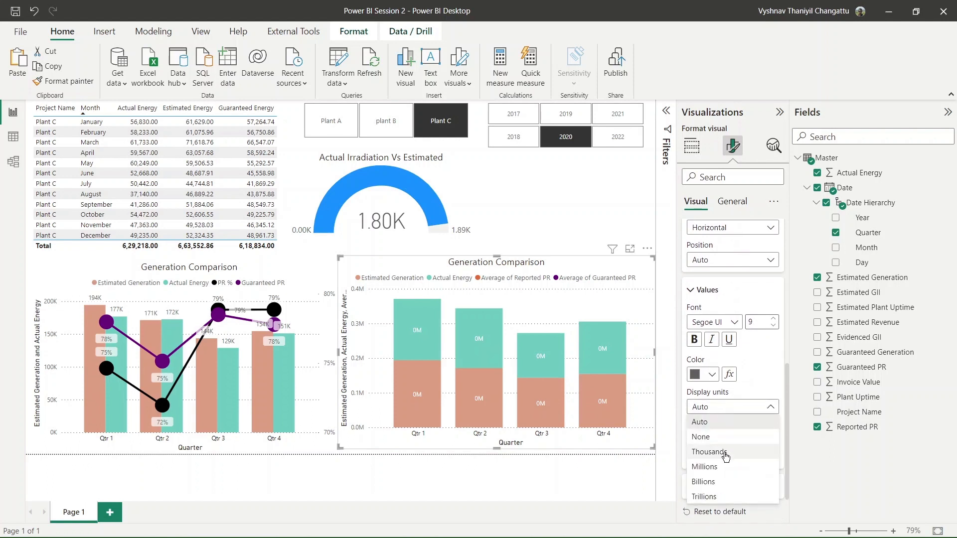
{"action": "left_click", "coordinate": [724, 454]}
{"action": "left_click", "coordinate": [543, 476]}
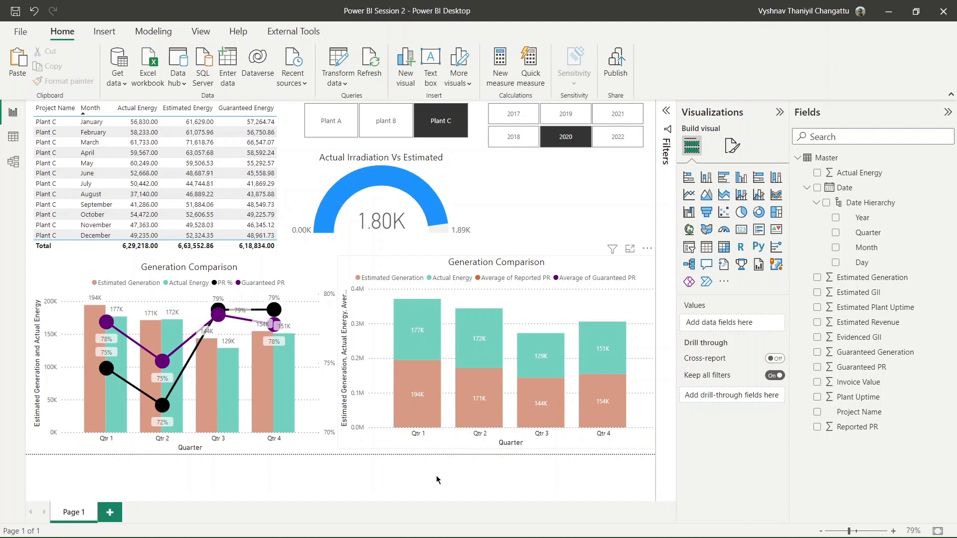
Try the copied chart as a clustered bar, 100% stacked bar, 100% stacked column, line and area chart to compare the types
{"action": "mouse_move", "coordinate": [426, 379]}
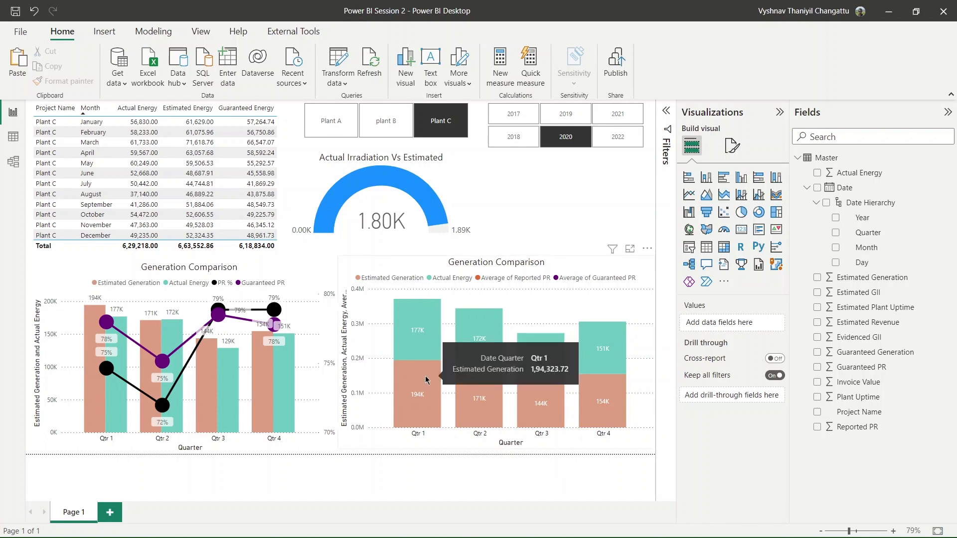
{"action": "mouse_move", "coordinate": [425, 314]}
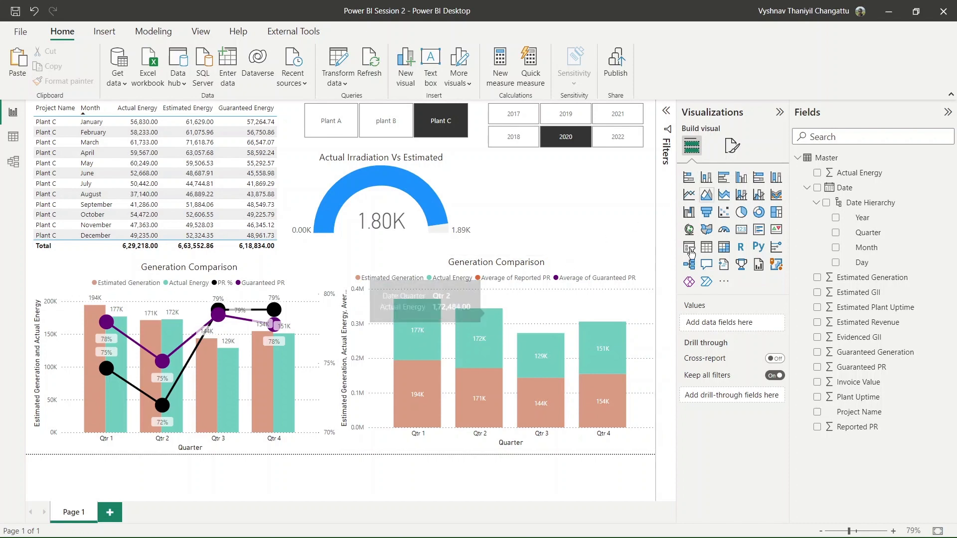
{"action": "left_click", "coordinate": [585, 301]}
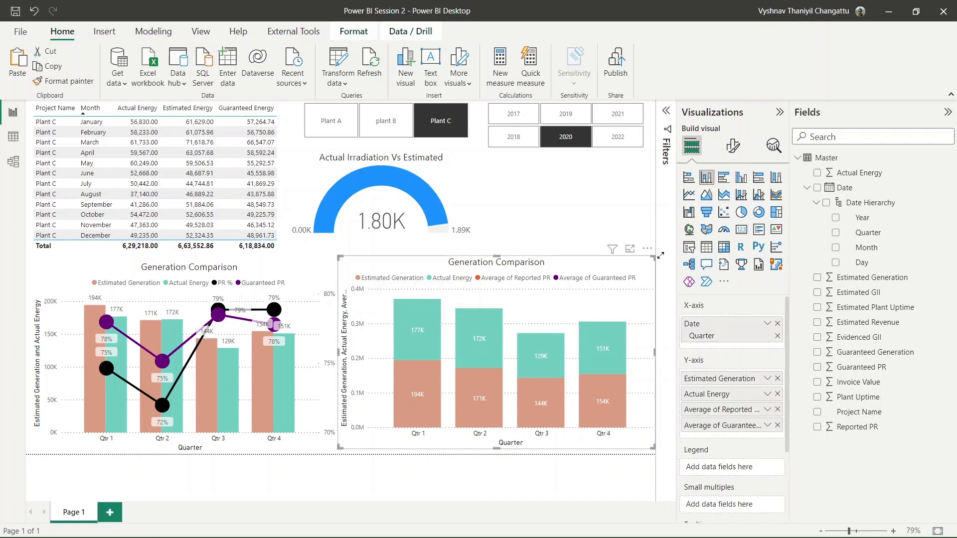
{"action": "left_click", "coordinate": [724, 179]}
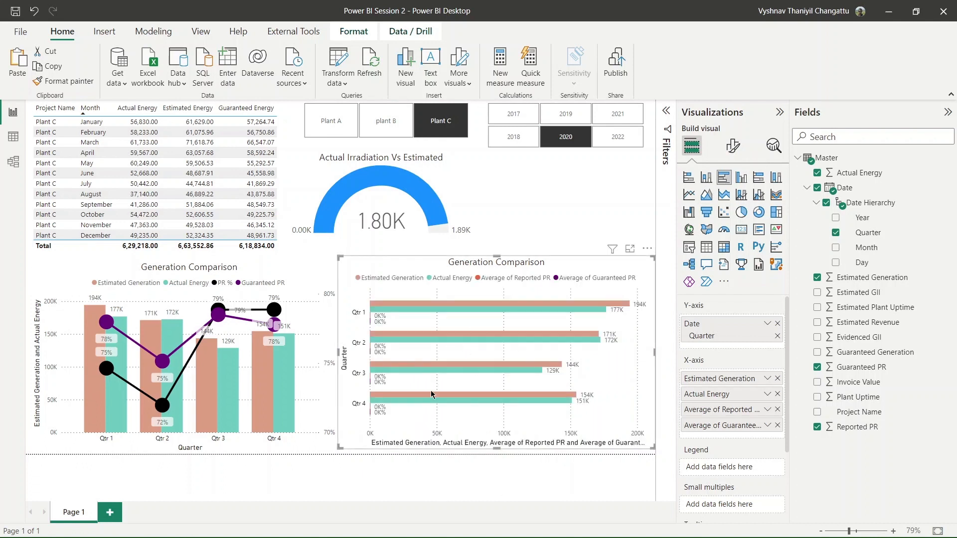
{"action": "left_click", "coordinate": [761, 179]}
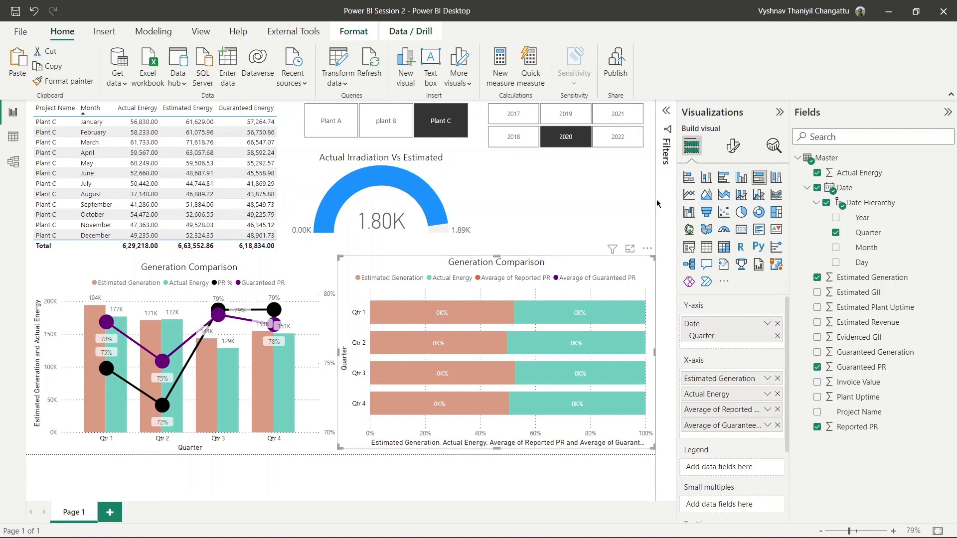
{"action": "left_click", "coordinate": [775, 177]}
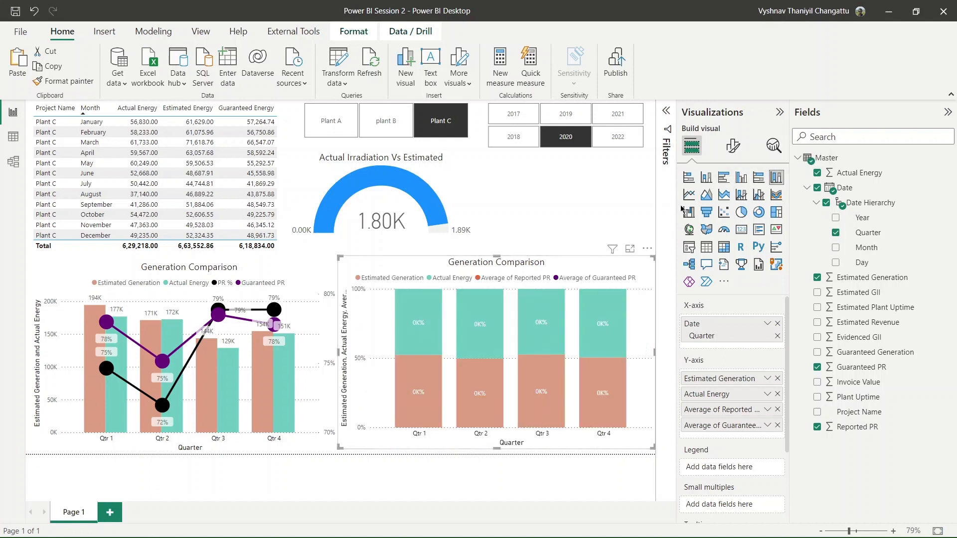
{"action": "left_click", "coordinate": [688, 195]}
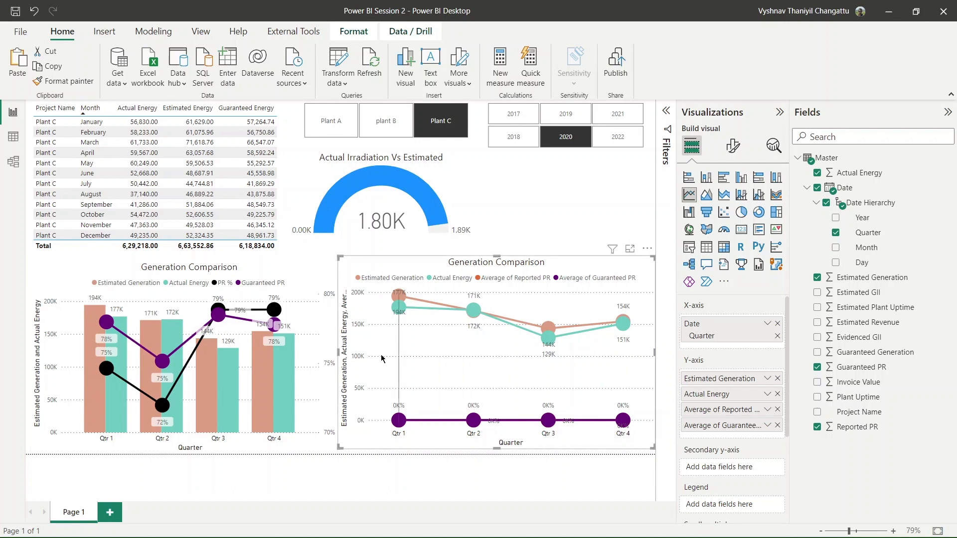
{"action": "left_click", "coordinate": [715, 198]}
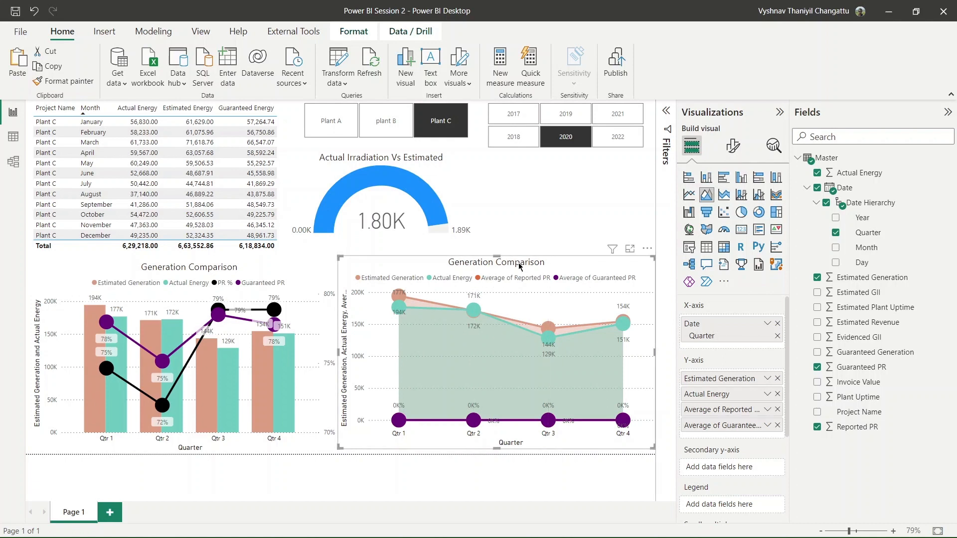
Shrink the copied area chart from its upper edge to a low strip
{"action": "mouse_move", "coordinate": [497, 258]}
{"action": "left_mouse_down"}
{"action": "mouse_move", "coordinate": [497, 371]}
{"action": "mouse_move", "coordinate": [498, 261]}
{"action": "left_mouse_up"}
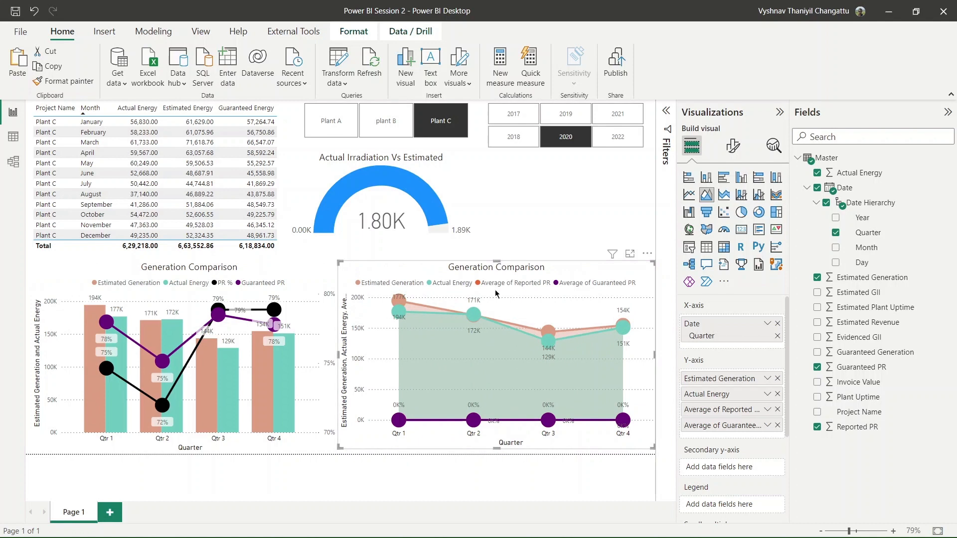
{"action": "left_click_drag", "start_coordinate": [496, 260], "coordinate": [496, 372]}
Try the shade area option on the lines of the original Generation Comparison combo chart, switching it on and off again
{"action": "left_click", "coordinate": [300, 274]}
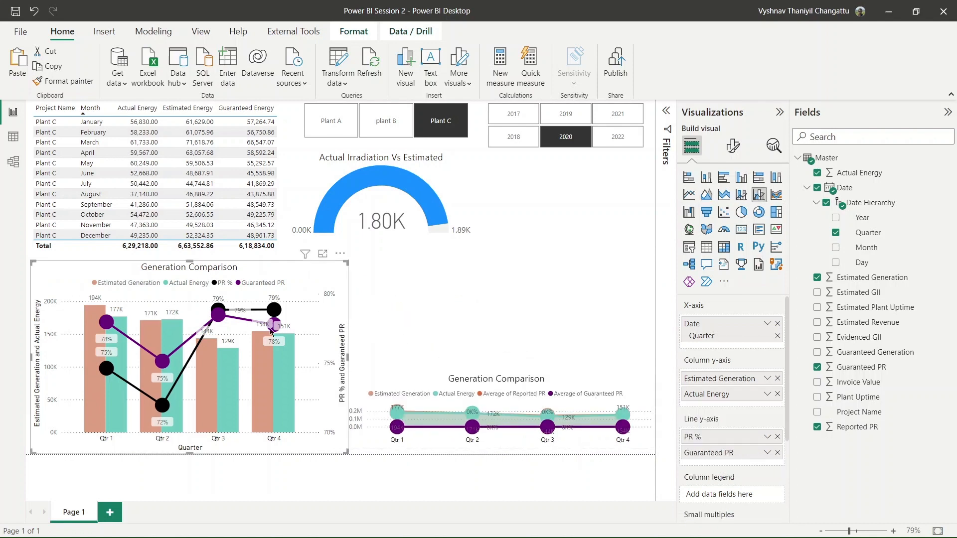
{"action": "left_click", "coordinate": [732, 145]}
{"action": "left_click", "coordinate": [707, 438]}
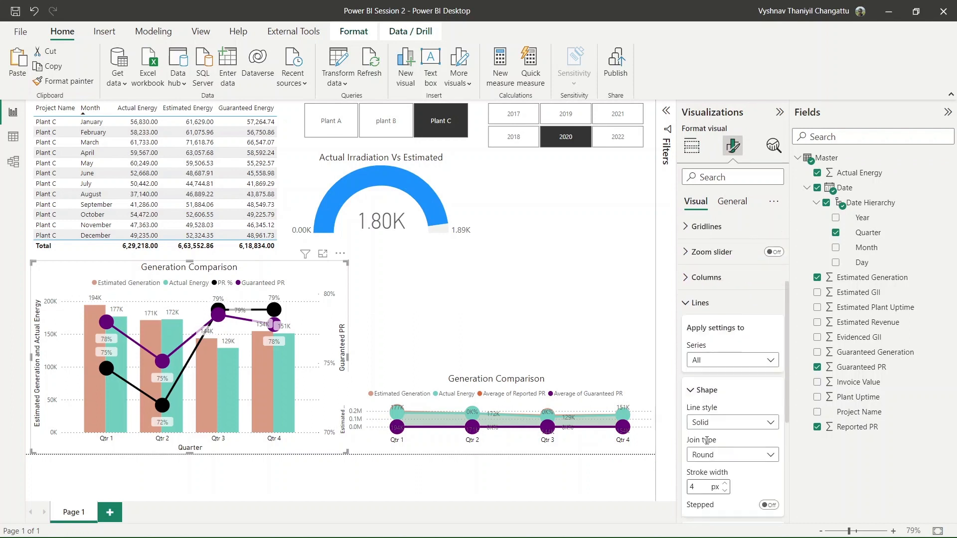
{"action": "scroll", "coordinate": [707, 442], "scroll_direction": "down", "scroll_amount": 2}
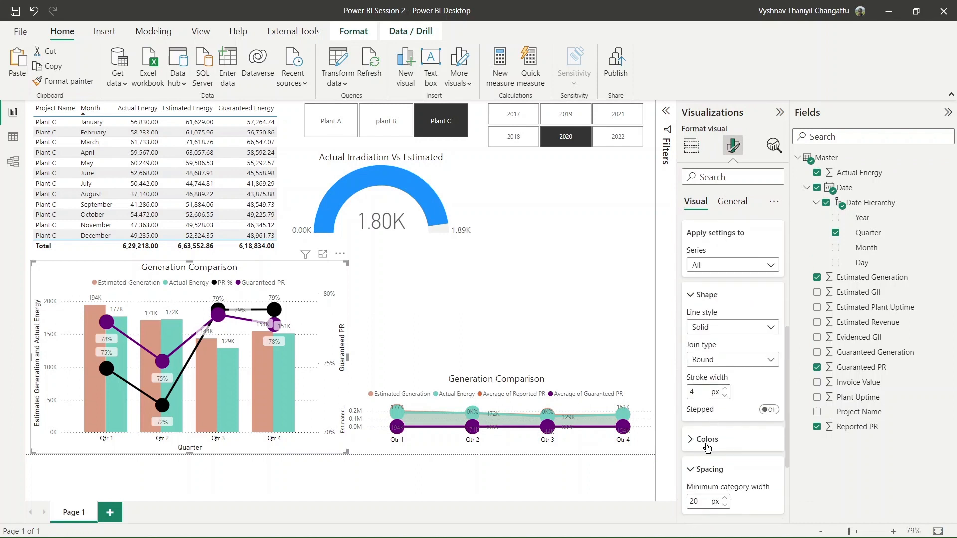
{"action": "left_click", "coordinate": [706, 439]}
{"action": "scroll", "coordinate": [707, 448], "scroll_direction": "down", "scroll_amount": 4}
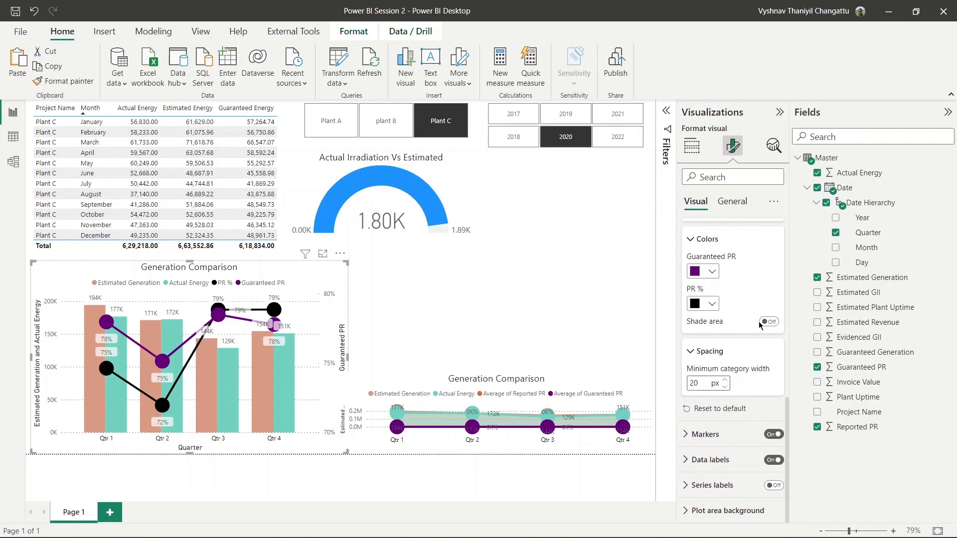
{"action": "left_click", "coordinate": [768, 322]}
{"action": "left_click", "coordinate": [768, 323]}
{"action": "left_click", "coordinate": [764, 322]}
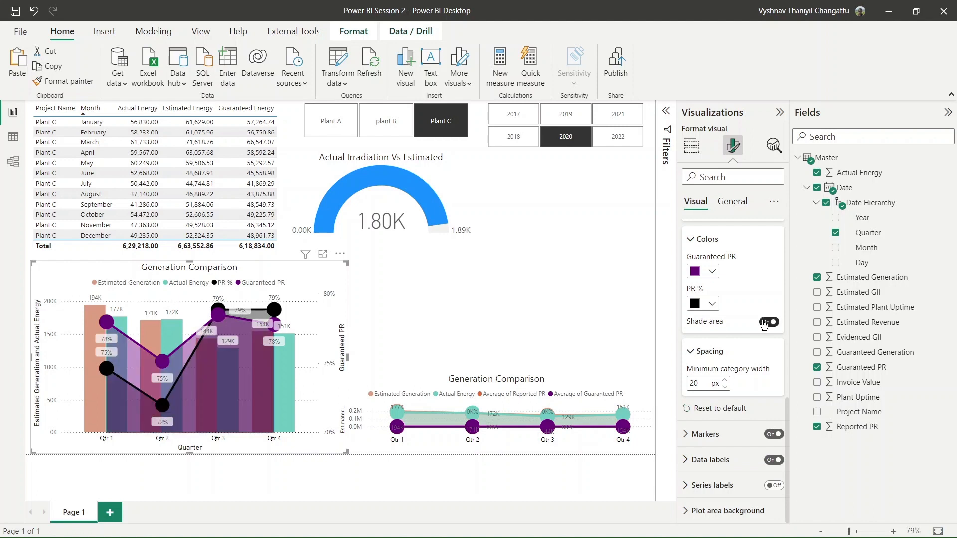
{"action": "left_click", "coordinate": [764, 323]}
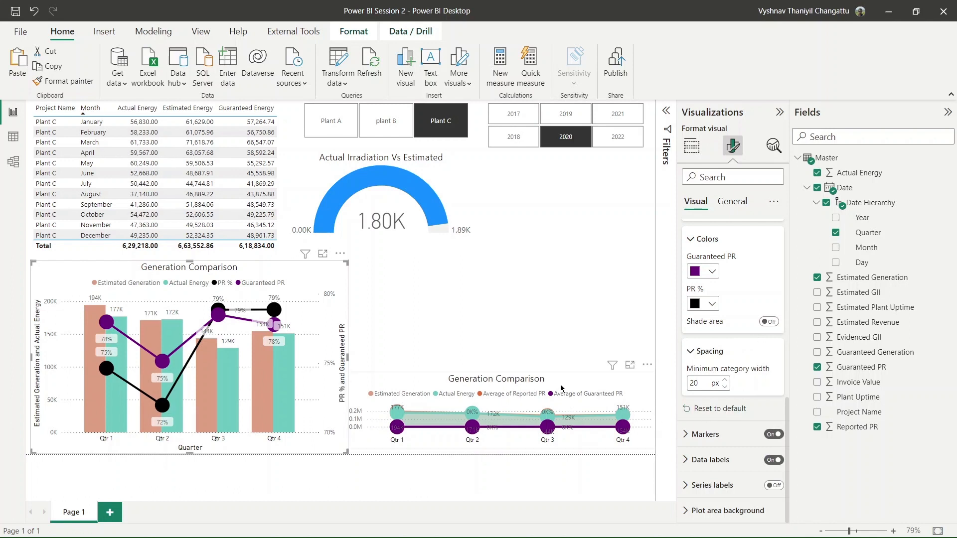
Enlarge the copied chart upward to its former height and convert it to a stacked area chart
{"action": "left_click", "coordinate": [518, 379]}
{"action": "left_click_drag", "start_coordinate": [497, 372], "coordinate": [504, 257]}
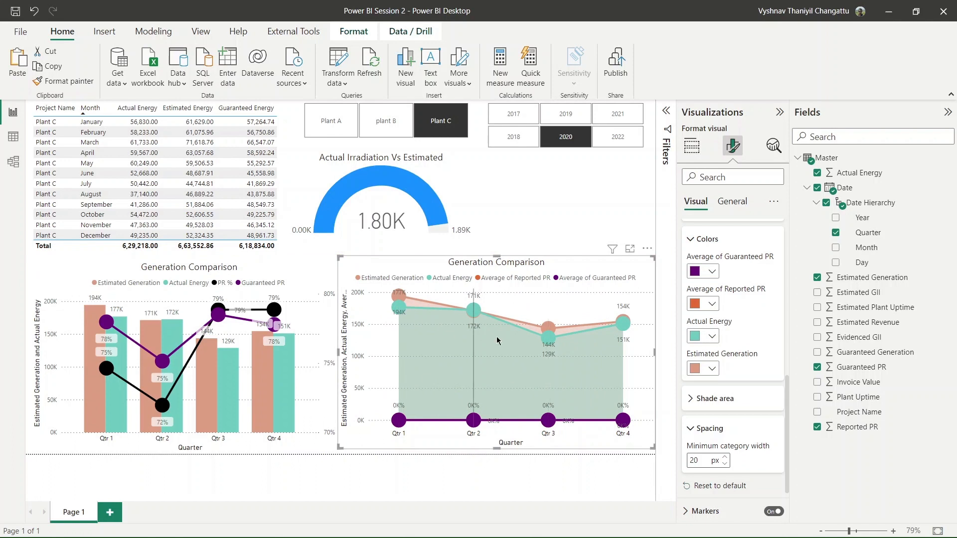
{"action": "left_click", "coordinate": [691, 145]}
{"action": "left_click", "coordinate": [724, 196]}
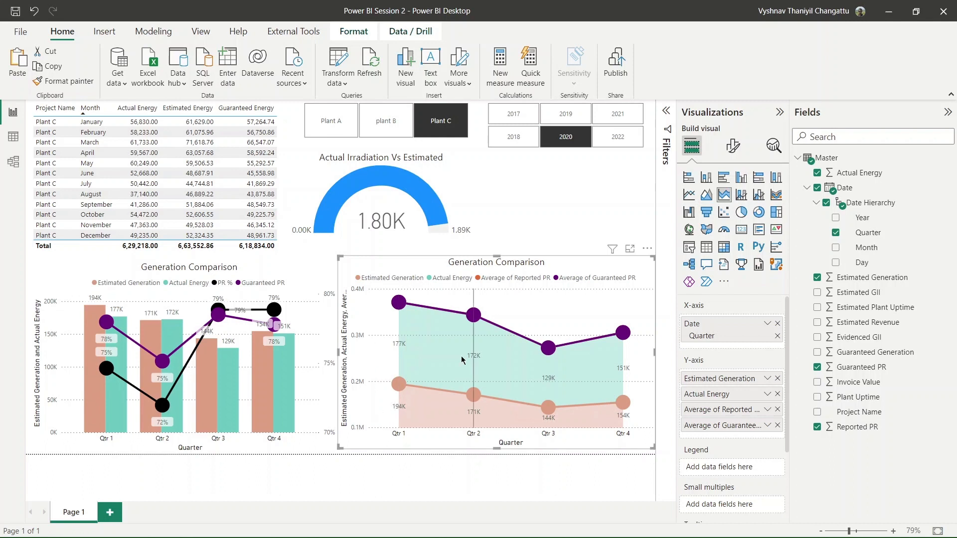
Try the copied chart as a line and stacked column and a line and clustered column chart, ending with a ribbon chart
{"action": "mouse_move", "coordinate": [464, 355]}
{"action": "mouse_move", "coordinate": [383, 388]}
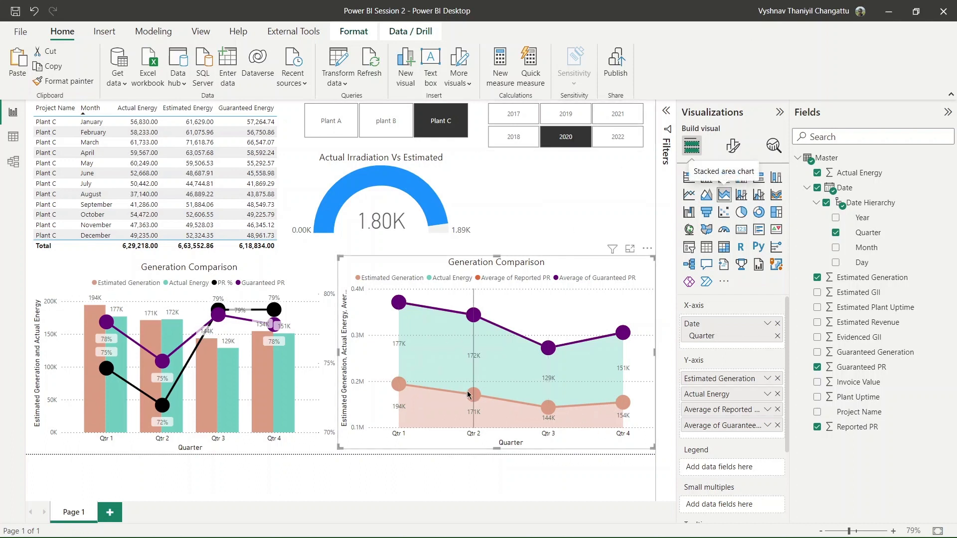
{"action": "mouse_move", "coordinate": [418, 338]}
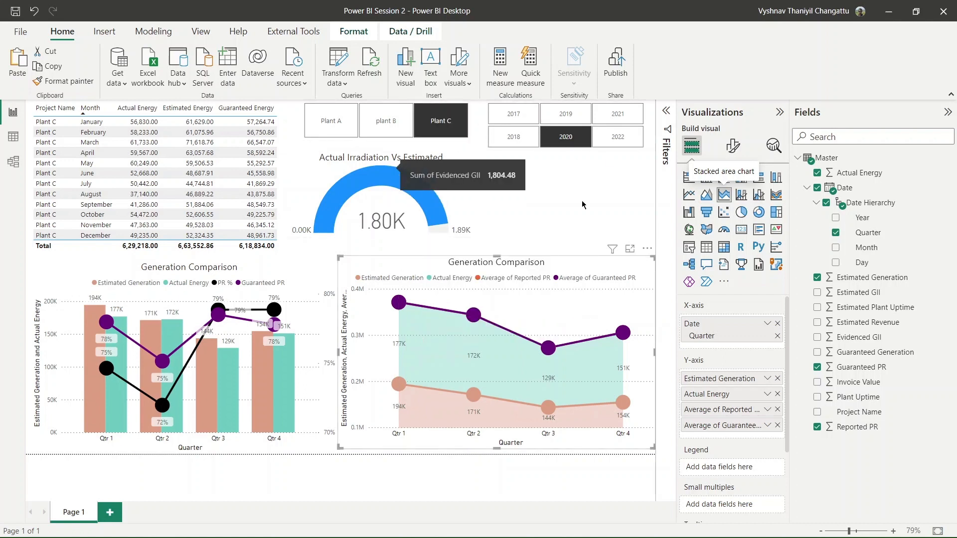
{"action": "mouse_move", "coordinate": [558, 369]}
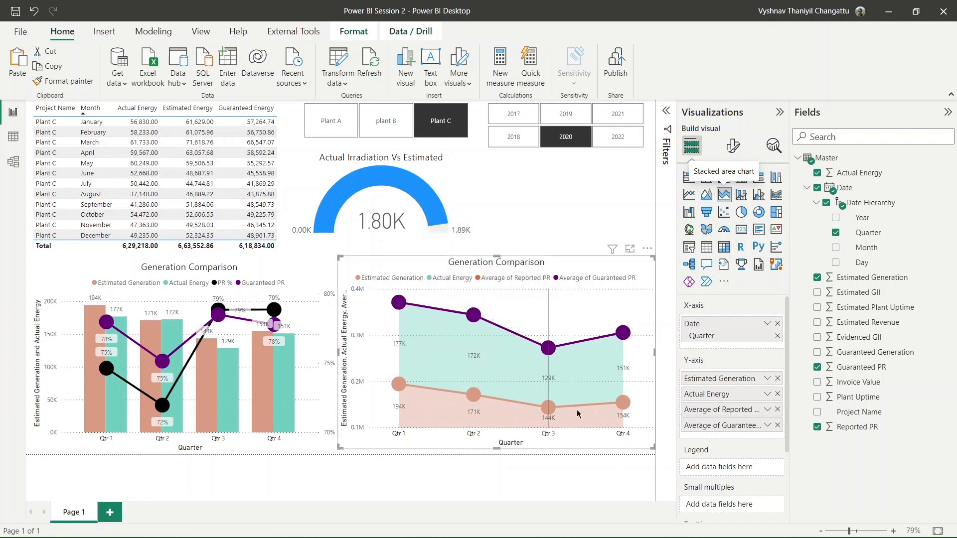
{"action": "mouse_move", "coordinate": [613, 342]}
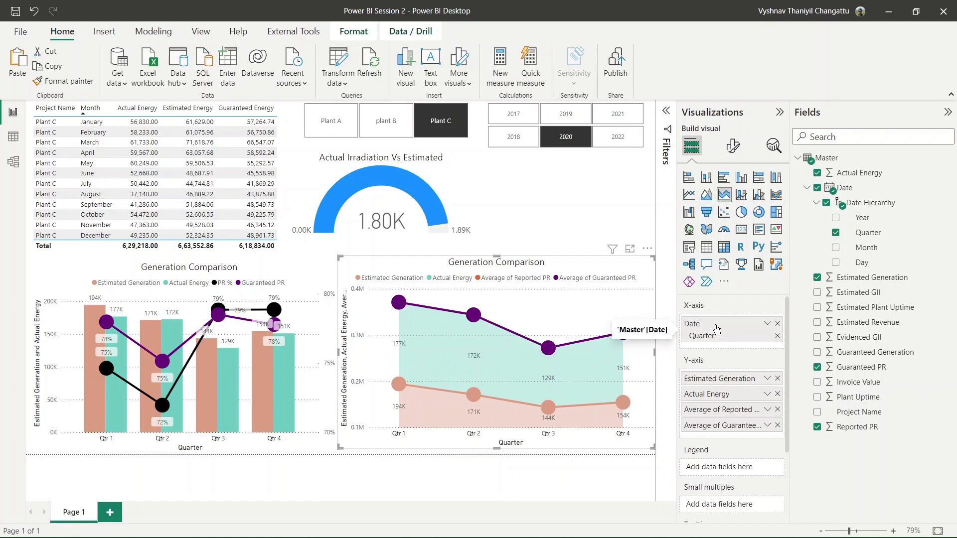
{"action": "mouse_move", "coordinate": [650, 297]}
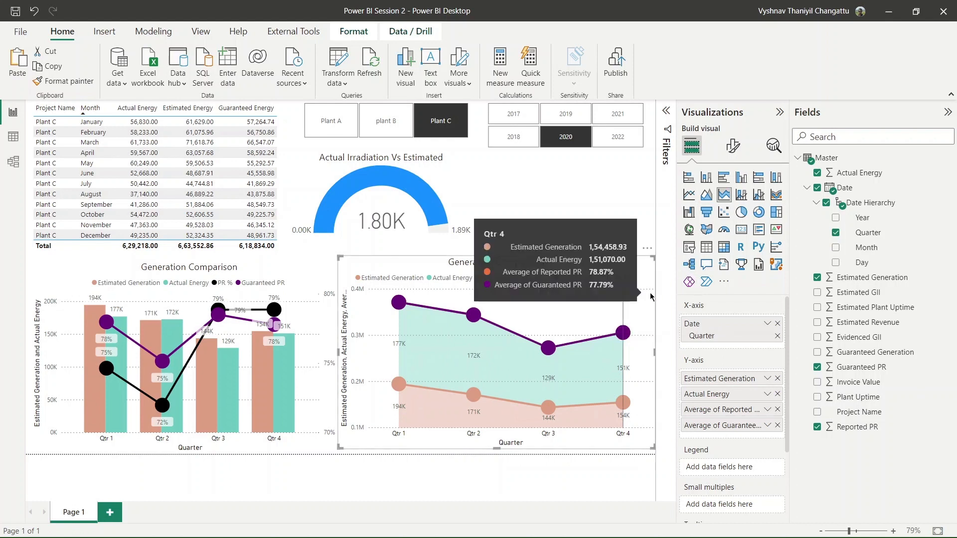
{"action": "left_click", "coordinate": [745, 196]}
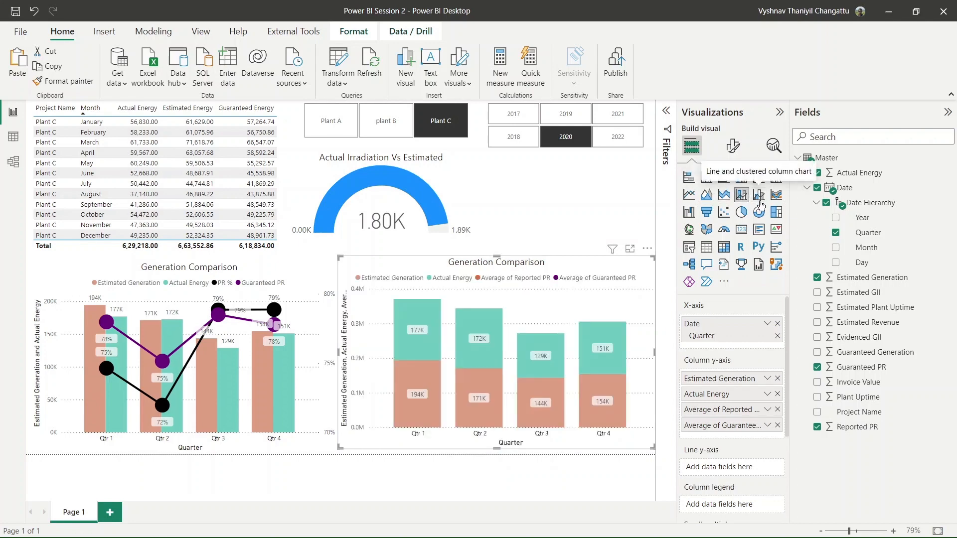
{"action": "left_click", "coordinate": [759, 195]}
{"action": "left_click", "coordinate": [774, 196]}
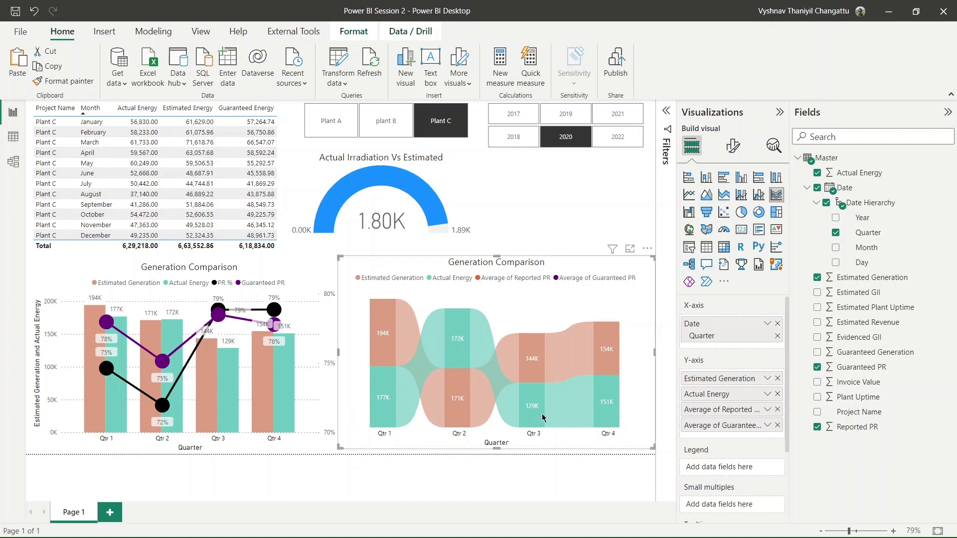
Reduce the height of the copied ribbon chart from its upper edge
{"action": "mouse_move", "coordinate": [516, 378]}
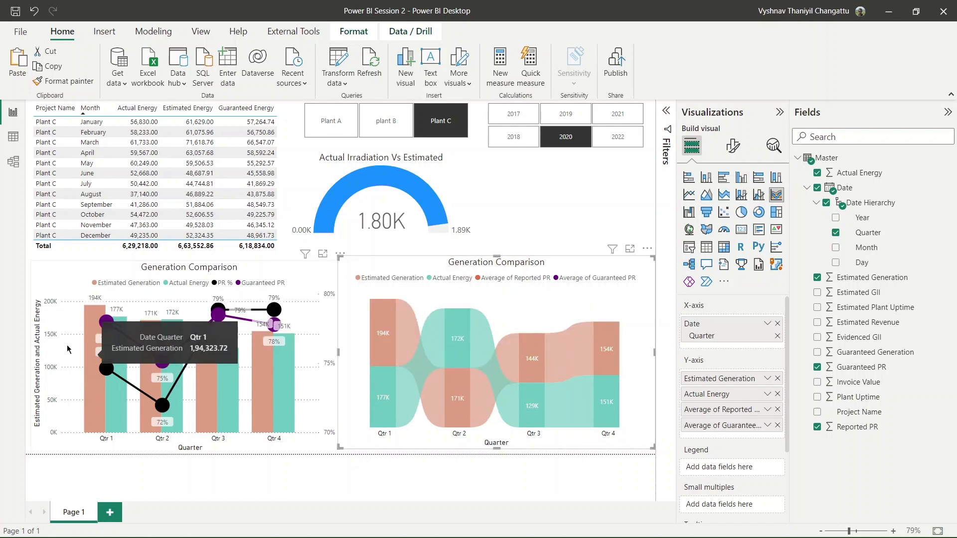
{"action": "mouse_move", "coordinate": [124, 373]}
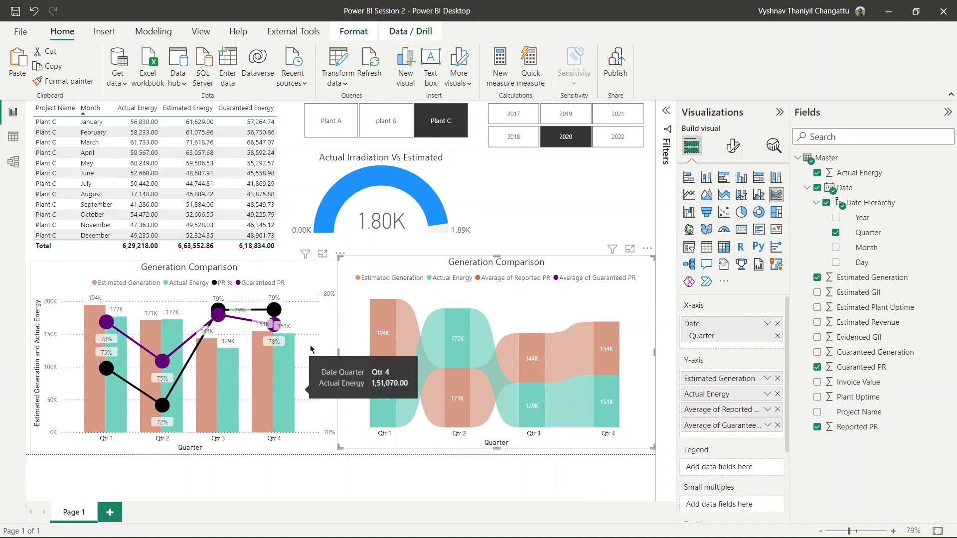
{"action": "mouse_move", "coordinate": [382, 326]}
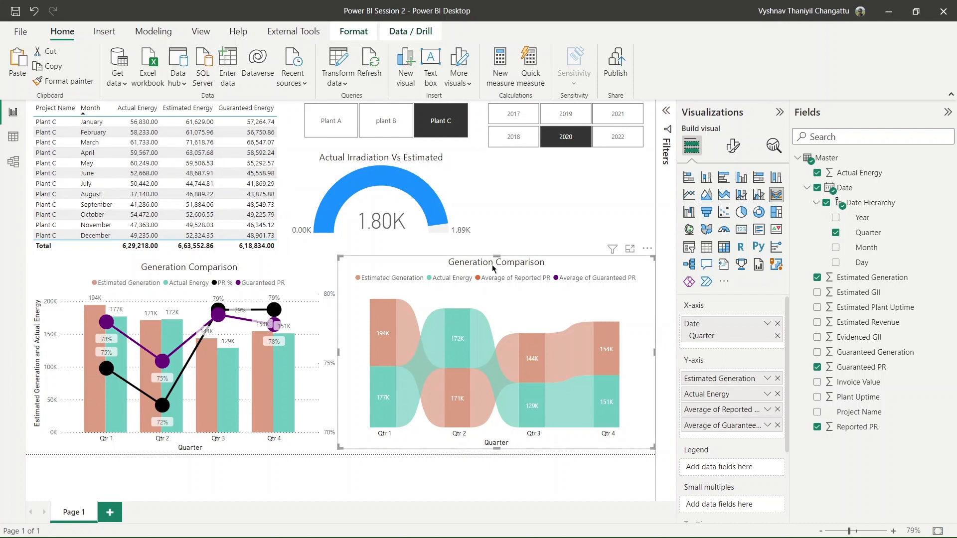
{"action": "left_click_drag", "start_coordinate": [497, 256], "coordinate": [505, 310]}
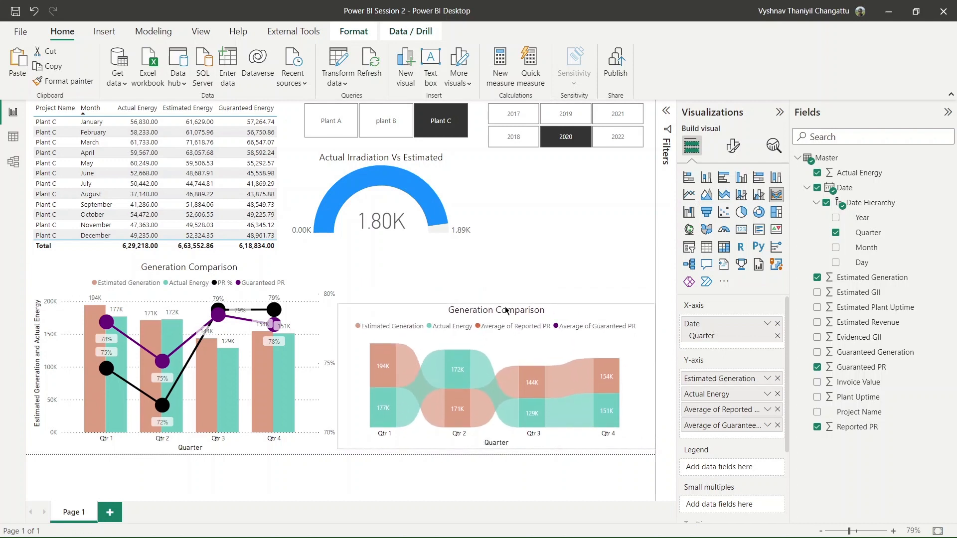
{"action": "left_click", "coordinate": [535, 290]}
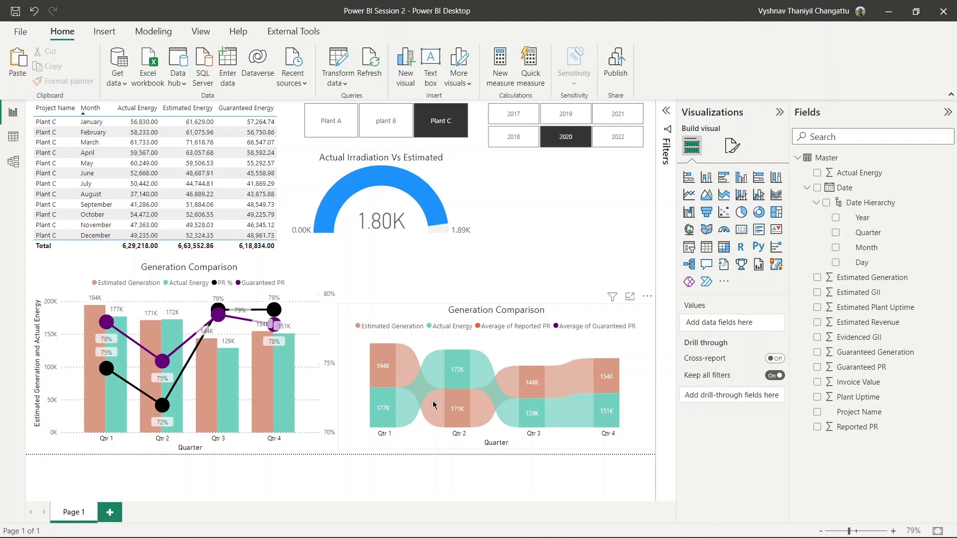
Shrink the ribbon chart further from its upper edge and narrow its left side to clear the combo chart's secondary axis title
{"action": "mouse_move", "coordinate": [432, 402]}
{"action": "mouse_move", "coordinate": [479, 393]}
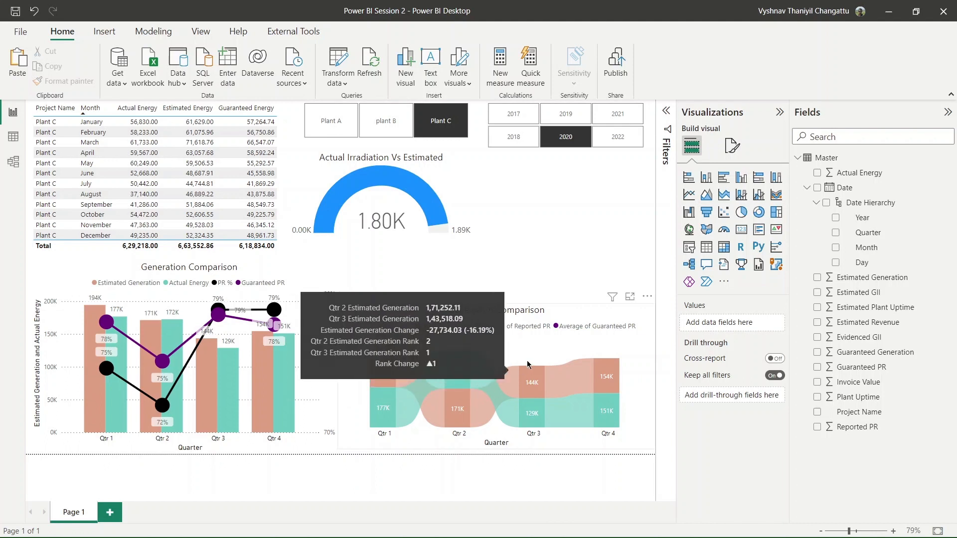
{"action": "left_click", "coordinate": [497, 305]}
{"action": "left_click_drag", "start_coordinate": [497, 302], "coordinate": [495, 342]}
{"action": "left_click", "coordinate": [500, 301]}
{"action": "left_click", "coordinate": [344, 394]}
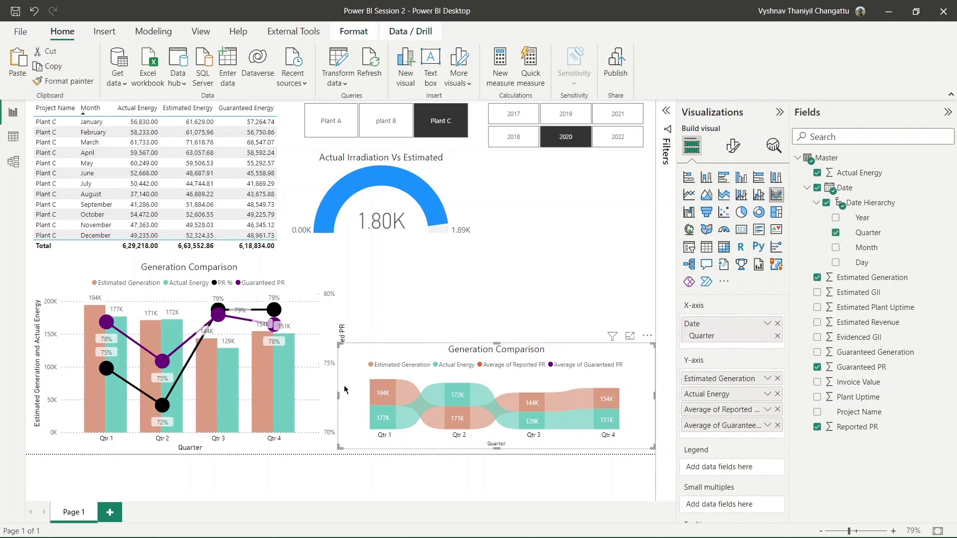
{"action": "left_click_drag", "start_coordinate": [340, 395], "coordinate": [361, 401]}
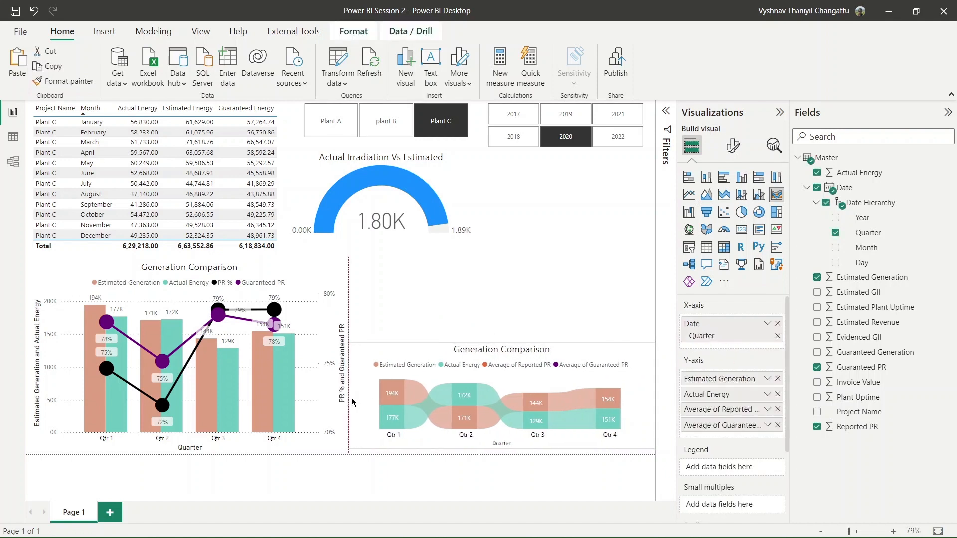
{"action": "left_click", "coordinate": [399, 314]}
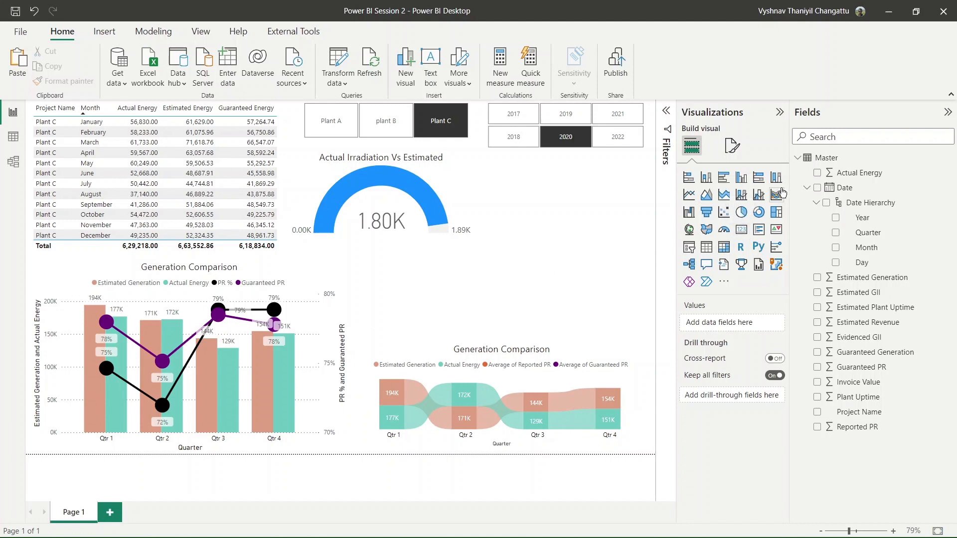
Try an empty waterfall chart on the report page and delete it again
{"action": "left_click", "coordinate": [688, 214]}
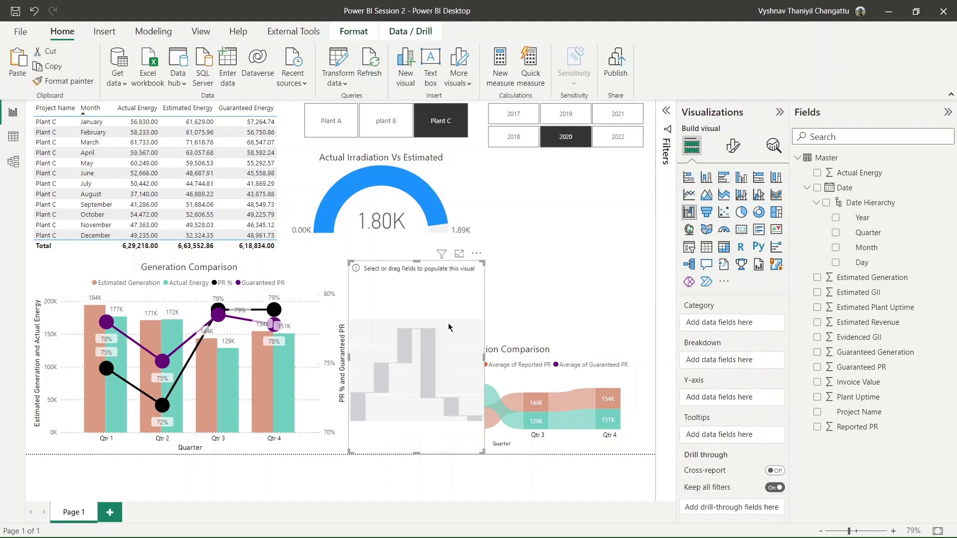
{"action": "left_click_drag", "start_coordinate": [448, 322], "coordinate": [521, 285]}
{"action": "key", "text": "Delete"}
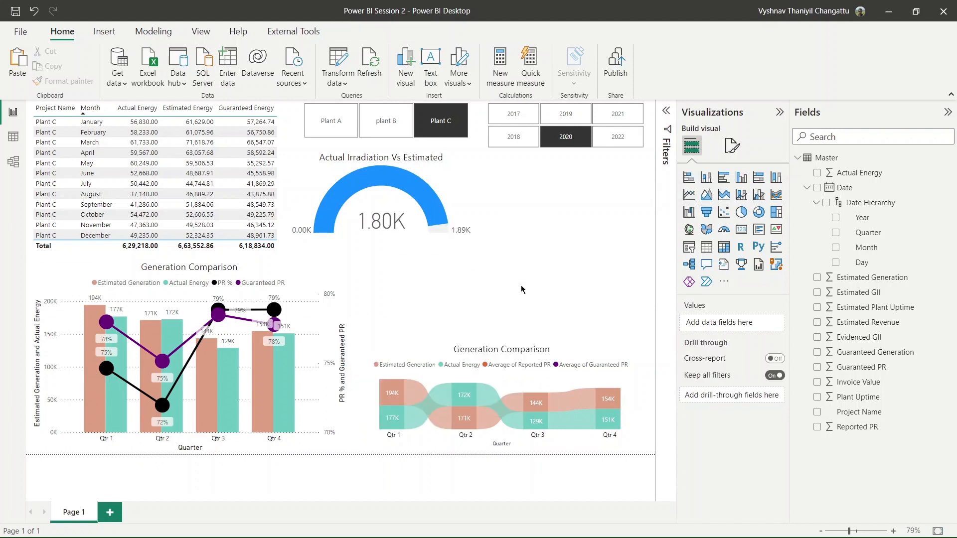
Add a funnel chart beside the gauge with Actual Energy and Estimated Generation as its values
{"action": "left_click", "coordinate": [707, 214]}
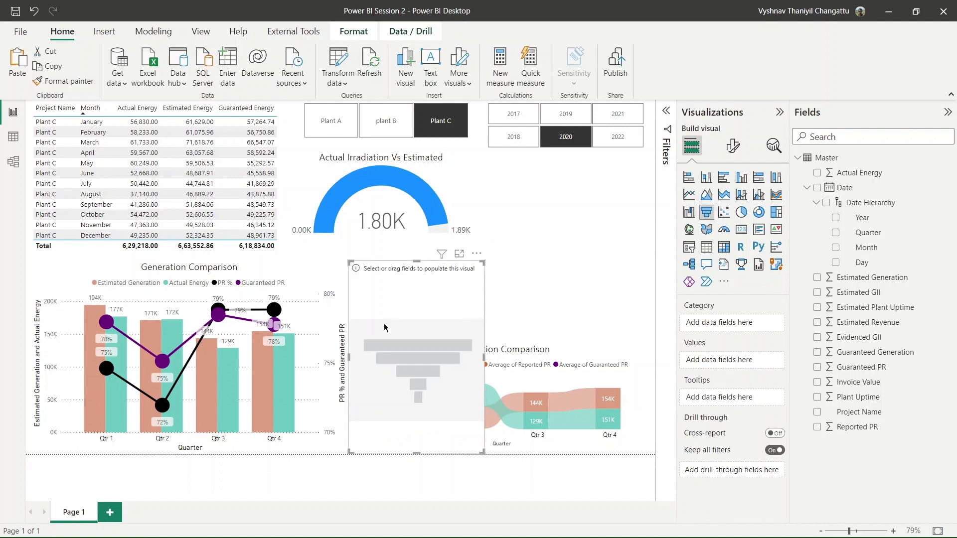
{"action": "left_click_drag", "start_coordinate": [384, 324], "coordinate": [503, 285]}
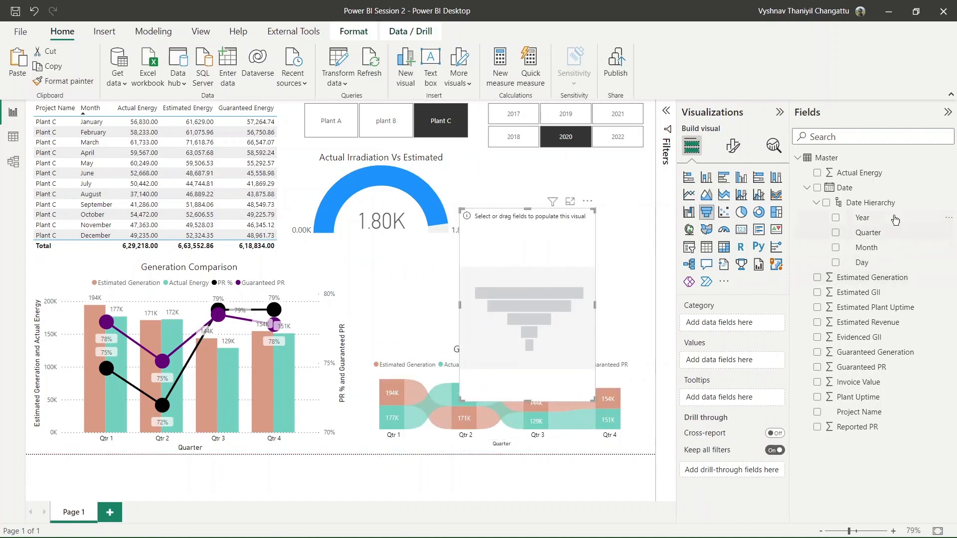
{"action": "left_click_drag", "start_coordinate": [880, 174], "coordinate": [724, 361]}
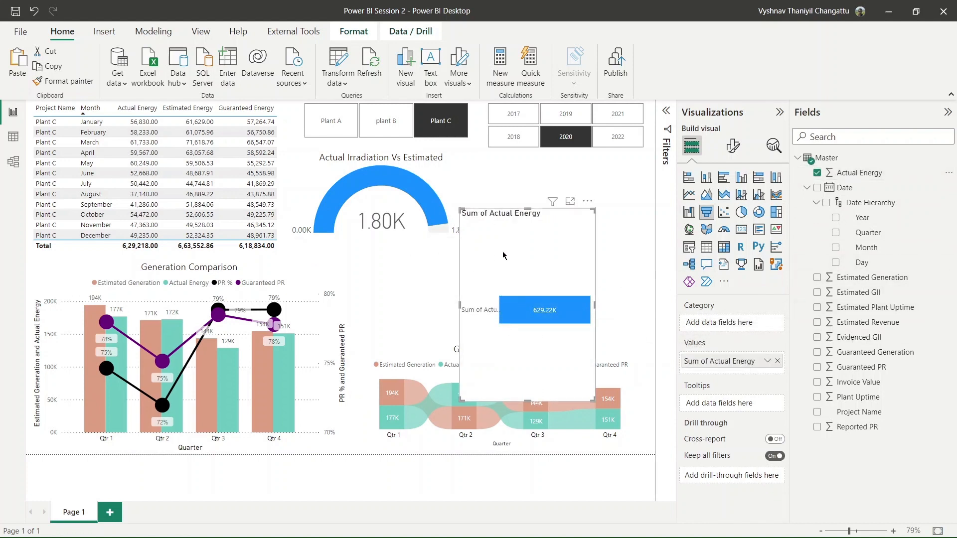
{"action": "left_click_drag", "start_coordinate": [879, 278], "coordinate": [731, 368]}
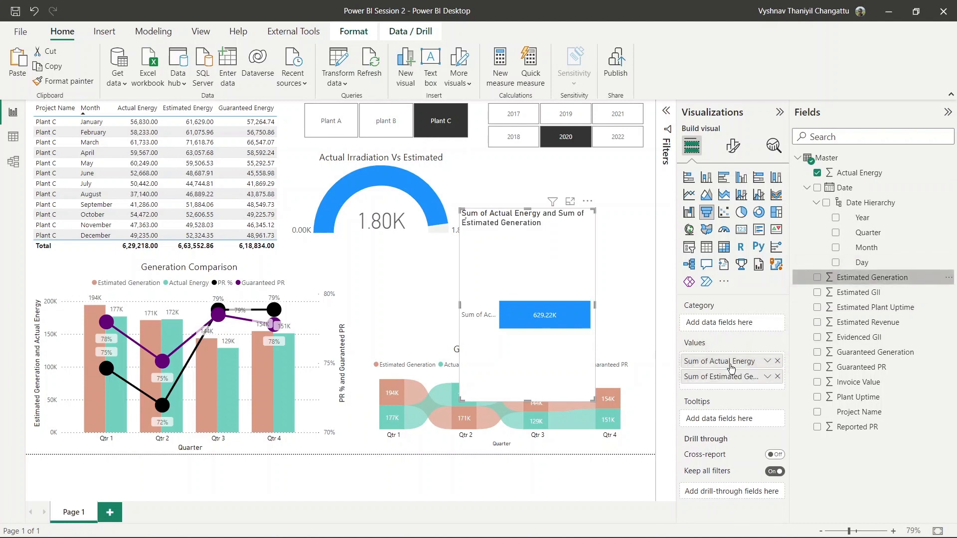
{"action": "mouse_move", "coordinate": [509, 331]}
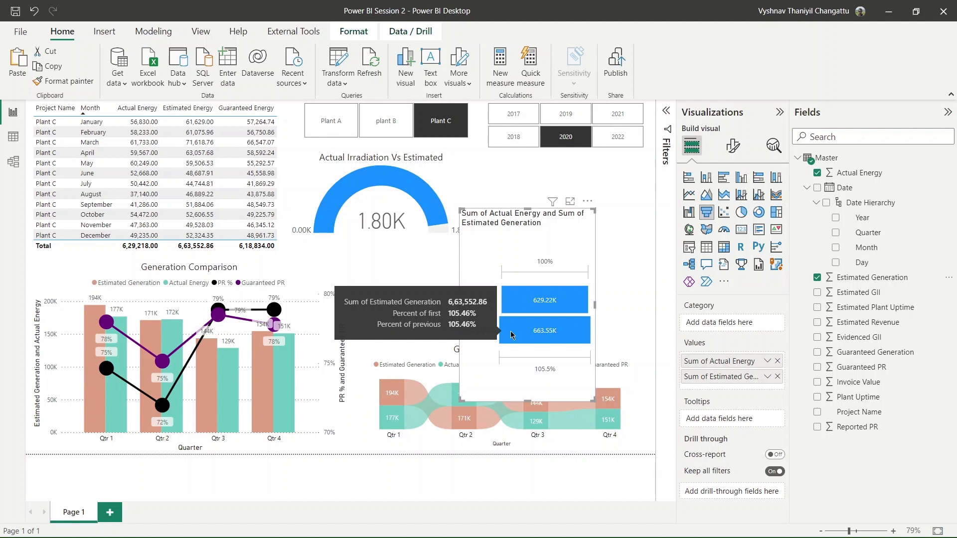
Remove Actual Energy and Estimated Generation from the funnel chart and delete the empty visual
{"action": "left_click", "coordinate": [778, 362]}
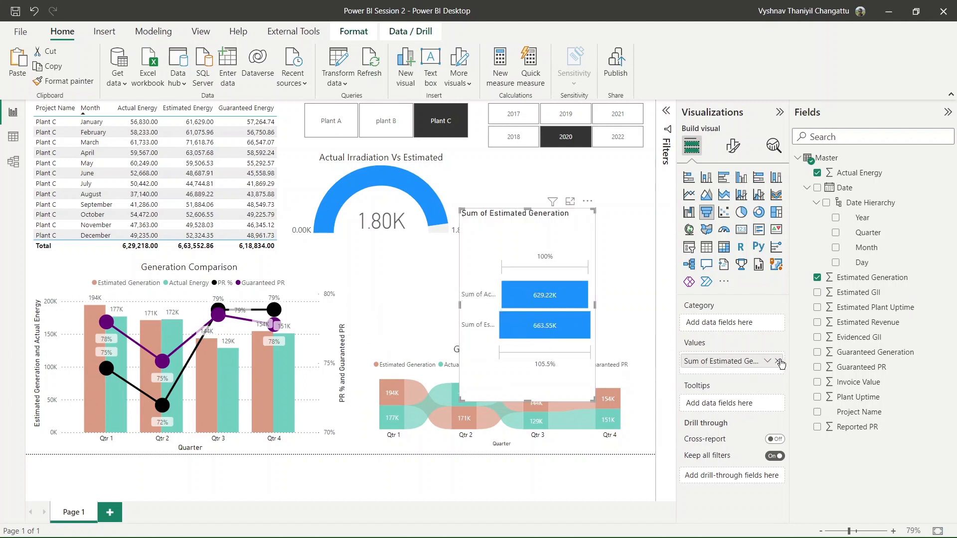
{"action": "left_click", "coordinate": [779, 362]}
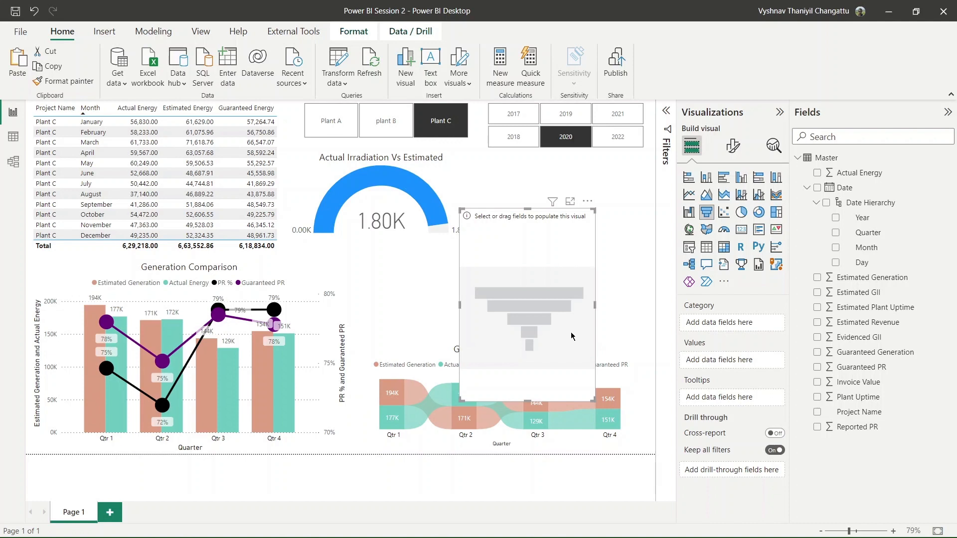
{"action": "key", "text": "Delete"}
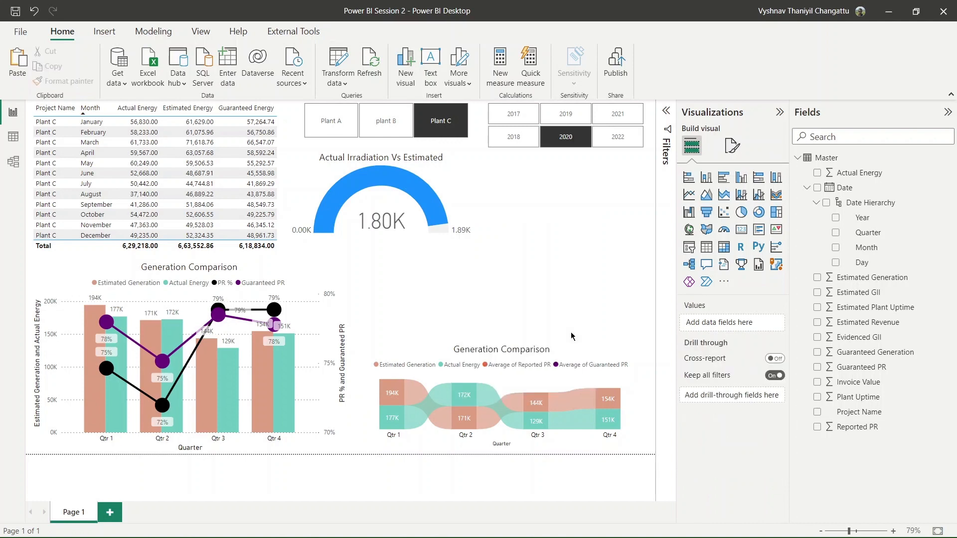
Insert an empty scatter chart, reduce its height and place it in the free area between the year slicer and the ribbon chart
{"action": "left_click", "coordinate": [722, 212]}
{"action": "left_click_drag", "start_coordinate": [404, 349], "coordinate": [555, 251]}
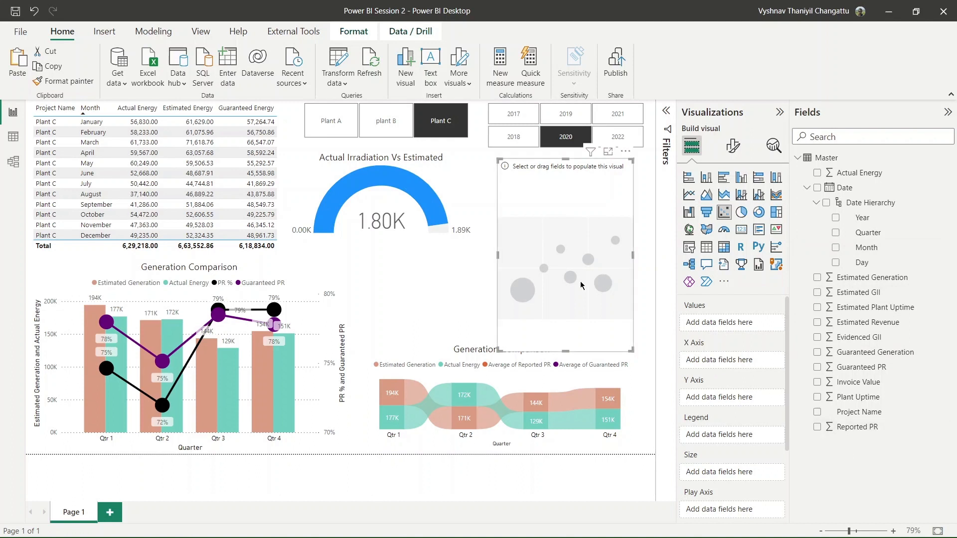
{"action": "left_click_drag", "start_coordinate": [565, 350], "coordinate": [579, 303]}
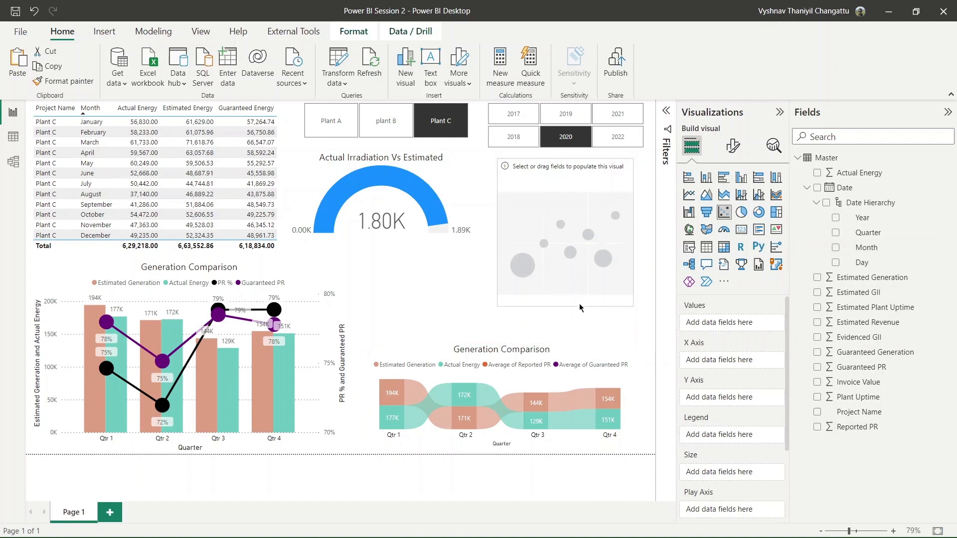
{"action": "left_click_drag", "start_coordinate": [559, 260], "coordinate": [580, 278]}
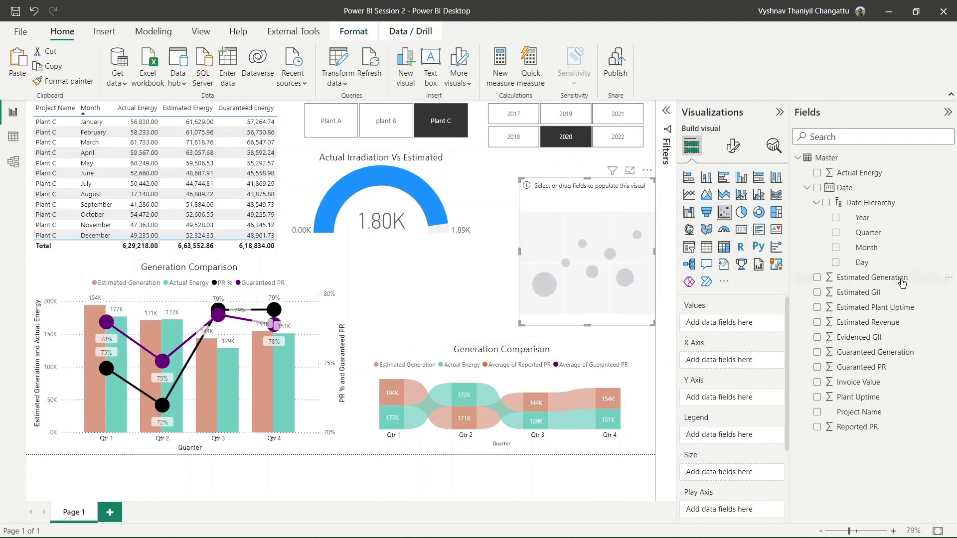
Try Actual Energy on the scatter chart's X axis and remove it again
{"action": "left_click_drag", "start_coordinate": [863, 173], "coordinate": [726, 362]}
{"action": "mouse_move", "coordinate": [859, 368]}
{"action": "left_mouse_down"}
{"action": "mouse_move", "coordinate": [857, 383]}
{"action": "mouse_move", "coordinate": [842, 373]}
{"action": "left_mouse_up"}
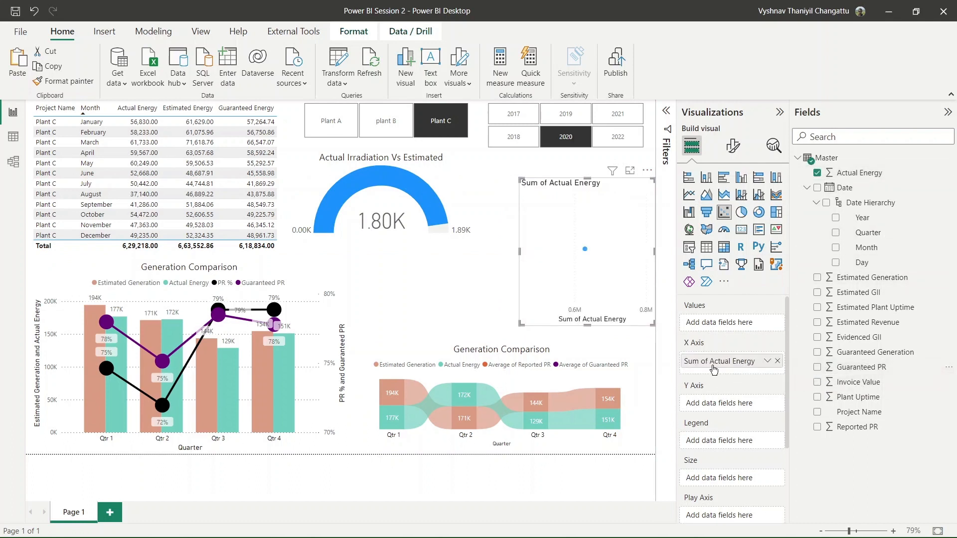
{"action": "left_click", "coordinate": [776, 360]}
Assign Evidenced GII to the scatter chart's values and Project Name to its legend
{"action": "left_click_drag", "start_coordinate": [869, 339], "coordinate": [735, 327]}
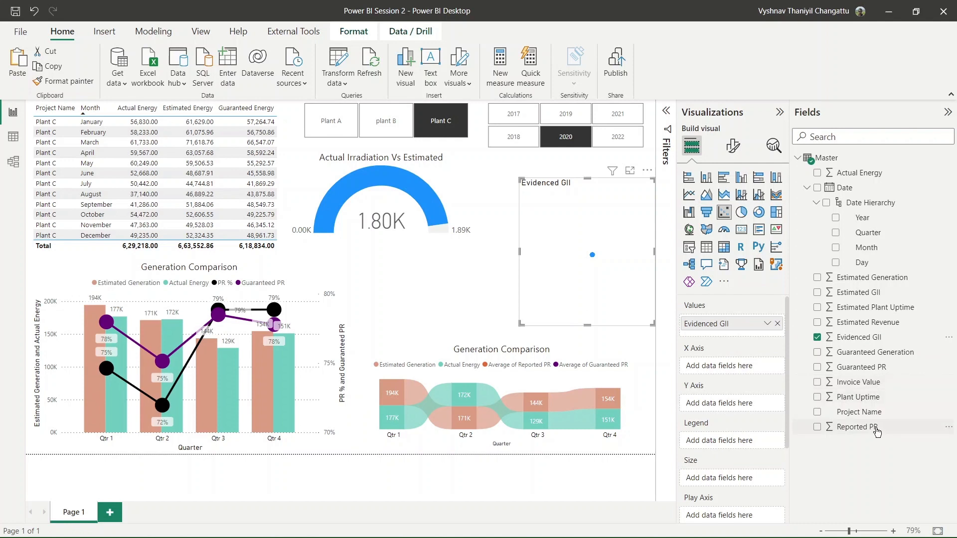
{"action": "left_click_drag", "start_coordinate": [871, 414], "coordinate": [738, 442]}
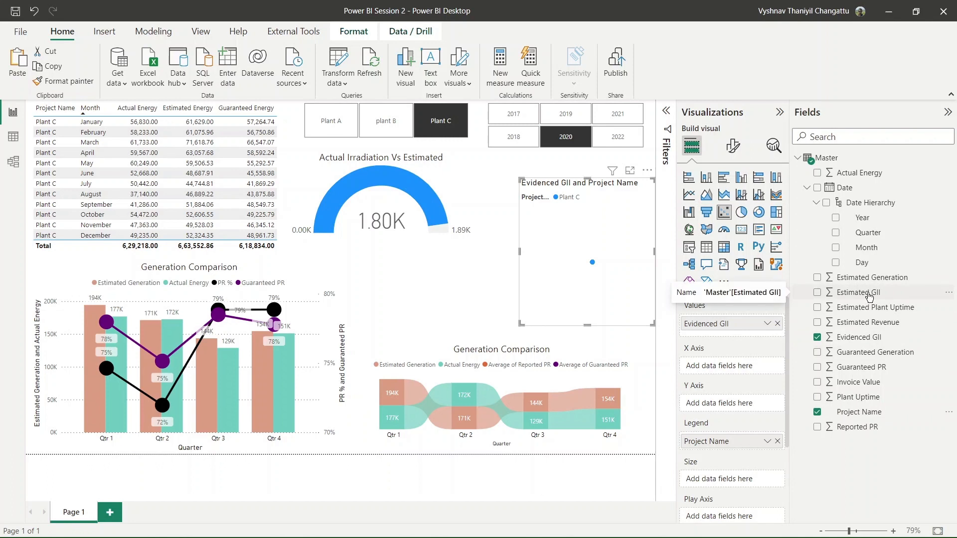
Try the Date Hierarchy on the scatter chart's X axis and remove it again
{"action": "left_click_drag", "start_coordinate": [869, 202], "coordinate": [732, 369]}
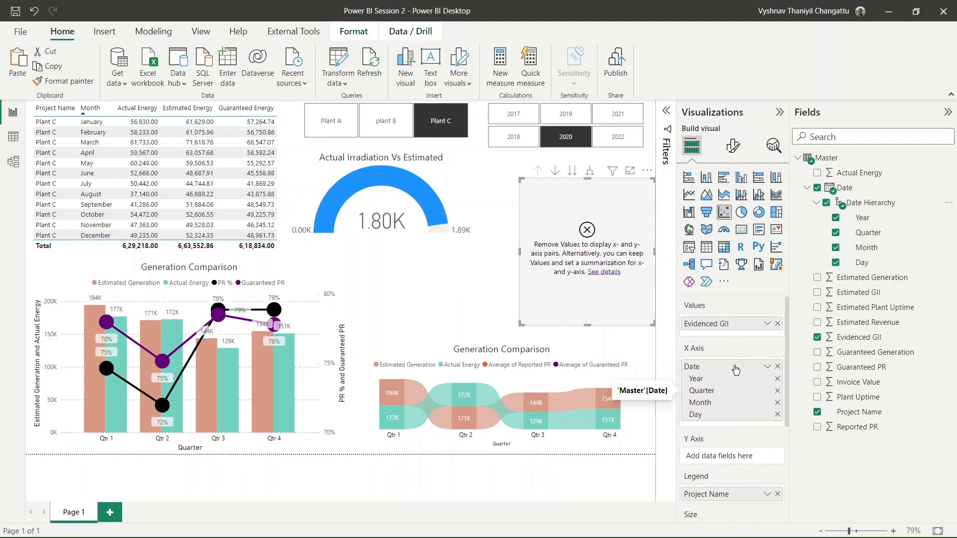
{"action": "left_click", "coordinate": [778, 367]}
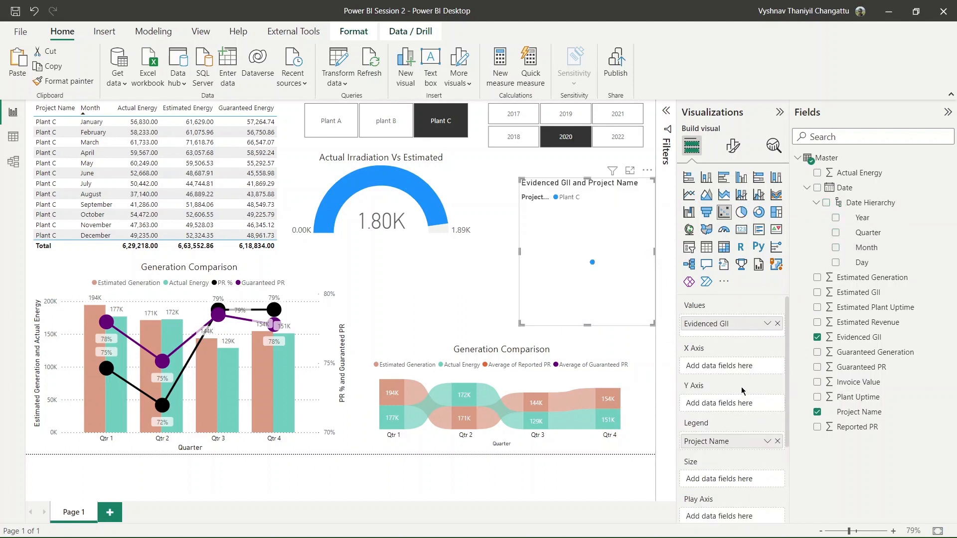
{"action": "scroll", "coordinate": [719, 470], "scroll_direction": "down", "scroll_amount": 3}
{"action": "scroll", "coordinate": [719, 470], "scroll_direction": "up", "scroll_amount": 3}
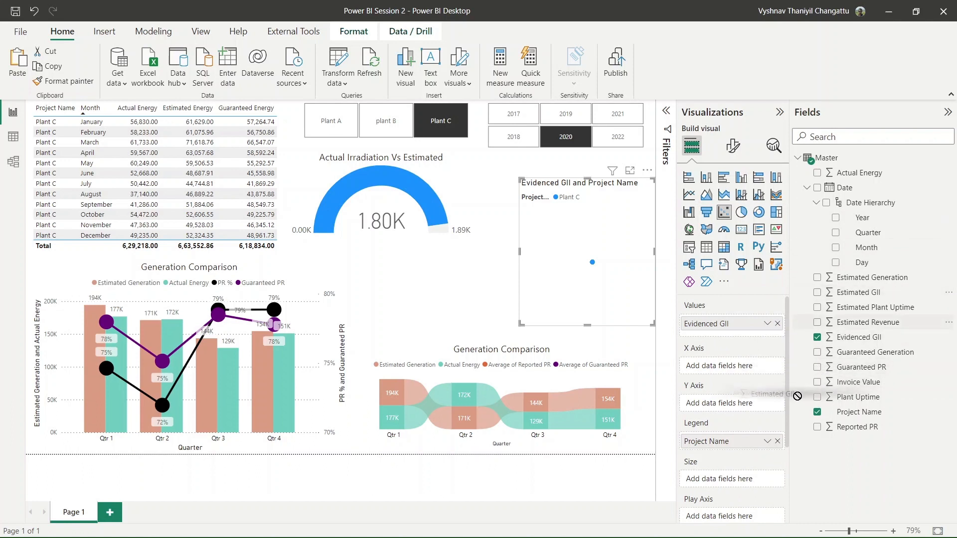
Assign Estimated GII to the scatter chart's X axis
{"action": "left_click_drag", "start_coordinate": [748, 368], "coordinate": [748, 368]}
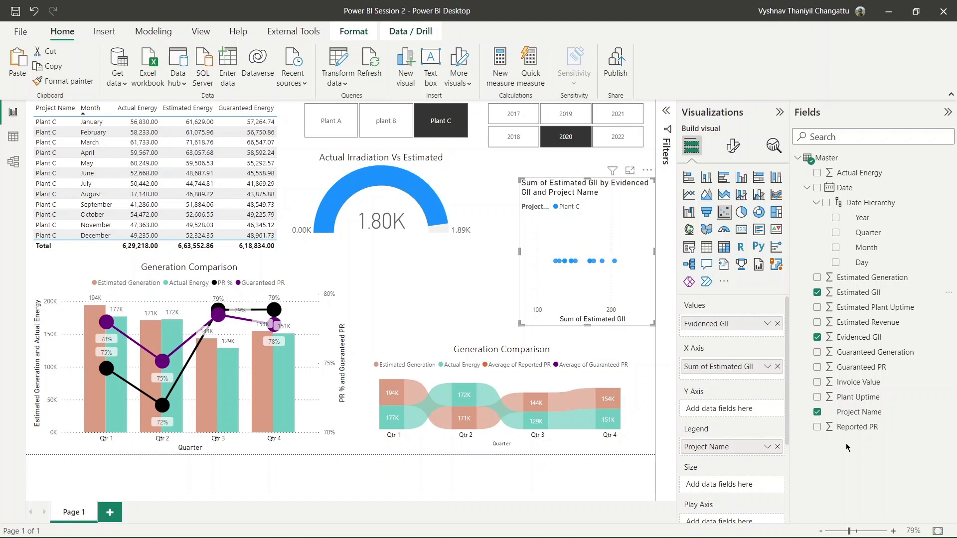
{"action": "left_click", "coordinate": [646, 170]}
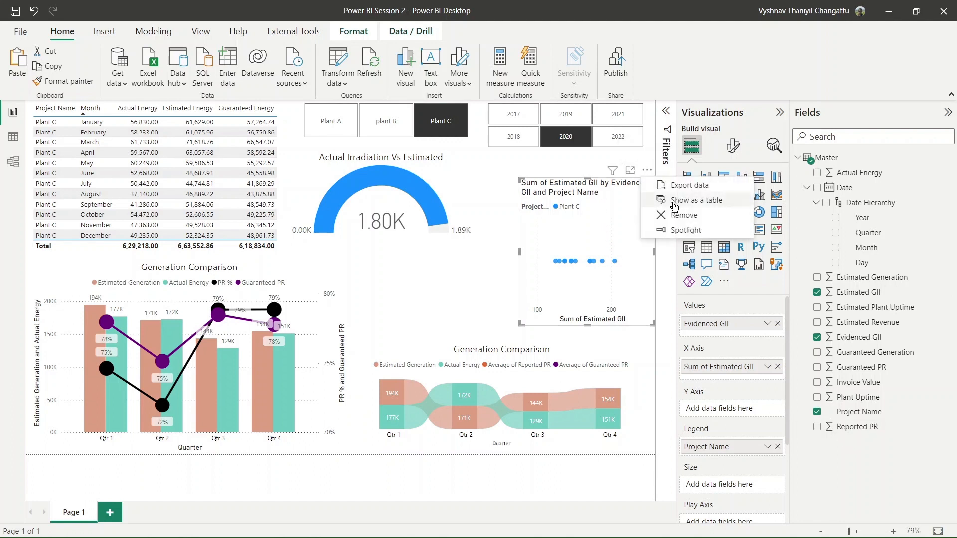
{"action": "left_click", "coordinate": [636, 244]}
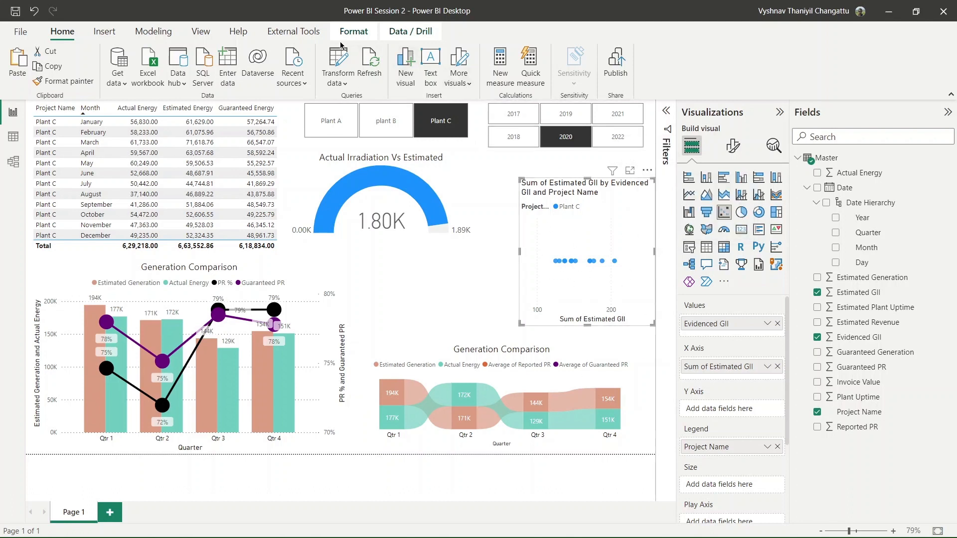
Turn on interaction editing and stop the plant slicer from filtering the scatter chart
{"action": "left_click", "coordinate": [352, 33]}
{"action": "left_click", "coordinate": [28, 80]}
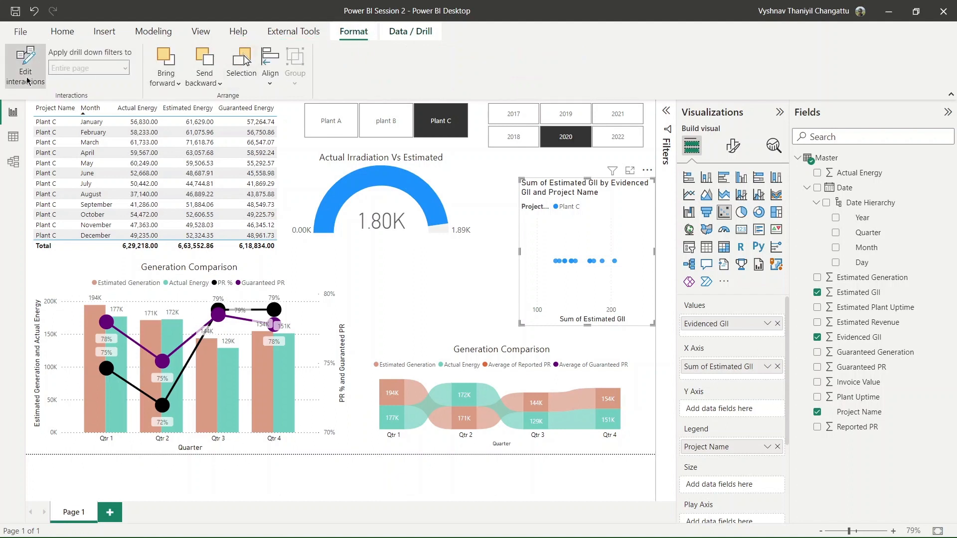
{"action": "left_click", "coordinate": [295, 129]}
{"action": "left_click", "coordinate": [295, 129]}
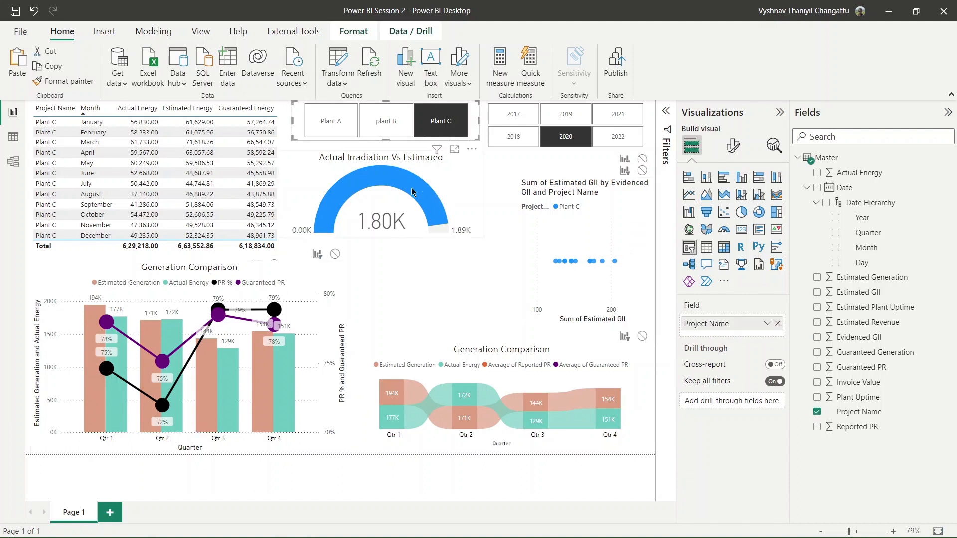
{"action": "left_click", "coordinate": [642, 172]}
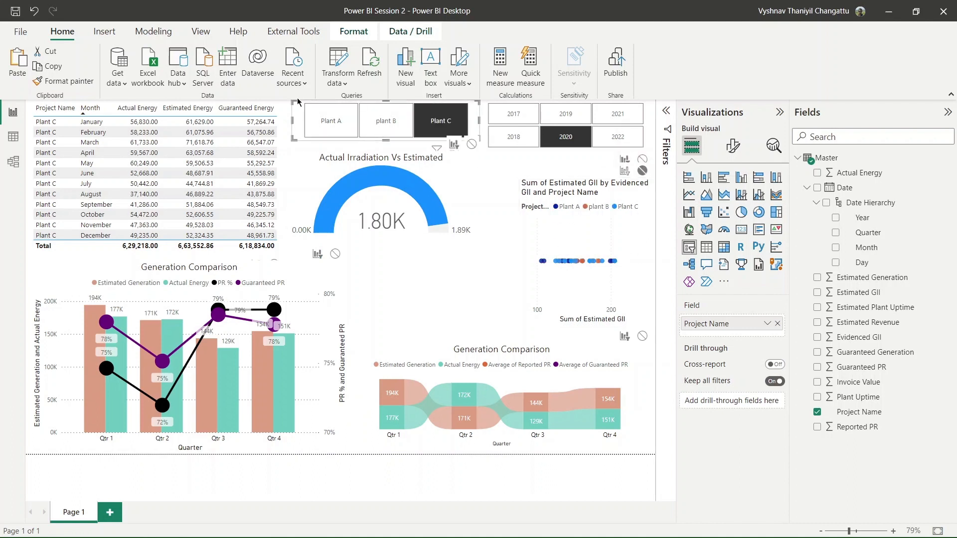
Try excluding the scatter chart and the irradiation gauge from the year slicer's filtering, and restore the filter interaction
{"action": "left_click", "coordinate": [486, 110]}
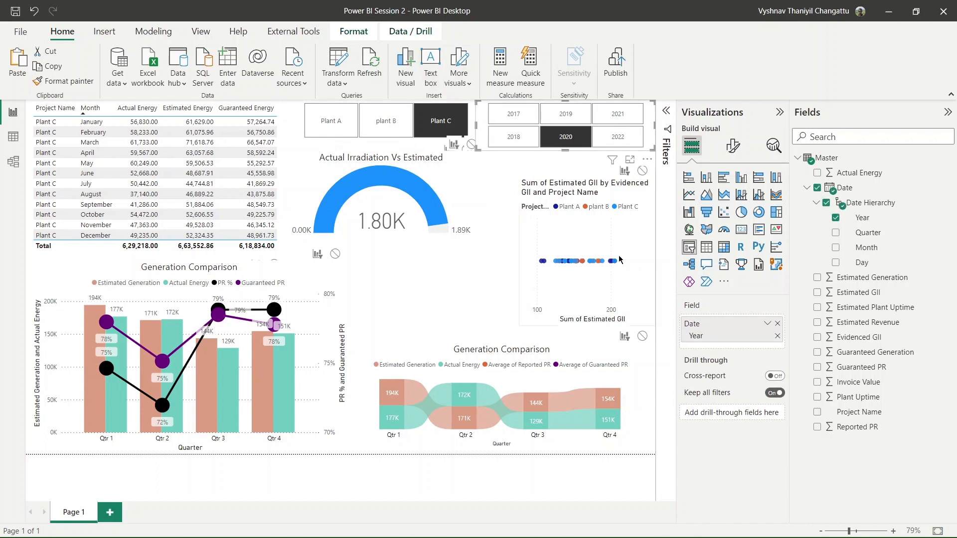
{"action": "left_click", "coordinate": [641, 172]}
{"action": "left_click", "coordinate": [625, 172]}
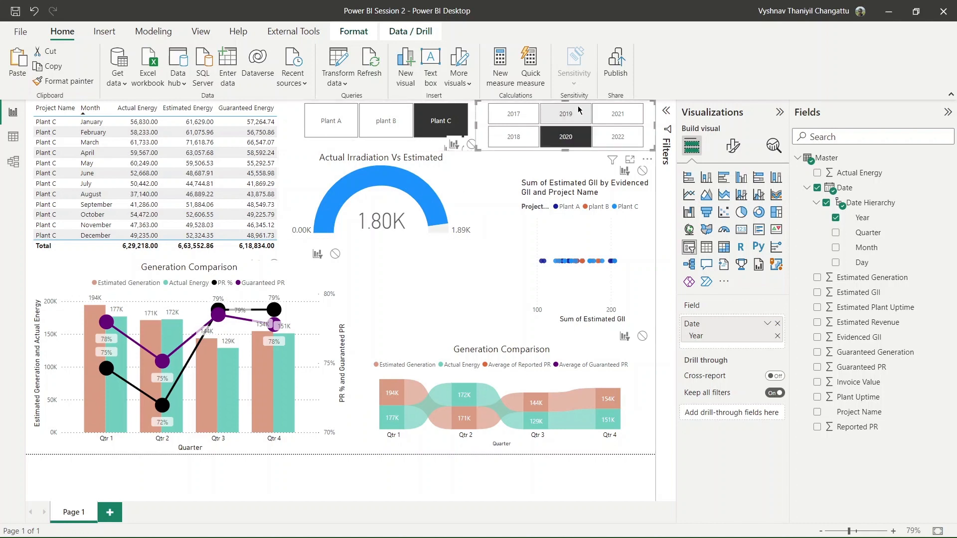
{"action": "left_click", "coordinate": [454, 144]}
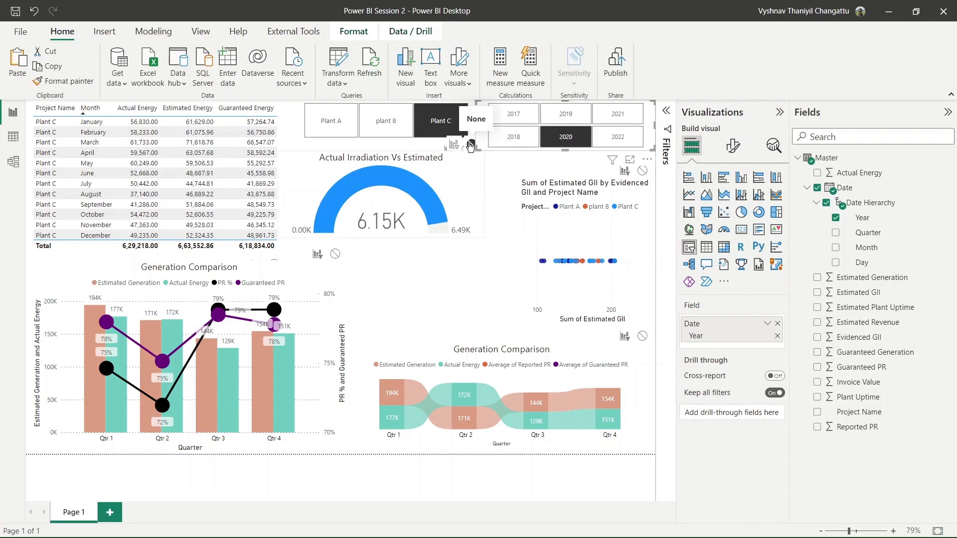
{"action": "left_click", "coordinate": [455, 144]}
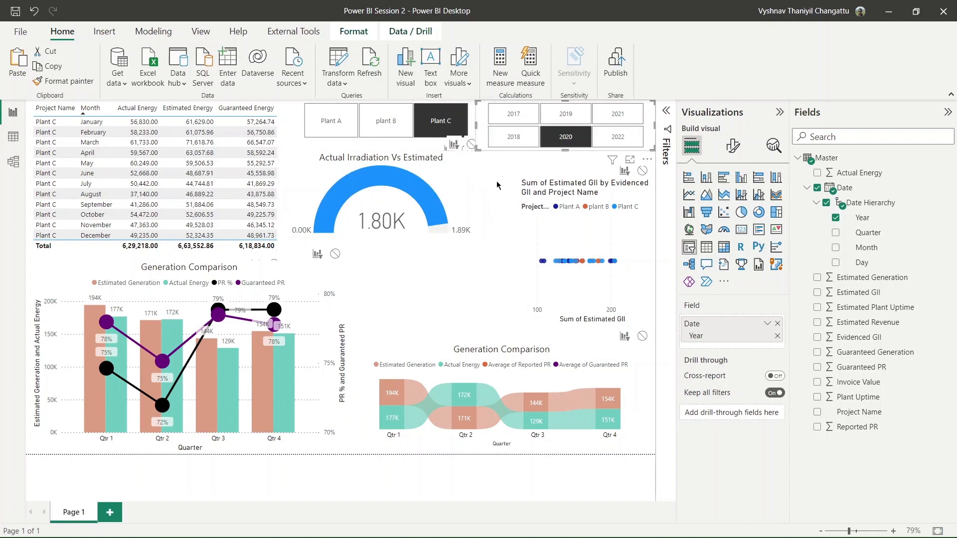
Reduce the scatter chart's height by lowering its upper edge, leaving free space beneath the year slicer
{"action": "left_click", "coordinate": [489, 246]}
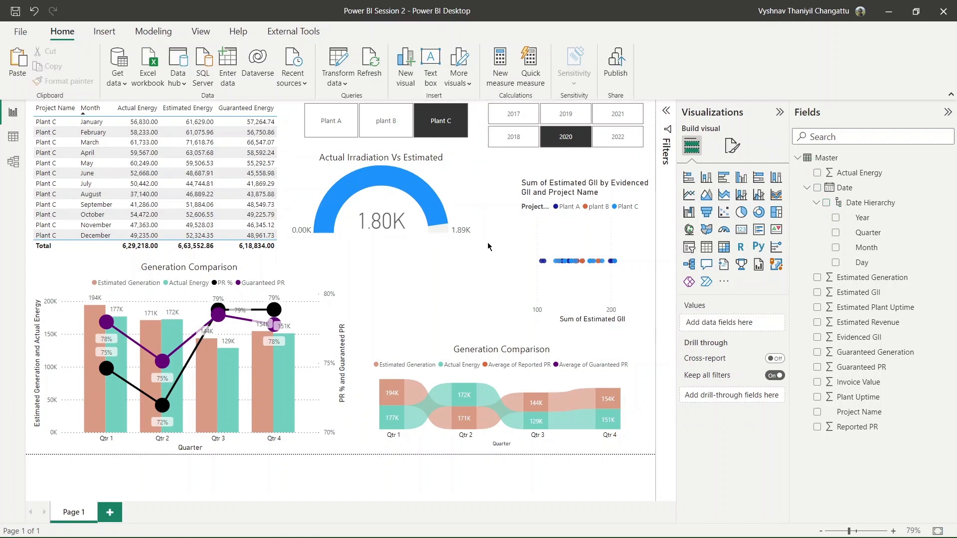
{"action": "left_click", "coordinate": [551, 194]}
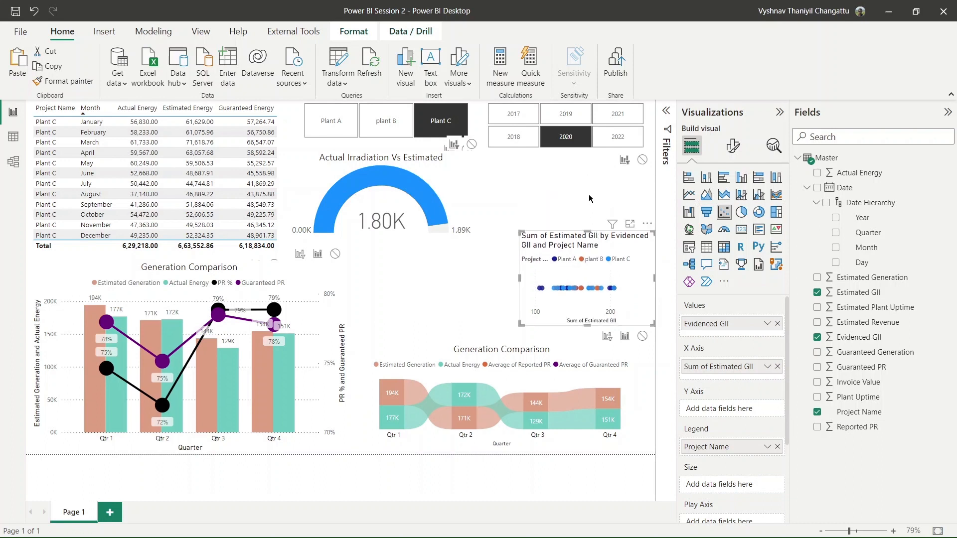
{"action": "left_click", "coordinate": [558, 160]}
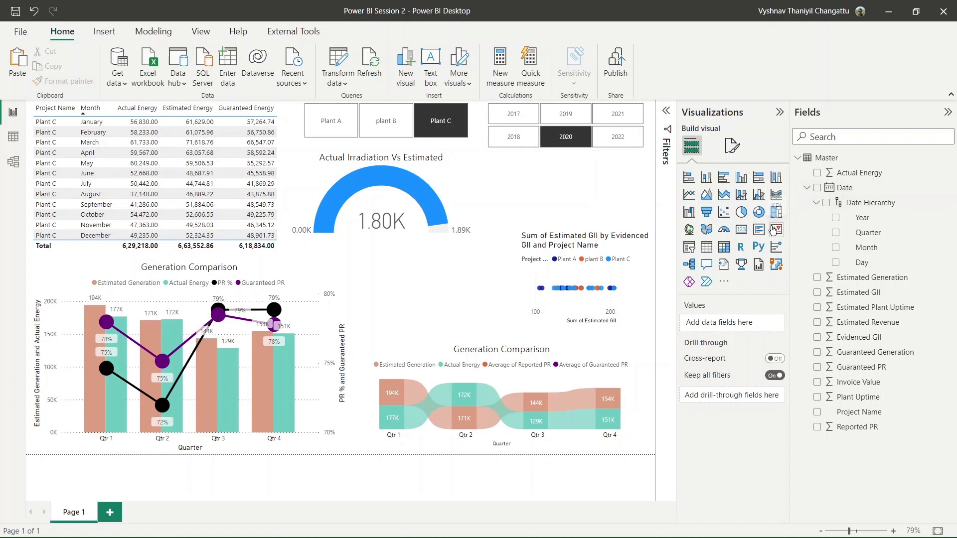
Try a pie chart of Actual Energy and Estimated Generation below the gauge and remove it again
{"action": "left_click", "coordinate": [740, 212]}
{"action": "left_click_drag", "start_coordinate": [418, 451], "coordinate": [417, 371]}
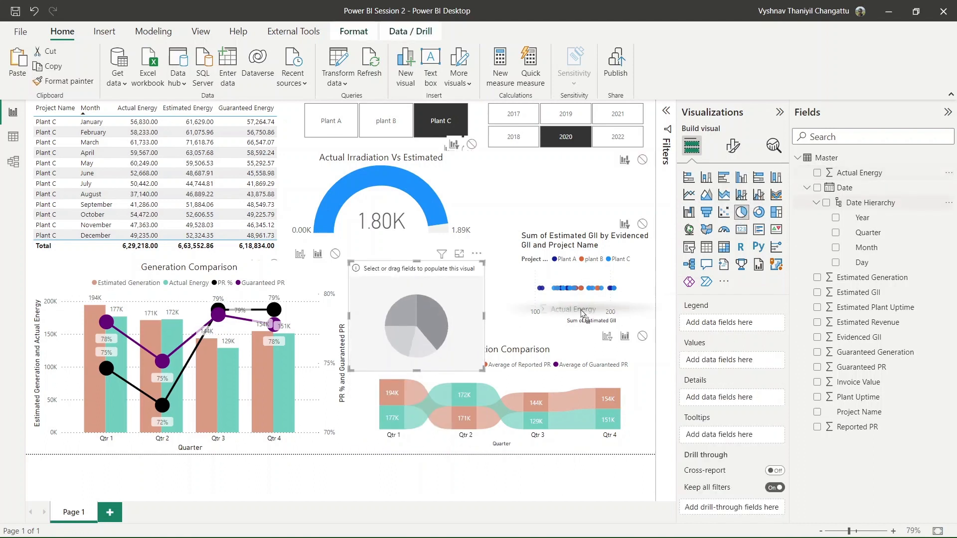
{"action": "left_click_drag", "start_coordinate": [871, 175], "coordinate": [735, 369]}
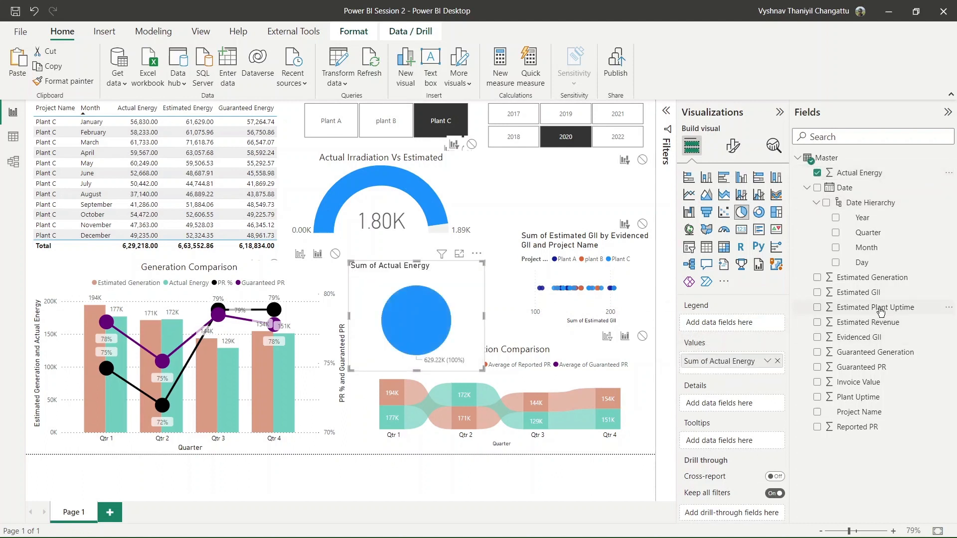
{"action": "left_click_drag", "start_coordinate": [888, 280], "coordinate": [749, 366]}
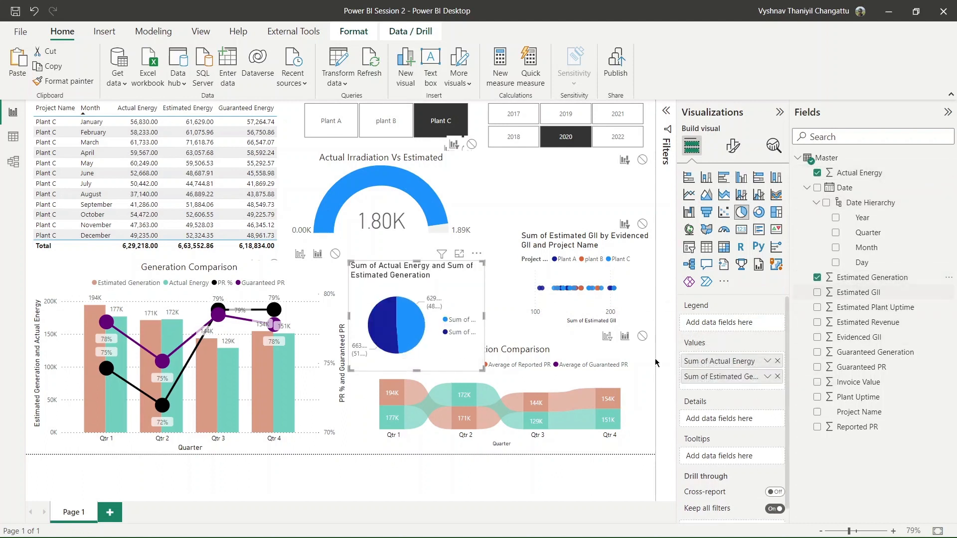
{"action": "left_click", "coordinate": [476, 255]}
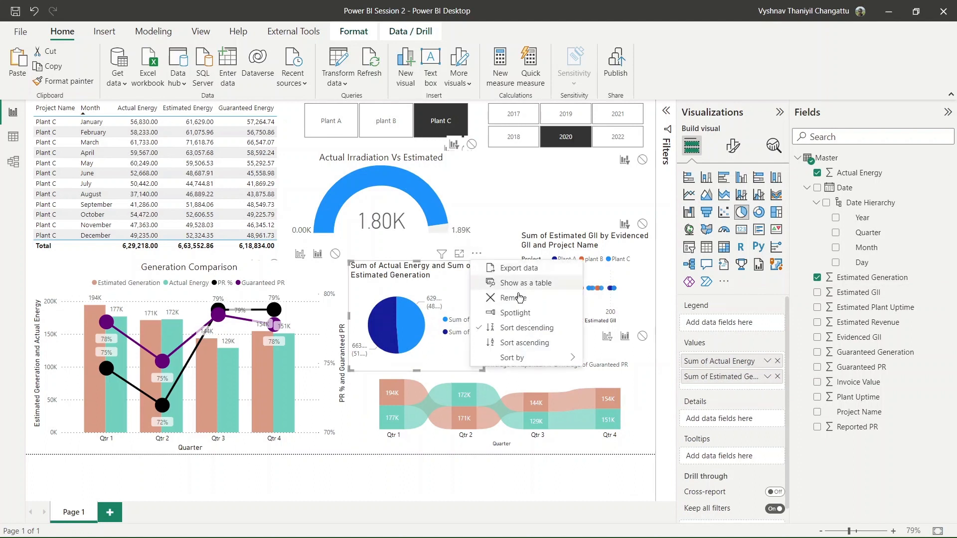
{"action": "left_click", "coordinate": [523, 306]}
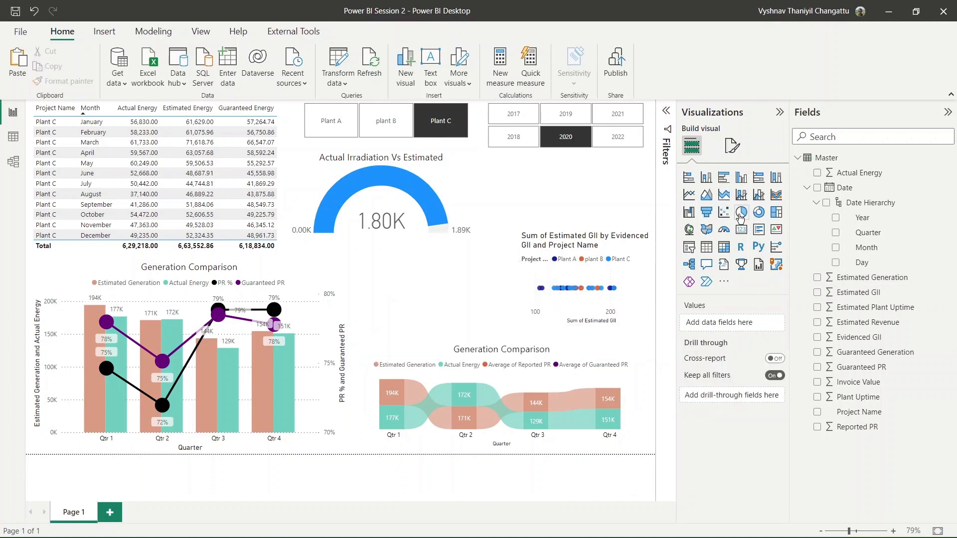
Insert an empty treemap, reduce its height and place it between the gauge and the ribbon chart
{"action": "left_click", "coordinate": [772, 218]}
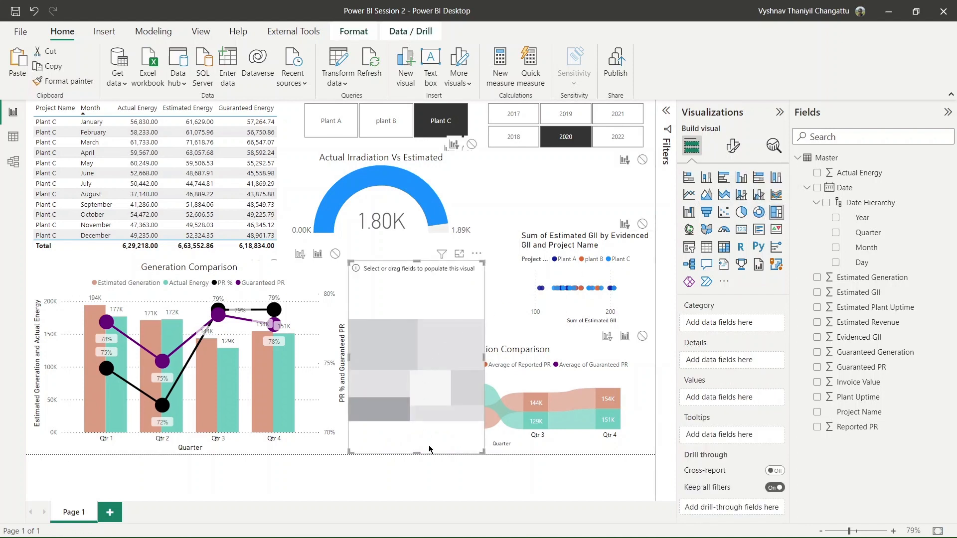
{"action": "left_click_drag", "start_coordinate": [420, 452], "coordinate": [432, 259]}
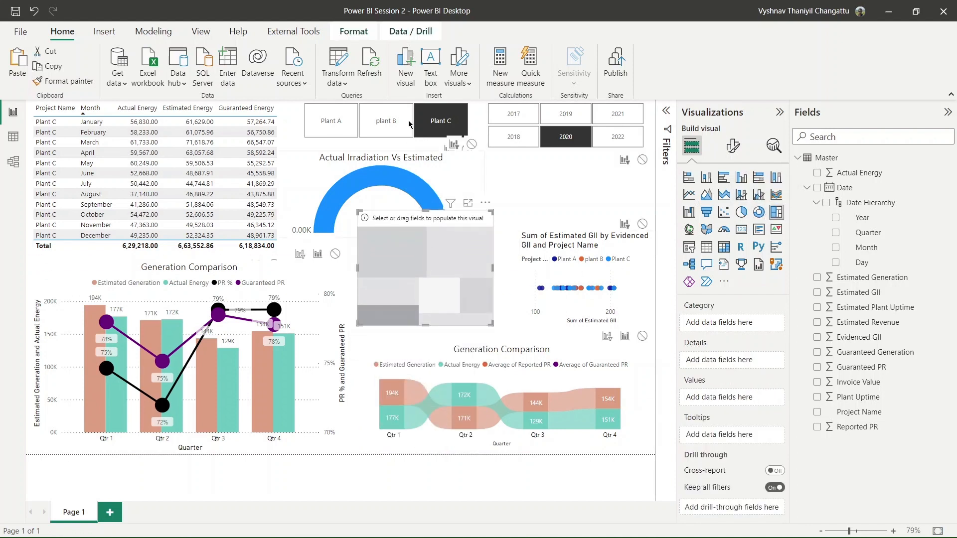
Stop the plant slicer from filtering the treemap and turn off interaction editing
{"action": "left_click", "coordinate": [360, 34]}
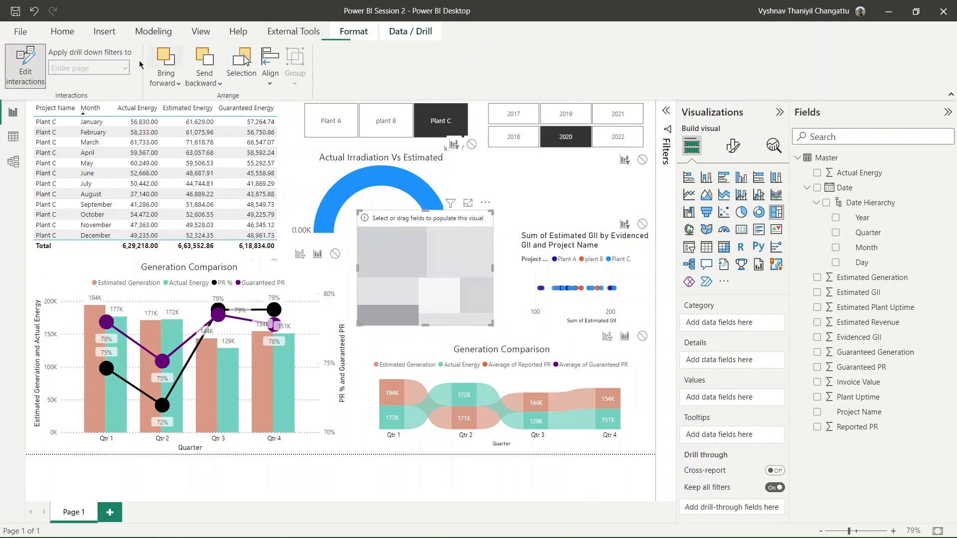
{"action": "left_click", "coordinate": [302, 107]}
{"action": "left_click", "coordinate": [480, 203]}
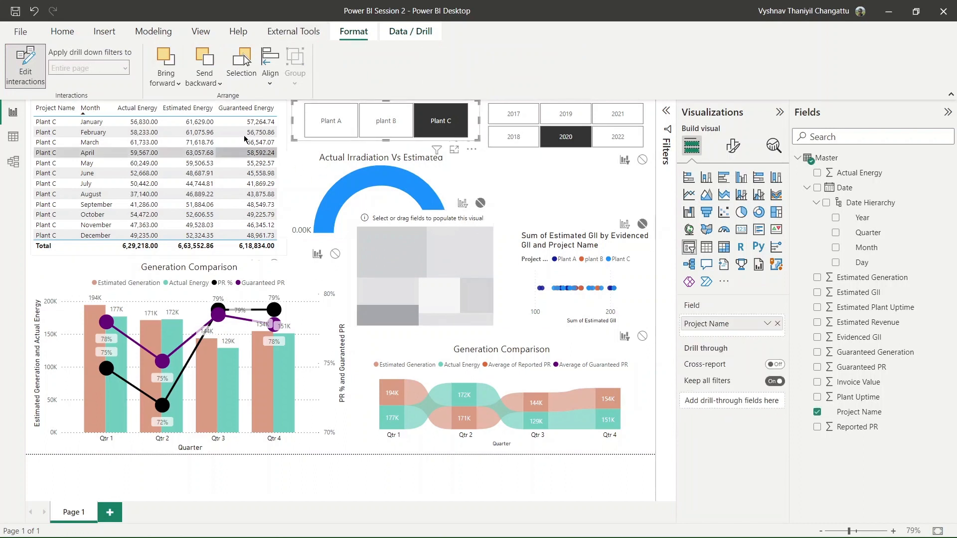
{"action": "left_click", "coordinate": [429, 234]}
{"action": "left_click", "coordinate": [25, 64]}
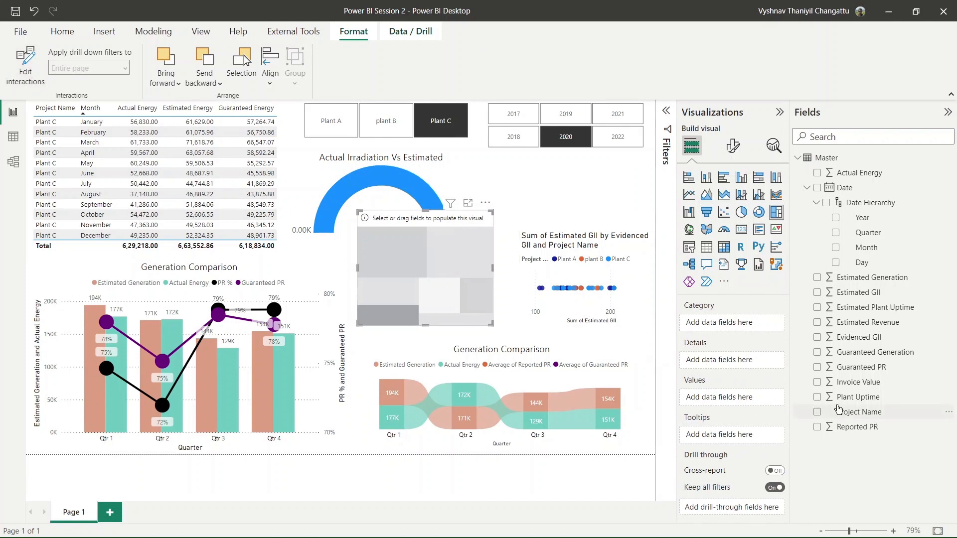
Assign Project Name to the treemap's category and Actual Energy to its values
{"action": "left_click_drag", "start_coordinate": [890, 416], "coordinate": [746, 328]}
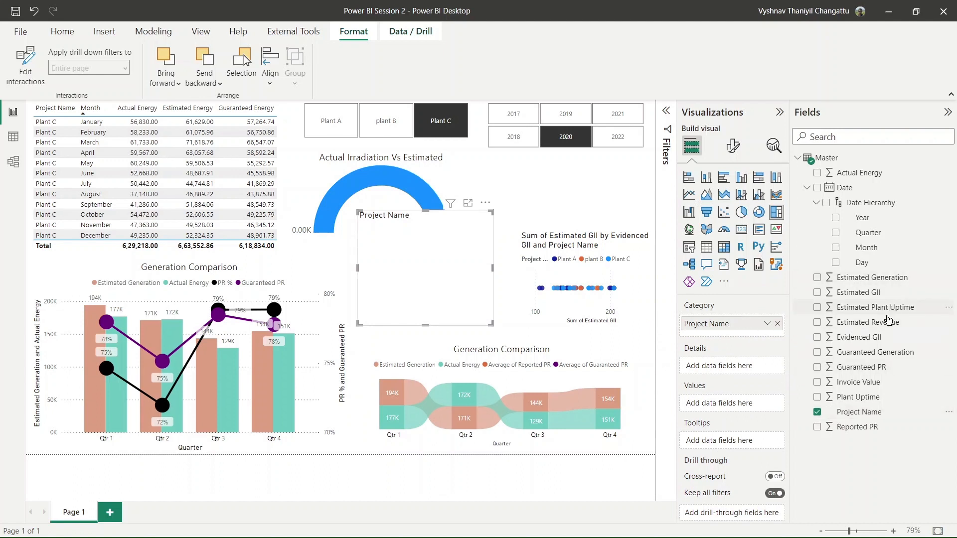
{"action": "mouse_move", "coordinate": [883, 293]}
{"action": "left_mouse_down"}
{"action": "mouse_move", "coordinate": [876, 311]}
{"action": "mouse_move", "coordinate": [879, 296]}
{"action": "mouse_move", "coordinate": [895, 297]}
{"action": "left_mouse_up"}
{"action": "left_click_drag", "start_coordinate": [880, 172], "coordinate": [755, 404]}
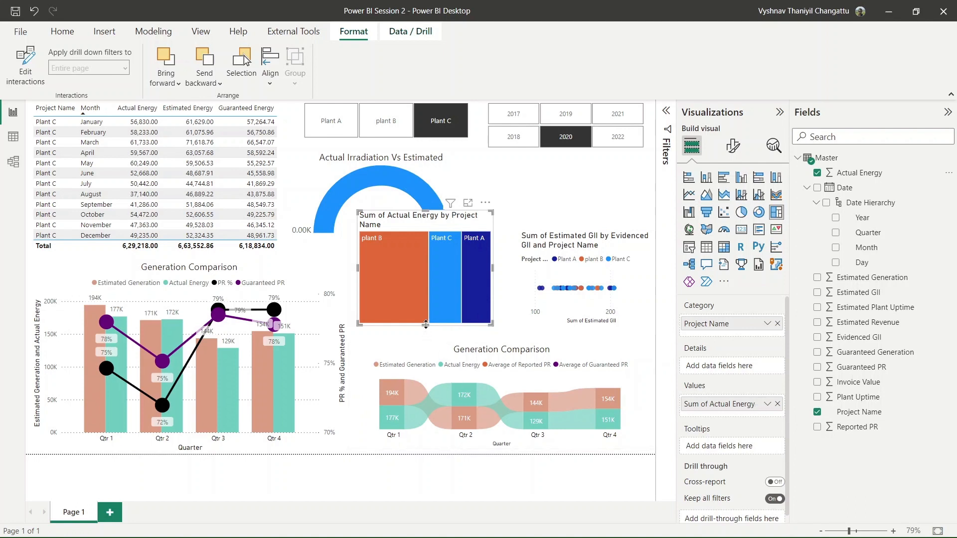
Make the treemap wider and shorter so that it fits between the gauge and the ribbon chart
{"action": "mouse_move", "coordinate": [493, 267]}
{"action": "left_mouse_down"}
{"action": "mouse_move", "coordinate": [551, 268]}
{"action": "mouse_move", "coordinate": [501, 268]}
{"action": "left_mouse_up"}
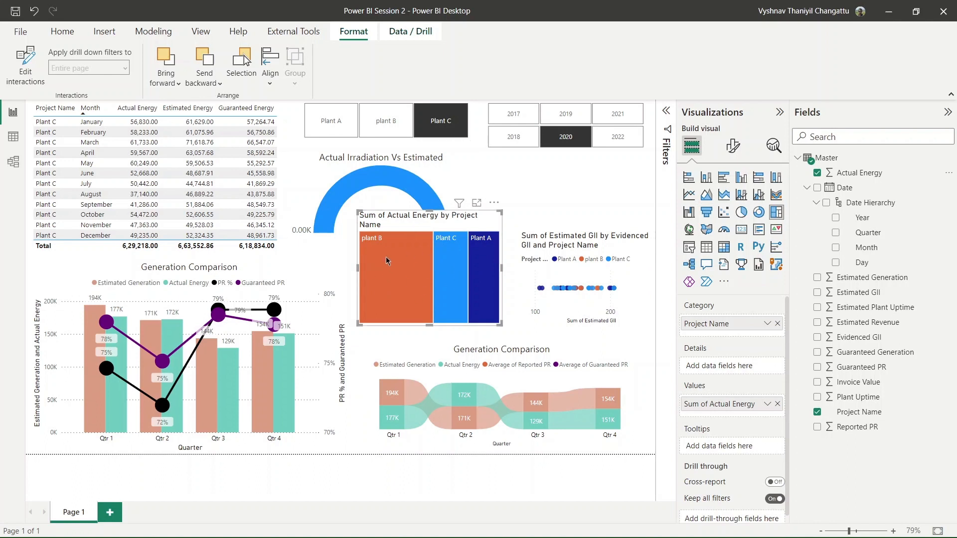
{"action": "mouse_move", "coordinate": [445, 264]}
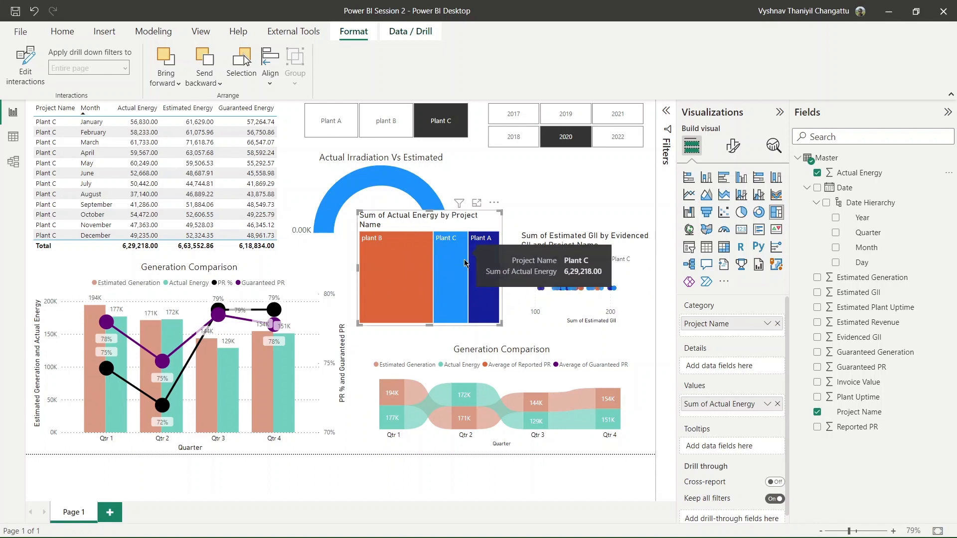
{"action": "mouse_move", "coordinate": [472, 249]}
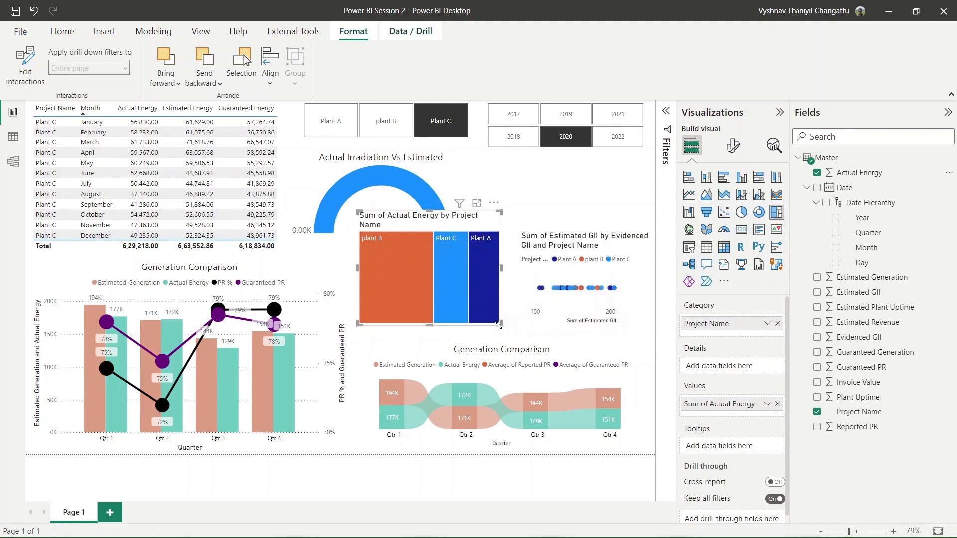
{"action": "left_click_drag", "start_coordinate": [500, 324], "coordinate": [521, 282]}
{"action": "left_click_drag", "start_coordinate": [503, 216], "coordinate": [491, 251]}
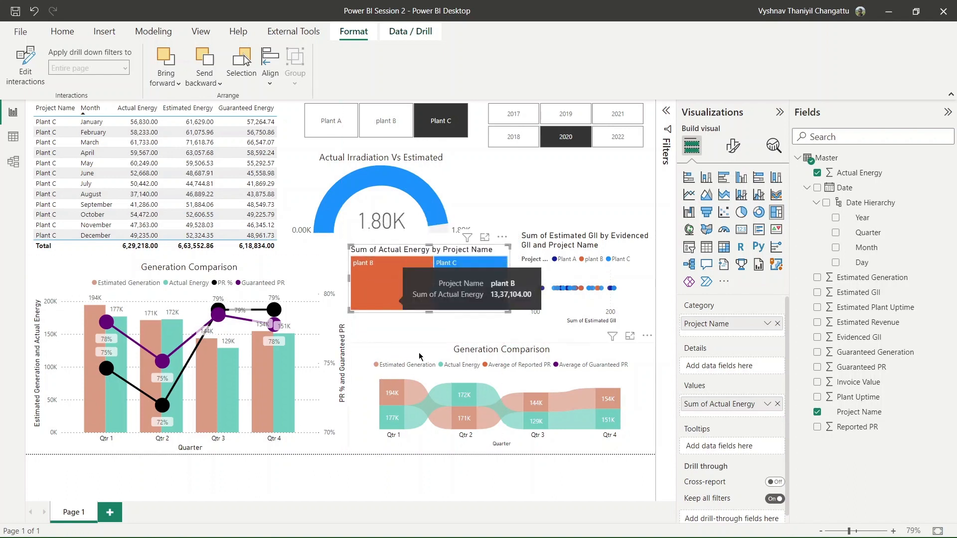
Turn on the treemap's data labels and move it slightly down towards the ribbon chart
{"action": "left_click", "coordinate": [732, 147]}
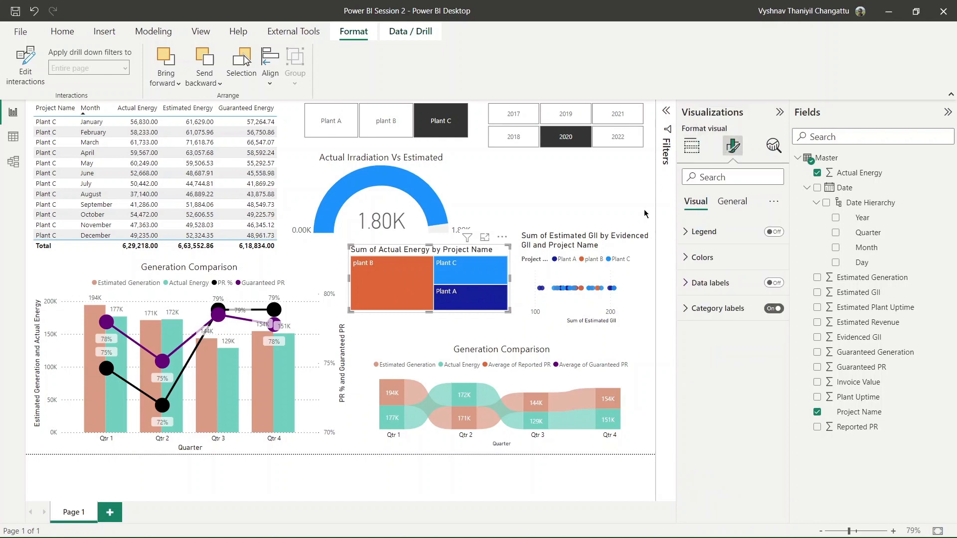
{"action": "left_click", "coordinate": [774, 283]}
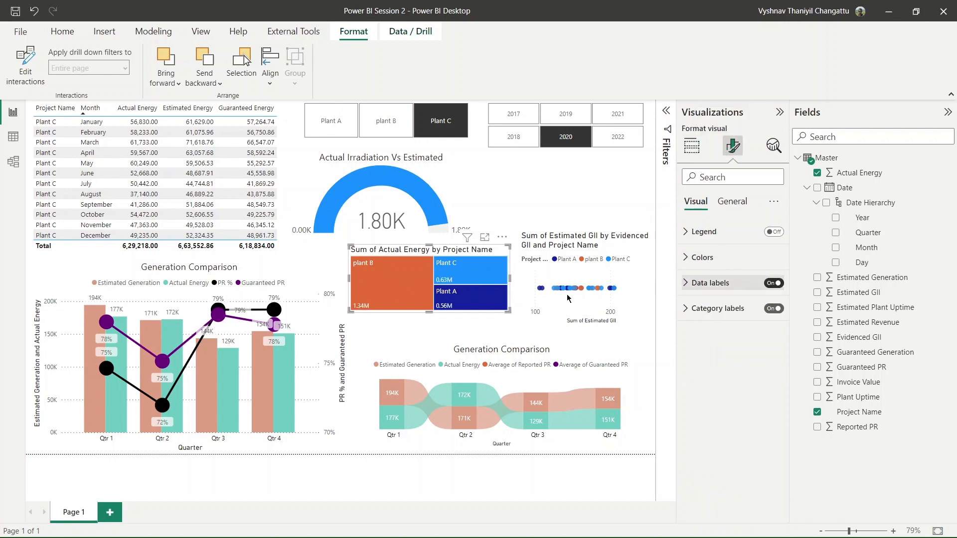
{"action": "left_click", "coordinate": [692, 146]}
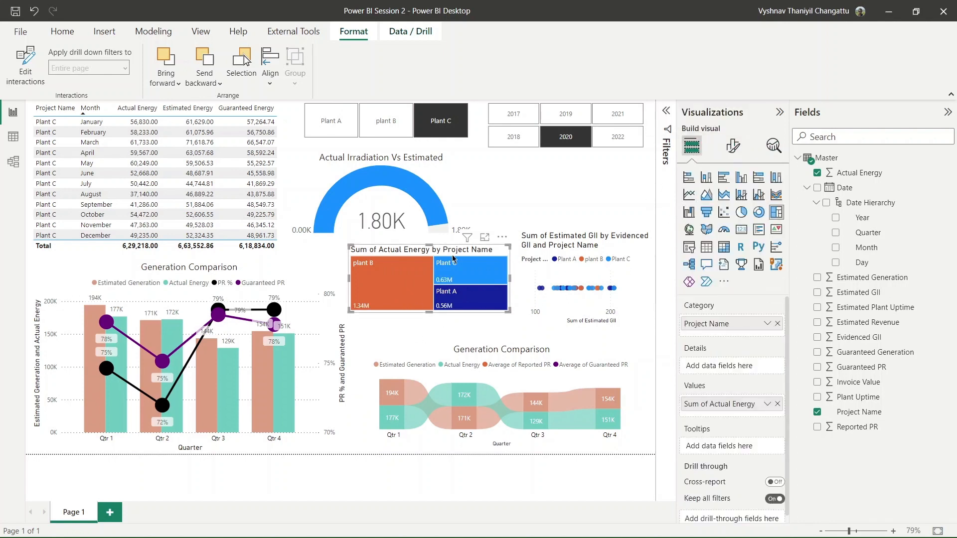
{"action": "left_click_drag", "start_coordinate": [452, 259], "coordinate": [444, 275]}
Copy the formatting of the Generation Comparison combo chart onto the treemap with the Format painter
{"action": "left_click", "coordinate": [227, 271]}
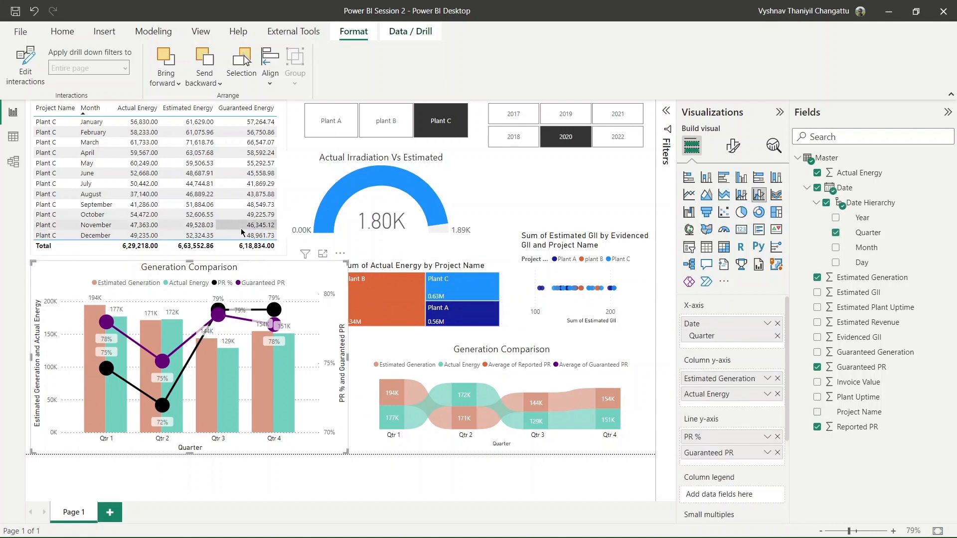
{"action": "left_click", "coordinate": [62, 31]}
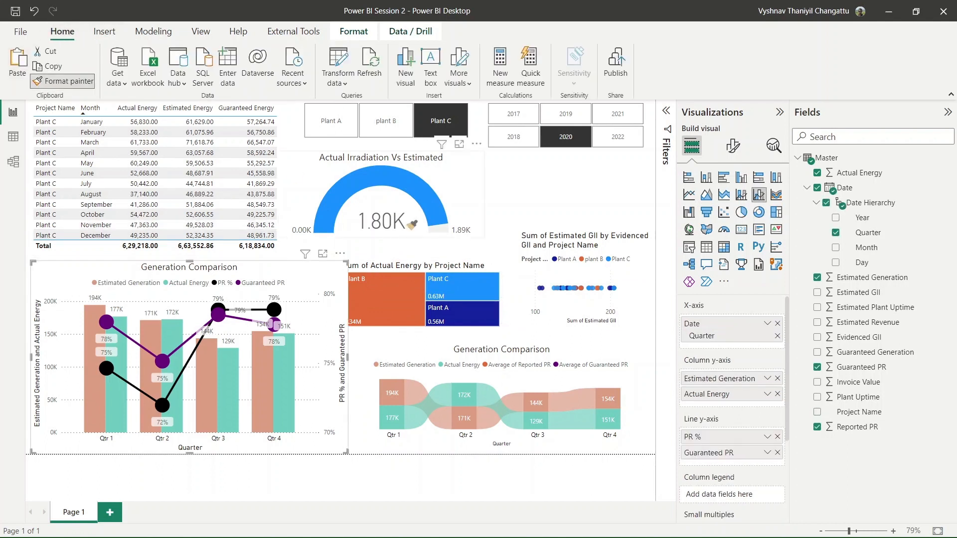
{"action": "left_click", "coordinate": [429, 274]}
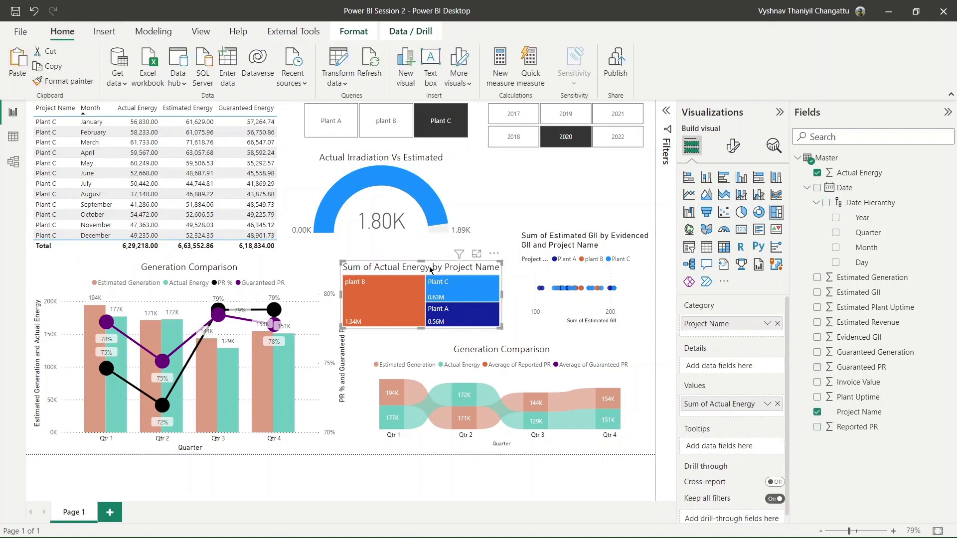
Shift the treemap slightly up and to the left and turn off its title
{"action": "left_click_drag", "start_coordinate": [431, 270], "coordinate": [425, 267]}
{"action": "left_click", "coordinate": [732, 146]}
{"action": "left_click", "coordinate": [743, 201]}
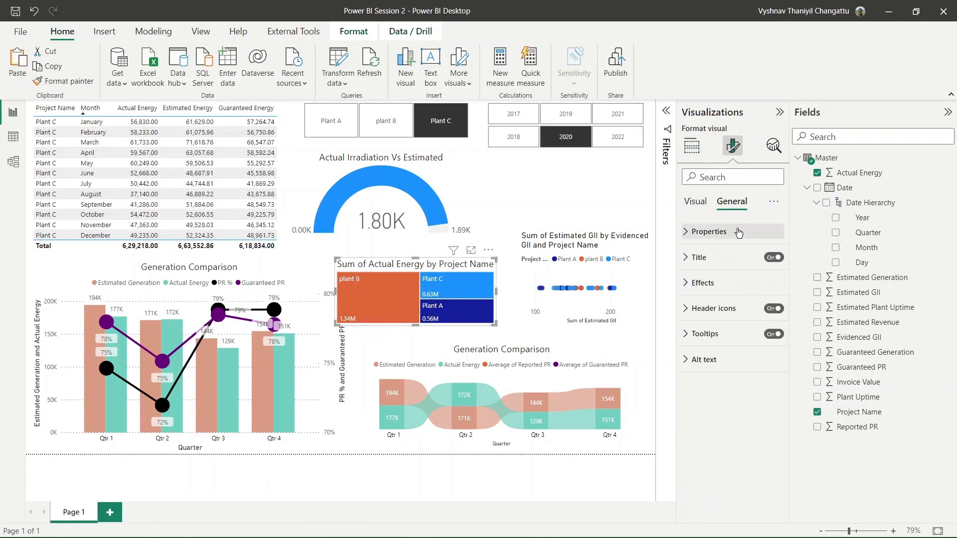
{"action": "left_click", "coordinate": [773, 257]}
{"action": "left_click", "coordinate": [692, 145]}
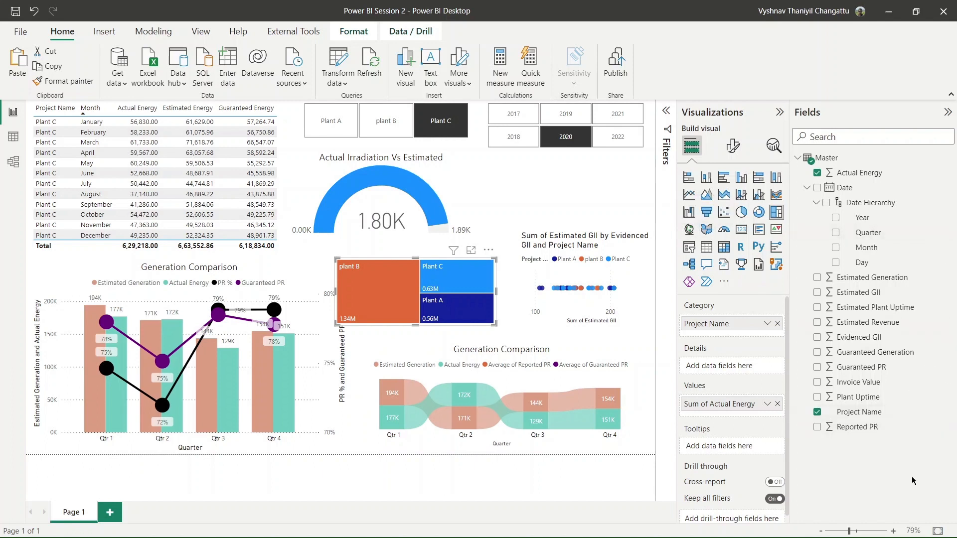
Add a card for Actual Energy below the year slicer and turn it into a multi-row card with Estimated Generation
{"action": "left_click", "coordinate": [523, 186]}
{"action": "left_click", "coordinate": [743, 235]}
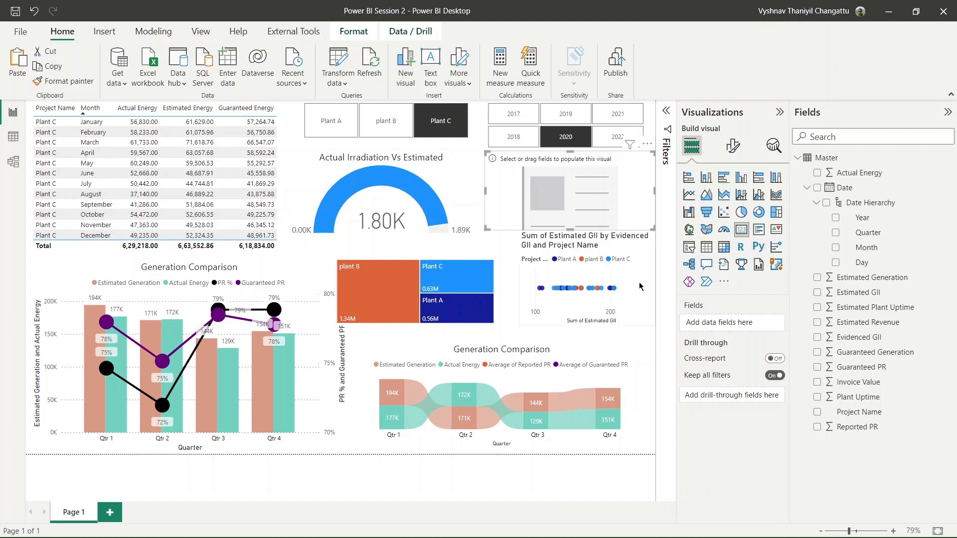
{"action": "left_click_drag", "start_coordinate": [855, 173], "coordinate": [558, 198]}
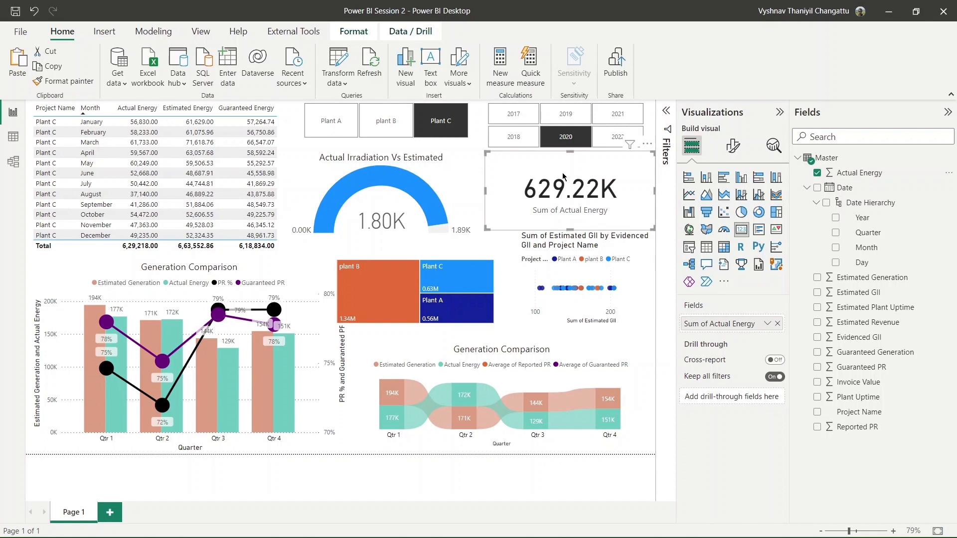
{"action": "left_click", "coordinate": [759, 231]}
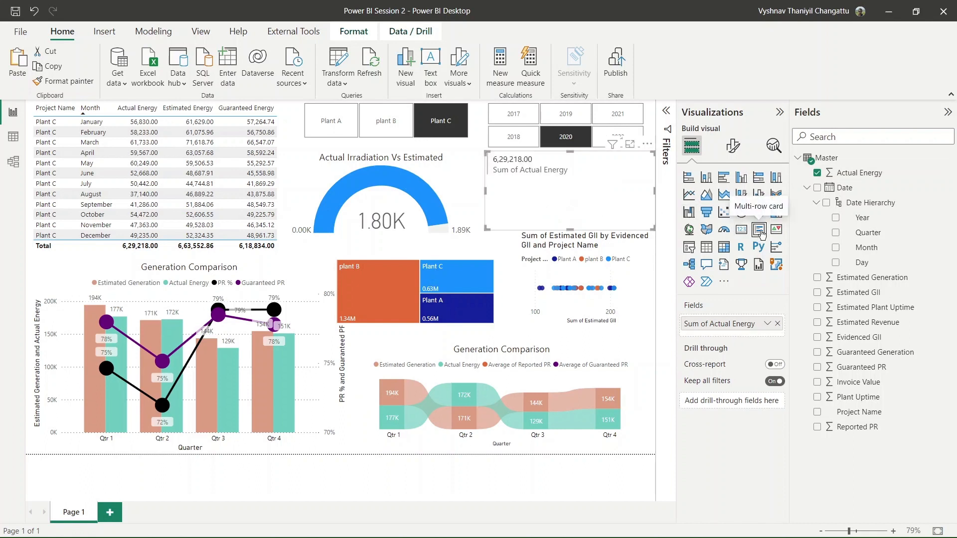
{"action": "left_click_drag", "start_coordinate": [872, 277], "coordinate": [738, 330]}
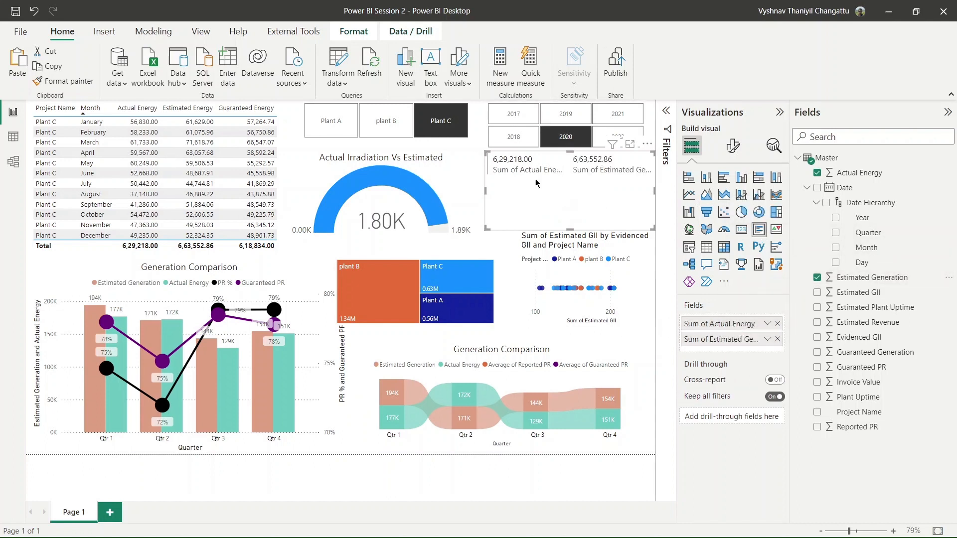
Convert the multi-row card to a KPI visual and clear its value and target fields
{"action": "left_click", "coordinate": [777, 230]}
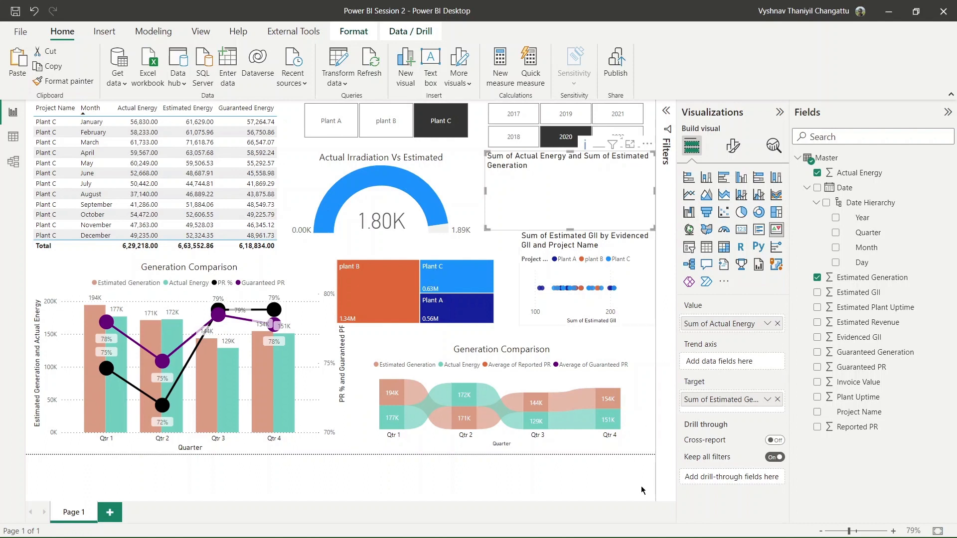
{"action": "left_click", "coordinate": [775, 324]}
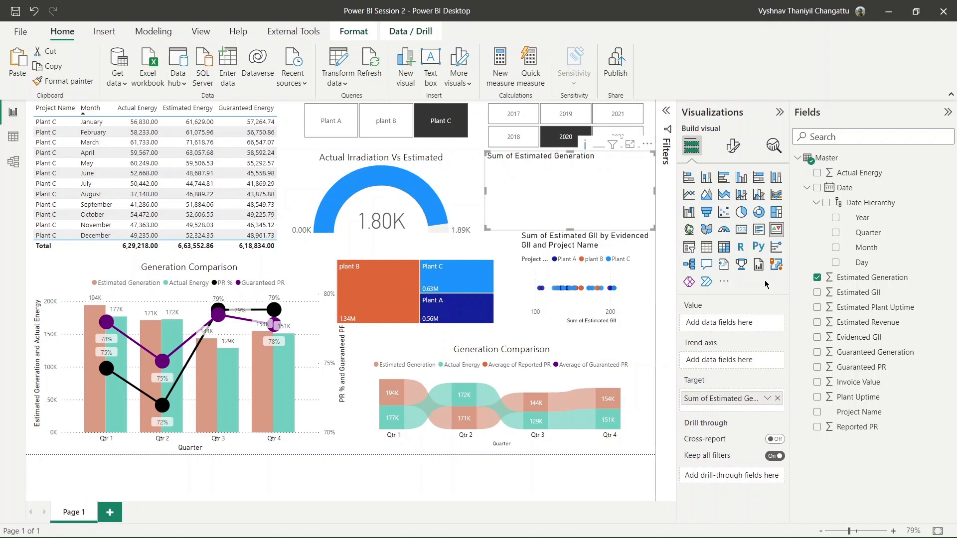
{"action": "left_click", "coordinate": [778, 398]}
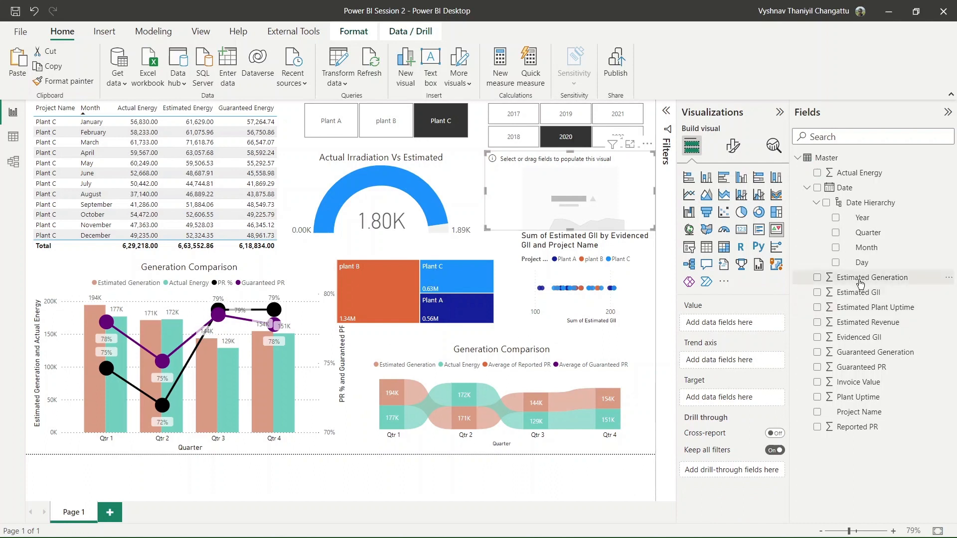
Assign Actual Energy as the KPI's value, Estimated Generation as its target and Month as its trend axis
{"action": "left_click_drag", "start_coordinate": [859, 277], "coordinate": [754, 360]}
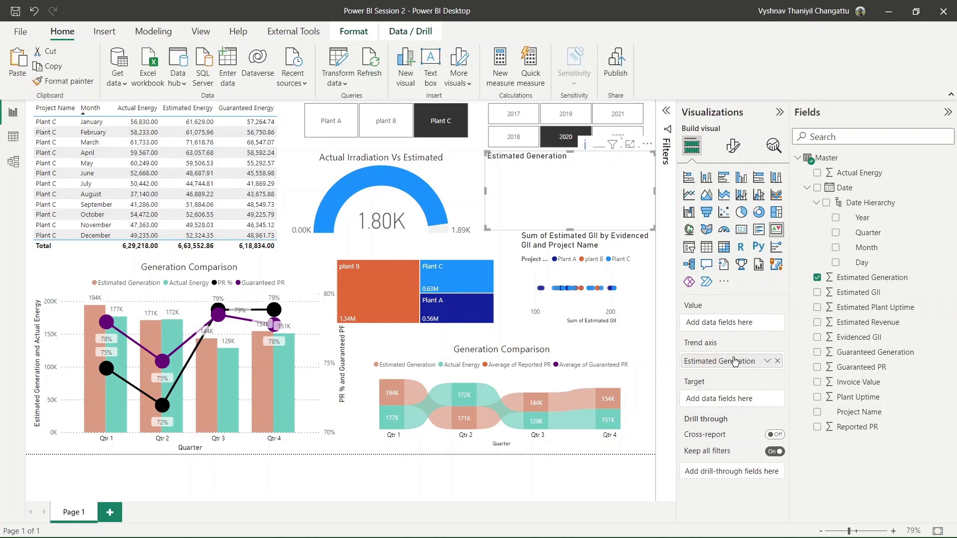
{"action": "left_click_drag", "start_coordinate": [735, 360], "coordinate": [734, 398]}
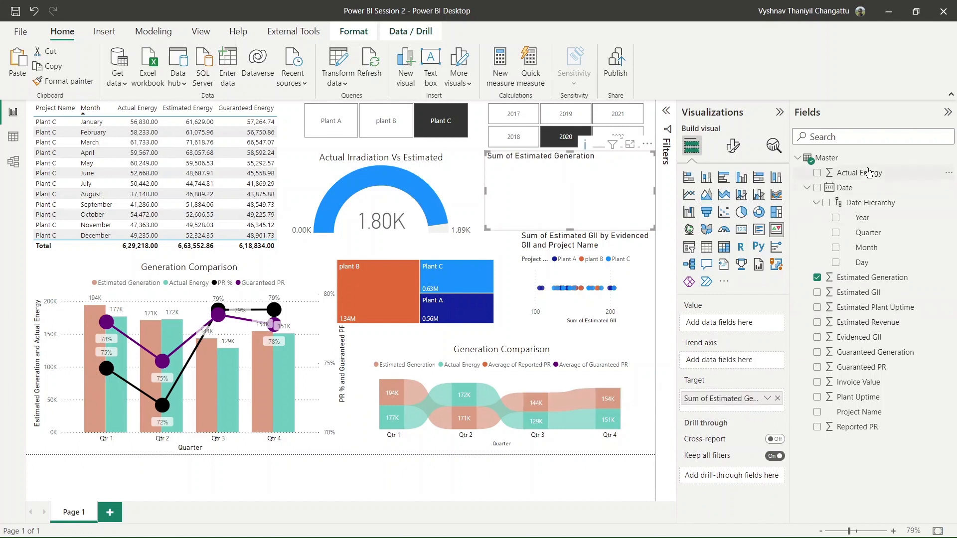
{"action": "left_click_drag", "start_coordinate": [868, 172], "coordinate": [743, 324]}
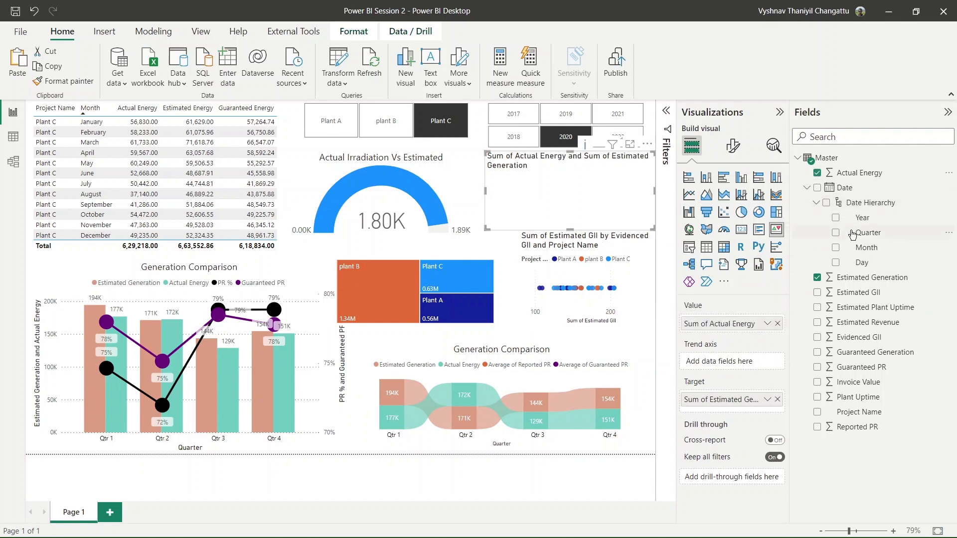
{"action": "left_click_drag", "start_coordinate": [885, 248], "coordinate": [747, 369]}
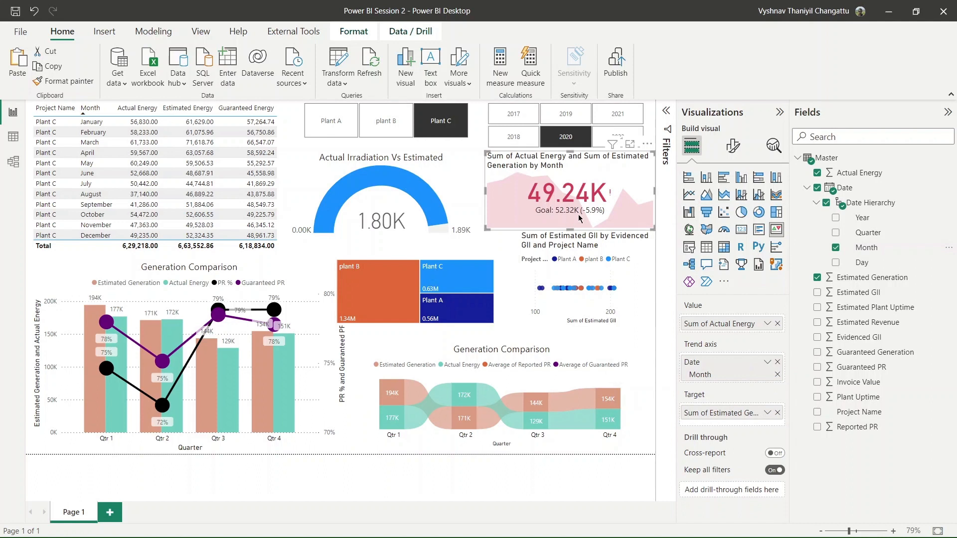
Make the KPI visual slightly taller and turn on its date display
{"action": "mouse_move", "coordinate": [570, 230]}
{"action": "left_mouse_down"}
{"action": "mouse_move", "coordinate": [563, 275]}
{"action": "mouse_move", "coordinate": [565, 239]}
{"action": "mouse_move", "coordinate": [587, 231]}
{"action": "left_mouse_up"}
{"action": "left_click", "coordinate": [732, 146]}
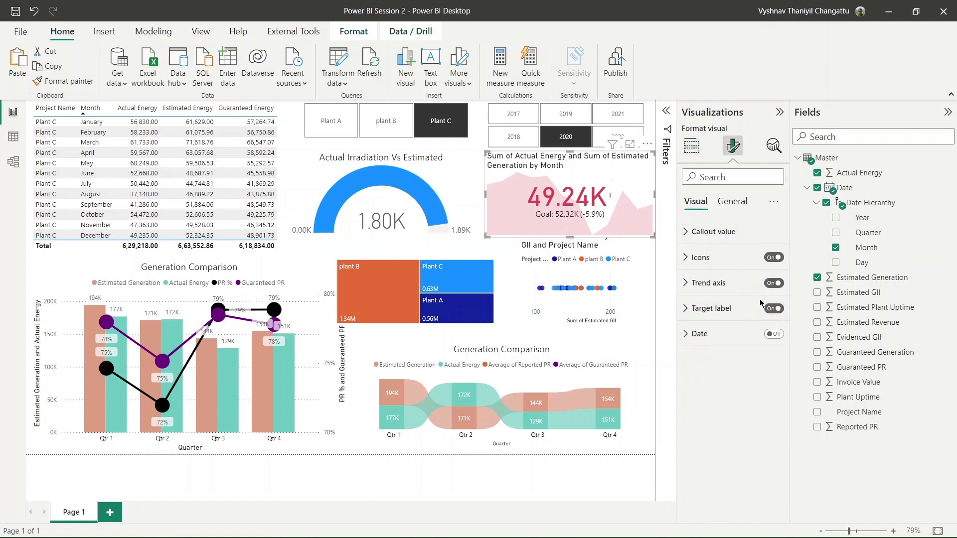
{"action": "left_click", "coordinate": [773, 334]}
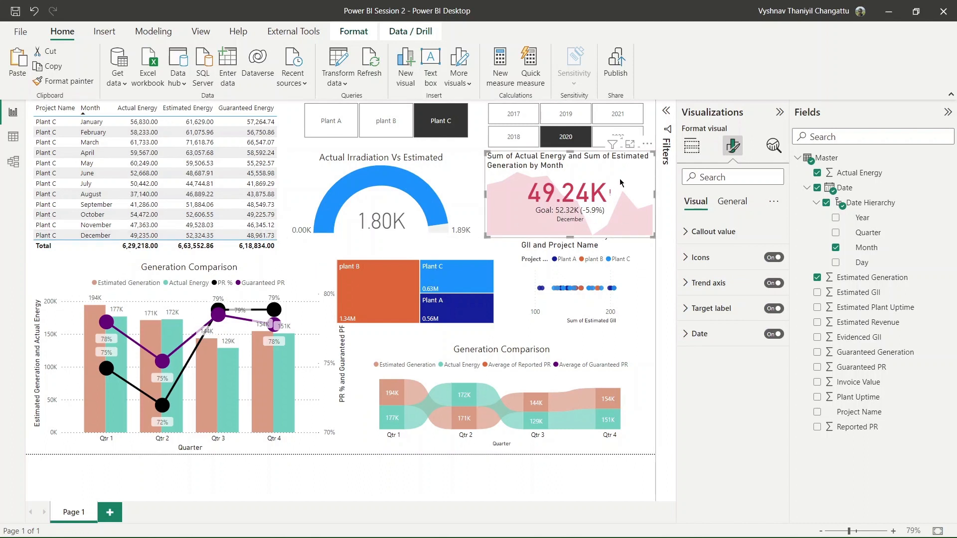
Replace the KPI's trend axis field with Year and shorten the visual so it ends above the scatter chart
{"action": "left_click", "coordinate": [692, 145]}
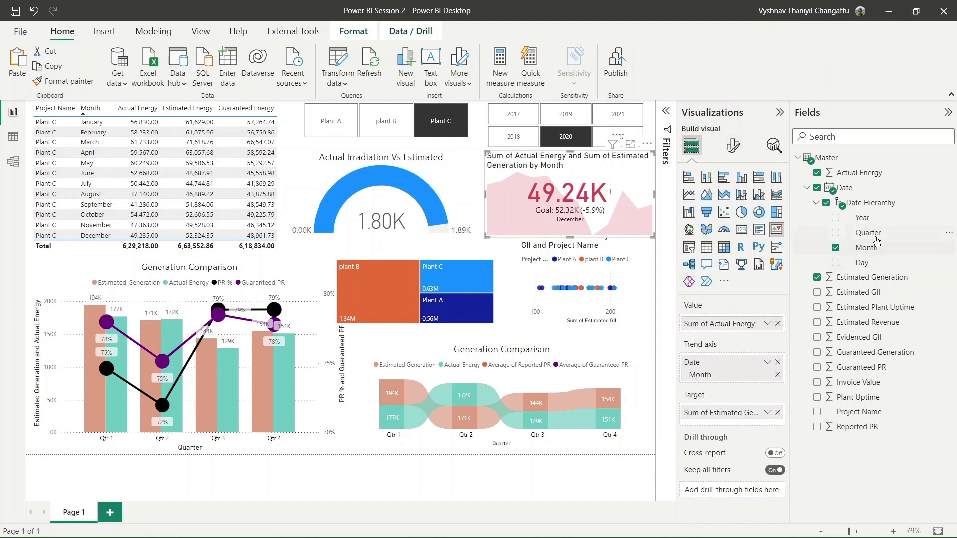
{"action": "left_click_drag", "start_coordinate": [877, 218], "coordinate": [752, 372]}
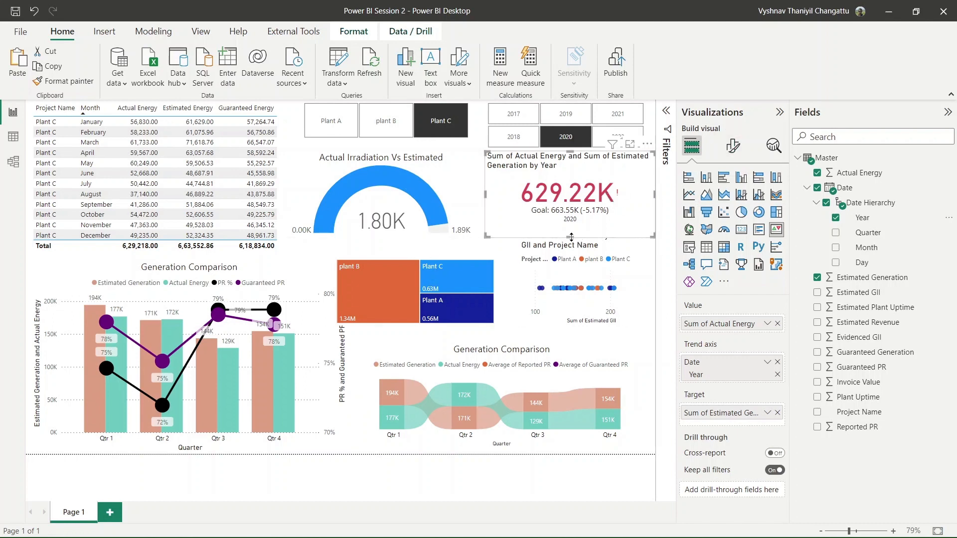
{"action": "mouse_move", "coordinate": [569, 236]}
{"action": "left_mouse_down"}
{"action": "mouse_move", "coordinate": [569, 198]}
{"action": "mouse_move", "coordinate": [569, 229]}
{"action": "left_mouse_up"}
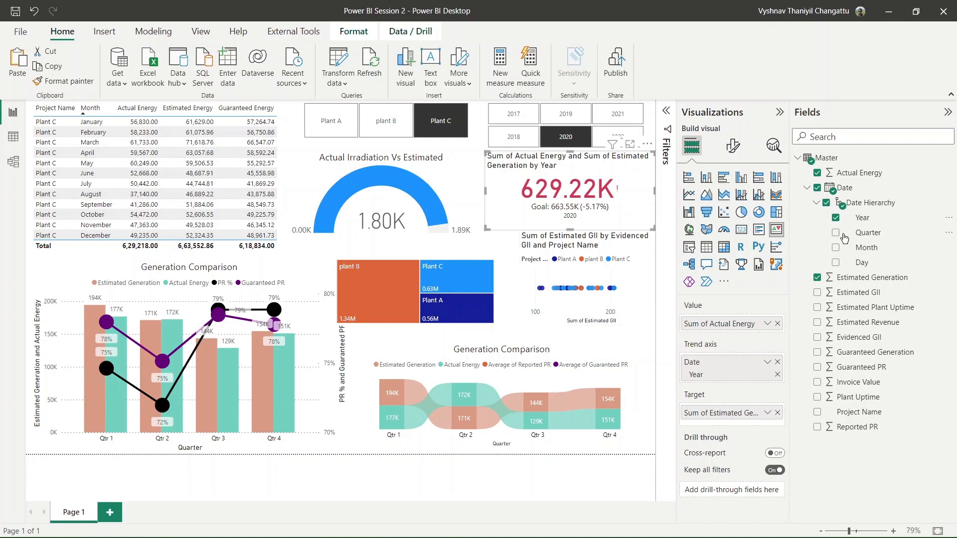
{"action": "left_click", "coordinate": [580, 455]}
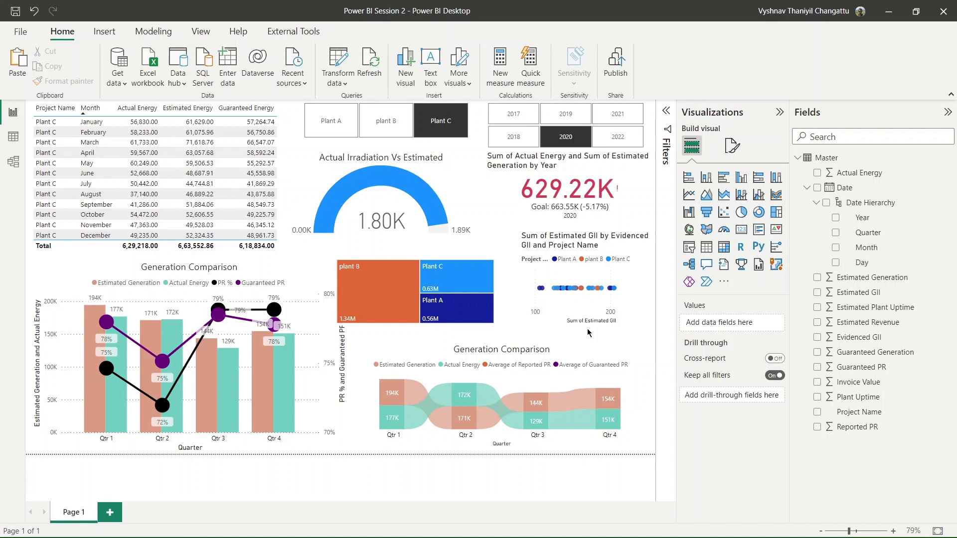
Examine the formatting options of the Generation Comparison combo chart, including its data label settings
{"action": "left_click", "coordinate": [333, 338]}
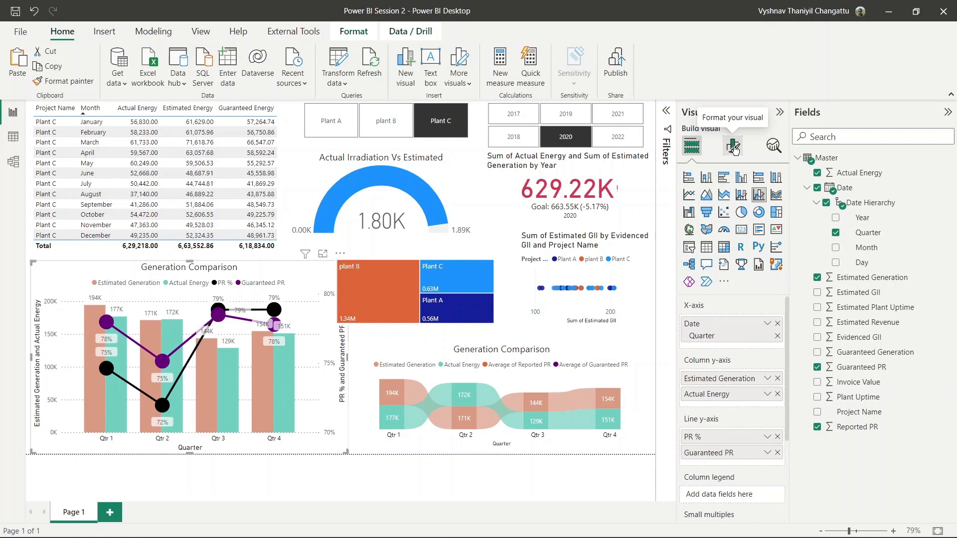
{"action": "left_click", "coordinate": [733, 149]}
{"action": "scroll", "coordinate": [717, 473], "scroll_direction": "down", "scroll_amount": 1}
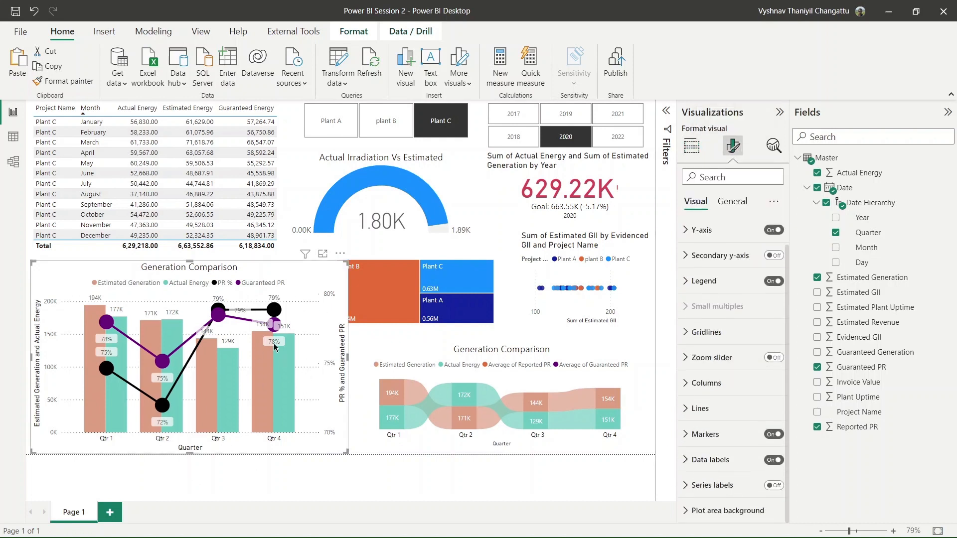
{"action": "left_click", "coordinate": [691, 146]}
{"action": "left_click", "coordinate": [732, 146]}
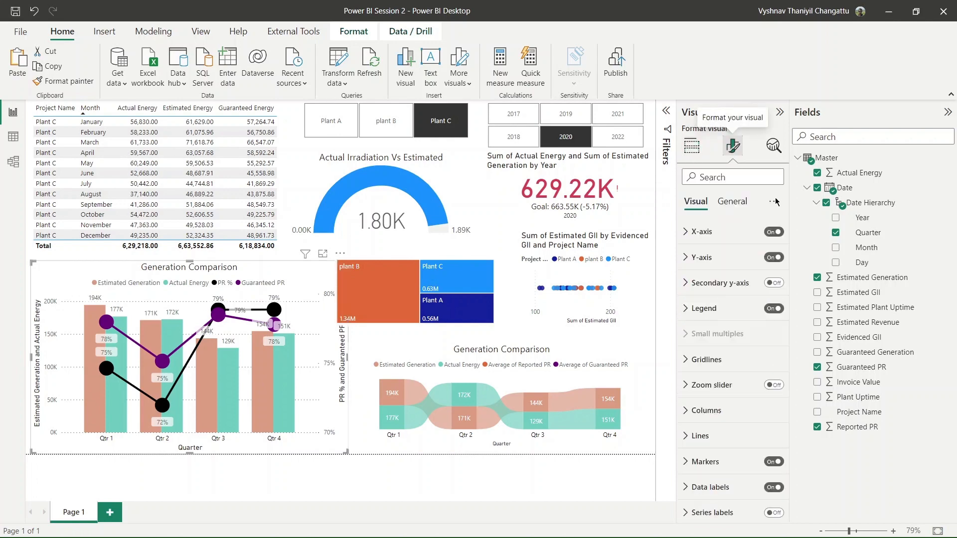
{"action": "scroll", "coordinate": [742, 463], "scroll_direction": "down", "scroll_amount": 1}
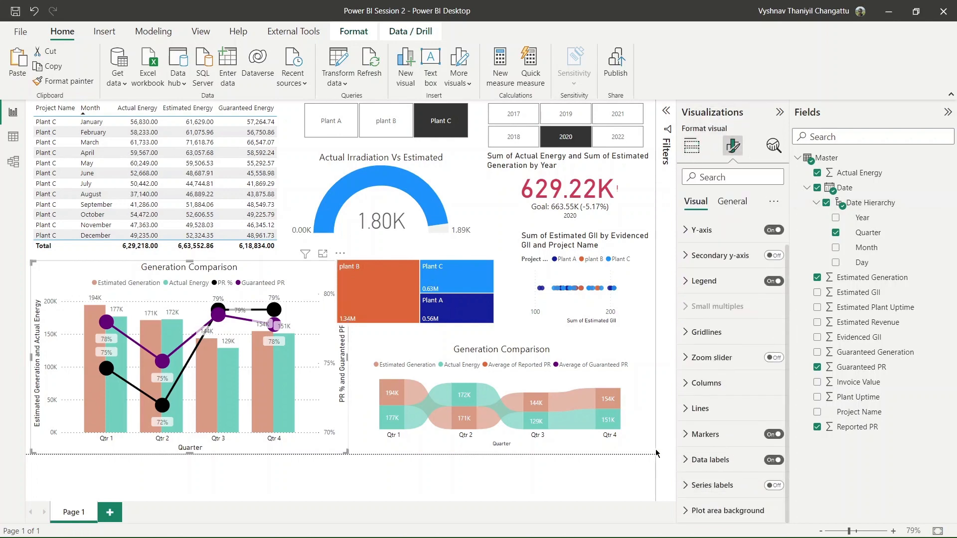
{"action": "left_click", "coordinate": [690, 459]}
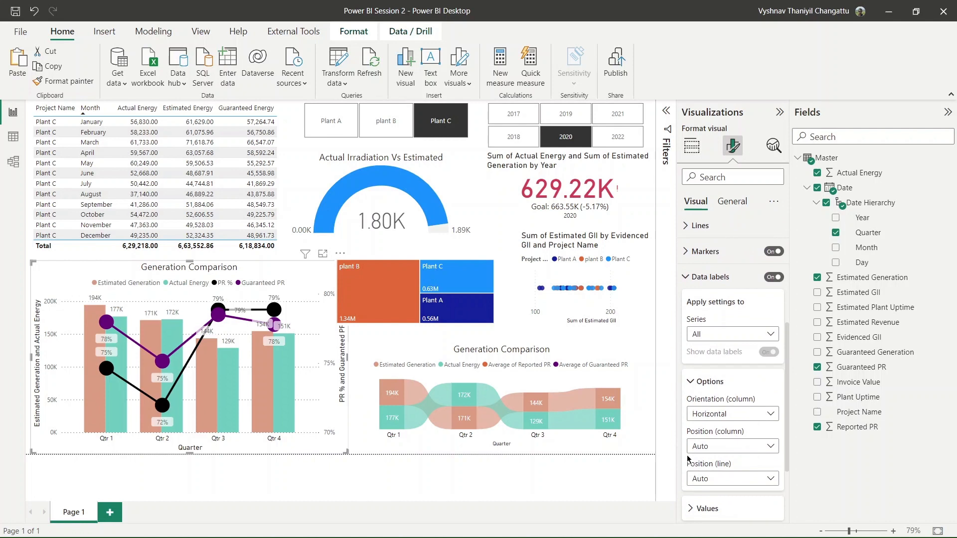
{"action": "scroll", "coordinate": [690, 436], "scroll_direction": "up", "scroll_amount": 3}
{"action": "left_click", "coordinate": [686, 460]}
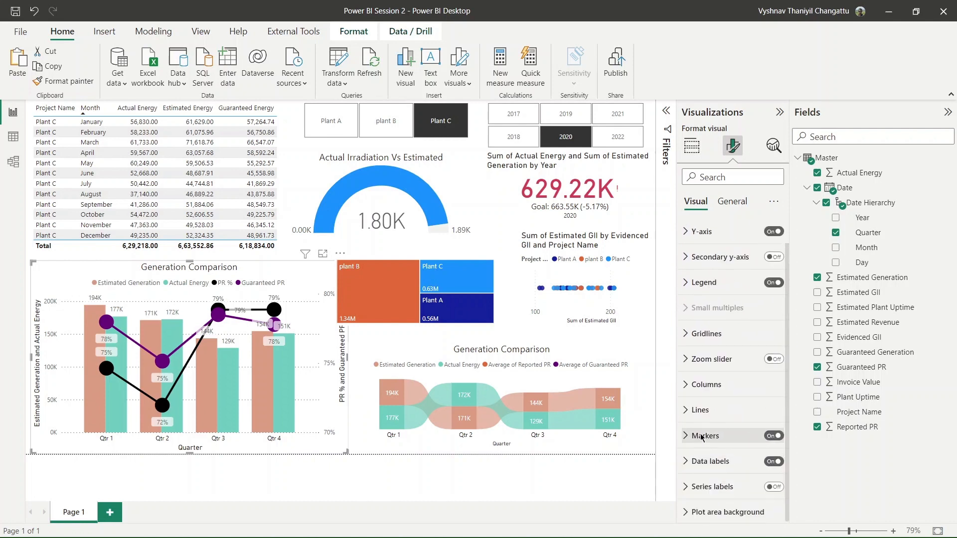
{"action": "scroll", "coordinate": [701, 437], "scroll_direction": "up", "scroll_amount": 1}
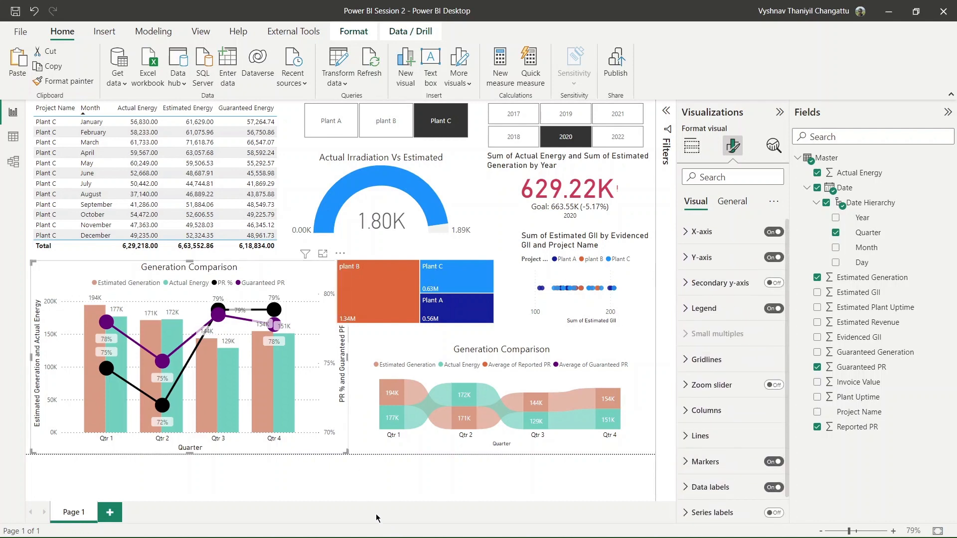
{"action": "left_click", "coordinate": [362, 487]}
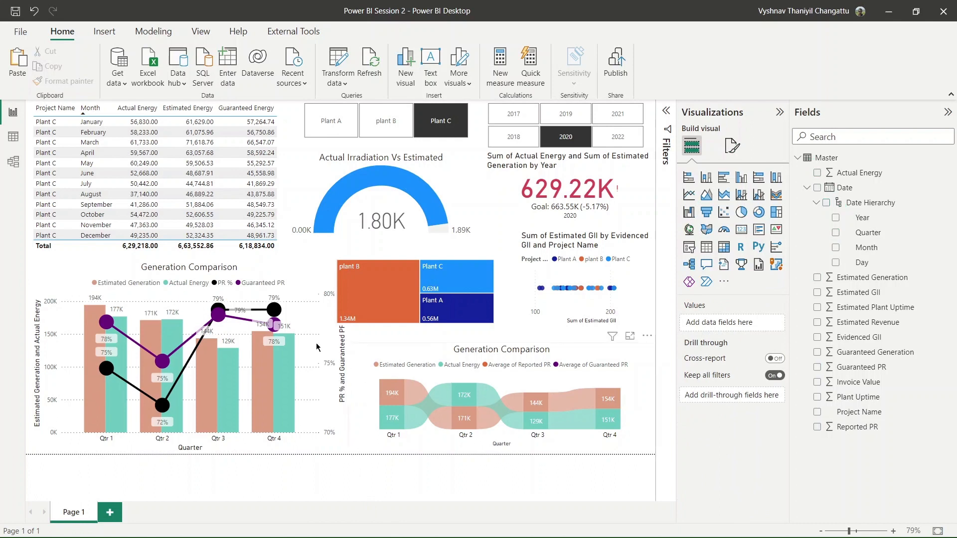
{"action": "mouse_move", "coordinate": [448, 273]}
{"action": "mouse_move", "coordinate": [439, 209]}
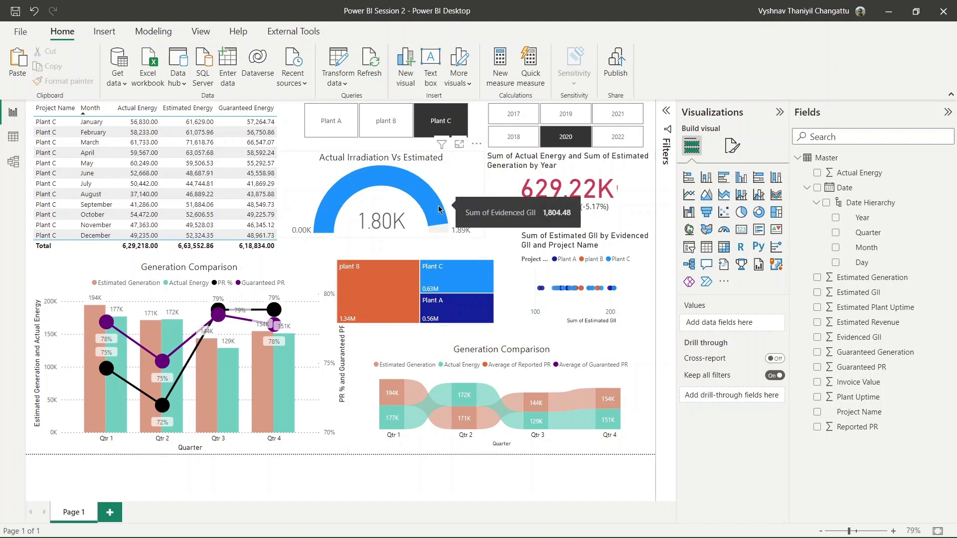